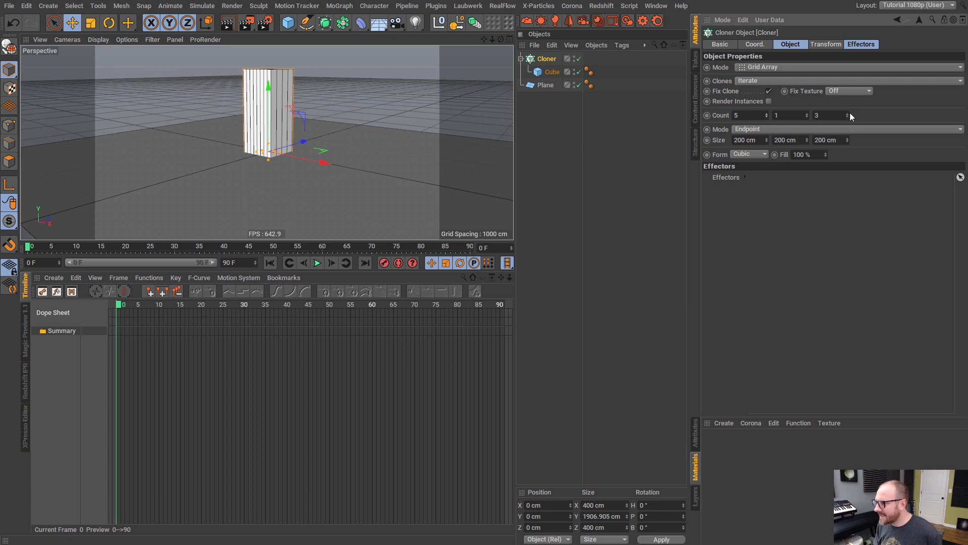
- Set the cloner's grid count to 5 along Z and widen its size to about 1523 cm in X and 1705 cm in Z
drag(850, 114, 851, 114)
drag(767, 139, 208, 177)
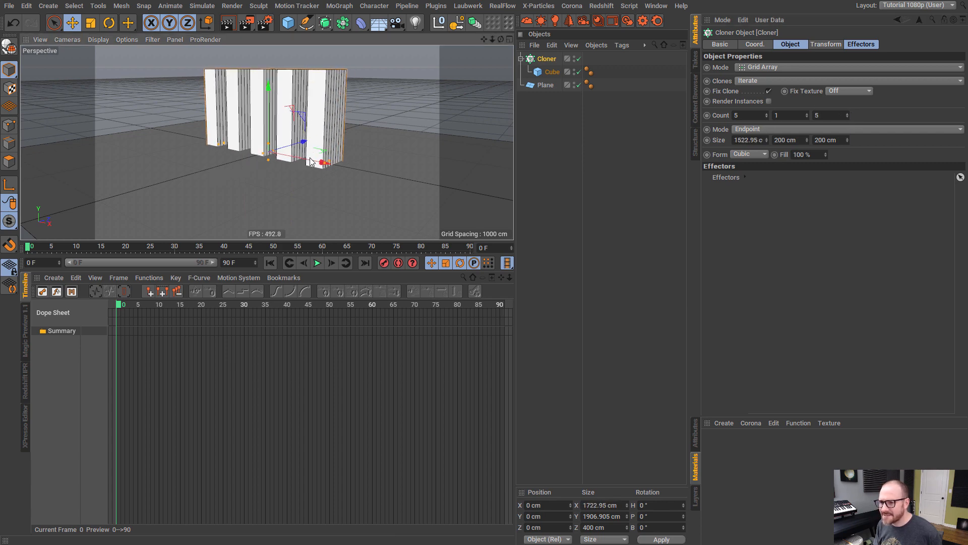
drag(261, 154, 214, 174)
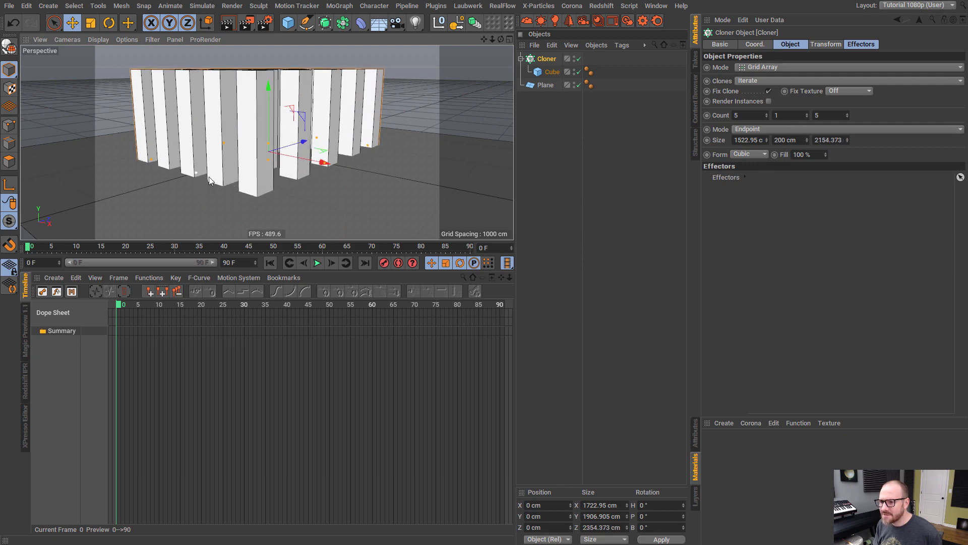
click(539, 111)
click(545, 63)
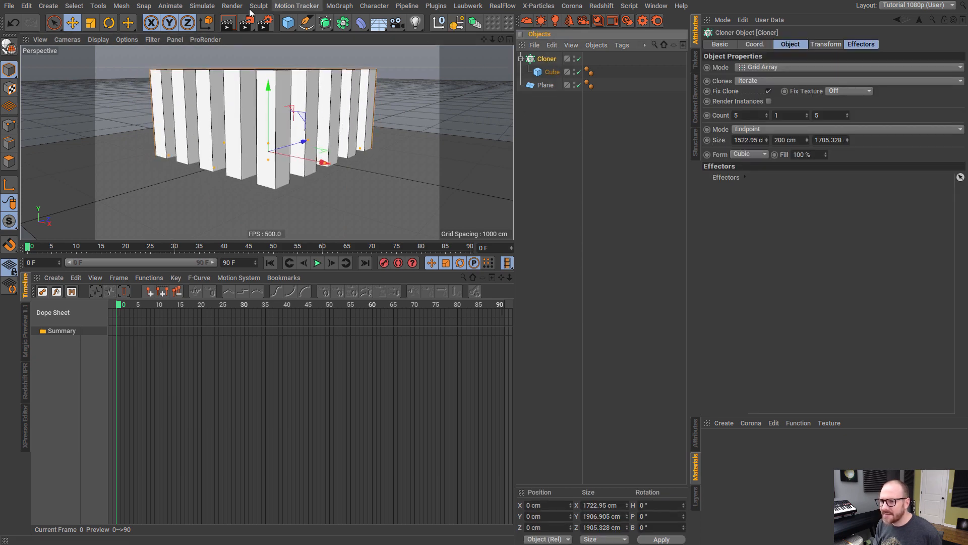
- Add a Random effector to the cloner and set its position variation to 250 cm in both X and Z
click(297, 5)
mouse_move(383, 21)
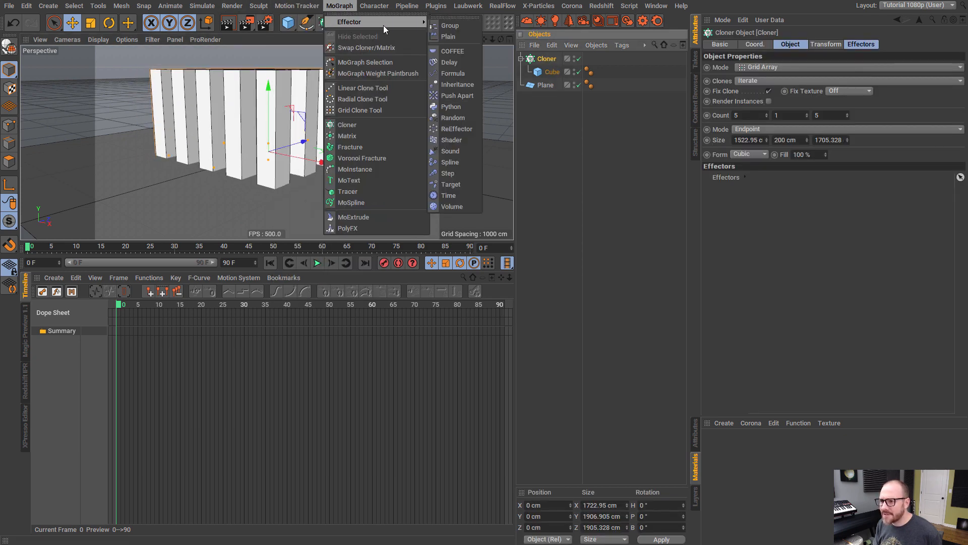
click(458, 122)
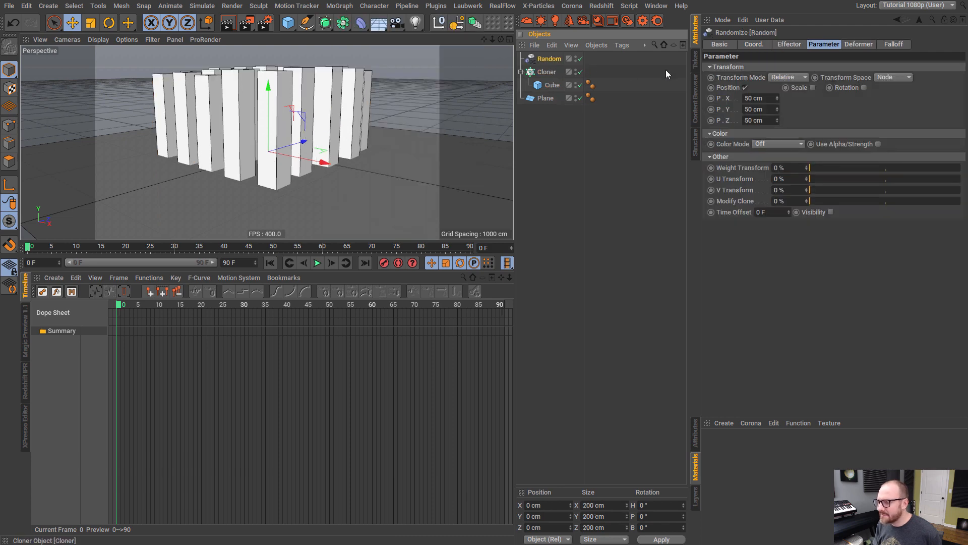
drag(777, 98, 619, 98)
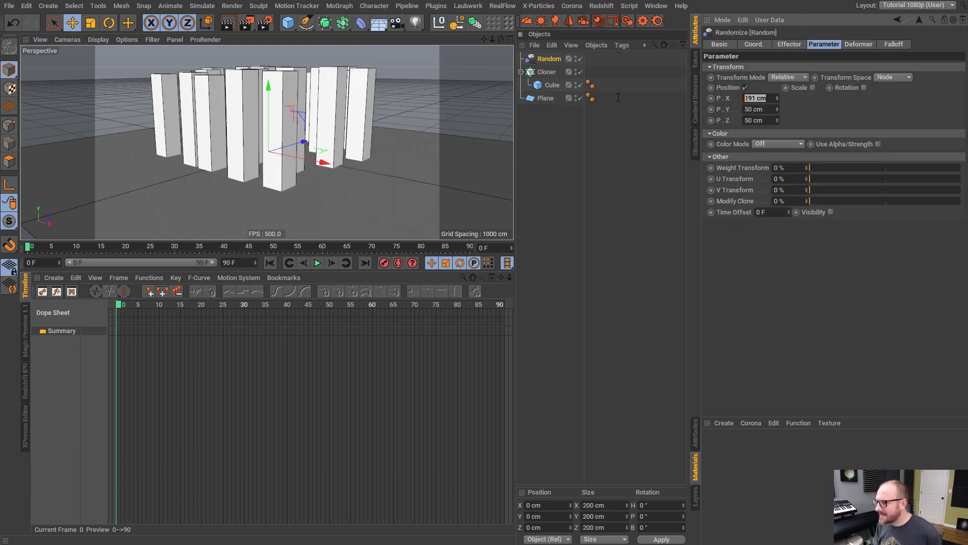
text(250)
key(Tab)
key(Tab)
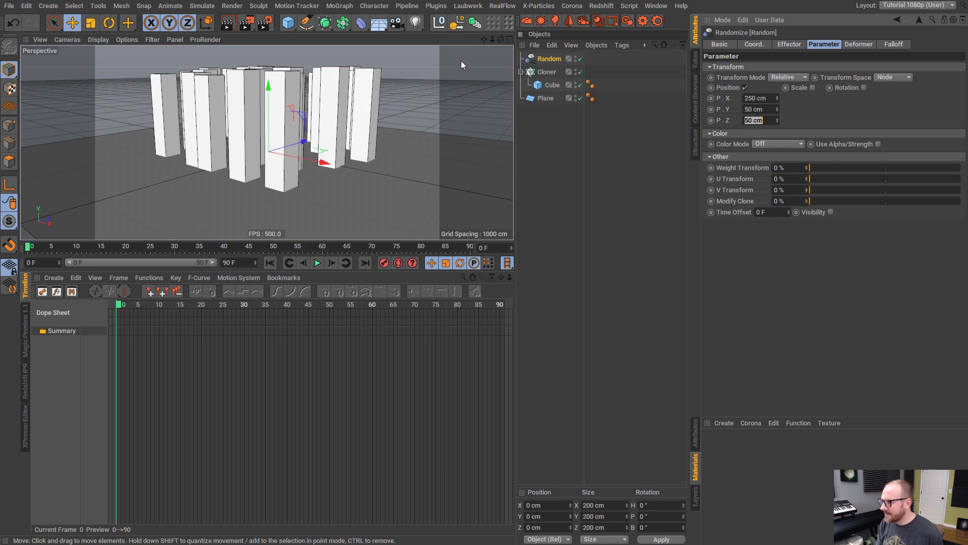
text(250)
key(Return)
- Enable scale in the Random effector and raise its Y scale so the columns vary strongly in height
click(813, 87)
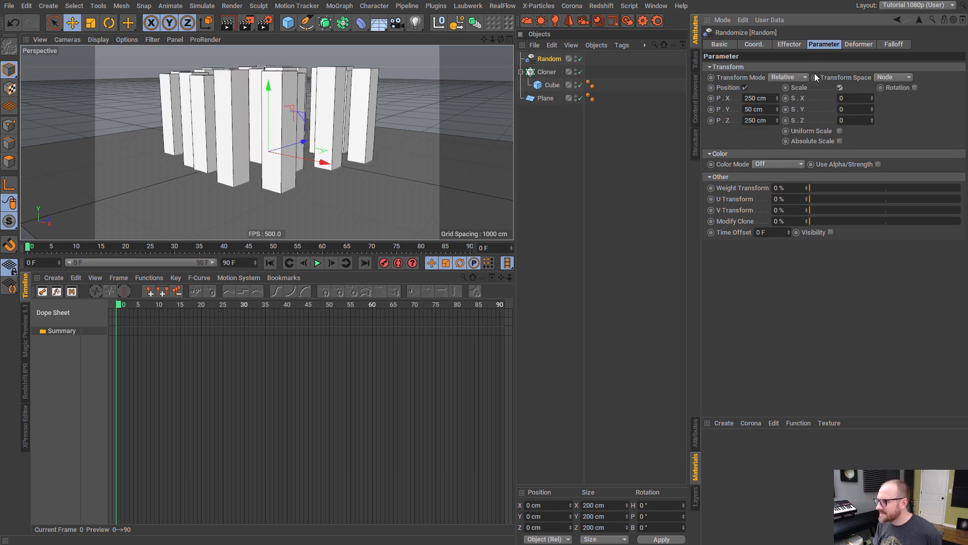
drag(876, 110, 881, 70)
click(586, 123)
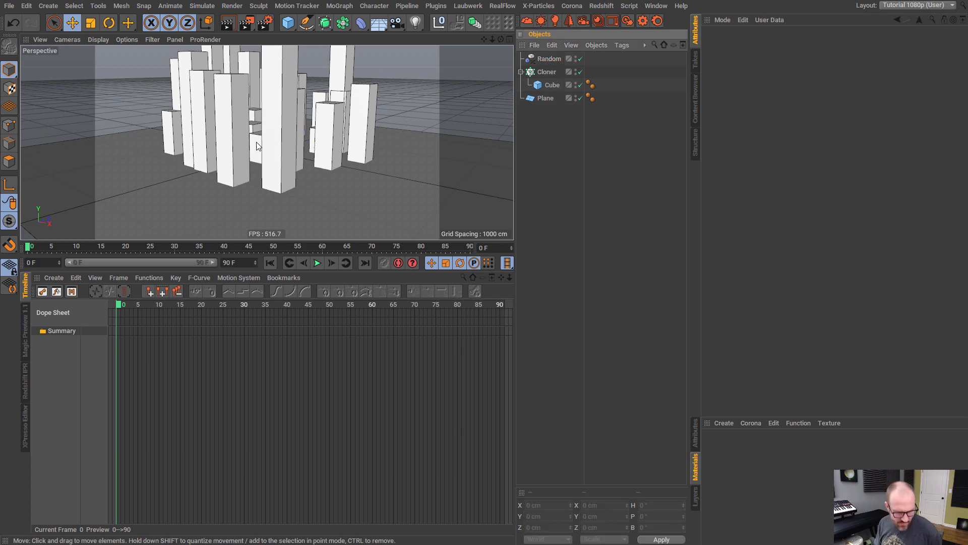
- Frame the whole group of towers from a low angle in the perspective view
alt+drag(254, 142, 262, 142)
alt+middle_drag(263, 142, 277, 166)
mouse_move(276, 167)
alt+mouse_down()
mouse_move(299, 127)
mouse_move(302, 161)
mouse_move(326, 161)
mouse_move(250, 178)
mouse_move(265, 176)
alt+mouse_up()
click(552, 85)
click(90, 23)
click(540, 152)
alt+drag(303, 151, 289, 175)
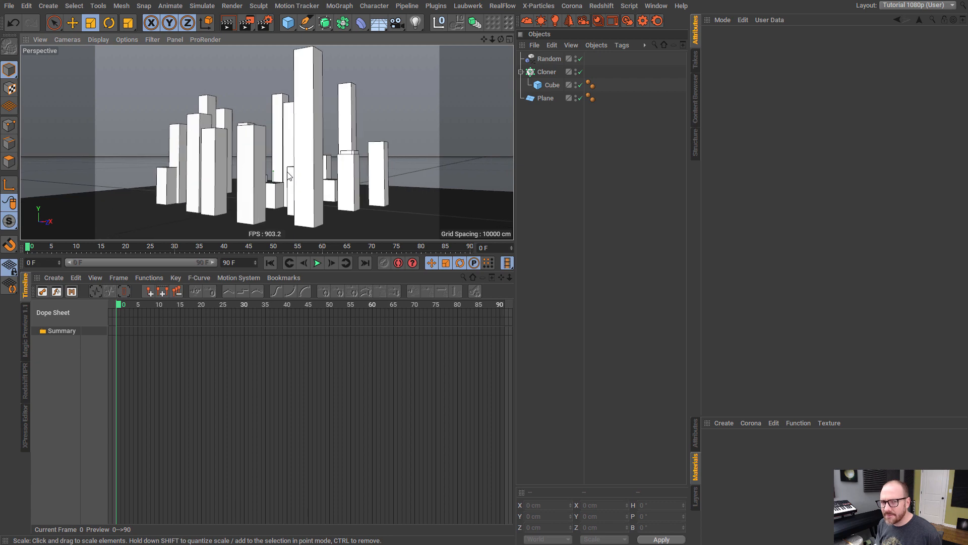
click(558, 168)
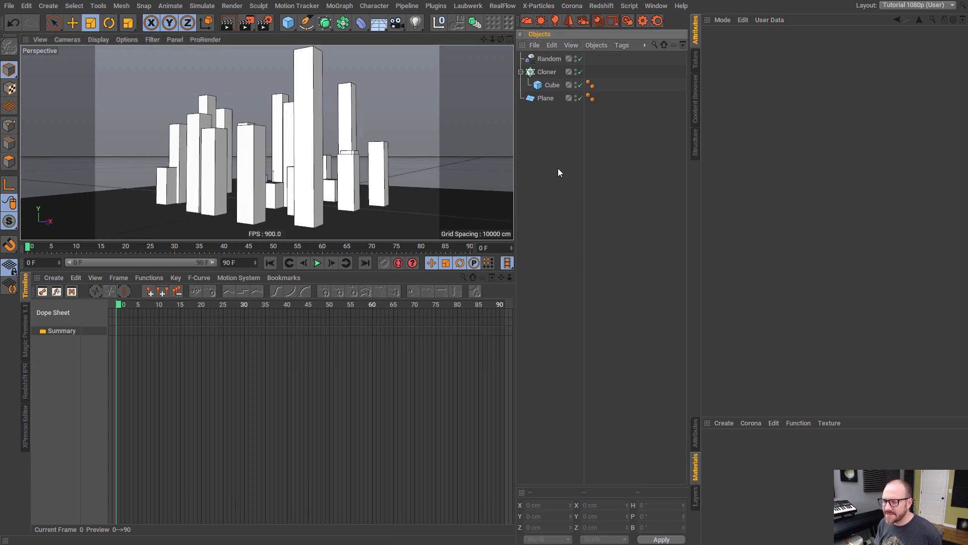
- Review the Corona performance, camera and scene environment render settings and the output resolution
key(ctrl+b)
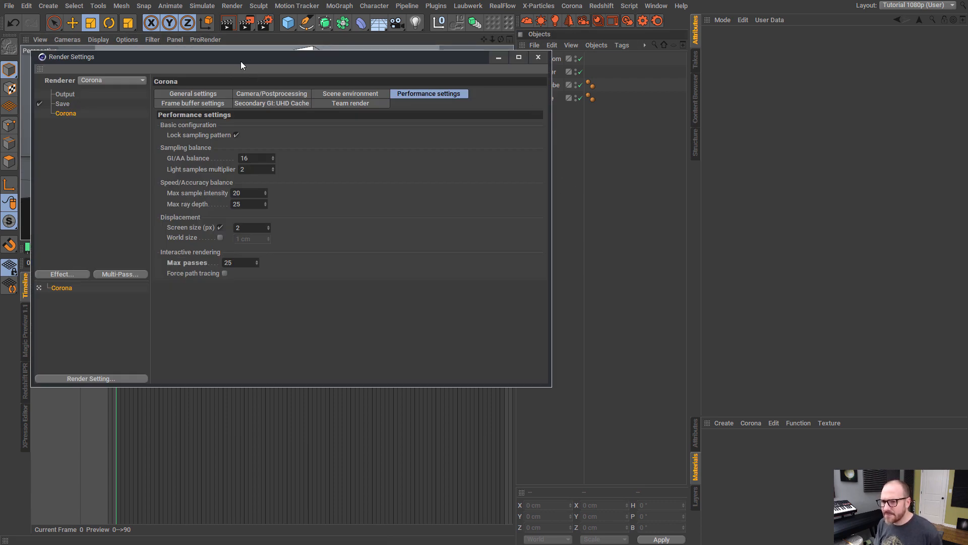
drag(241, 61, 261, 64)
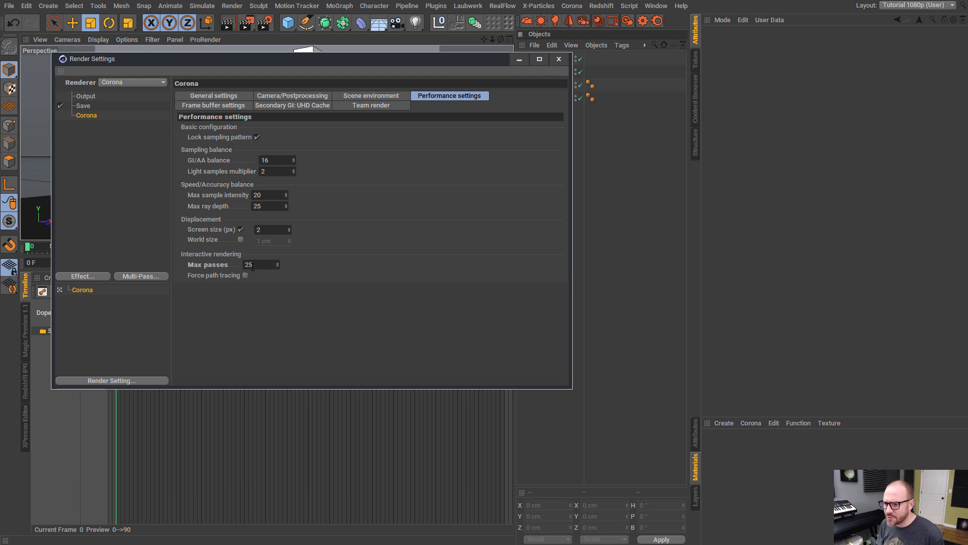
click(321, 96)
click(383, 97)
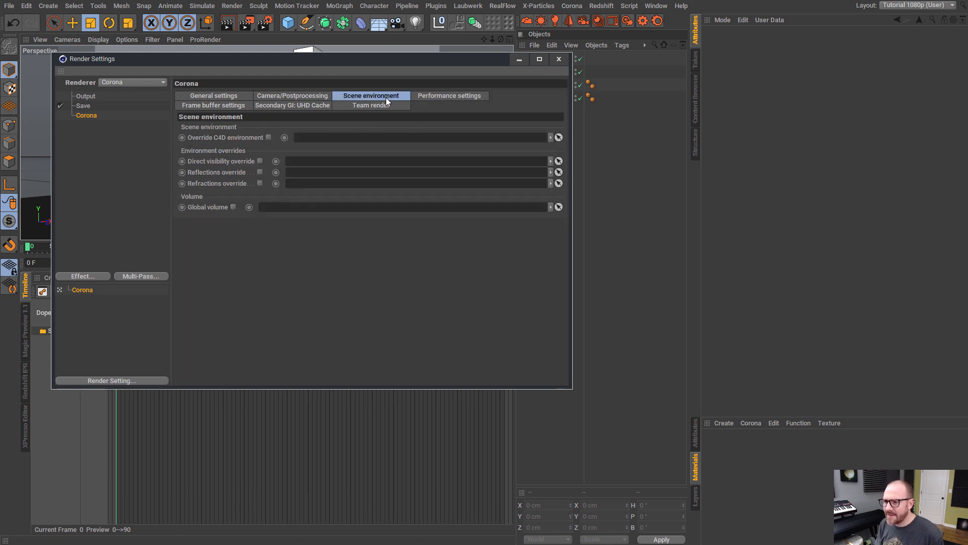
click(213, 99)
click(85, 96)
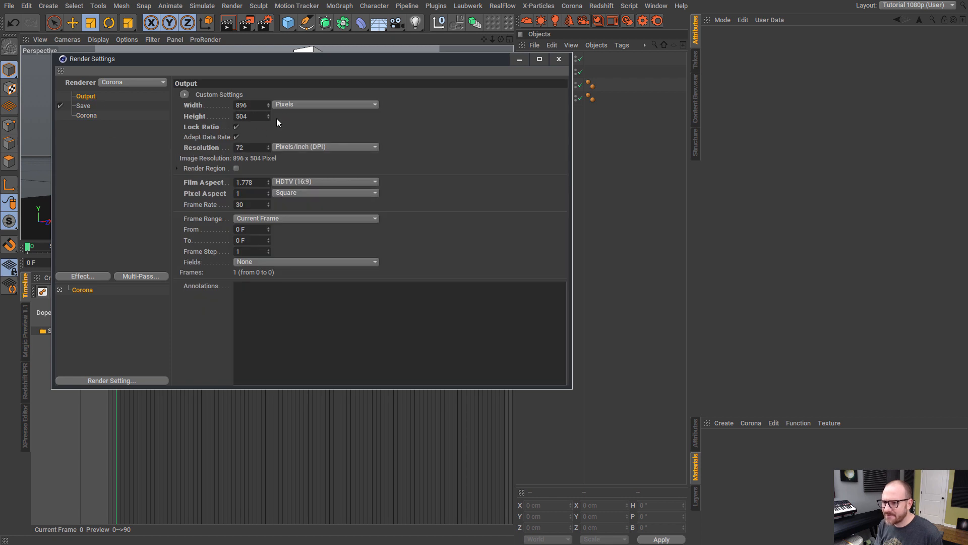
click(558, 60)
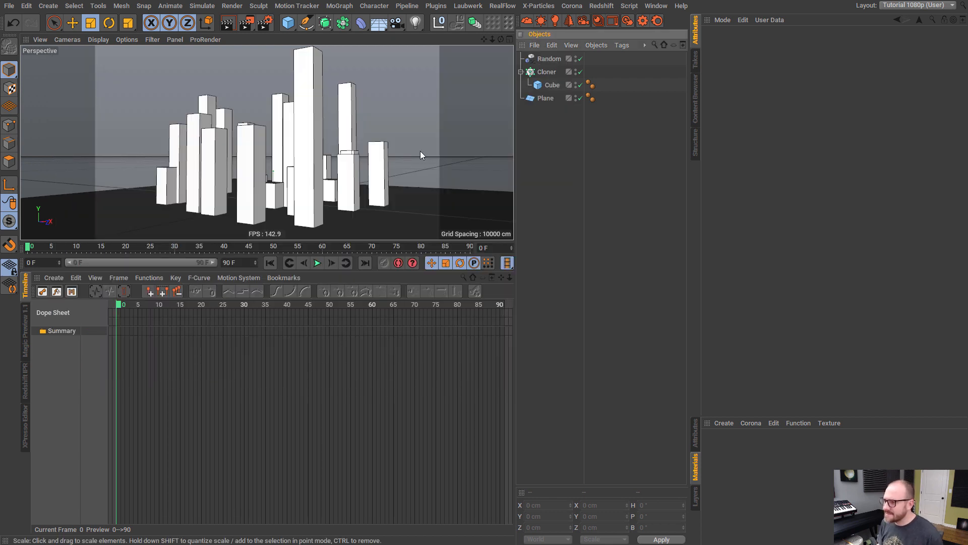
- Start the Corona interactive render and add a Corona sky and a Corona sun to the scene
click(628, 21)
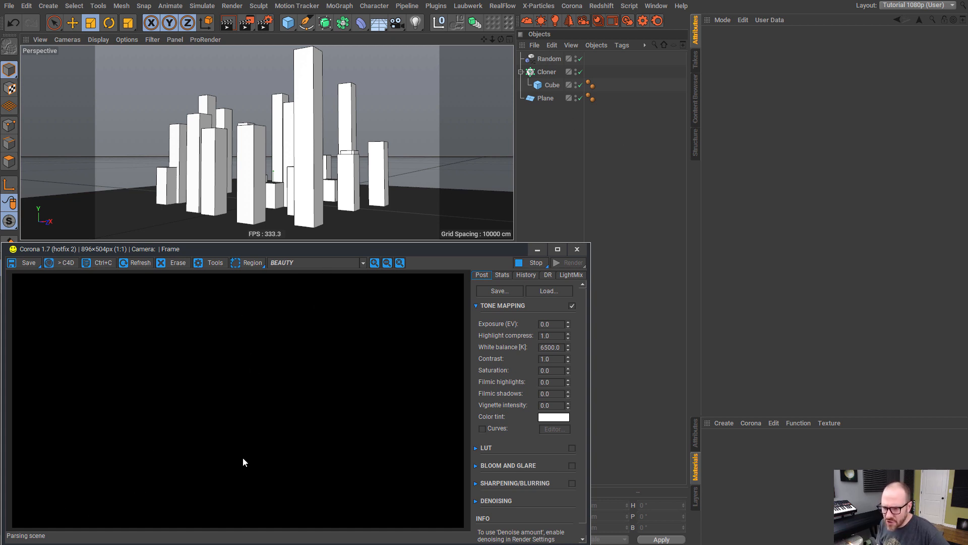
click(526, 21)
click(541, 21)
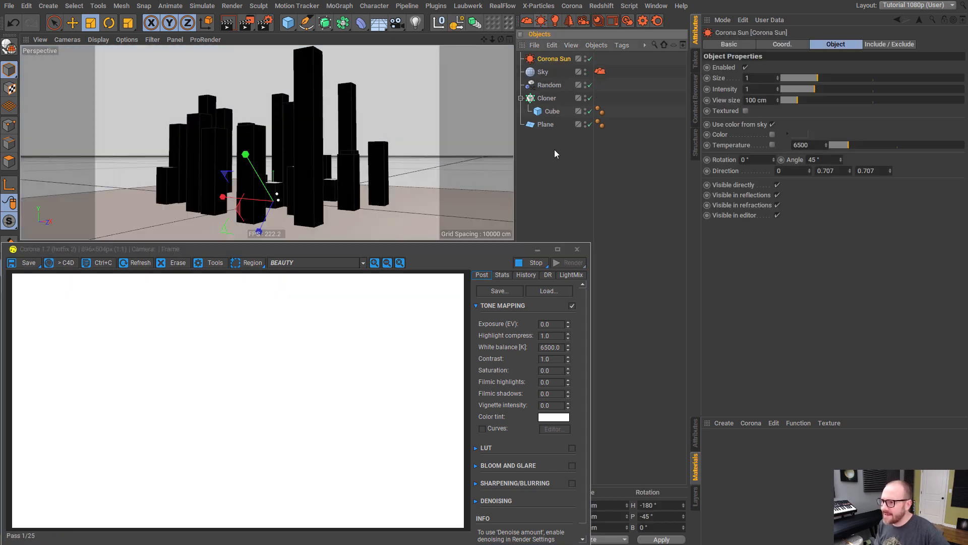
- Create a camera from the current view and attach a Corona Camera tag to it
click(397, 22)
right_click(556, 59)
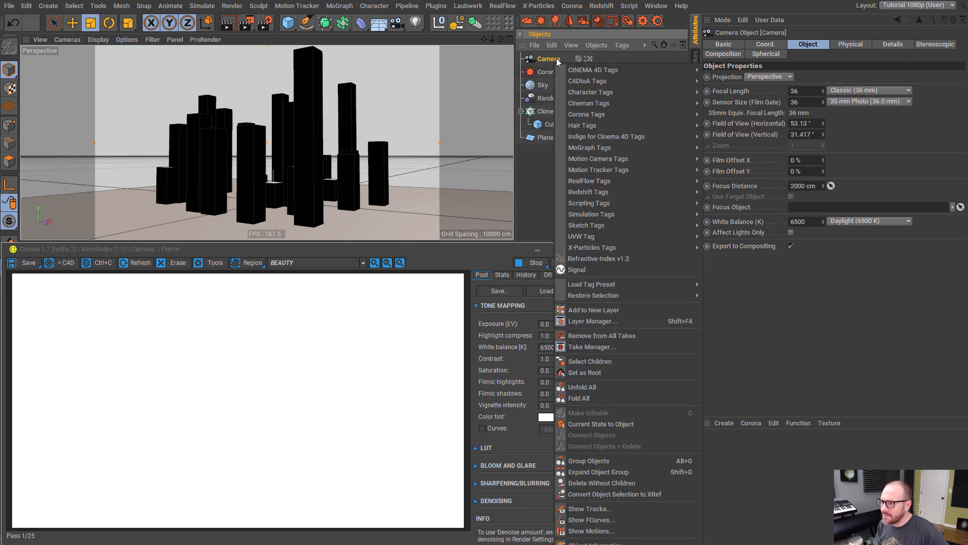
mouse_move(603, 115)
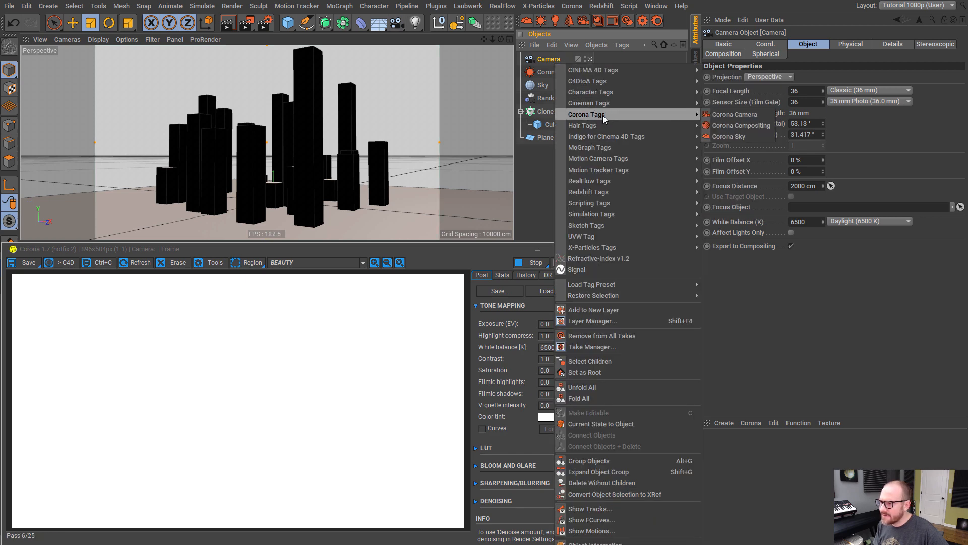
click(729, 114)
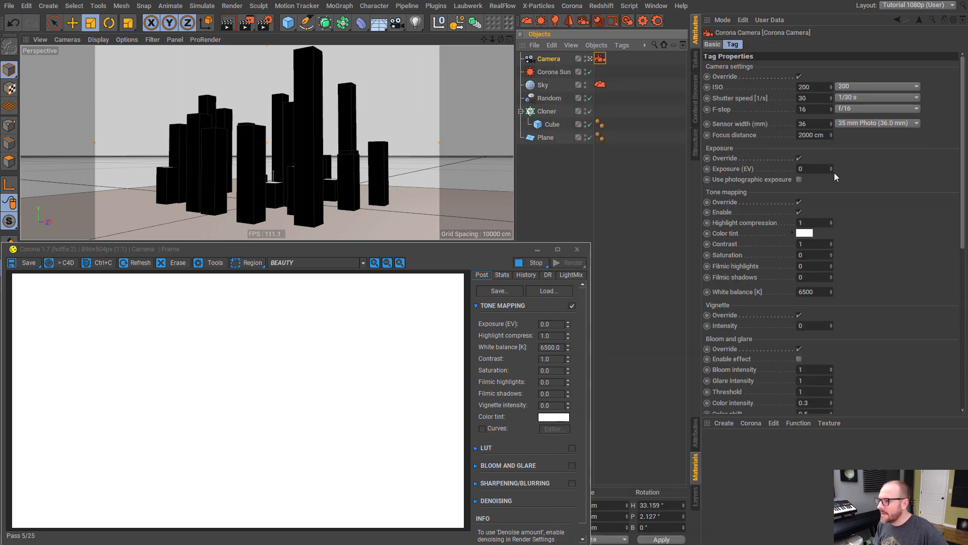
- Restart the interactive render and lower the exposure in the Corona Camera tag to -6.5 EV
drag(831, 172, 833, 198)
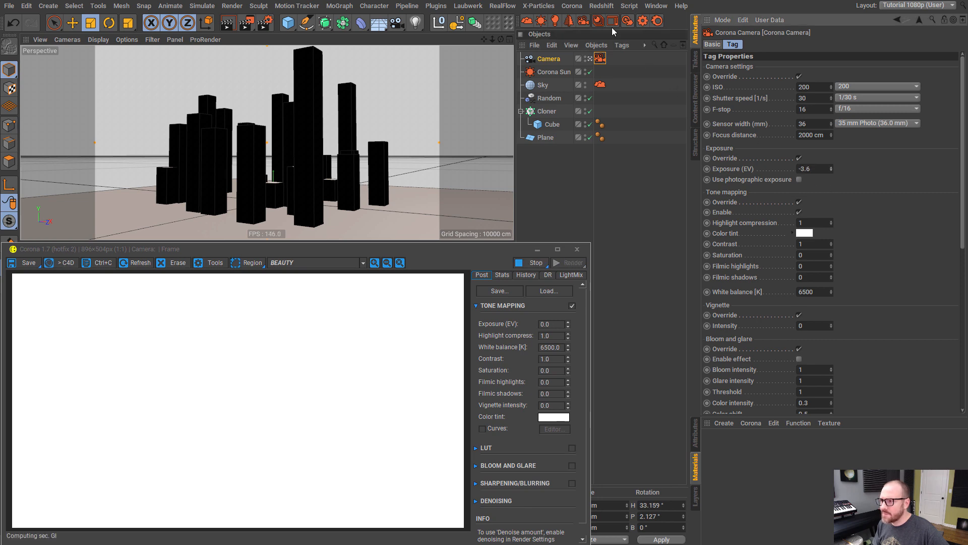
click(627, 22)
click(498, 344)
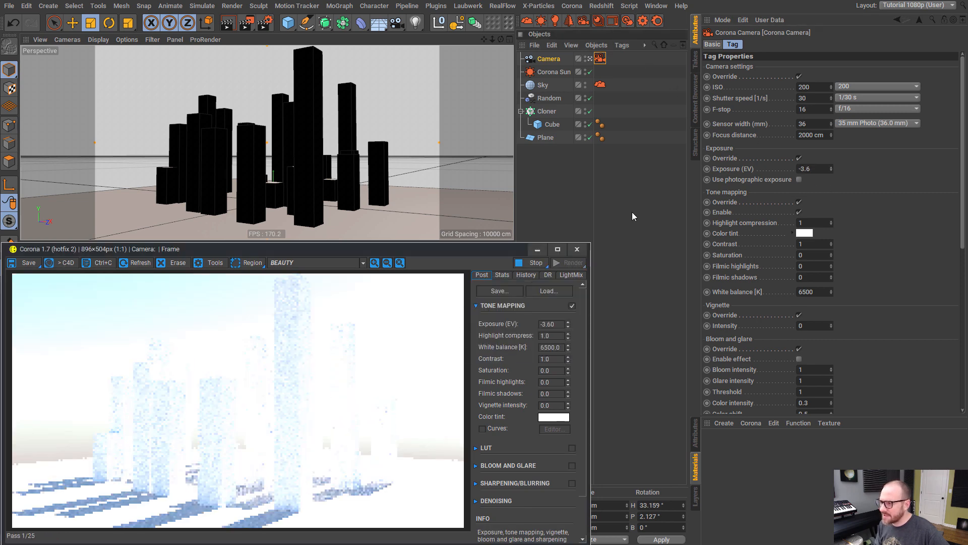
drag(831, 169, 828, 187)
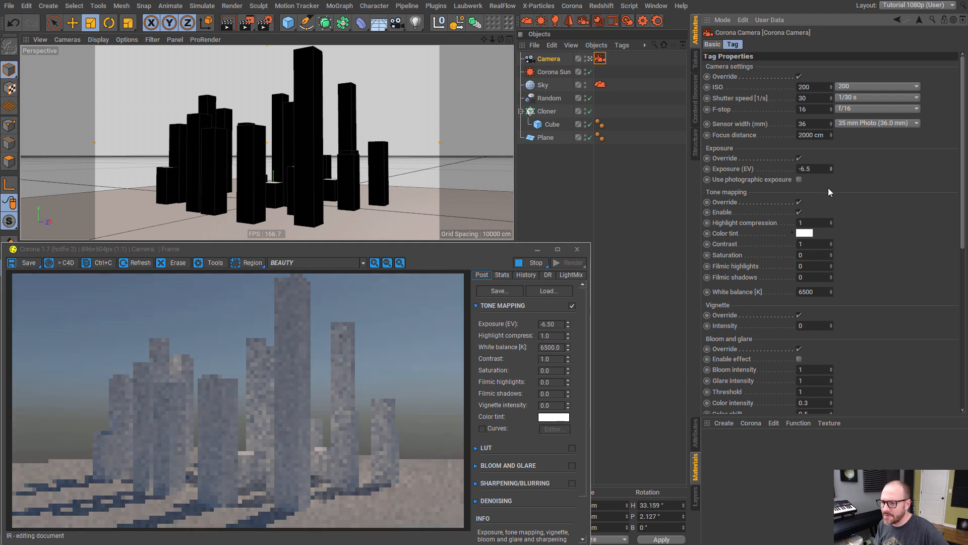
- Create a Corona Volume material and name it Fog
mouse_move(313, 169)
alt+mouse_down()
mouse_move(298, 171)
mouse_move(311, 161)
mouse_move(262, 170)
mouse_move(299, 173)
alt+mouse_up()
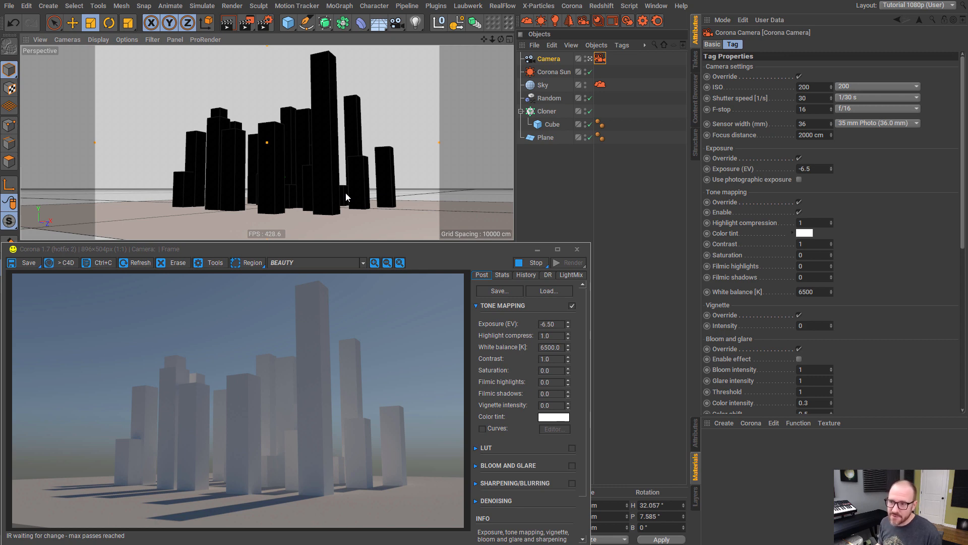
click(567, 199)
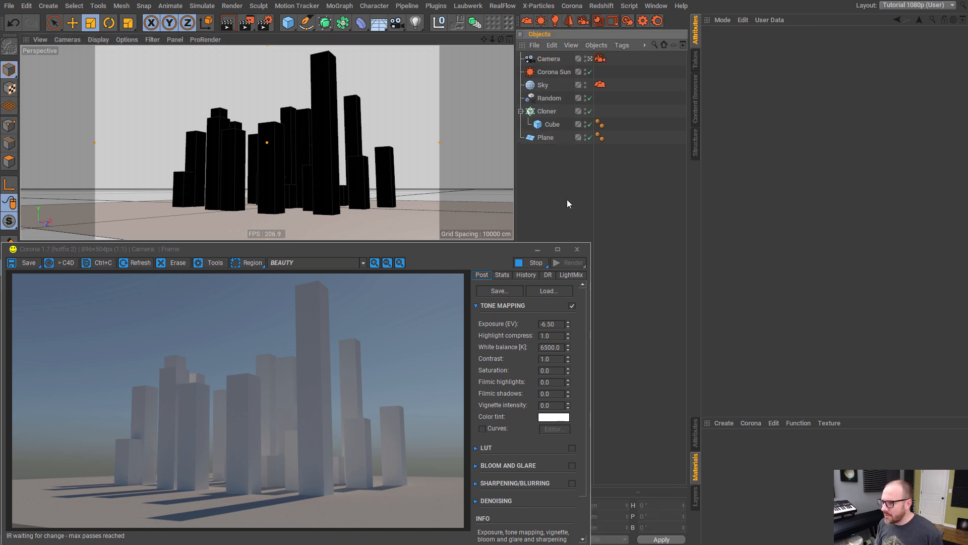
click(755, 423)
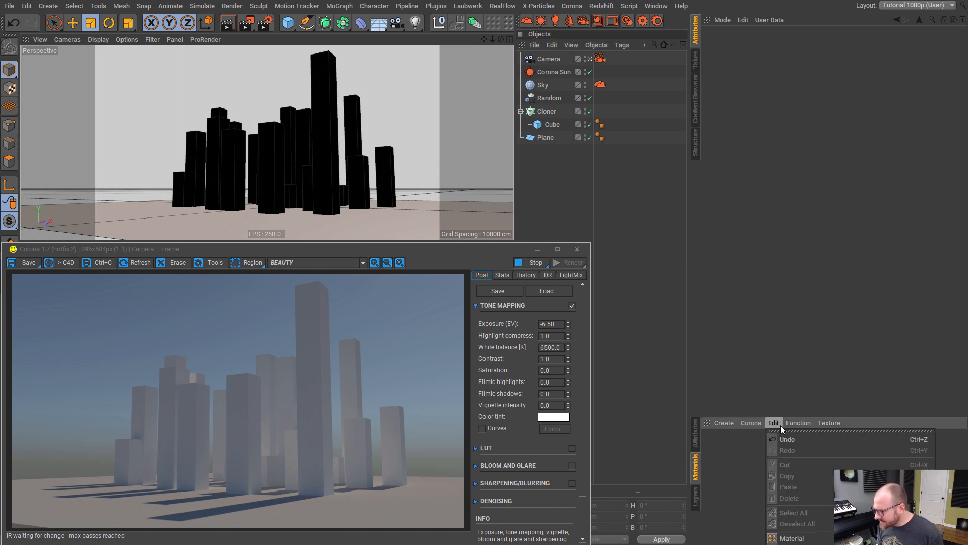
click(779, 508)
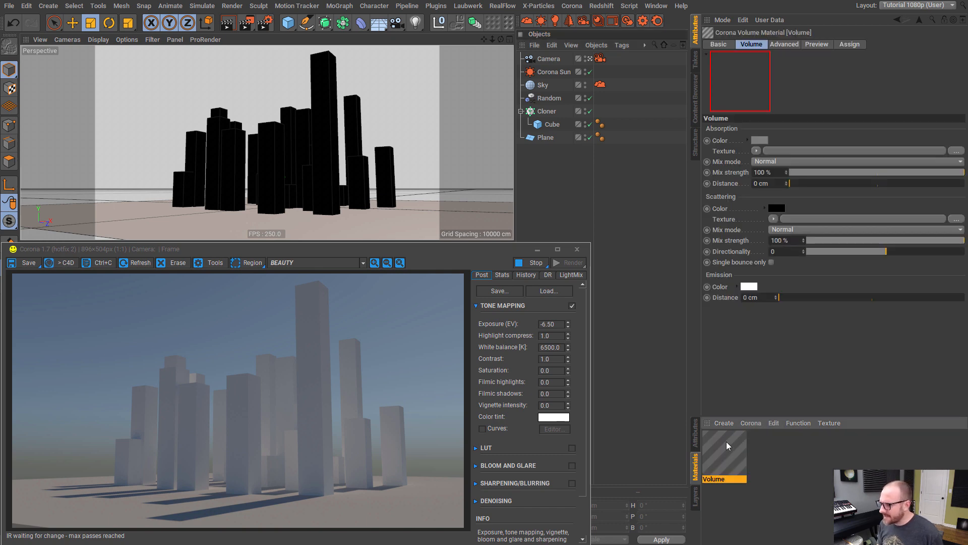
double_click(715, 479)
text(F)
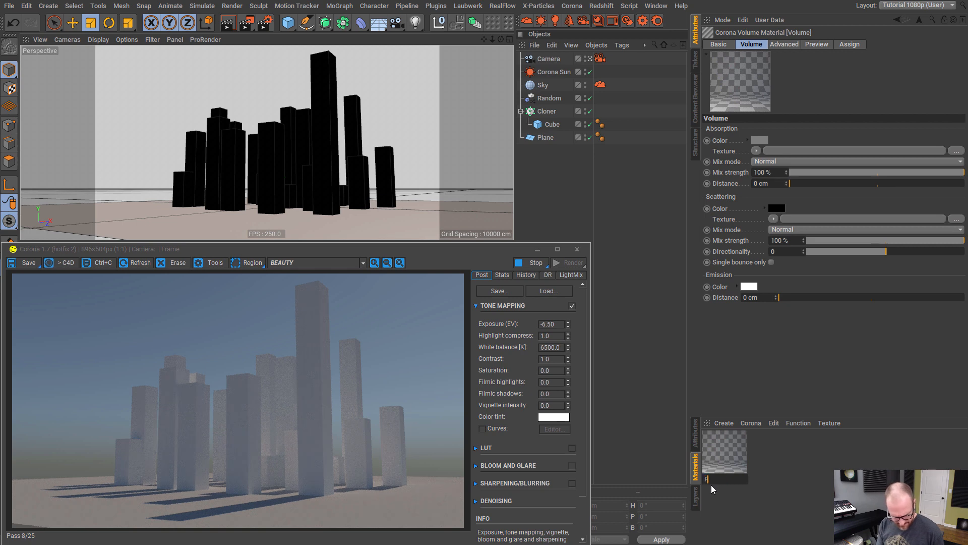
text(og)
key(Return)
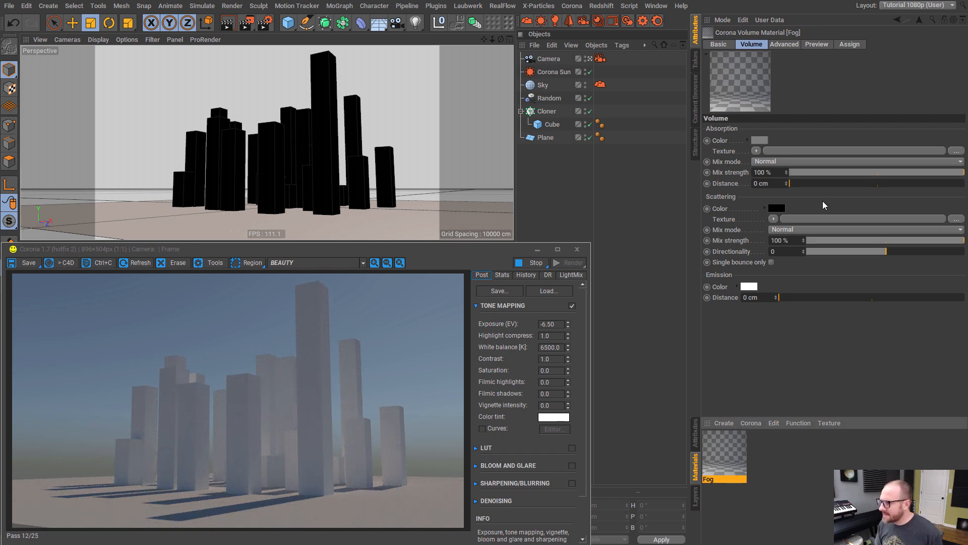
- Set the Fog material's scattering color to a light grey
click(777, 208)
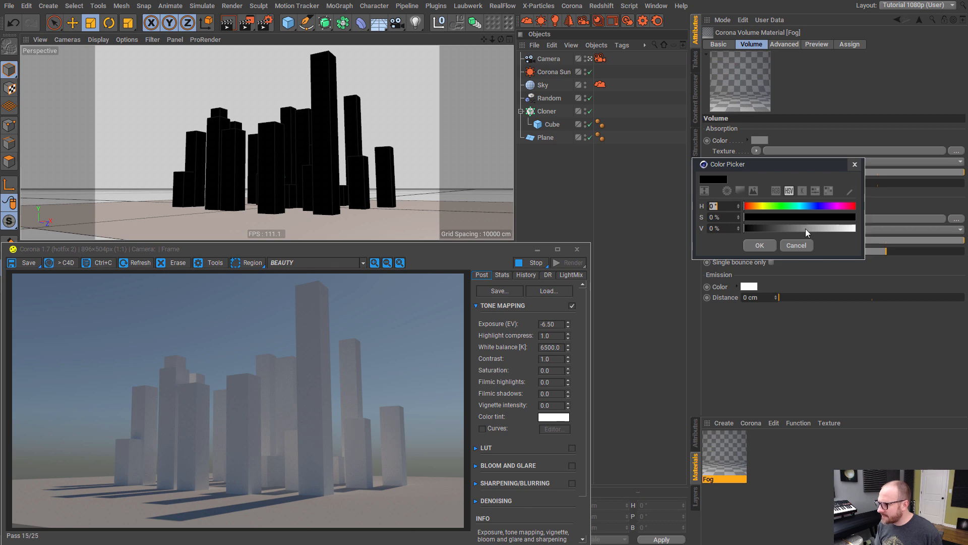
click(820, 228)
click(759, 245)
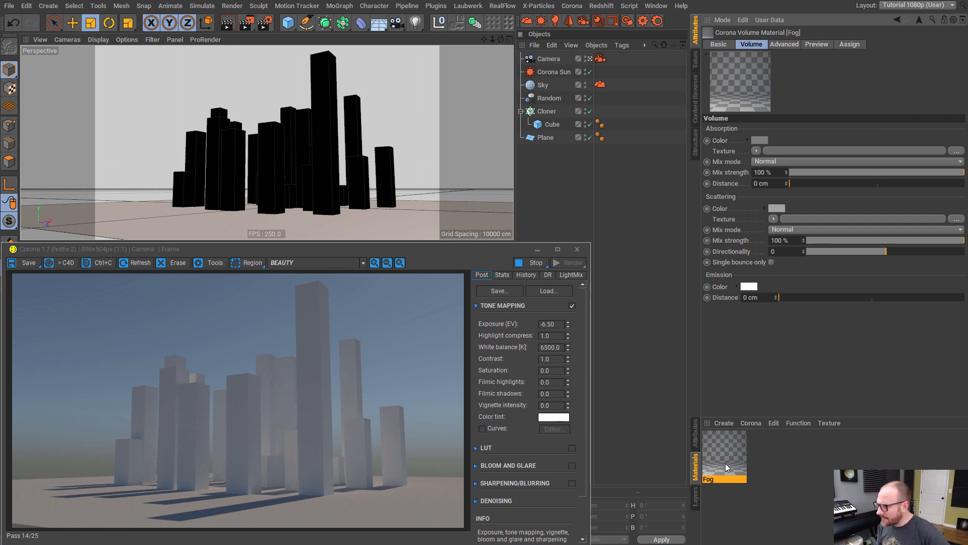
- Enable the global volume in the Corona scene environment render settings and assign the Fog material to it
mouse_move(726, 467)
mouse_down()
mouse_move(558, 154)
mouse_move(548, 153)
mouse_move(550, 65)
mouse_move(570, 172)
mouse_move(730, 391)
mouse_move(735, 461)
mouse_up()
click(572, 204)
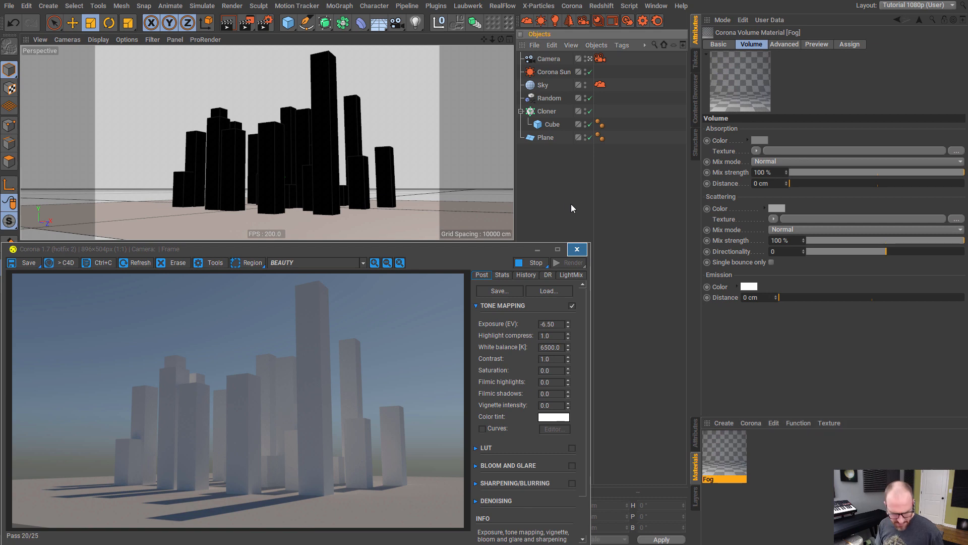
key(ctrl+b)
click(86, 115)
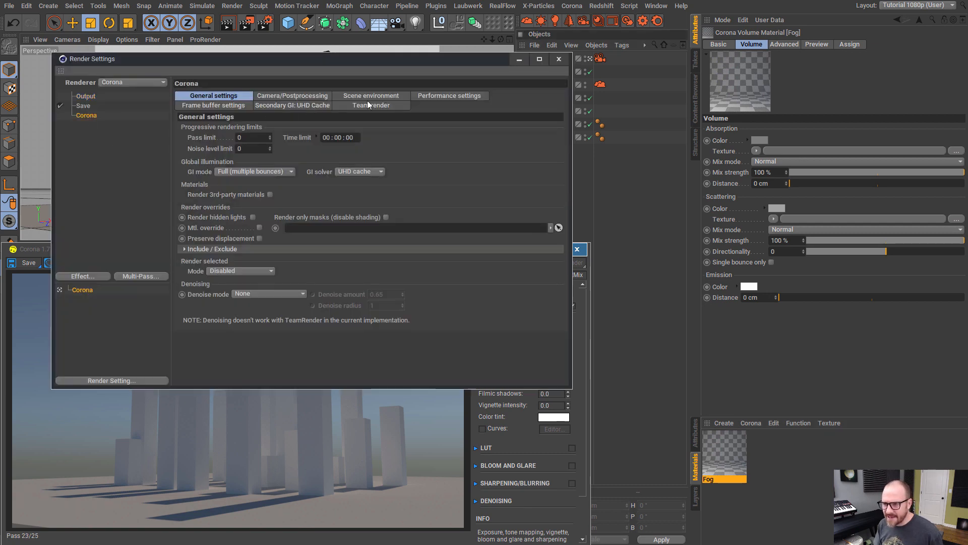
click(379, 96)
drag(358, 64, 339, 61)
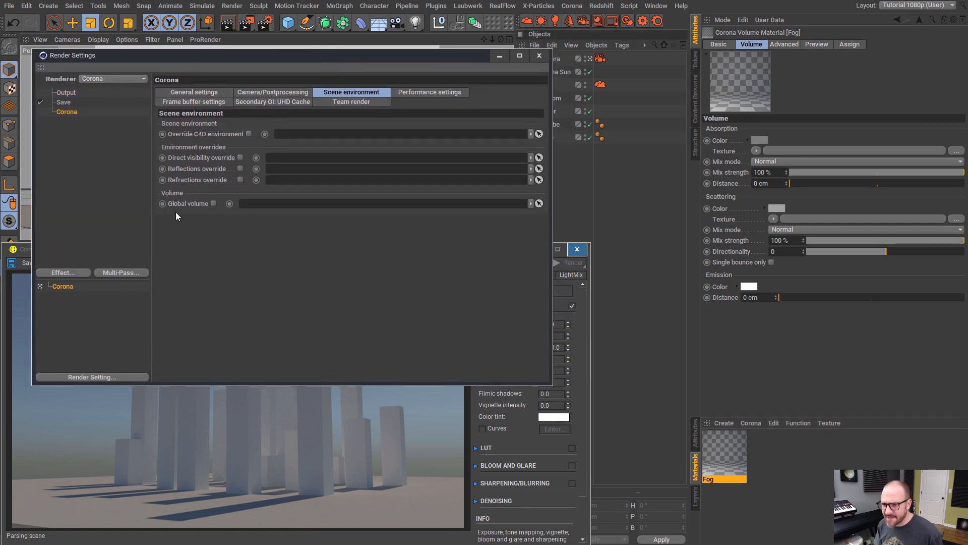
click(214, 204)
drag(730, 467, 296, 206)
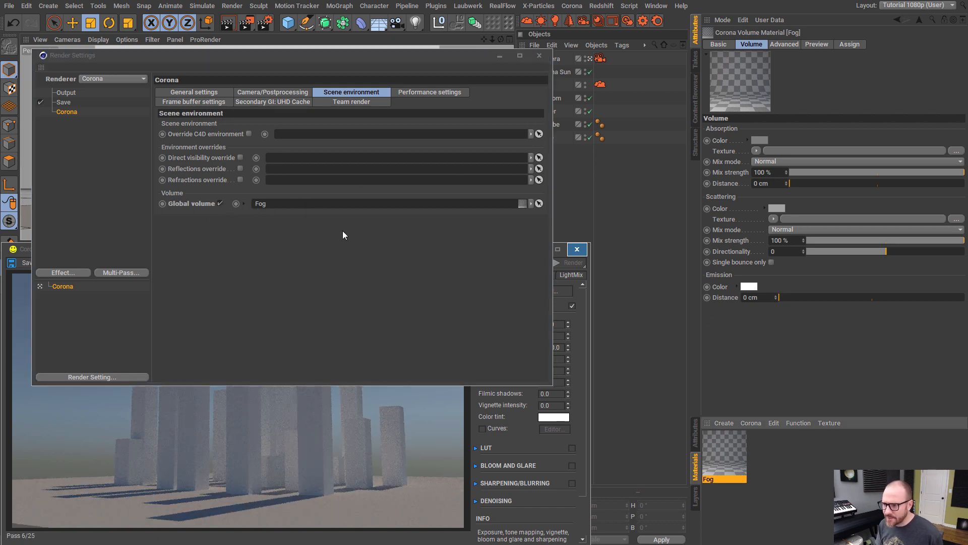
click(539, 55)
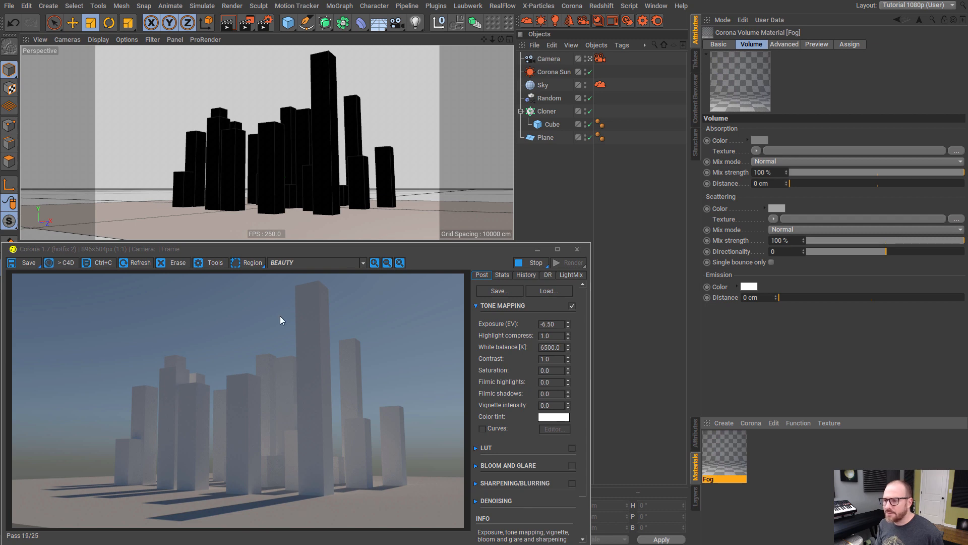
- Set the Fog material's absorption distance to 500 cm
alt+drag(295, 171, 281, 187)
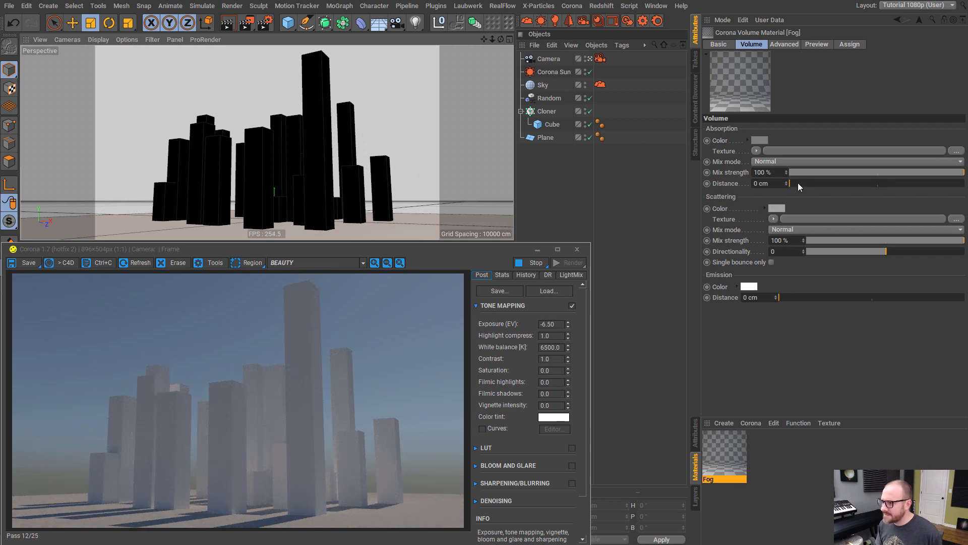
drag(801, 184, 964, 185)
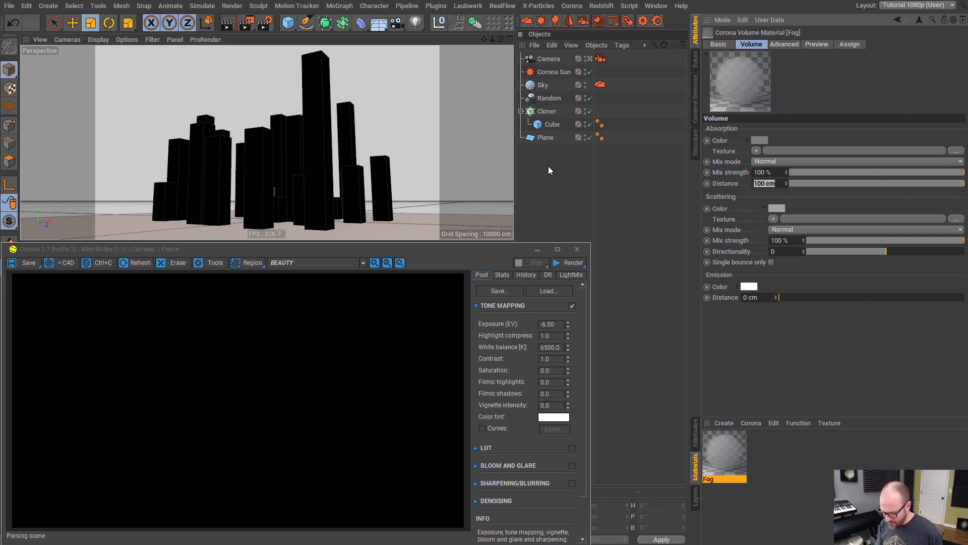
text(500)
key(Return)
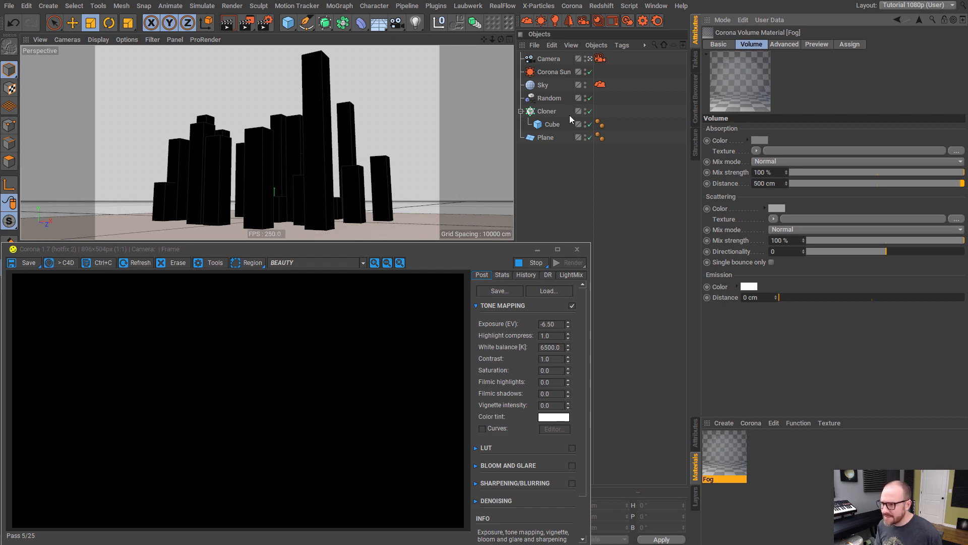
- Raise the exposure in the Corona Camera tag to 9.6 EV to brighten the foggy render
click(601, 85)
click(601, 58)
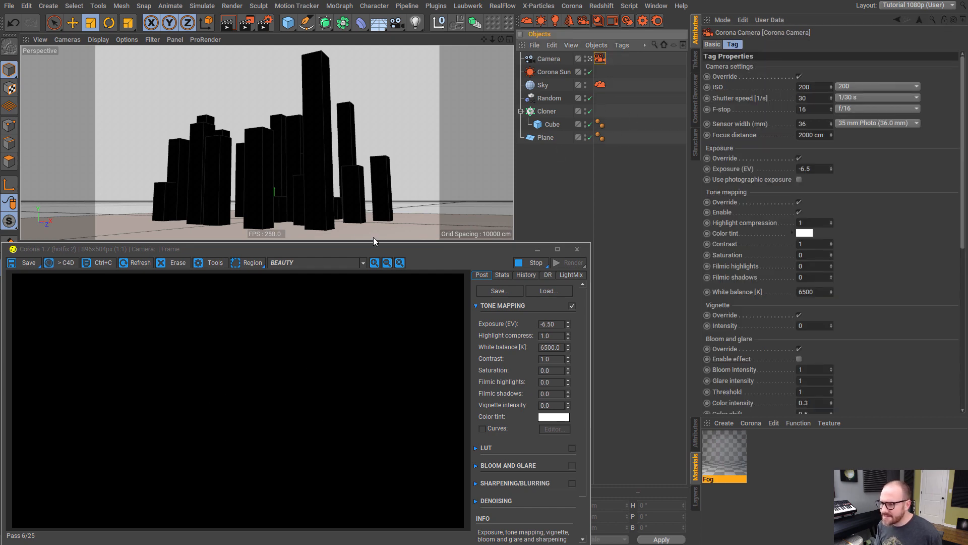
click(566, 175)
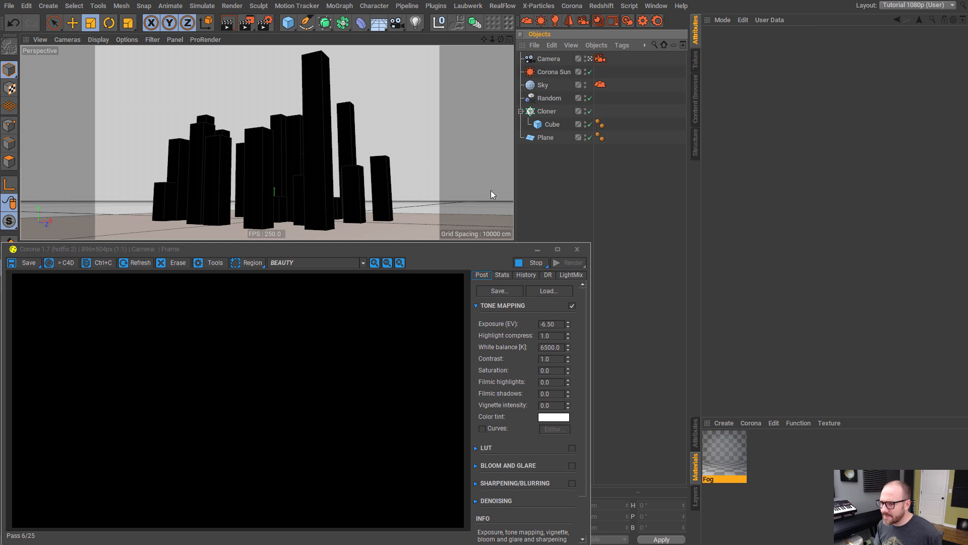
click(601, 59)
click(832, 167)
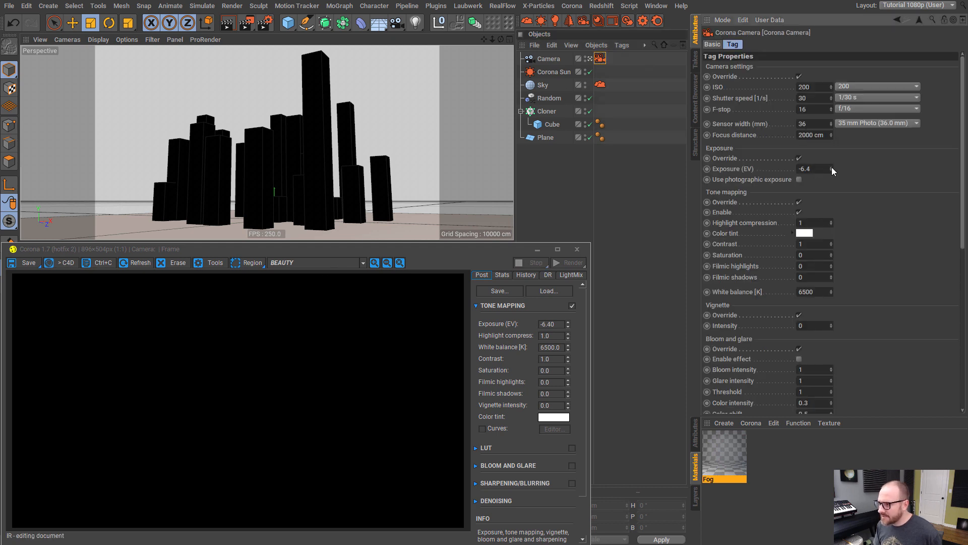
drag(836, 150, 840, 123)
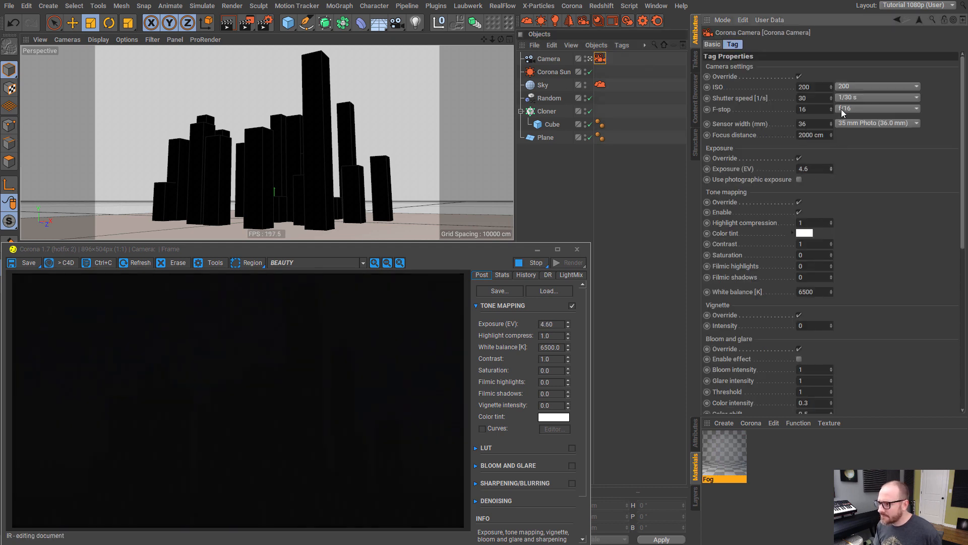
drag(831, 165, 839, 137)
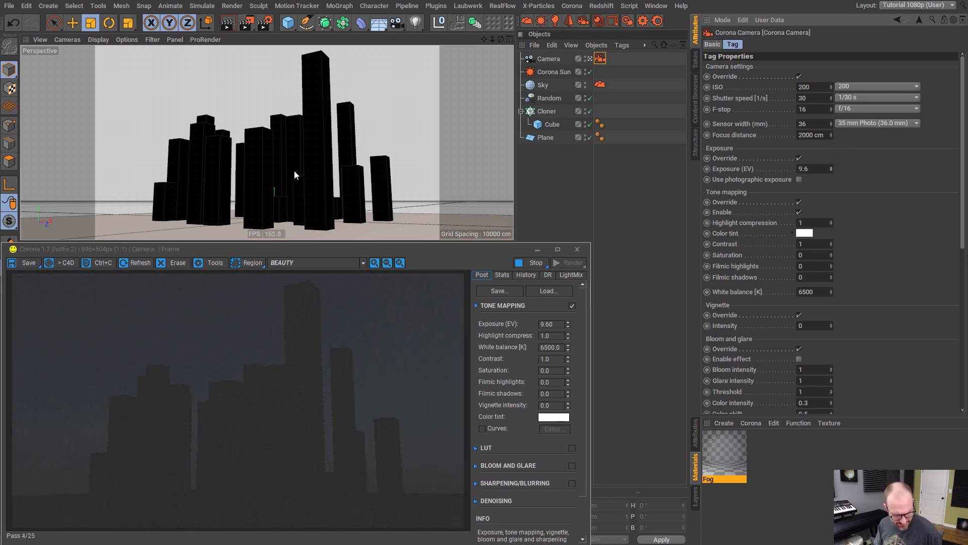
alt+drag(294, 170, 319, 172)
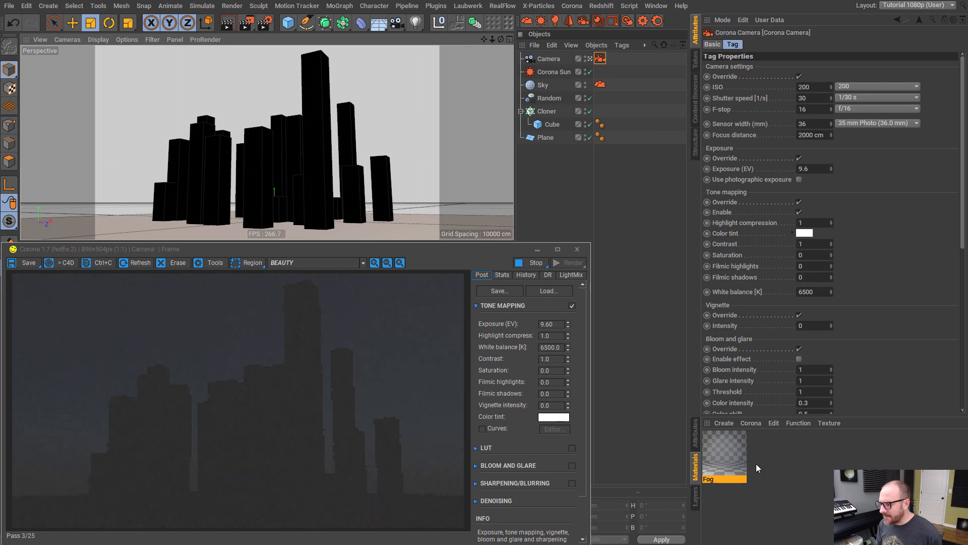
- Restrict the Fog material's scattering to a single bounce only
click(716, 450)
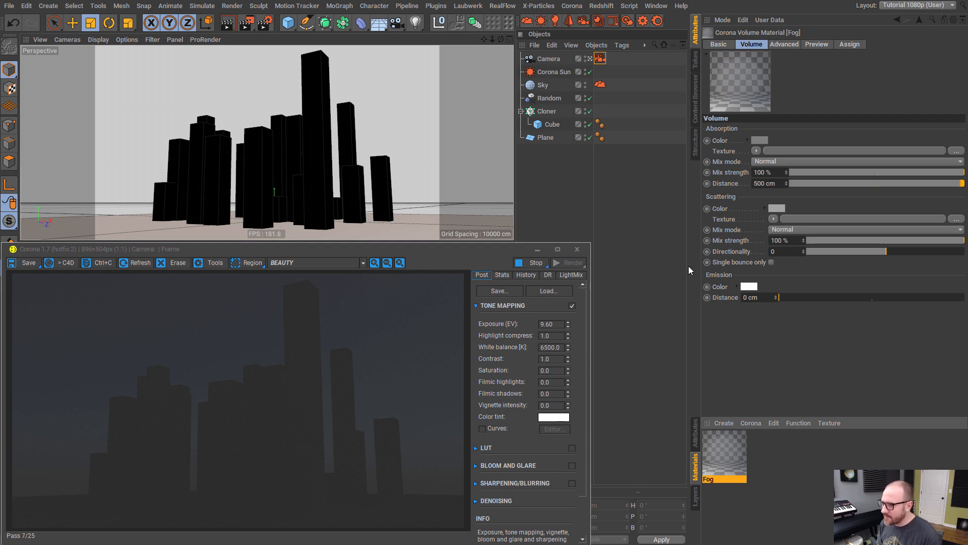
click(772, 262)
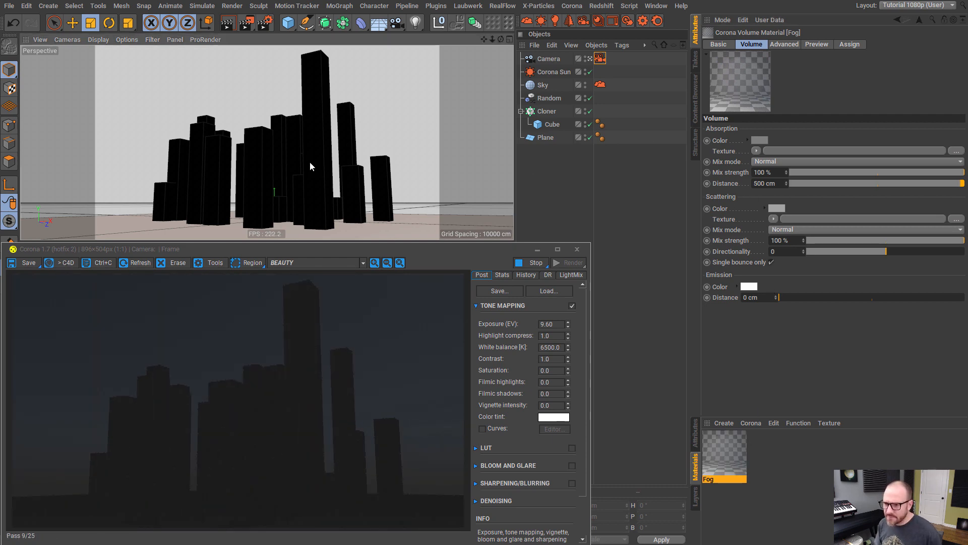
alt+drag(310, 161, 290, 173)
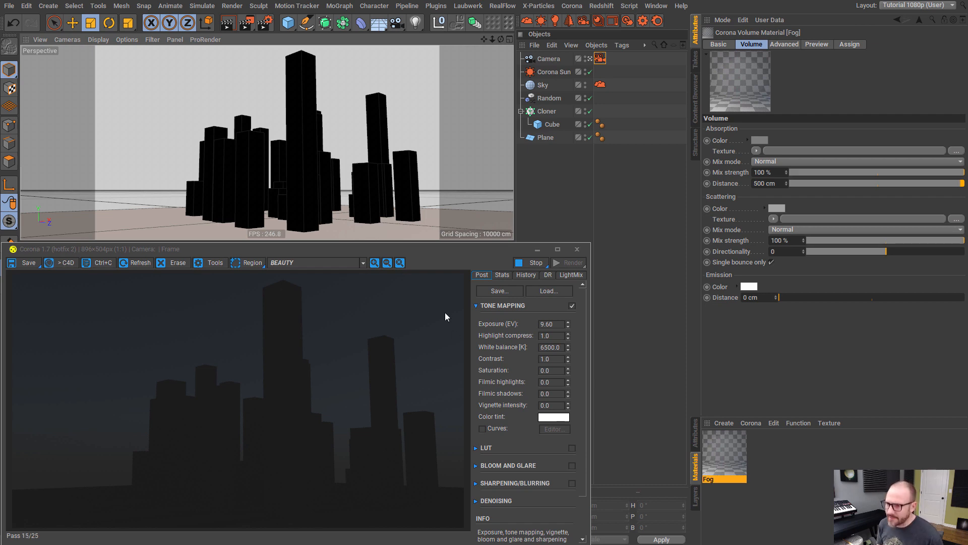
alt+middle_drag(308, 185, 292, 187)
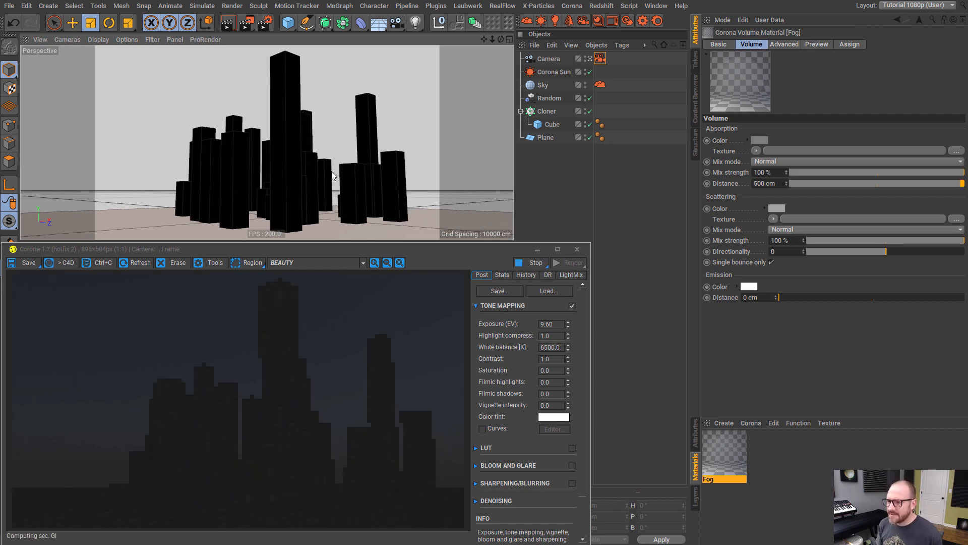
- Raise the exposure in the Corona Camera tag to 11.3 EV
click(601, 59)
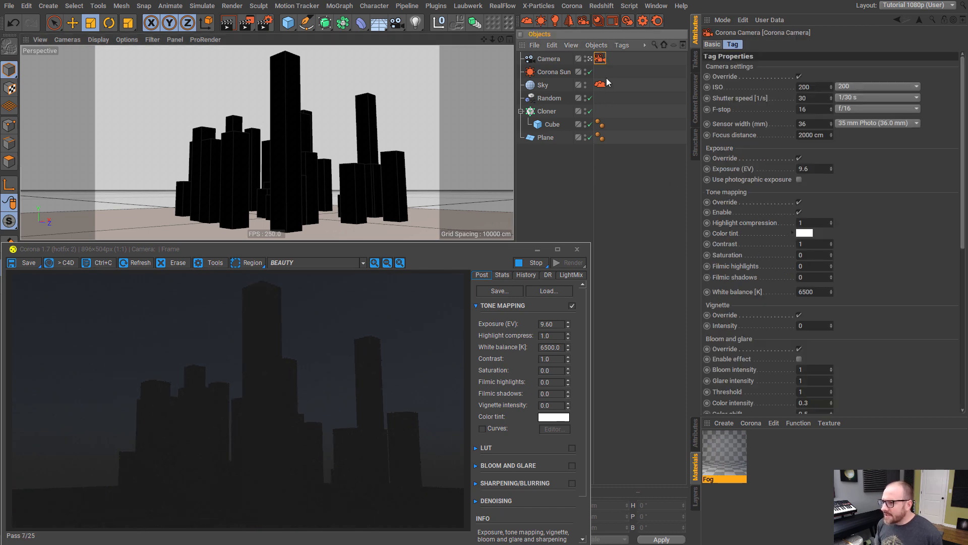
mouse_move(832, 168)
mouse_down()
mouse_move(836, 151)
mouse_move(822, 156)
mouse_up()
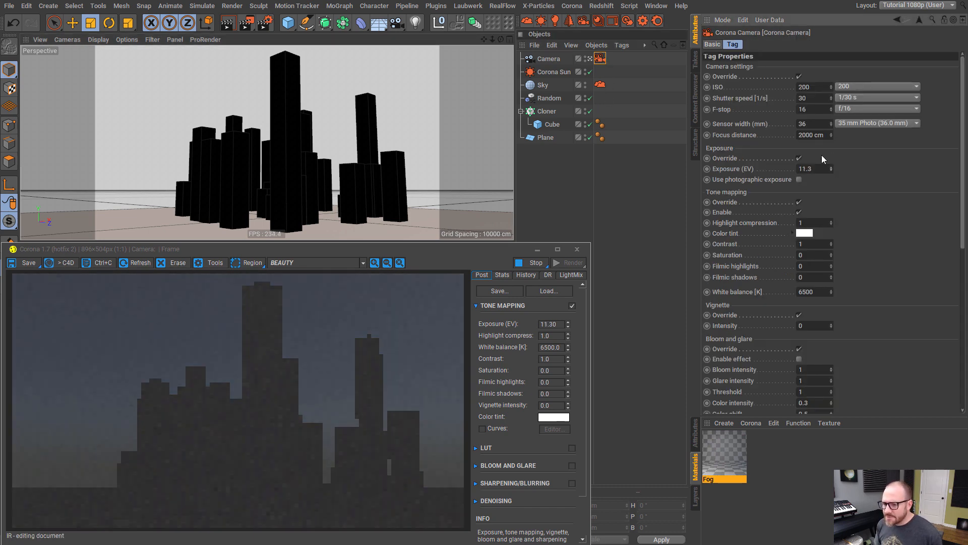
alt+drag(292, 165, 271, 159)
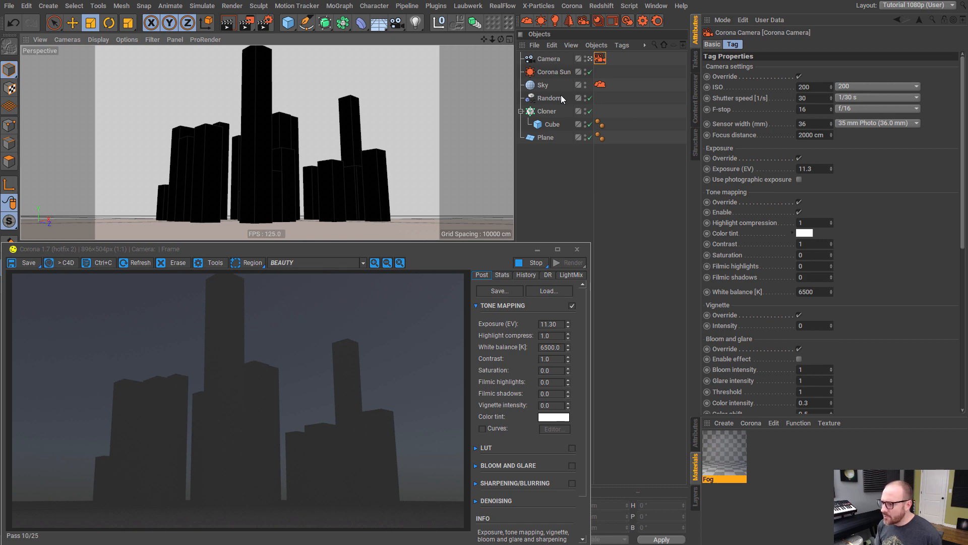
- Increase the Fog material's absorption distance to 567 cm
click(722, 464)
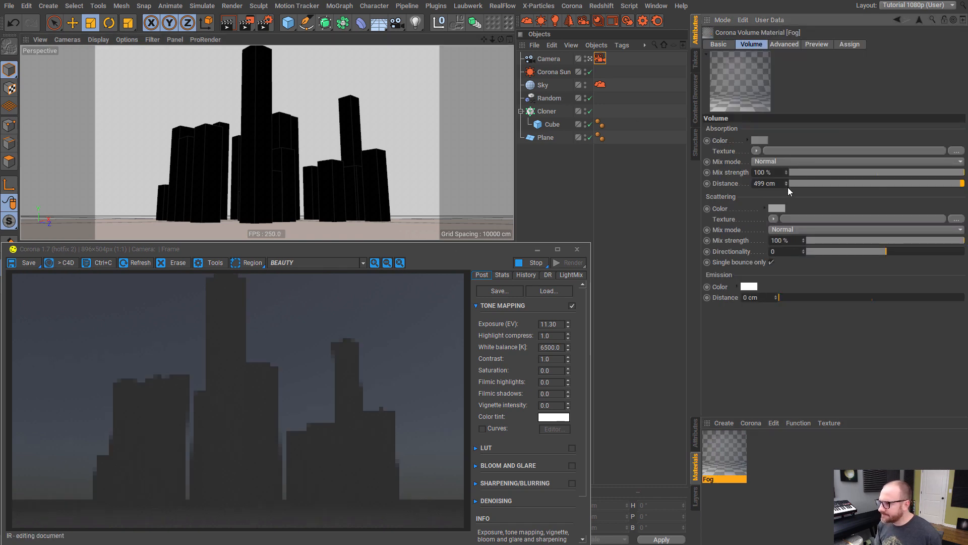
drag(787, 185, 800, 153)
mouse_move(266, 162)
alt+mouse_down()
mouse_move(280, 170)
mouse_move(263, 166)
alt+mouse_up()
- Lower the Corona Sun's angle so the sun sits close to the horizon behind the towers
click(554, 72)
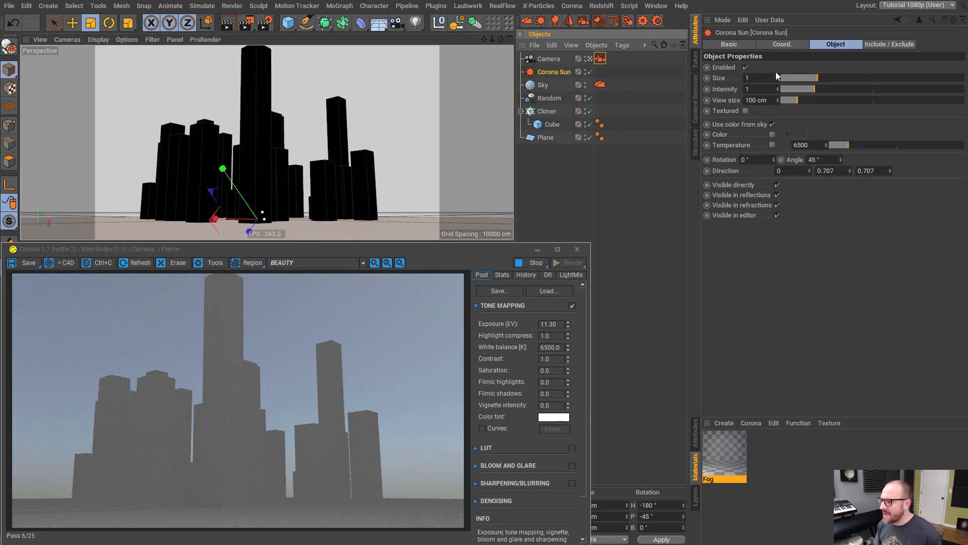
drag(840, 161, 846, 174)
alt+drag(294, 142, 337, 157)
- Set the camera's focal length to 20 mm and reframe the towers against the low sun
click(549, 58)
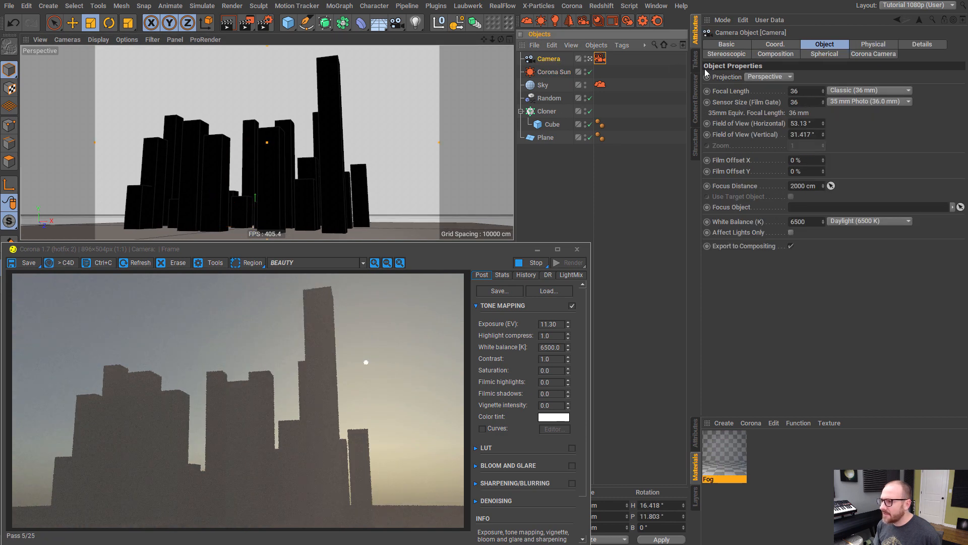
double_click(808, 93)
text(20)
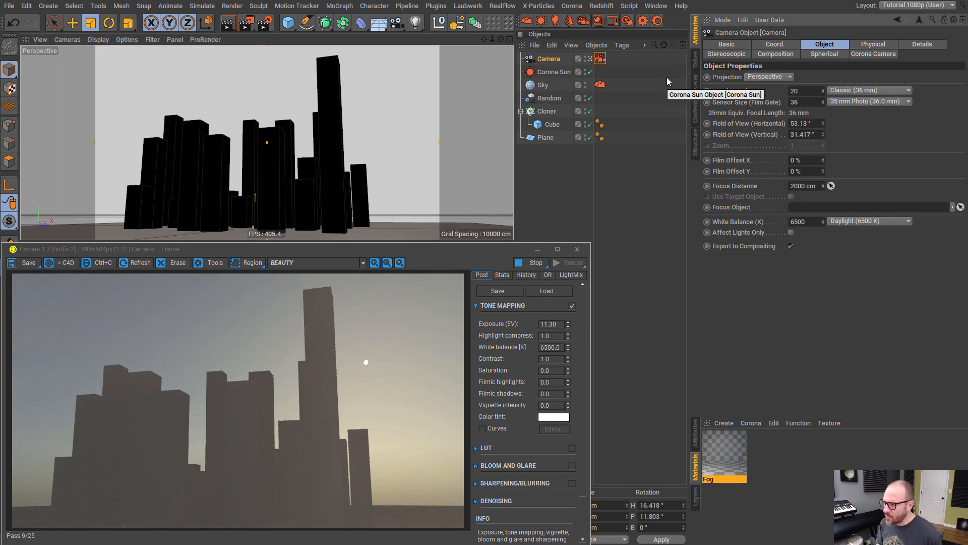
key(Return)
alt+drag(271, 174, 335, 171)
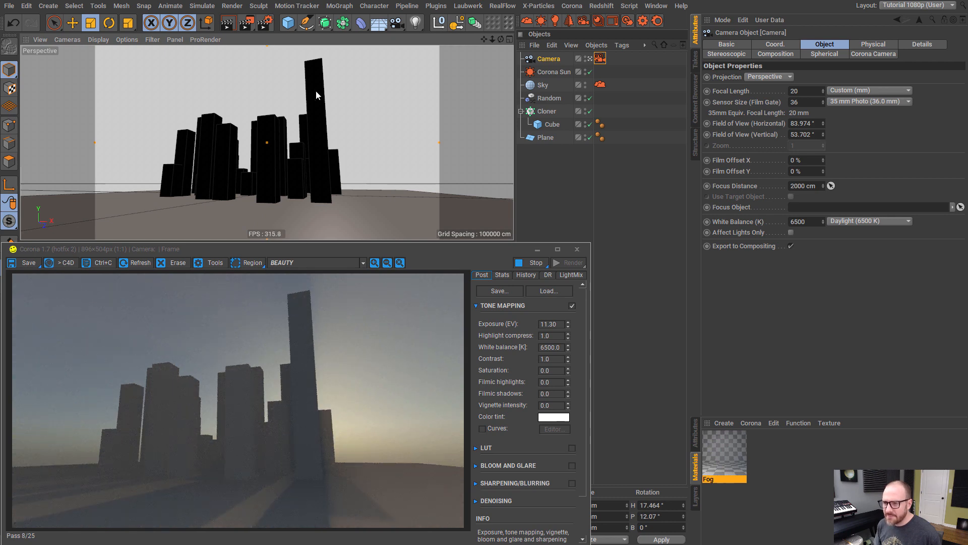
alt+right_drag(253, 170, 270, 171)
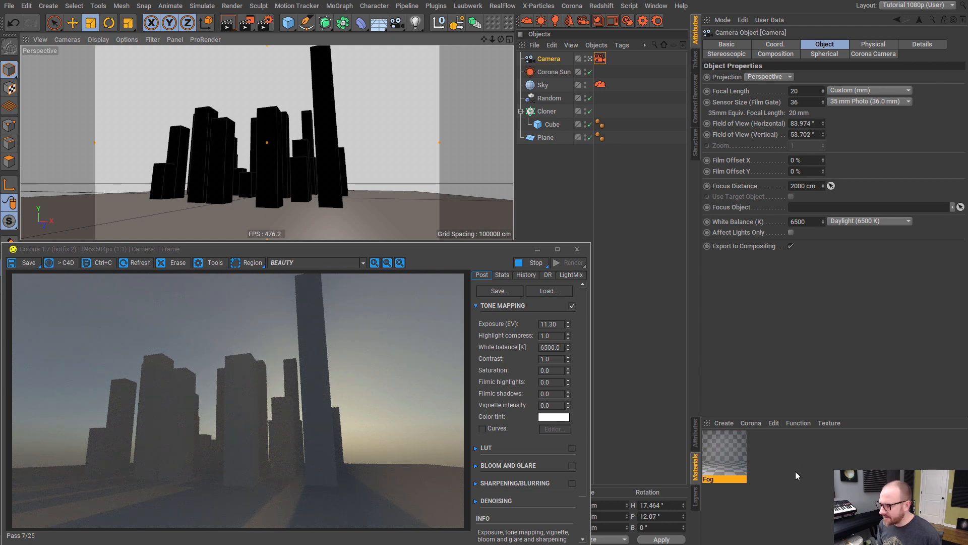
- Set the Fog material's scattering directionality to 0.6 and check the glow from several angles around the towers
click(729, 460)
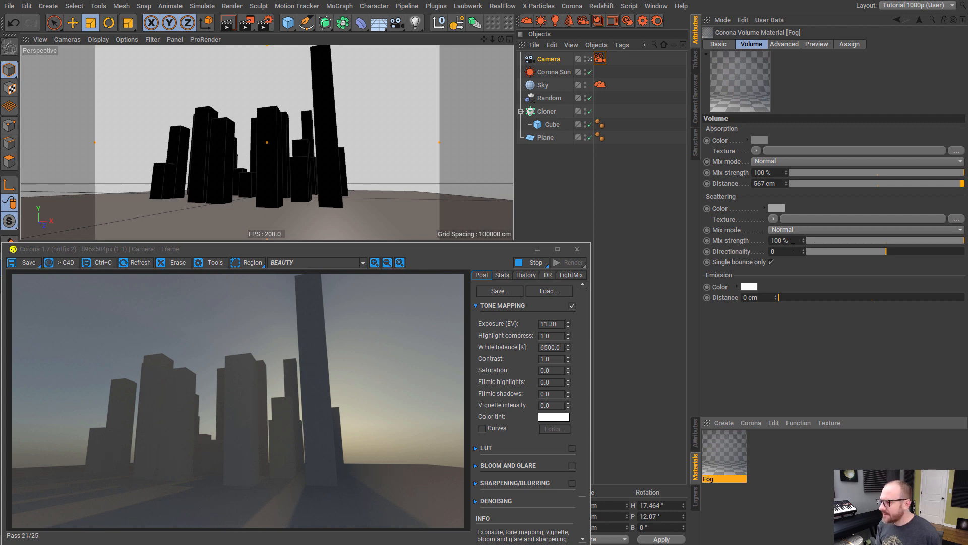
drag(890, 250, 937, 249)
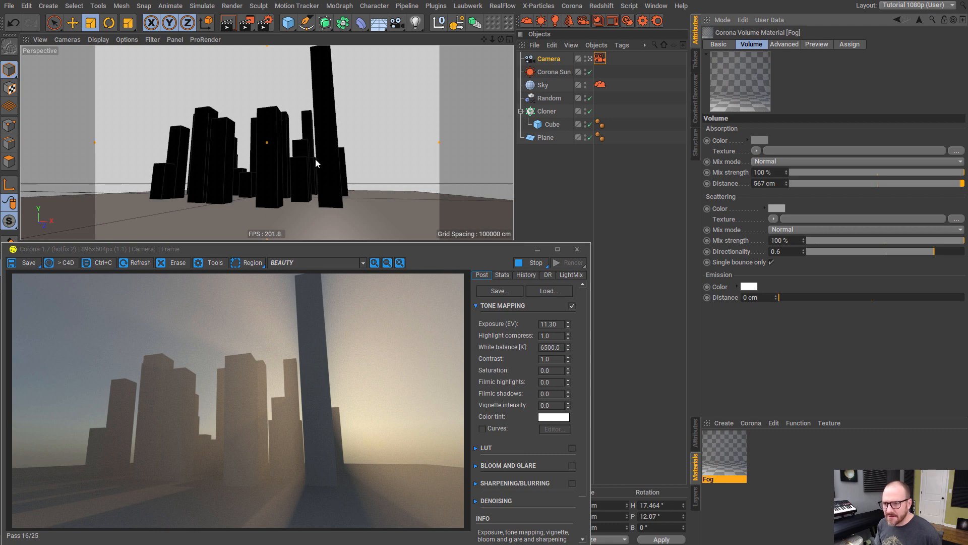
alt+drag(286, 152, 250, 162)
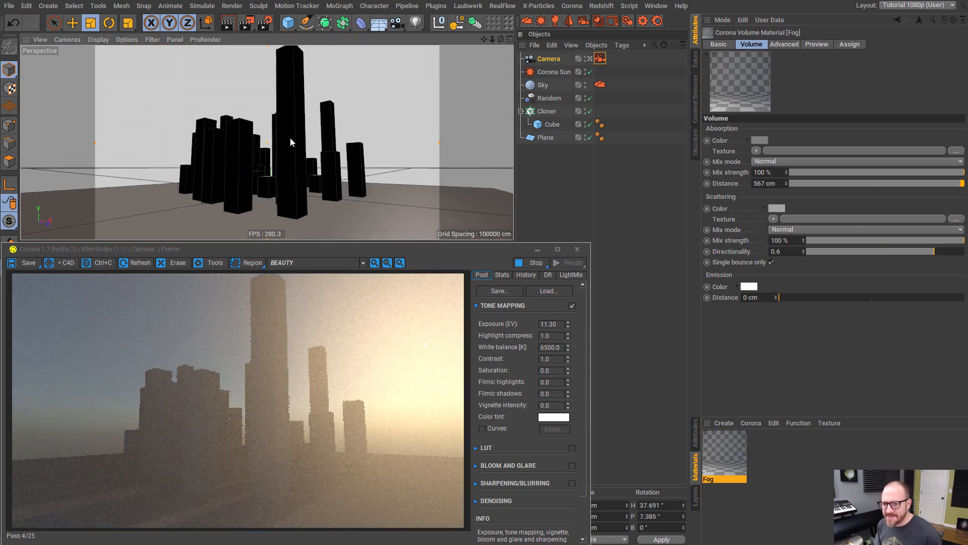
mouse_move(289, 138)
alt+mouse_down()
mouse_move(328, 132)
mouse_move(235, 137)
mouse_move(291, 144)
alt+mouse_up()
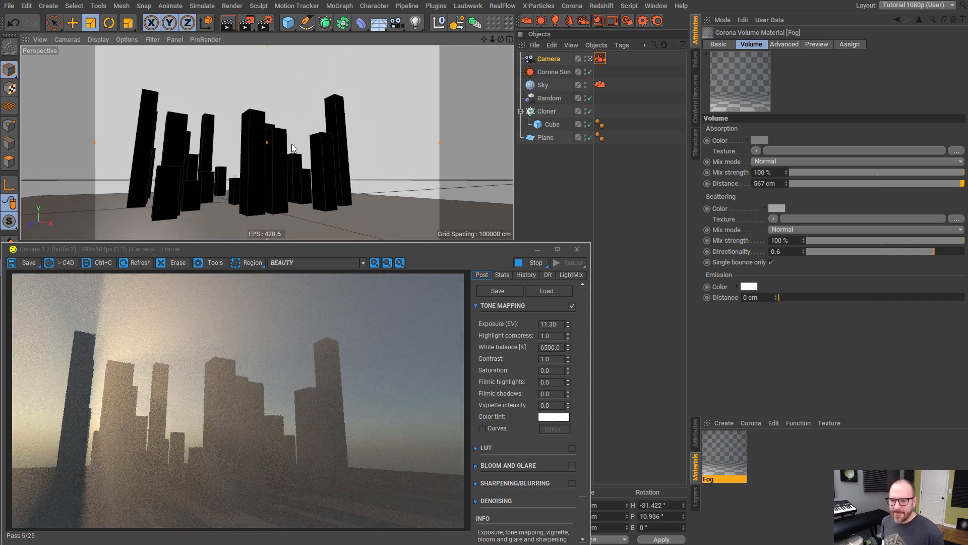
mouse_move(258, 162)
alt+mouse_down()
mouse_move(337, 162)
mouse_move(274, 159)
alt+mouse_up()
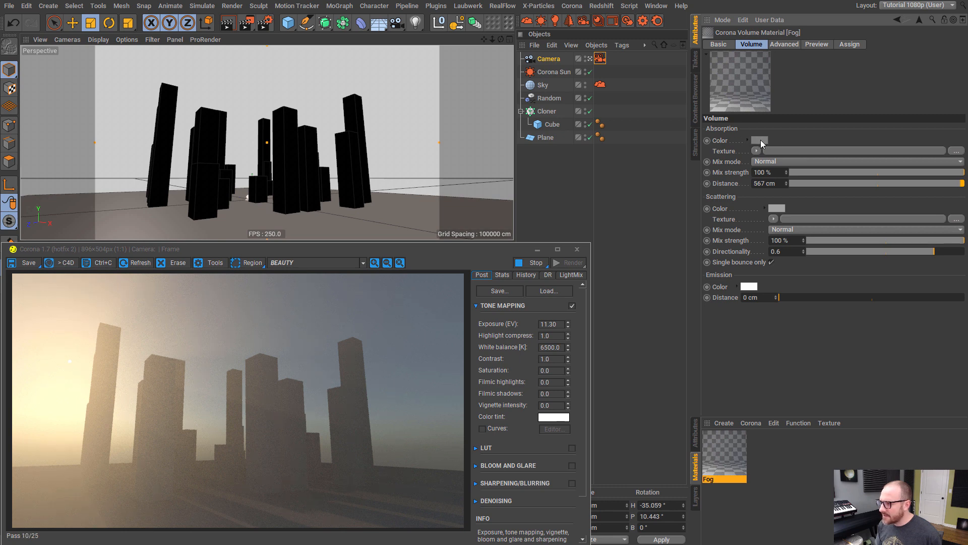
- Set the Fog material's absorption color to pure white by raising its value to 100%
click(761, 139)
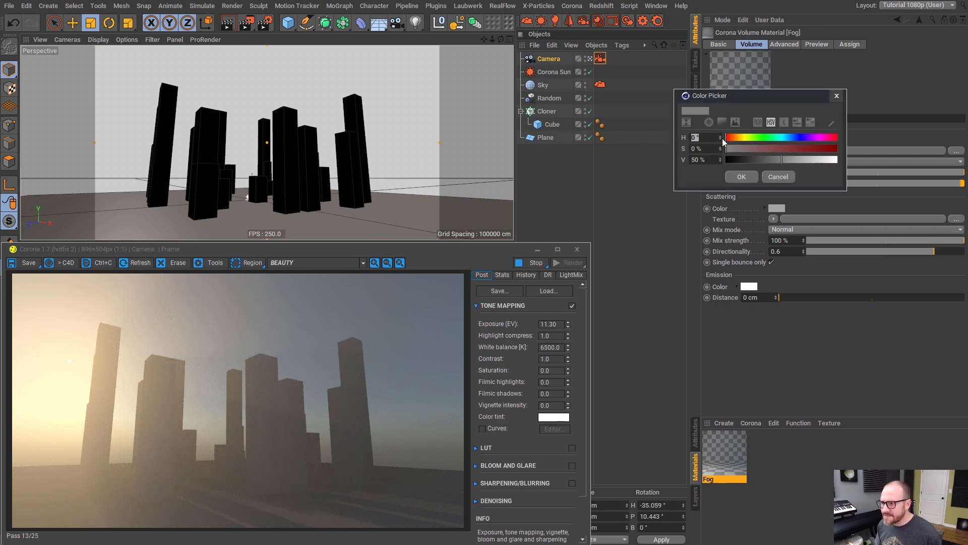
drag(784, 160, 847, 160)
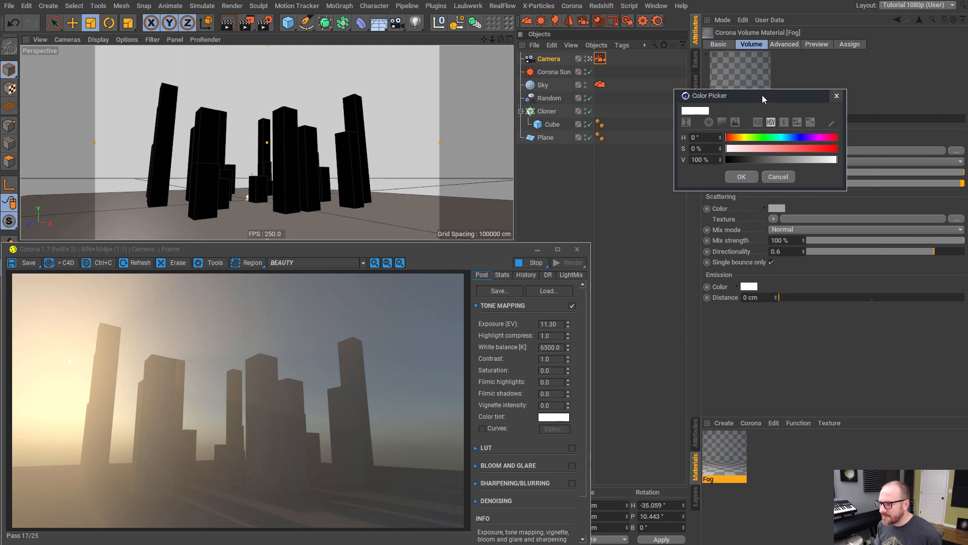
drag(763, 98, 776, 208)
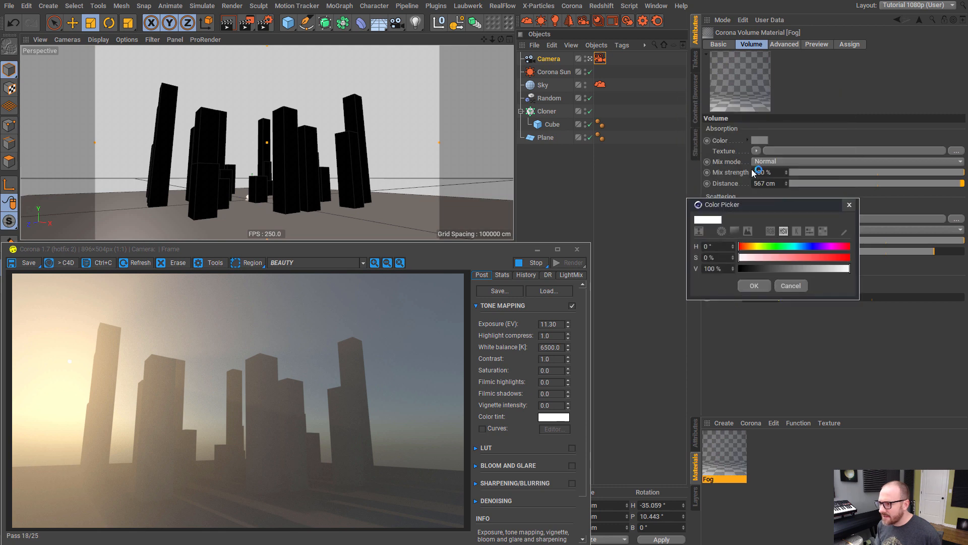
click(754, 285)
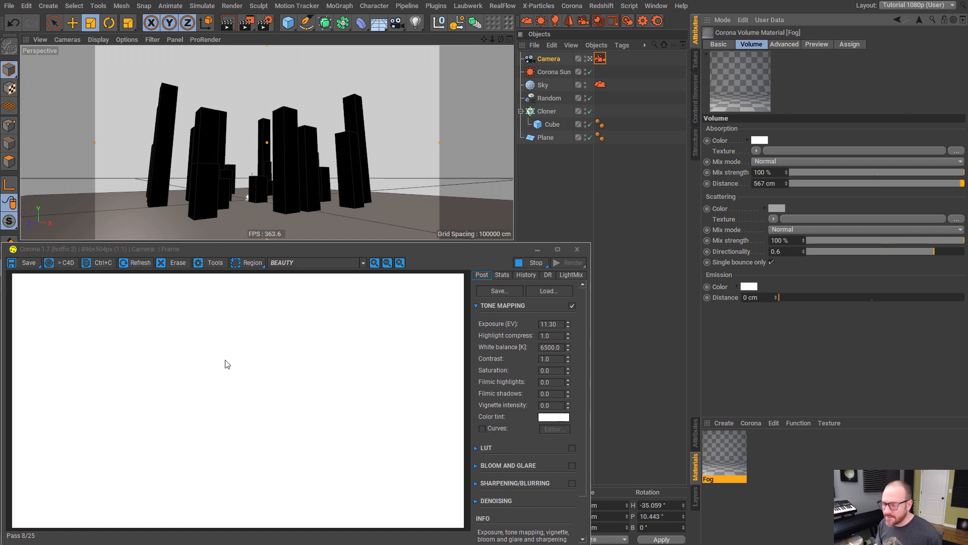
- Darken the Fog material's absorption color to a neutral gray, first at 53% value and finally at 58%
click(760, 140)
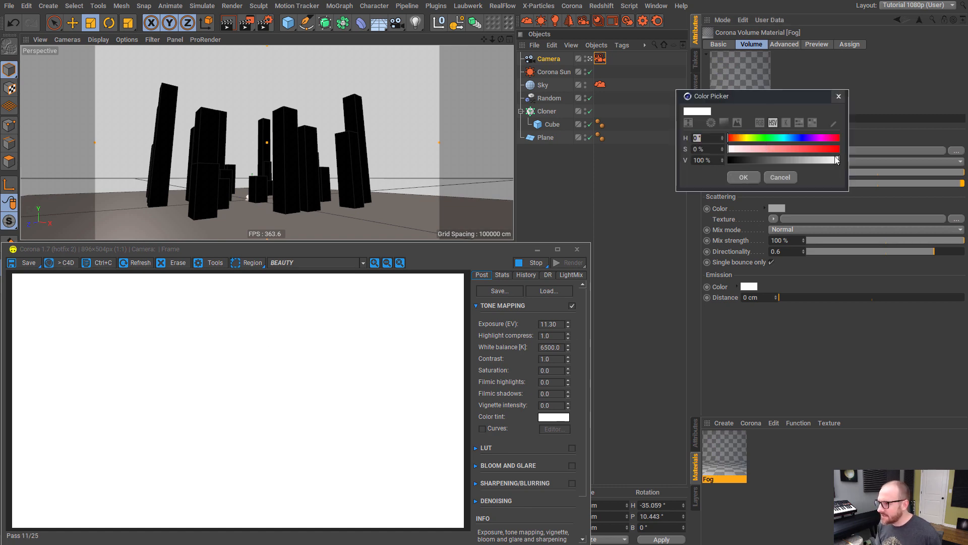
drag(837, 159, 790, 160)
click(743, 177)
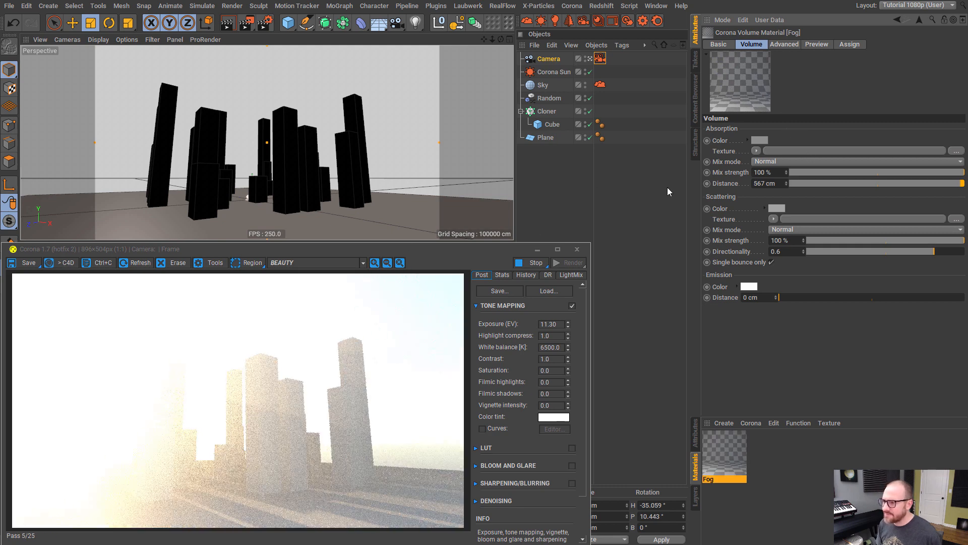
click(763, 142)
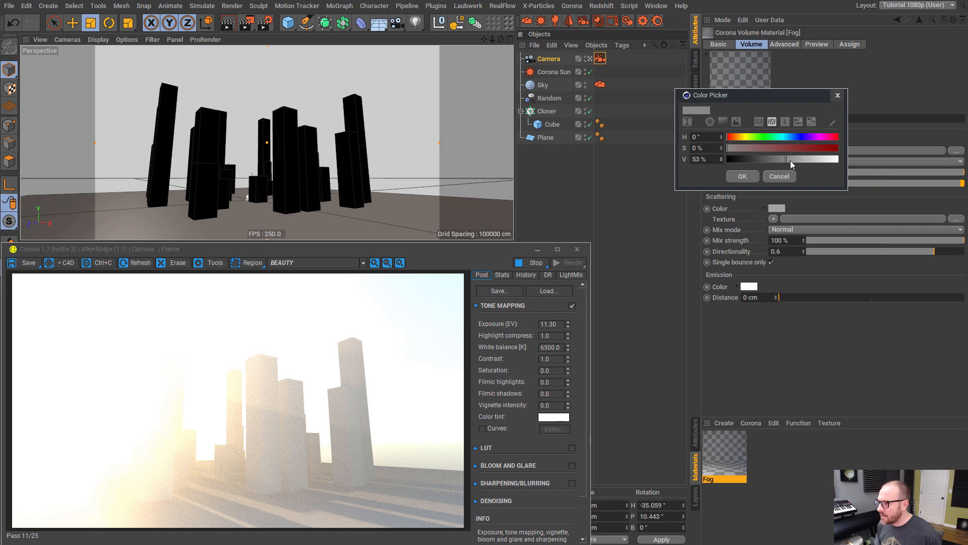
drag(790, 161, 795, 167)
click(745, 176)
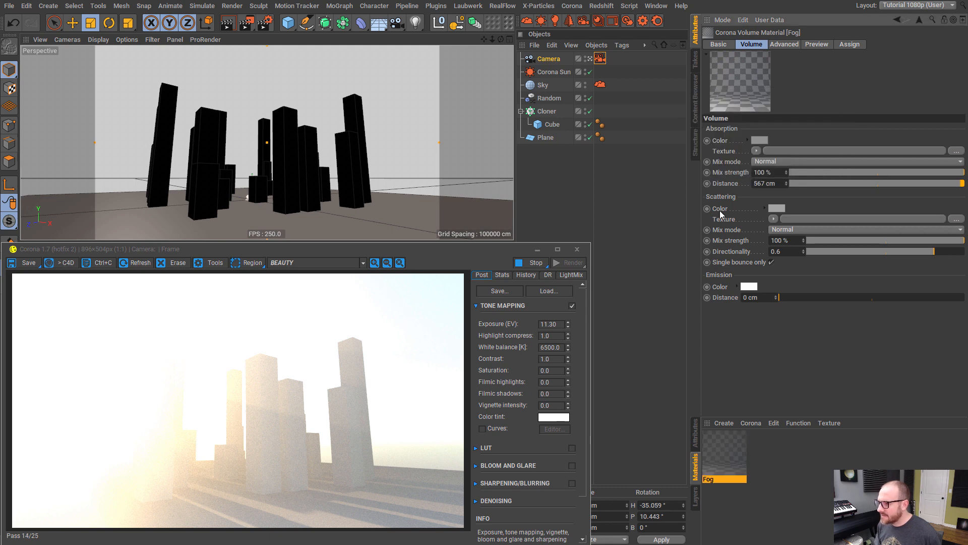
- Tint the Fog material's scattering color a faint teal with hue 178° and saturation 13%
click(782, 208)
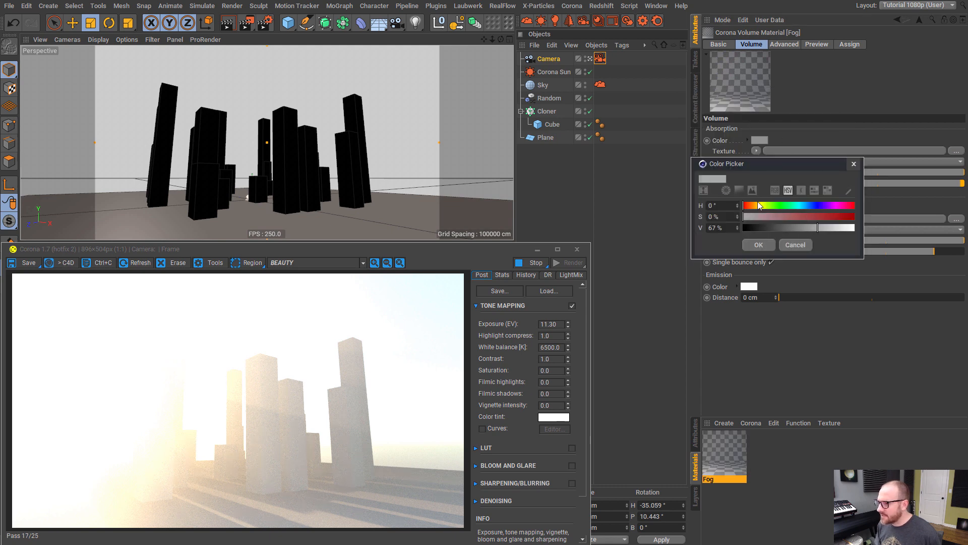
click(769, 205)
click(757, 218)
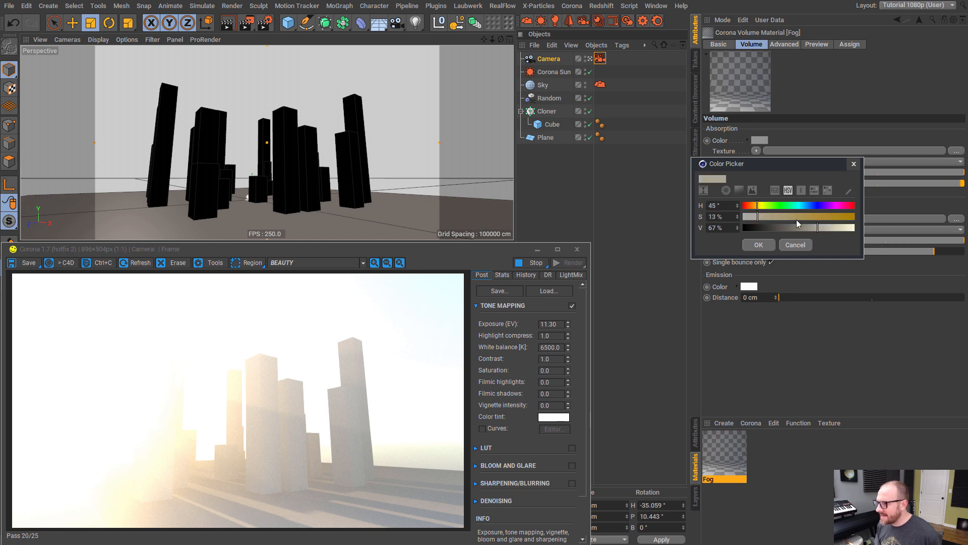
click(802, 207)
click(758, 245)
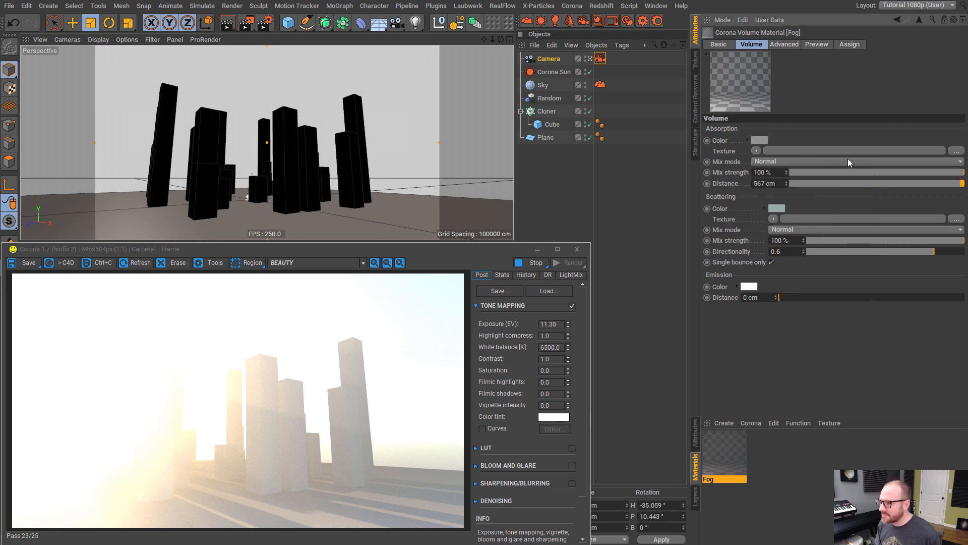
- Lower the exposure in the Corona Camera tag to 8 EV
click(600, 59)
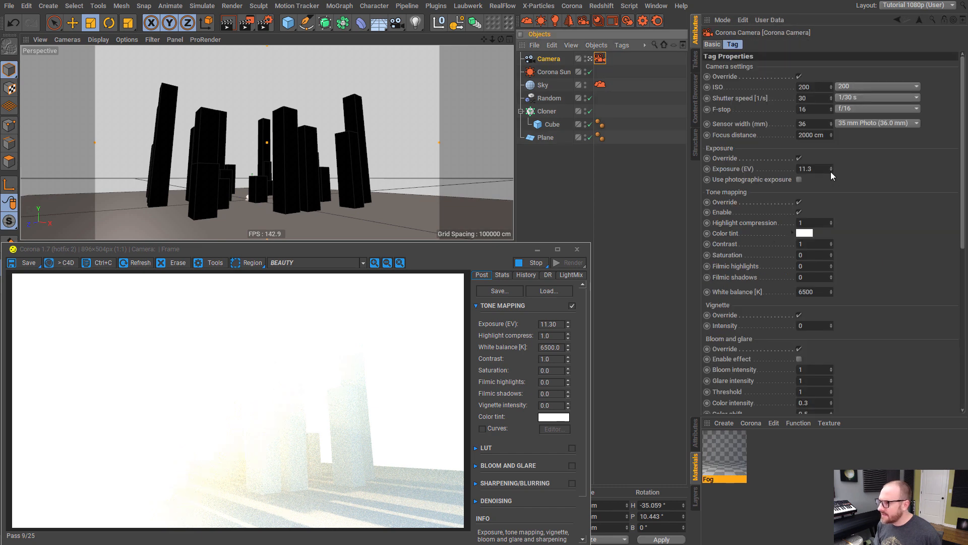
drag(831, 172, 832, 193)
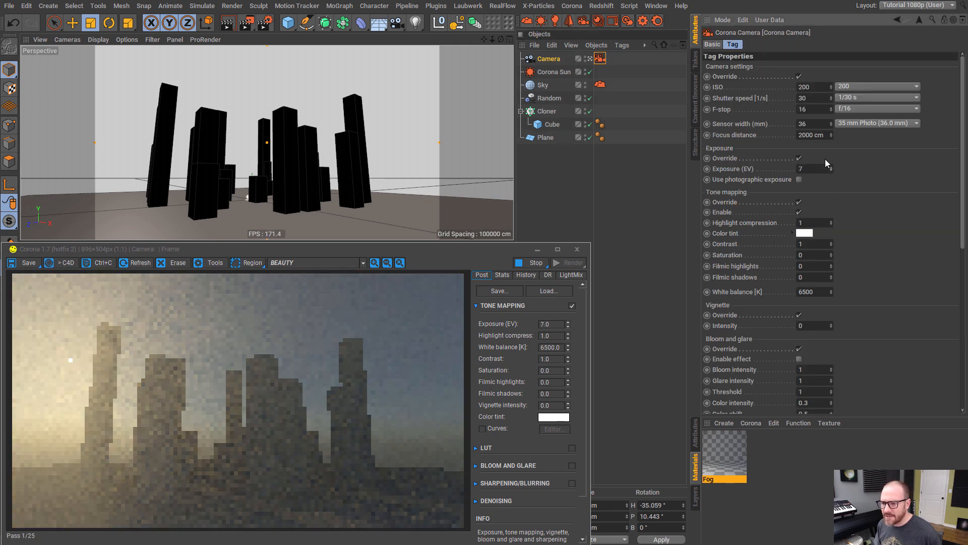
click(830, 166)
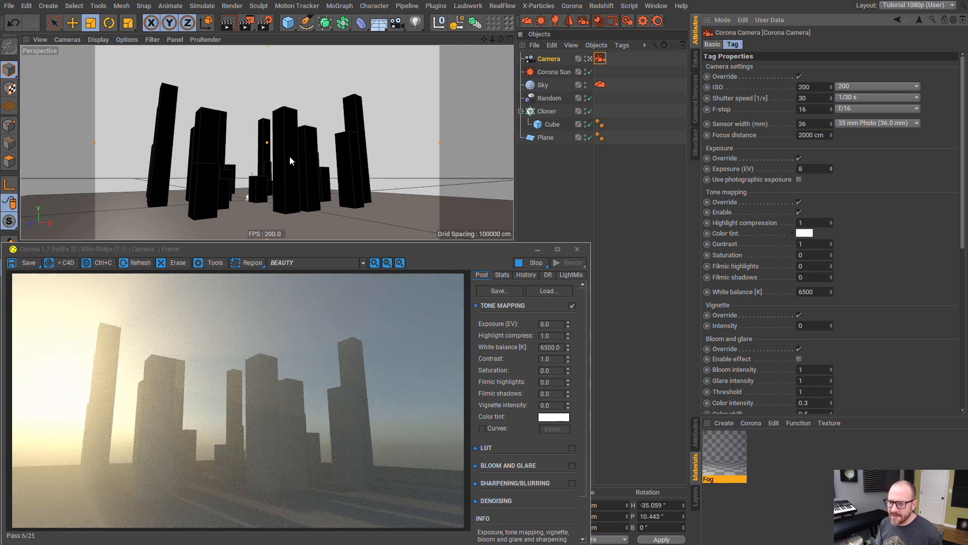
- Set the Fog material's absorption color value to 66% and its scattering color value to 56%
alt+drag(290, 157, 330, 156)
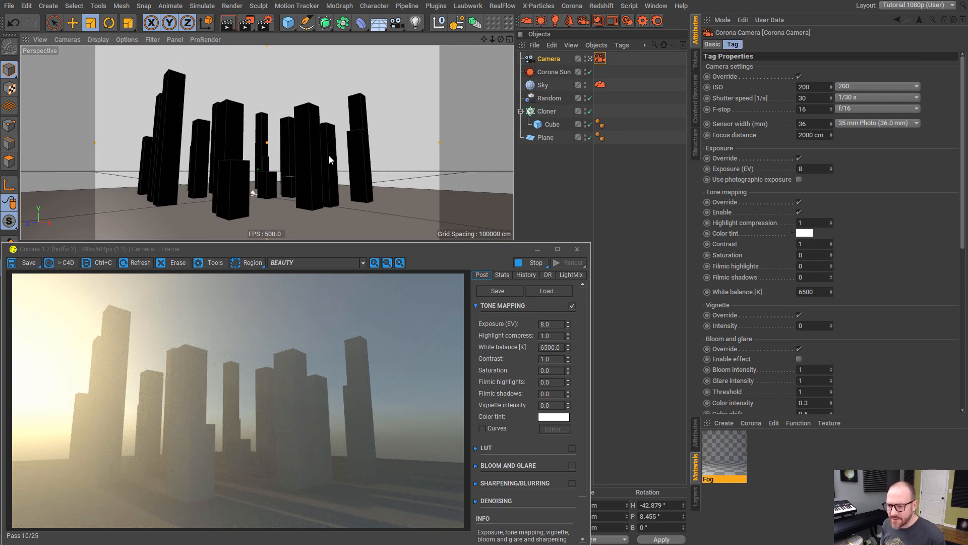
click(725, 454)
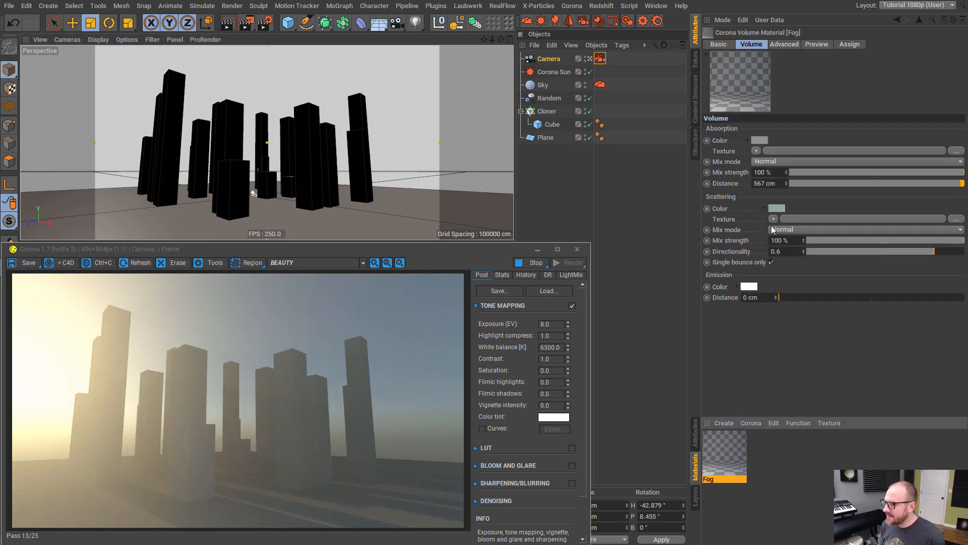
click(759, 140)
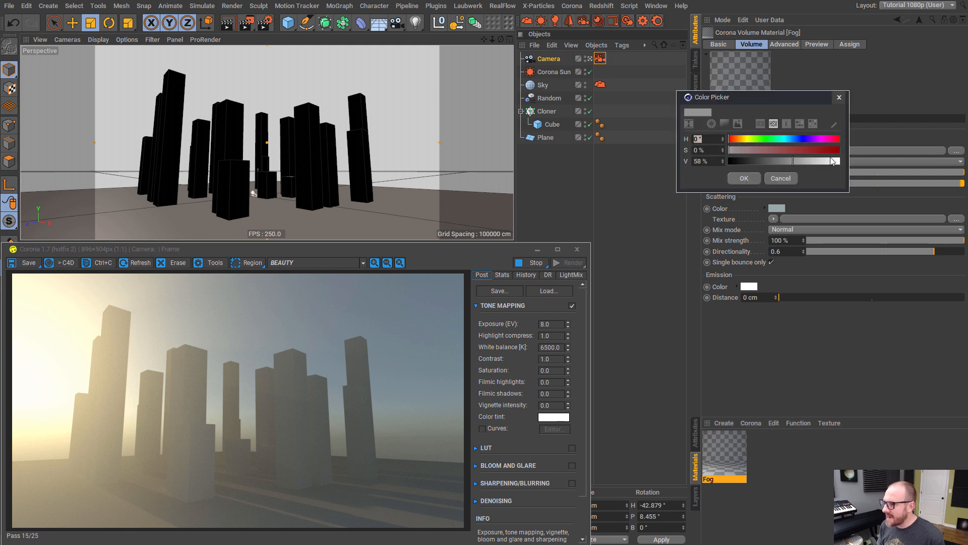
click(798, 162)
click(747, 178)
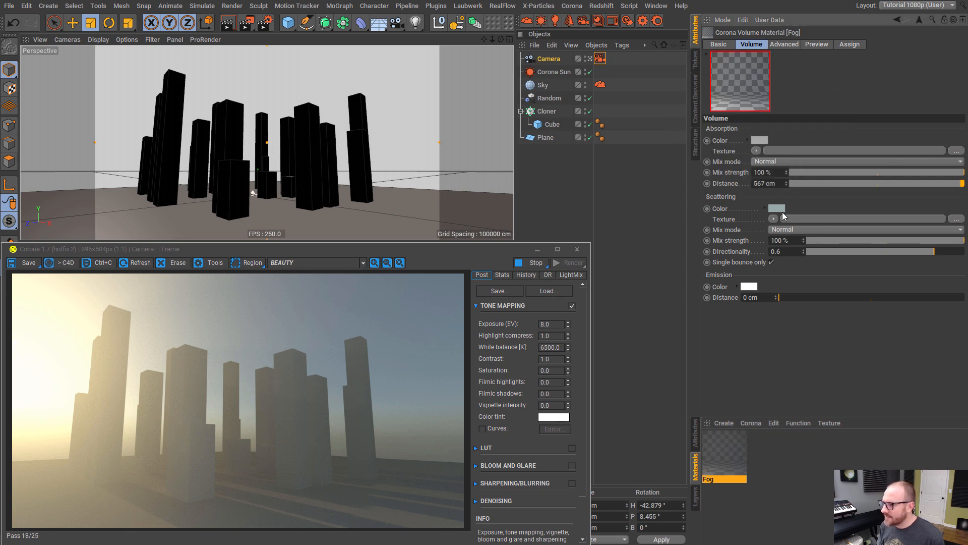
click(778, 209)
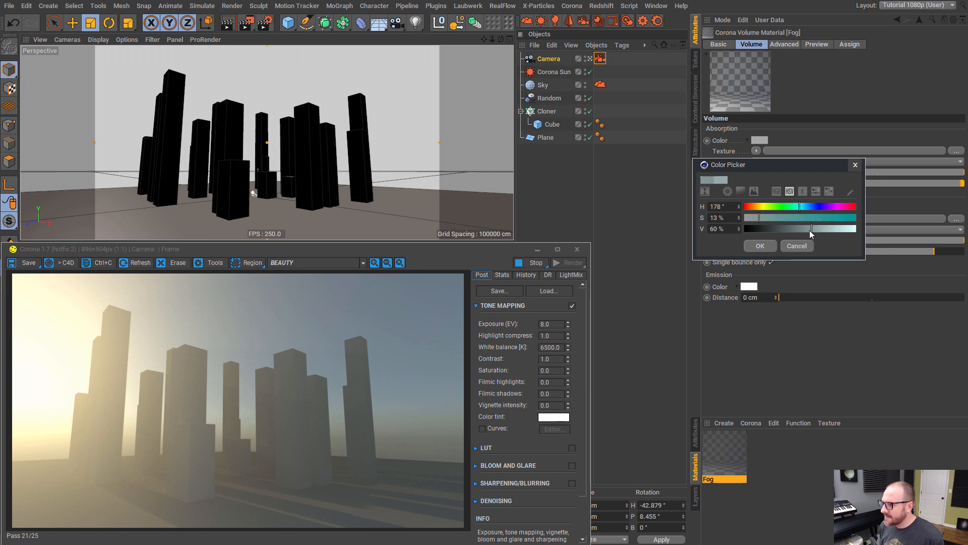
click(760, 245)
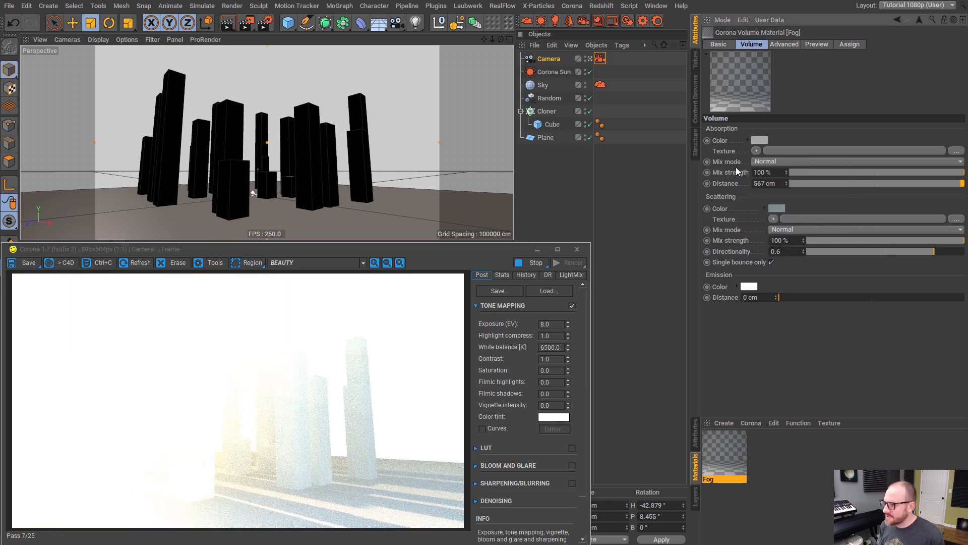
- Reduce the Corona Camera tag's exposure to 5.7 EV
click(600, 58)
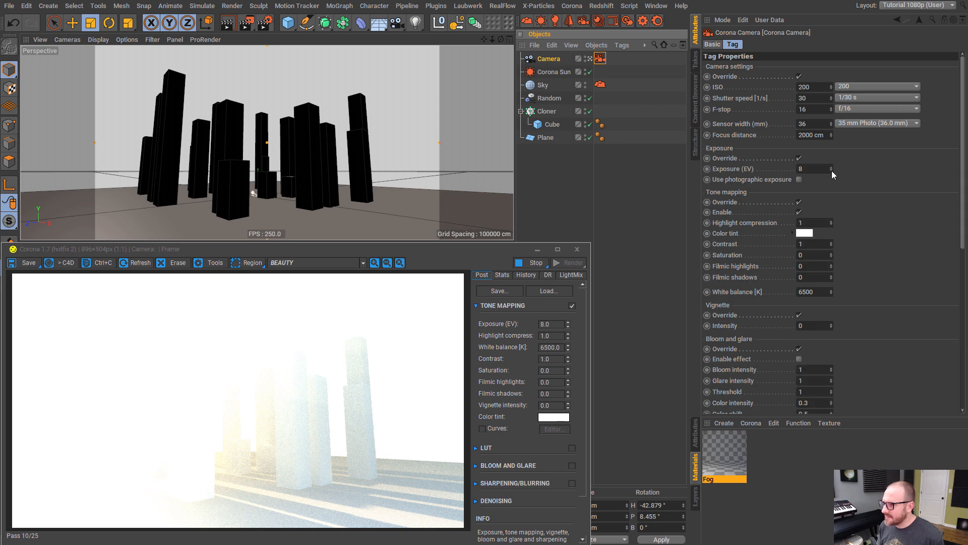
drag(831, 171, 836, 184)
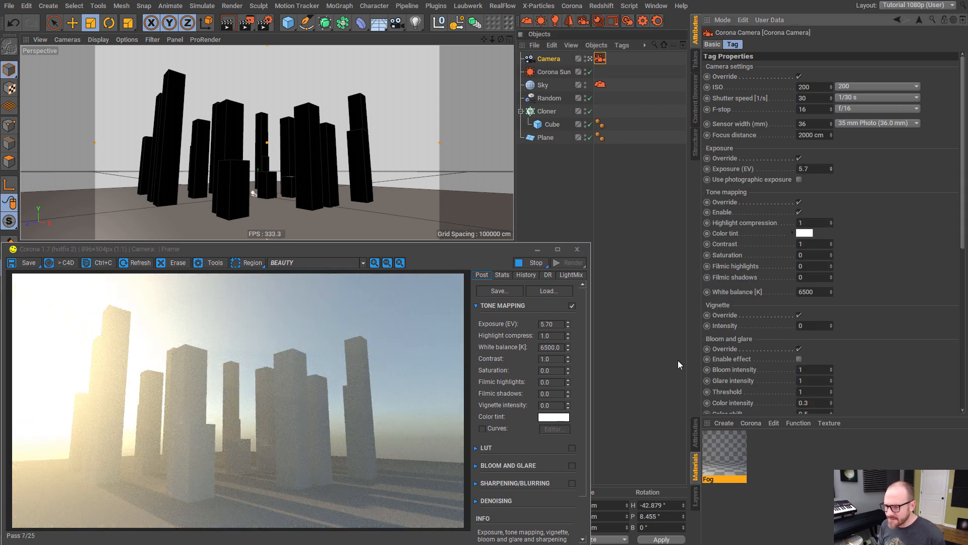
- Set the Fog material's absorption color value to 50%
click(731, 456)
click(760, 141)
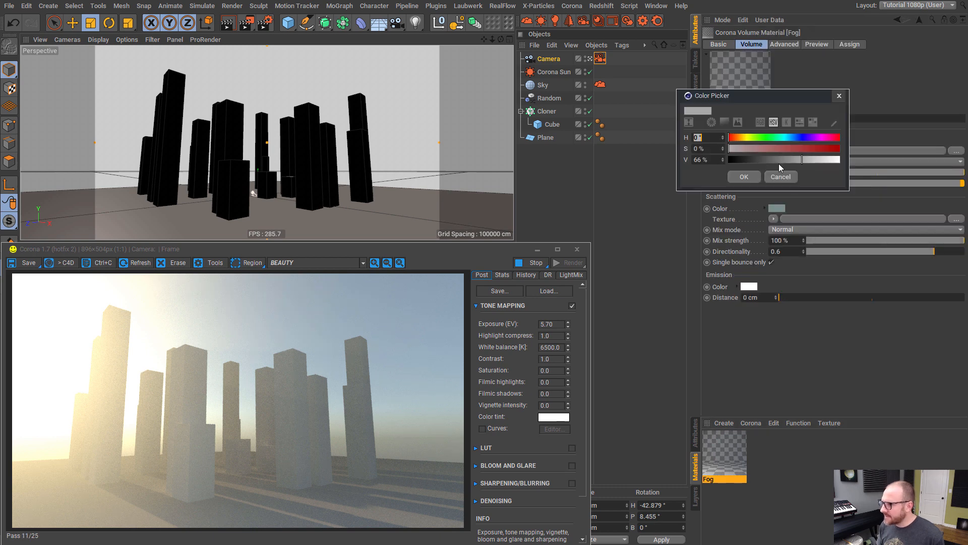
drag(720, 161, 690, 161)
text(50)
key(Return)
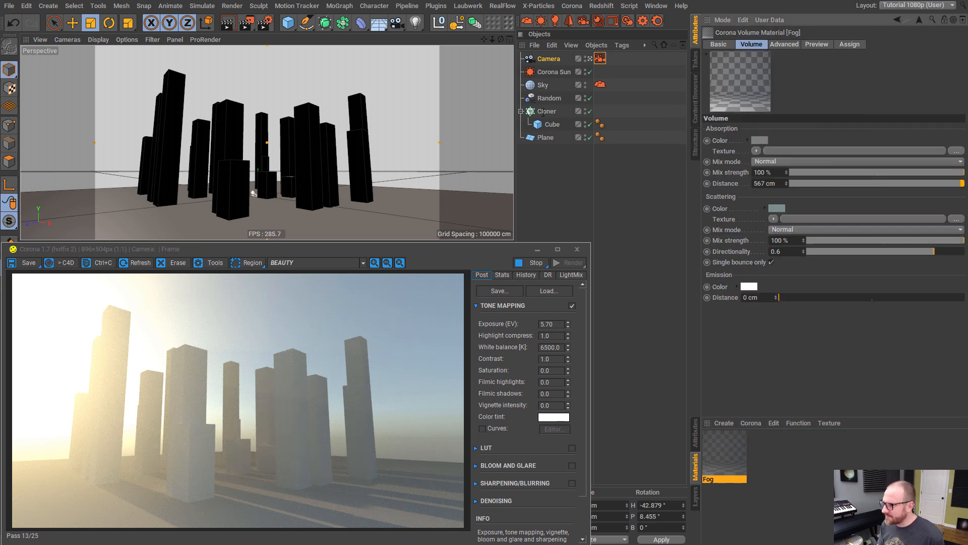
- Remove the saturation from the Fog material's scattering color, leaving a neutral mid gray
click(777, 208)
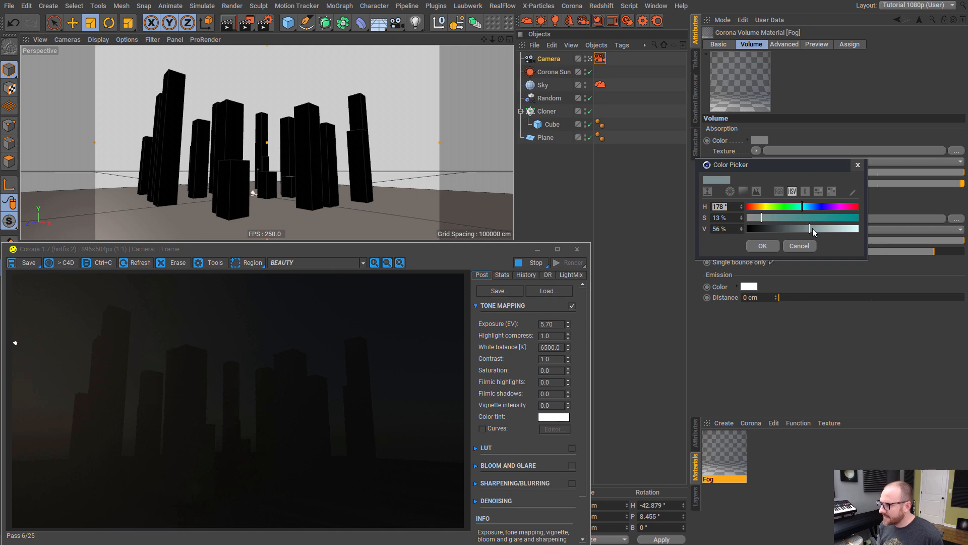
drag(812, 228, 745, 221)
drag(815, 228, 811, 230)
click(762, 246)
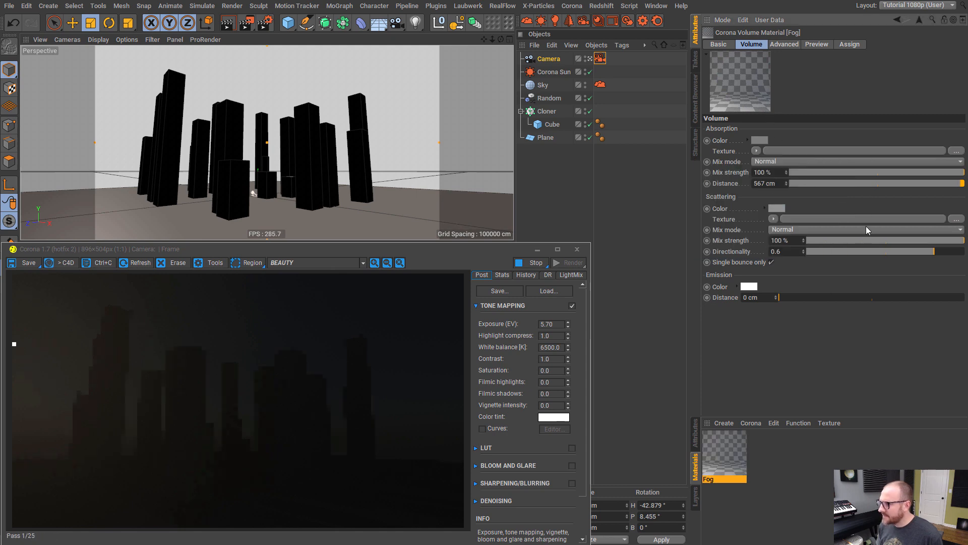
- Raise the Corona Camera tag's exposure to 10.6 EV
click(600, 59)
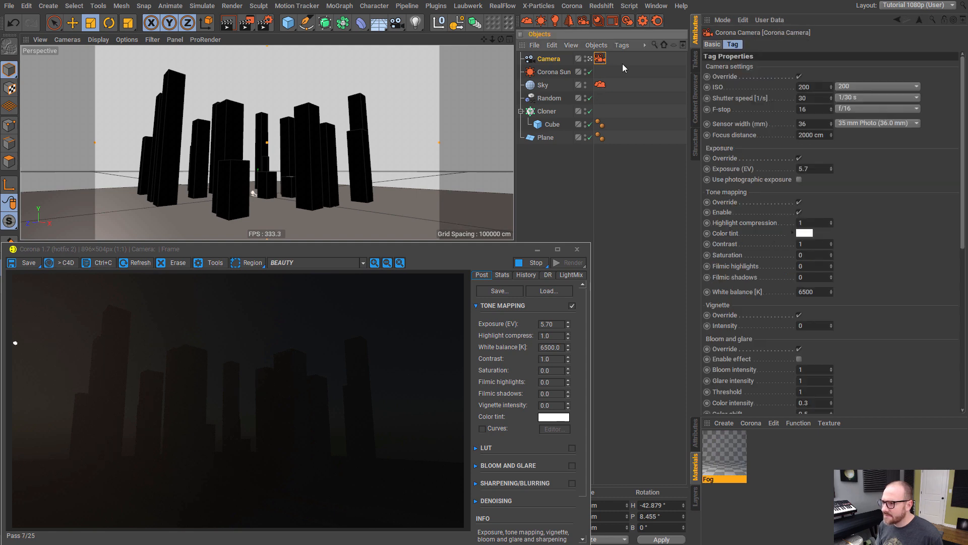
mouse_move(831, 168)
mouse_down()
mouse_move(842, 149)
mouse_move(836, 159)
mouse_up()
- Increase the Fog material's absorption distance to 580 cm and finally to 605 cm
click(732, 441)
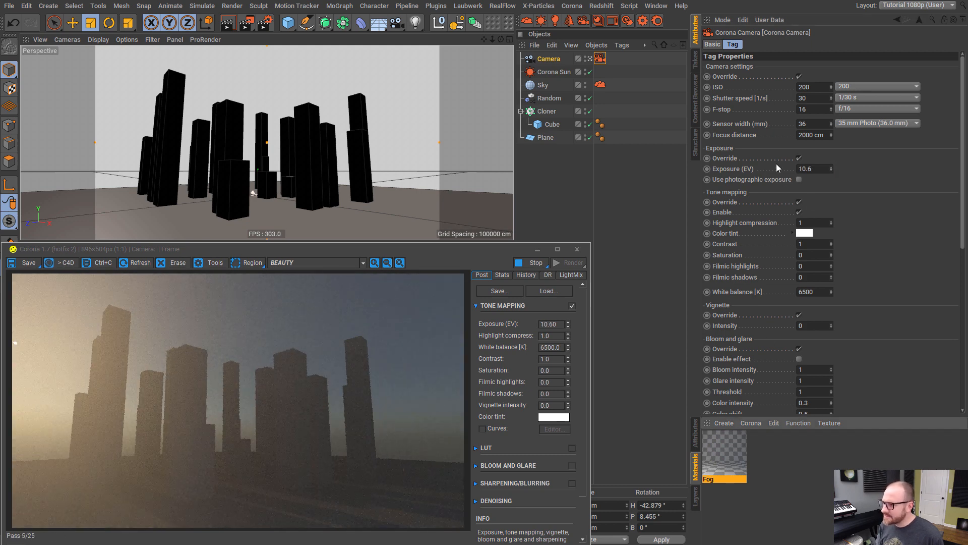
click(728, 456)
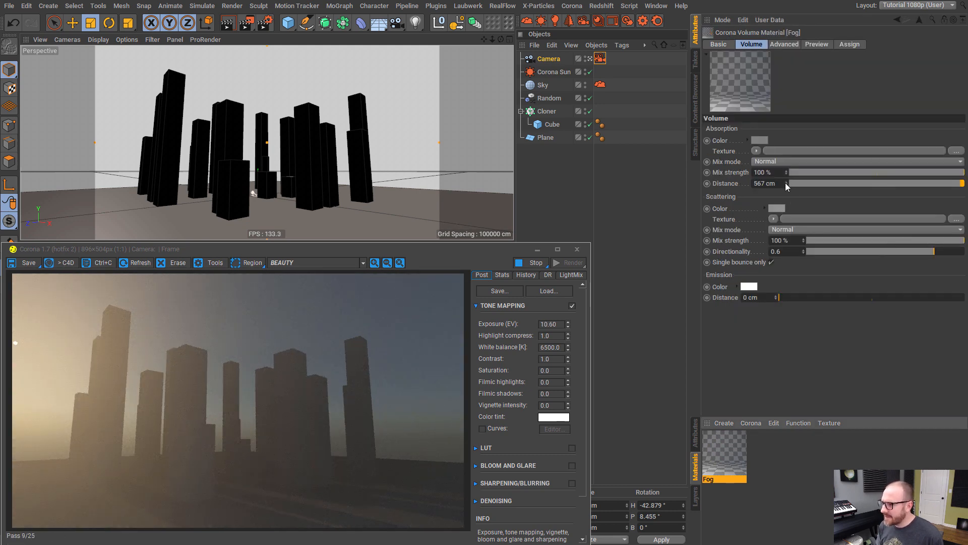
mouse_move(786, 183)
mouse_down()
mouse_move(798, 147)
mouse_move(790, 173)
mouse_up()
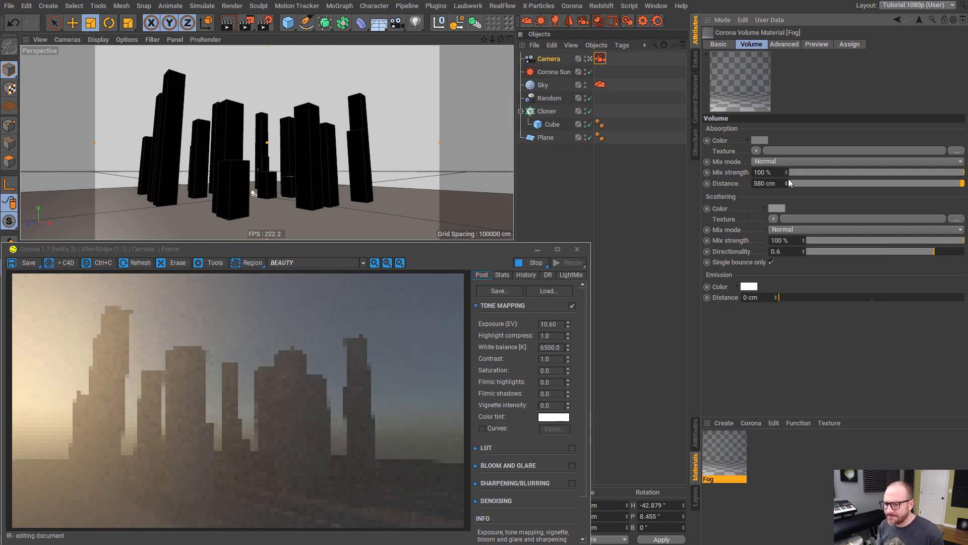
mouse_move(788, 178)
mouse_down()
mouse_move(801, 174)
mouse_move(788, 183)
mouse_move(792, 174)
mouse_up()
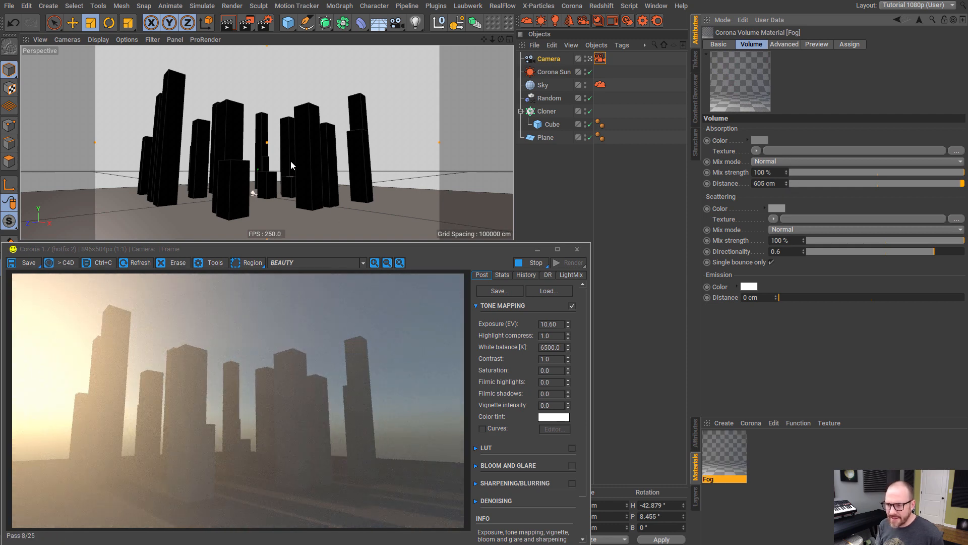
- Check the fog glow with the sun behind the towers, close the Corona frame buffer and clear the object selection
alt+drag(306, 153, 208, 154)
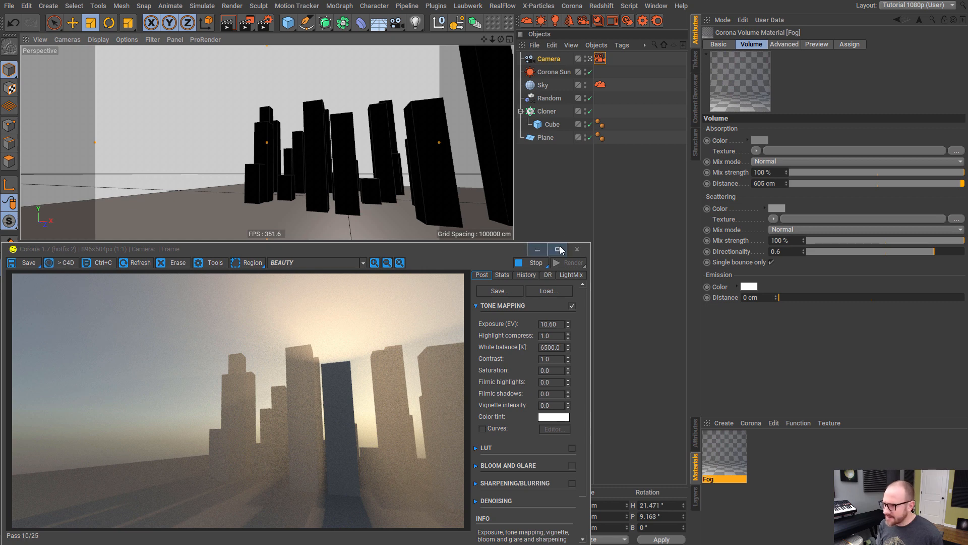
click(577, 249)
click(571, 204)
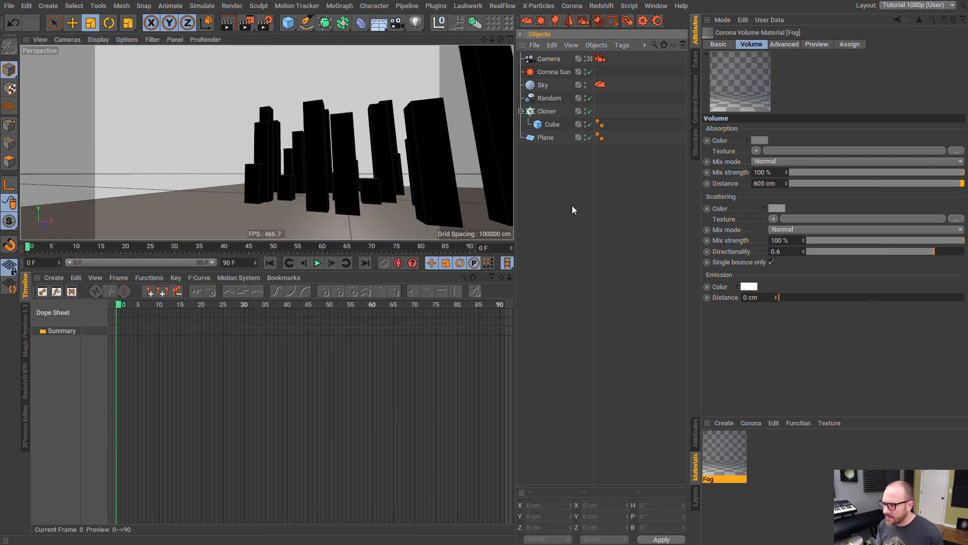
- Delete the Corona Sun and the Sky object from the scene
alt+drag(340, 172, 296, 164)
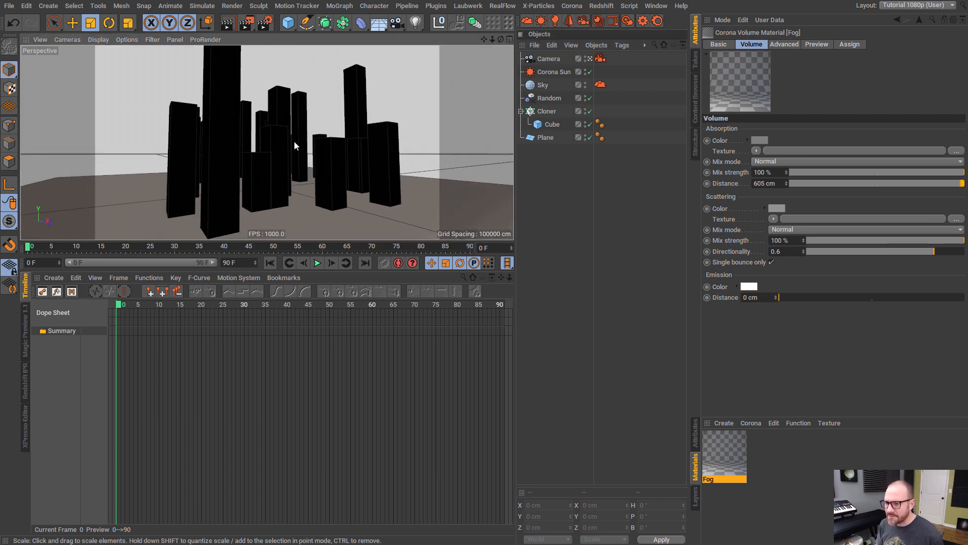
click(557, 74)
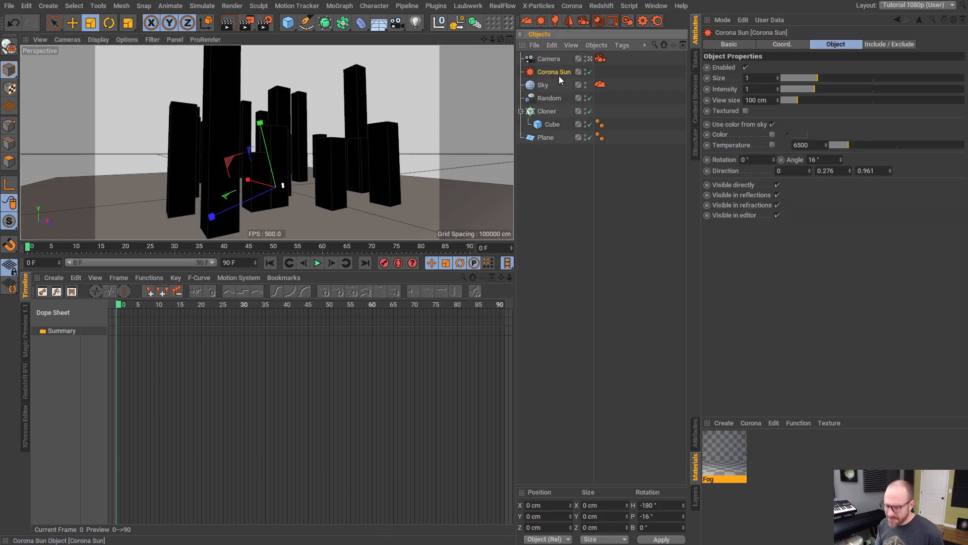
key(Delete)
click(543, 72)
key(Delete)
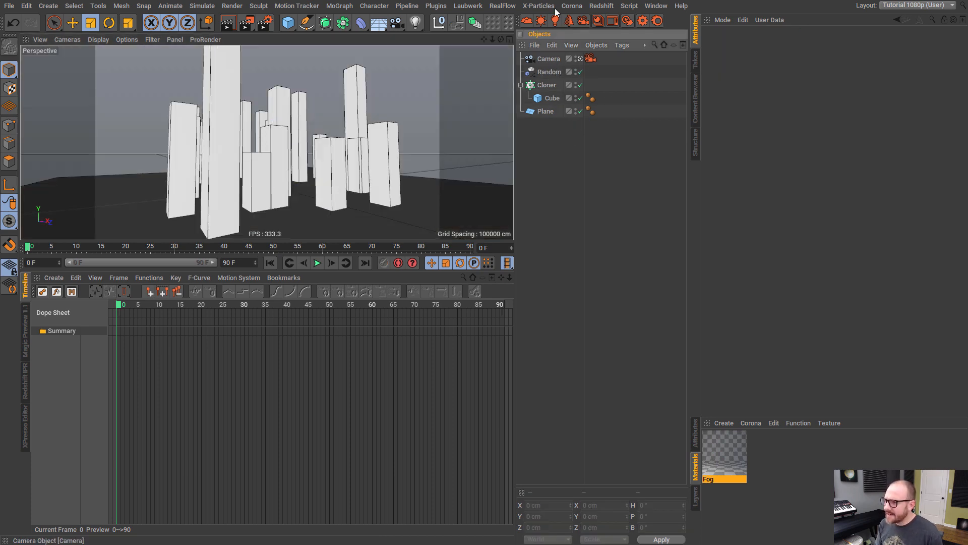
- Delete the Random effector and the Cloner with its Cube, leaving only the camera and the ground plane
drag(542, 135, 558, 80)
click(553, 73)
key(Delete)
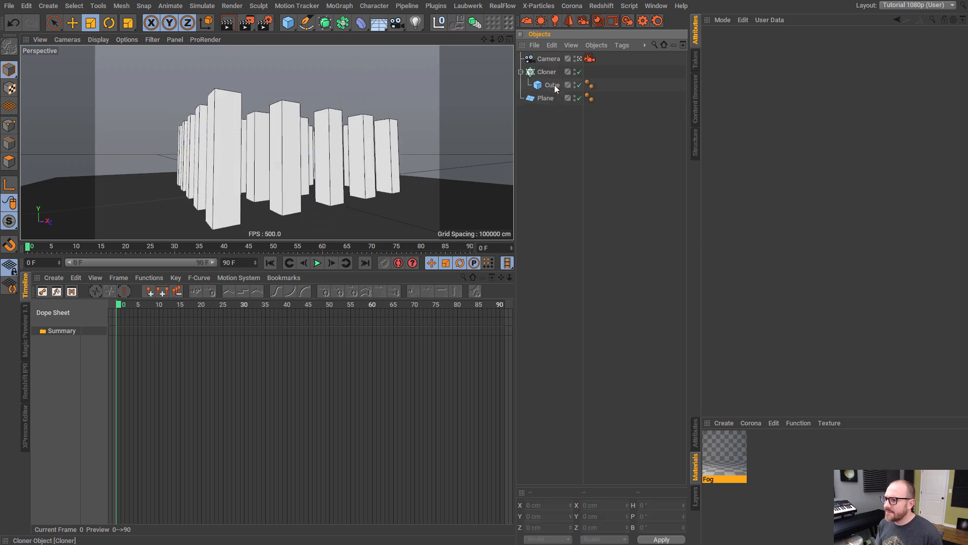
click(550, 76)
key(Delete)
- Rename the ground plane as Land and enlarge the area for materials
click(550, 75)
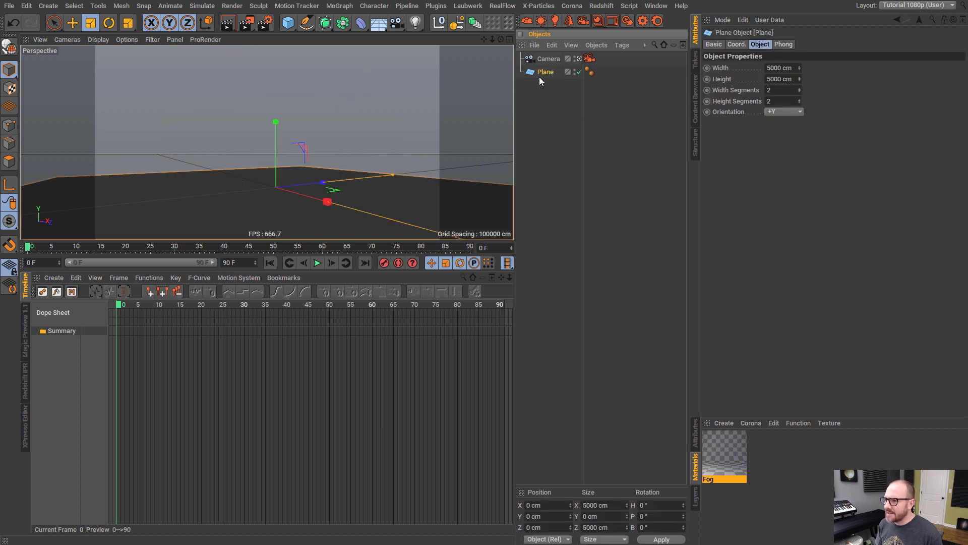
double_click(543, 72)
text(Land)
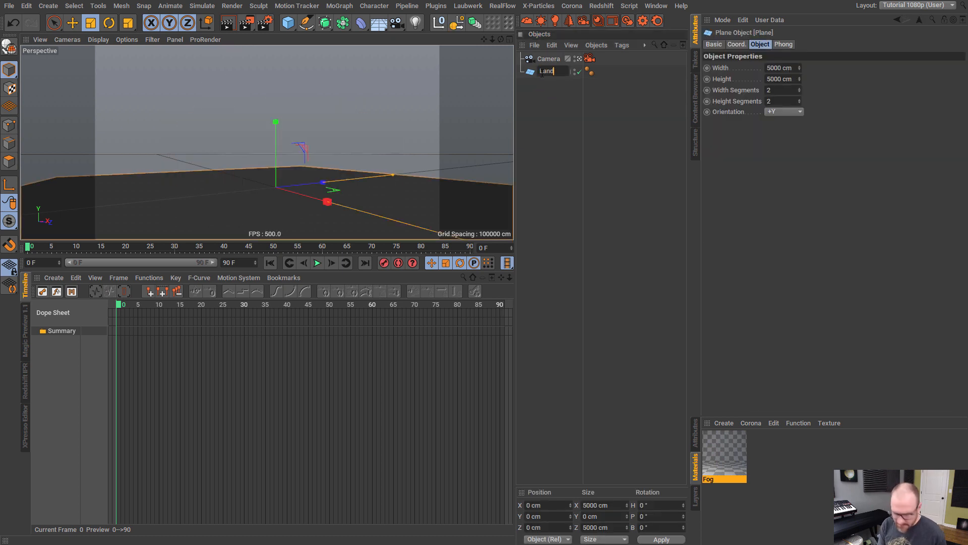
key(Return)
click(533, 113)
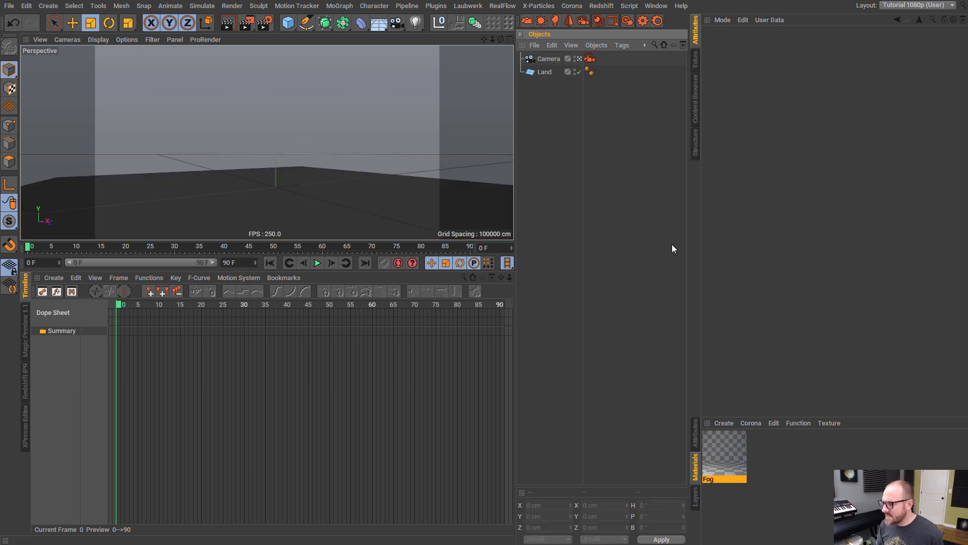
drag(814, 415, 814, 385)
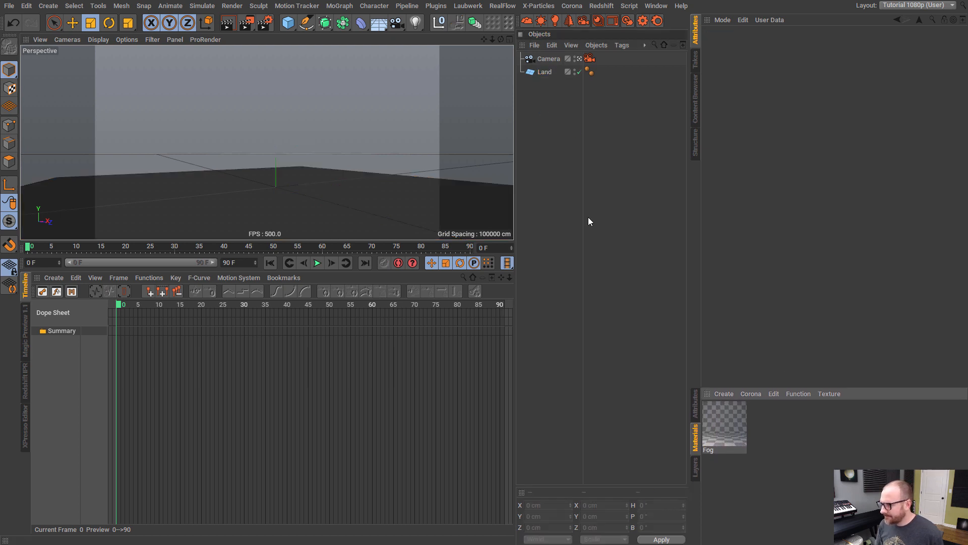
- View the Volume Fog Displacement 02 reference render, remove all other renders from the Picture Viewer history, and minimize the viewer
key(shift+F6)
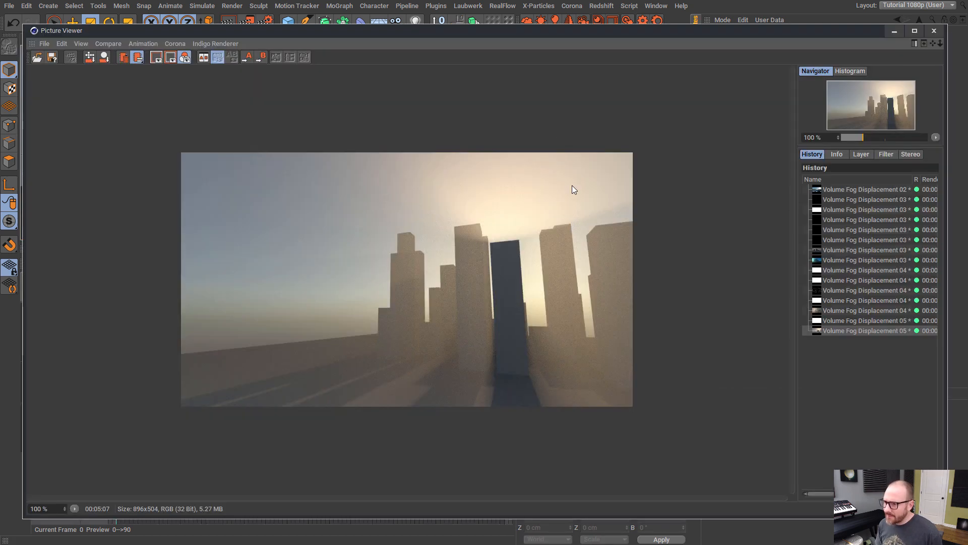
click(852, 194)
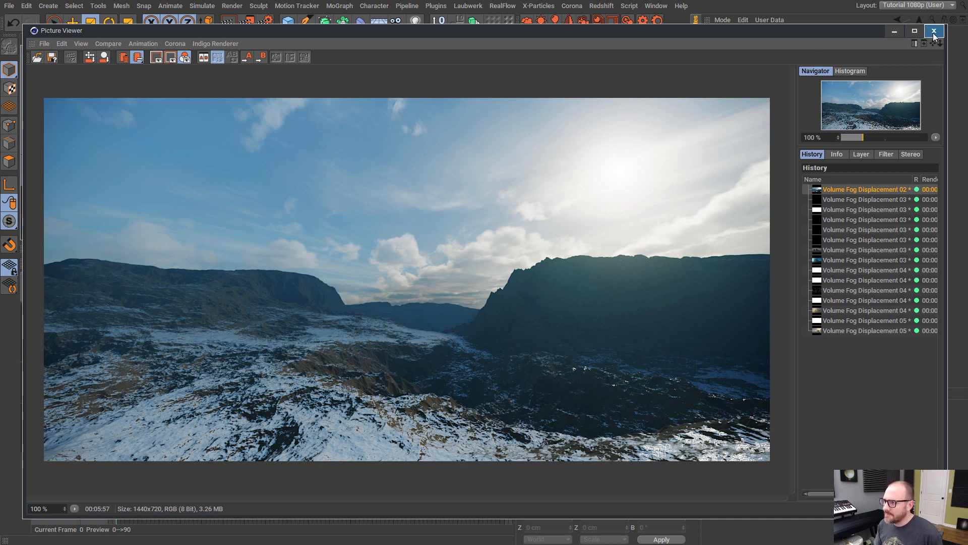
click(849, 199)
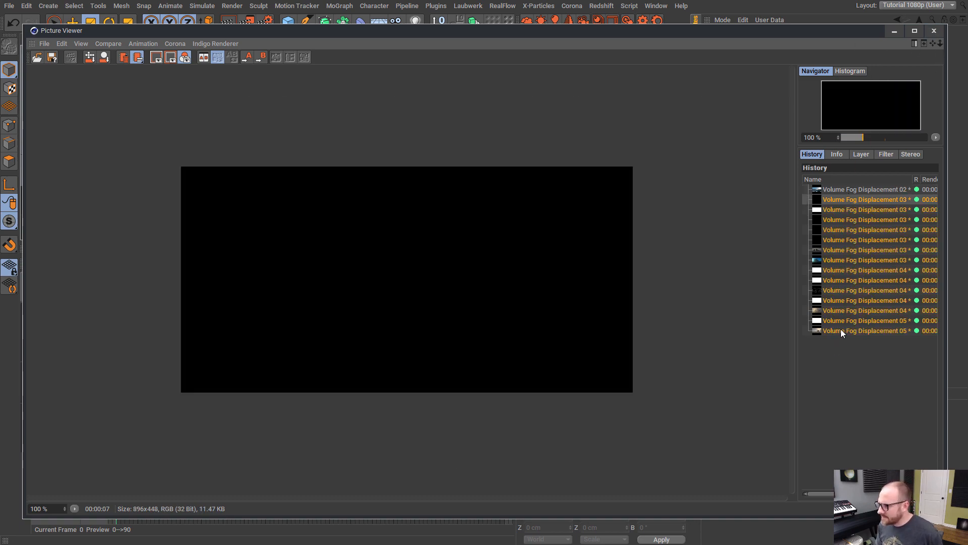
key(Delete)
click(469, 338)
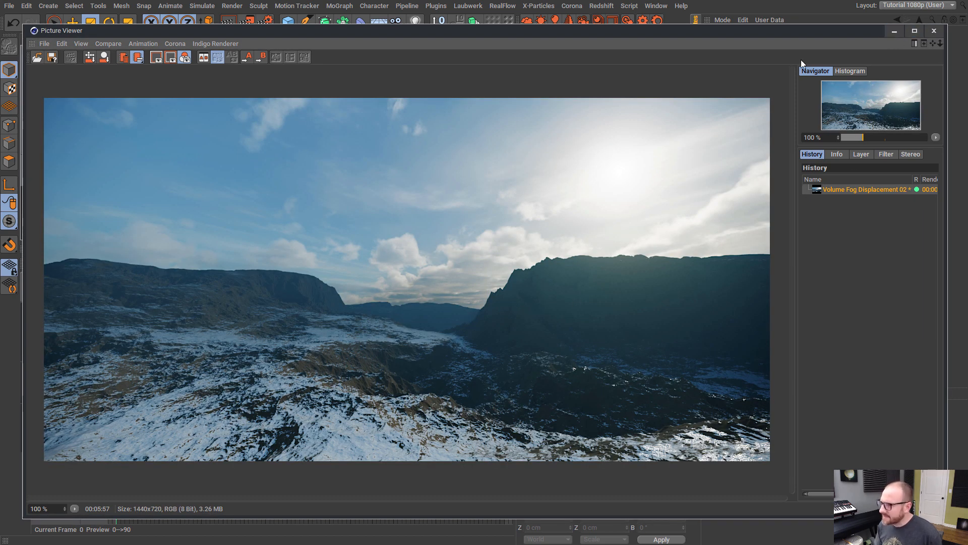
click(895, 29)
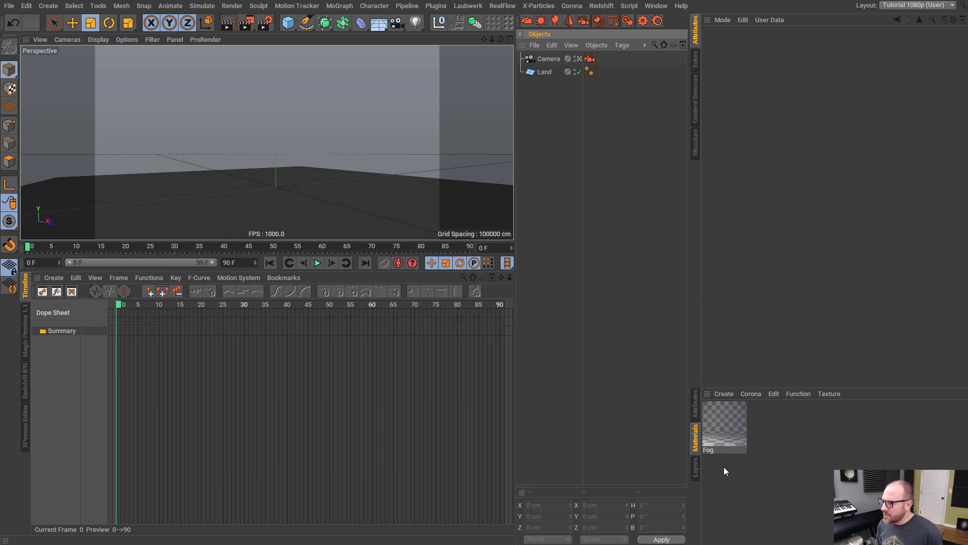
- Set the Land plane's width segments and height segments to 512 each, then deselect it
click(545, 72)
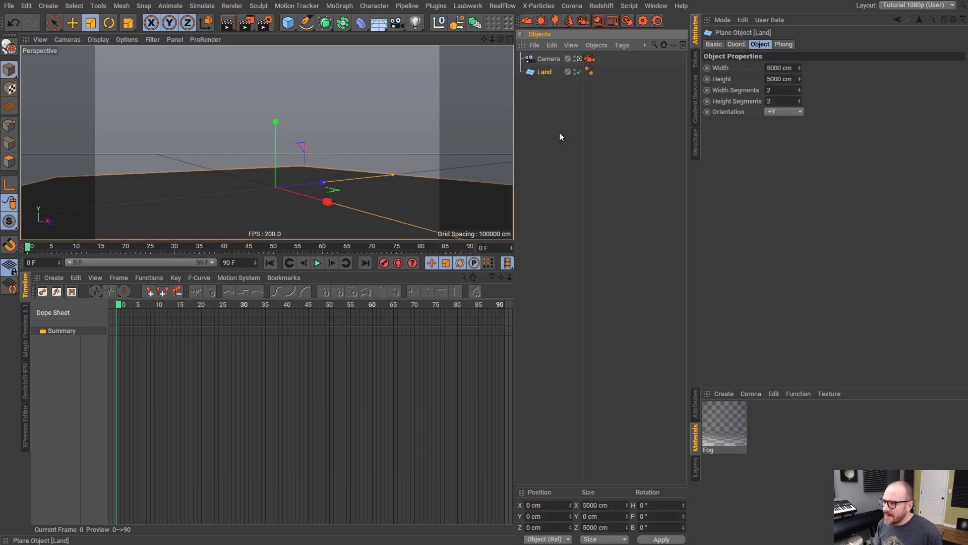
click(101, 40)
click(109, 66)
click(771, 90)
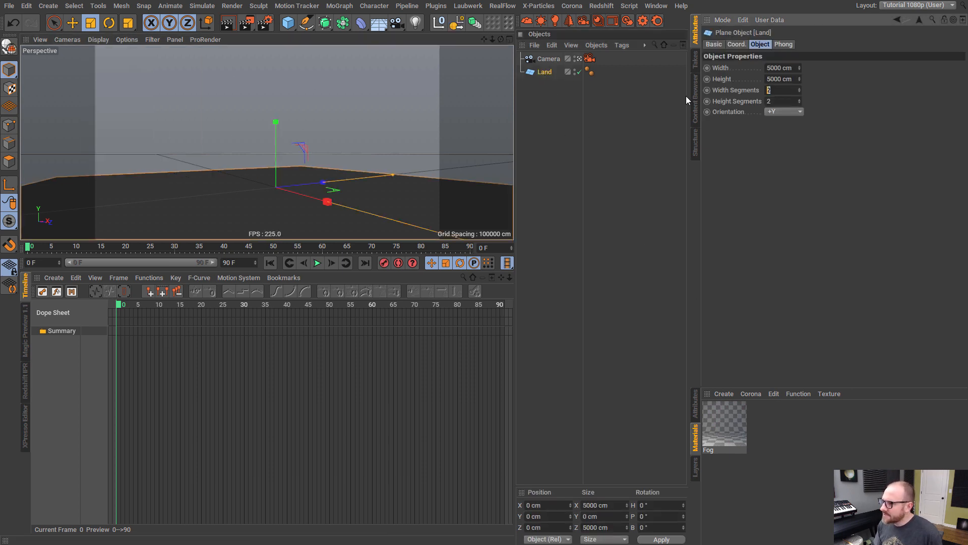
text(512)
key(Tab)
text(512)
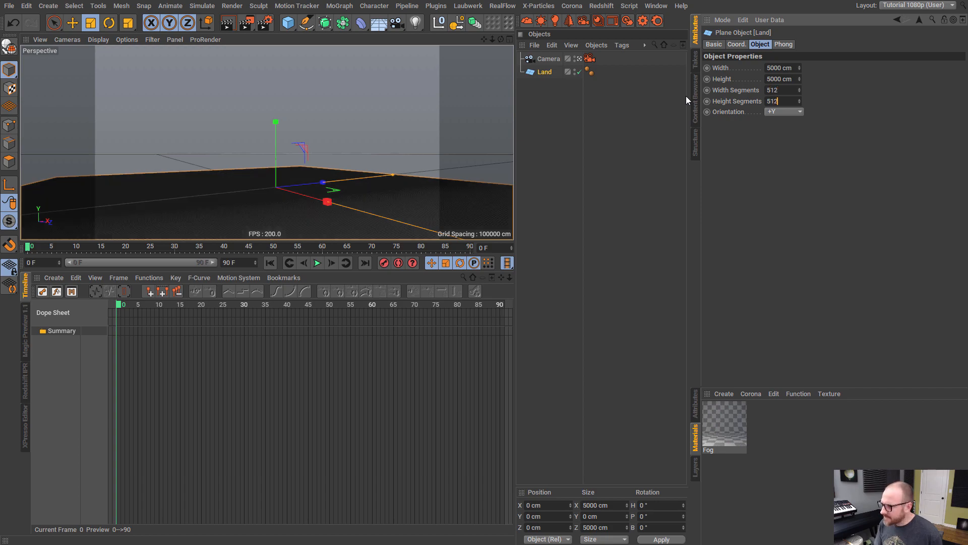
key(Return)
click(525, 117)
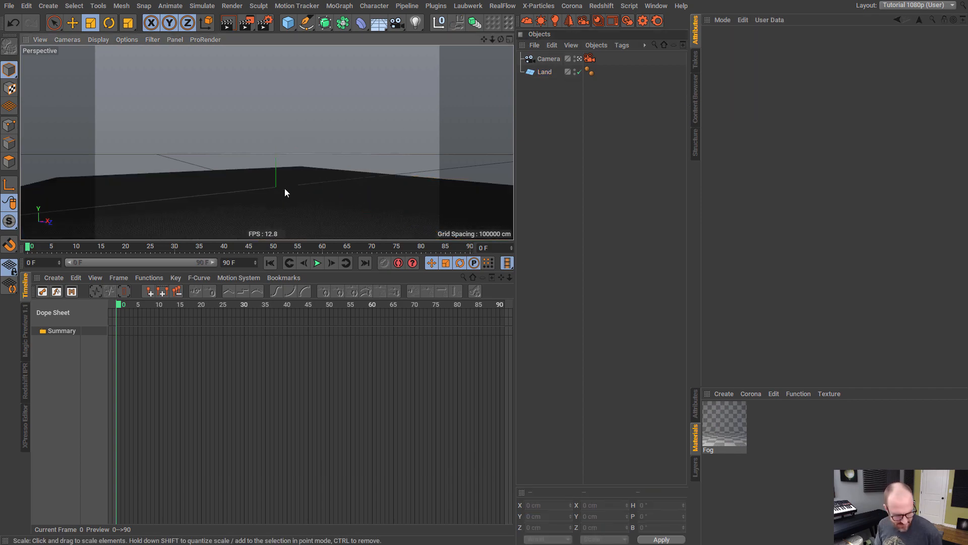
- Duplicate the Land plane and name the copy Land Render
scroll(294, 203, up, 10)
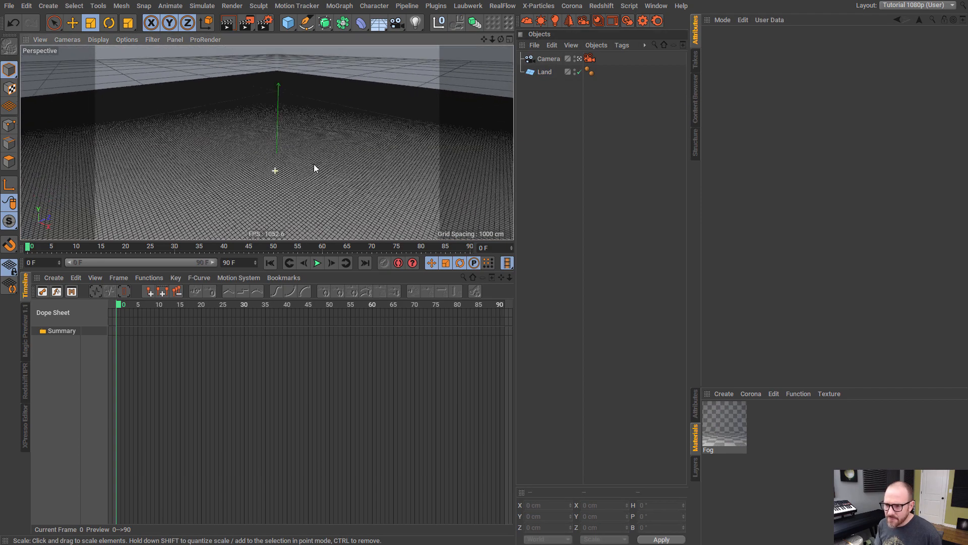
scroll(326, 159, down, 5)
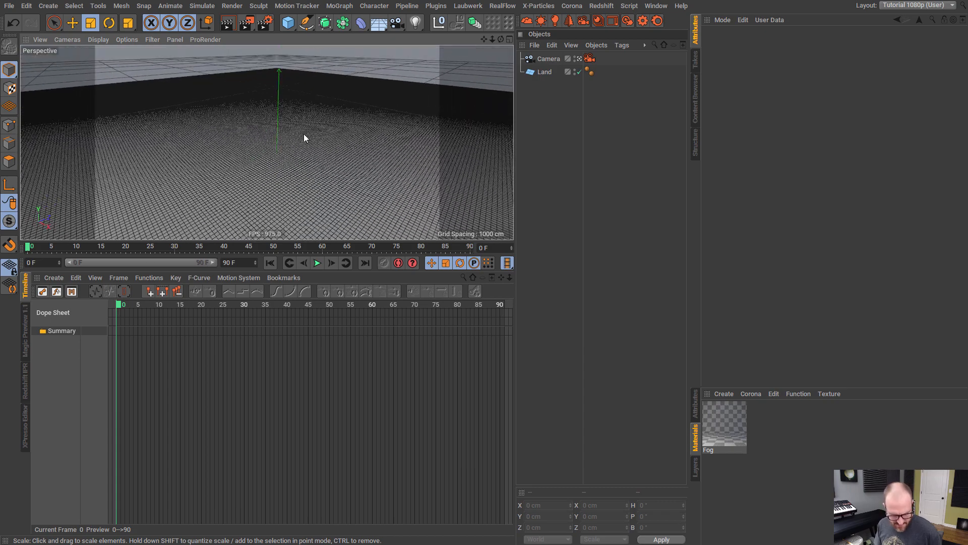
key(alt+w)
alt+middle_drag(287, 154, 273, 147)
alt+drag(273, 147, 368, 121)
click(543, 71)
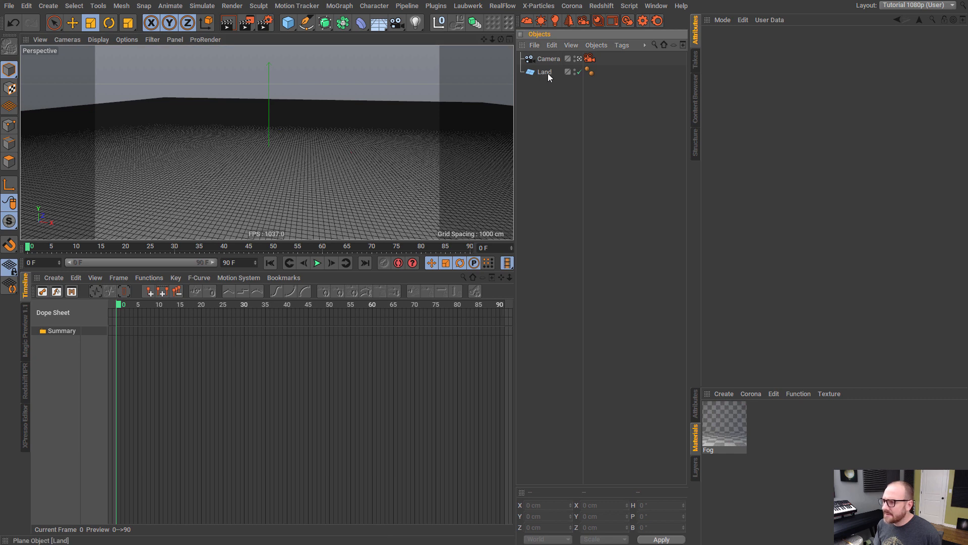
ctrl+drag(549, 71, 553, 83)
double_click(550, 84)
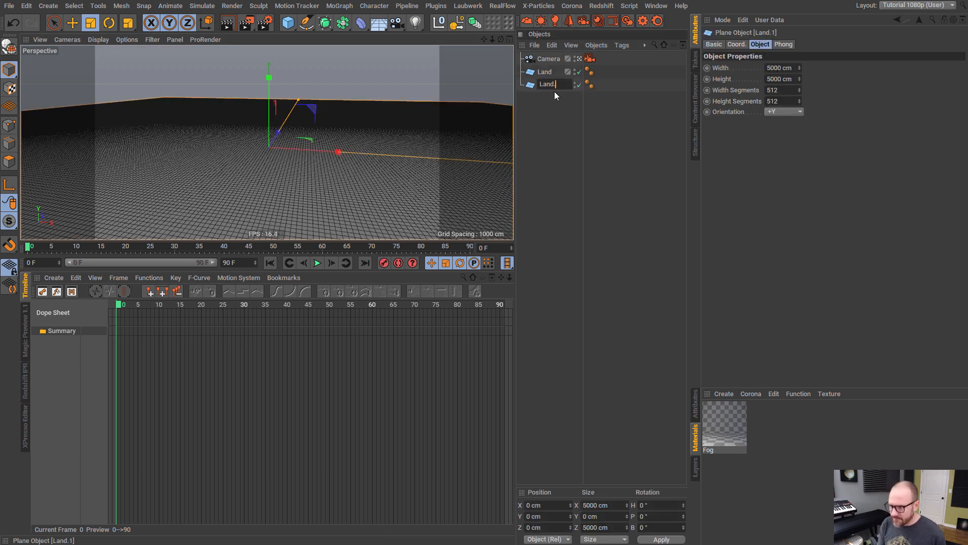
text(Land R)
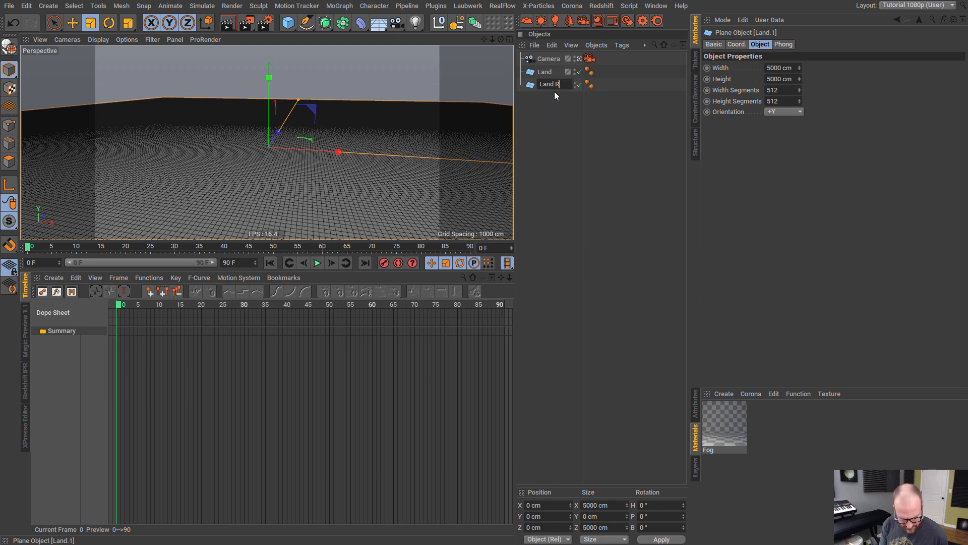
text(ender)
key(Return)
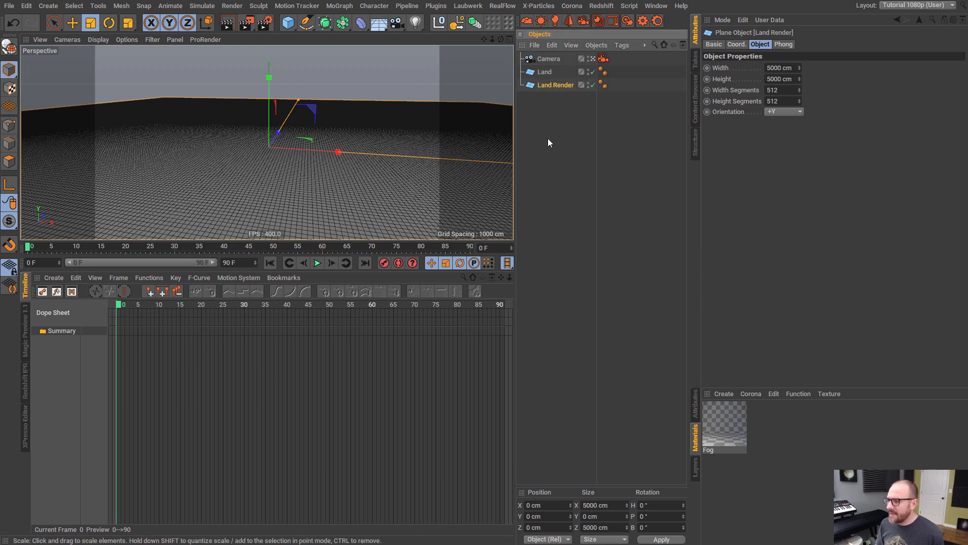
- Rename the original Land plane as Land Viewport and clear the selection
double_click(551, 72)
click(568, 71)
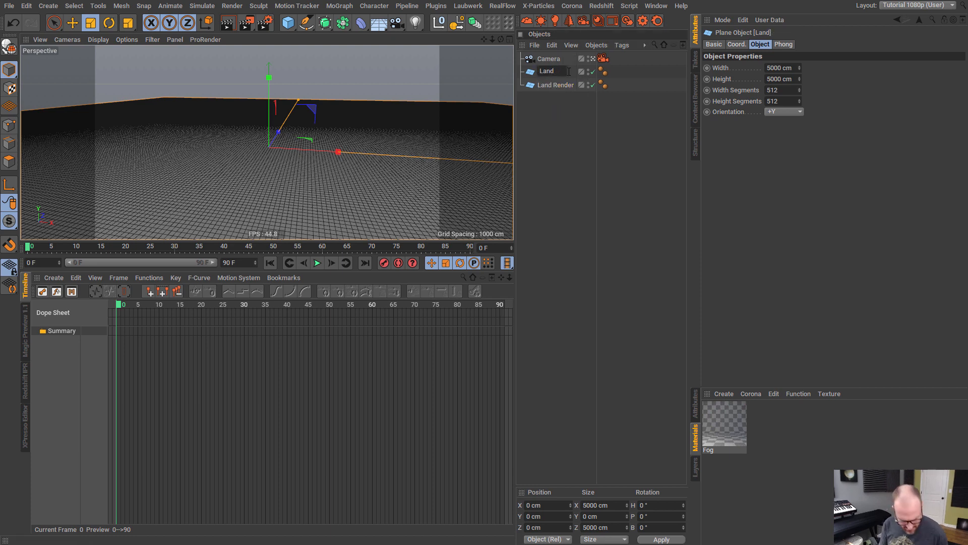
text(Viewport)
key(Return)
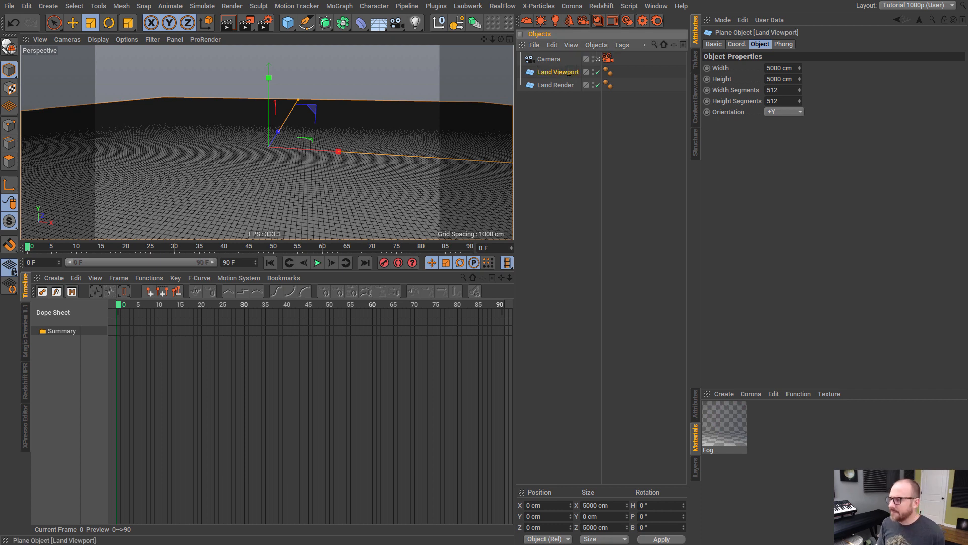
click(572, 115)
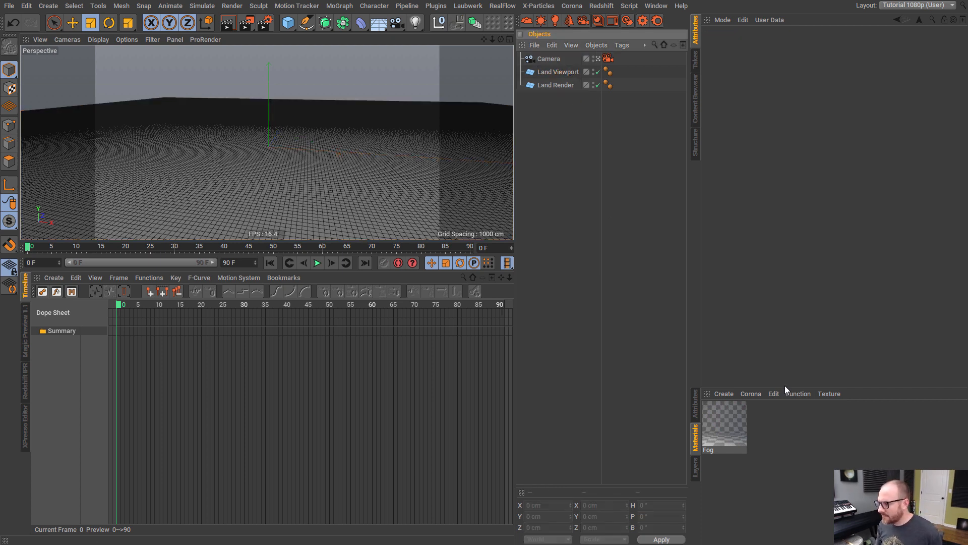
- Create a Corona material named Land and assign it to the Land Render plane
drag(785, 388, 775, 366)
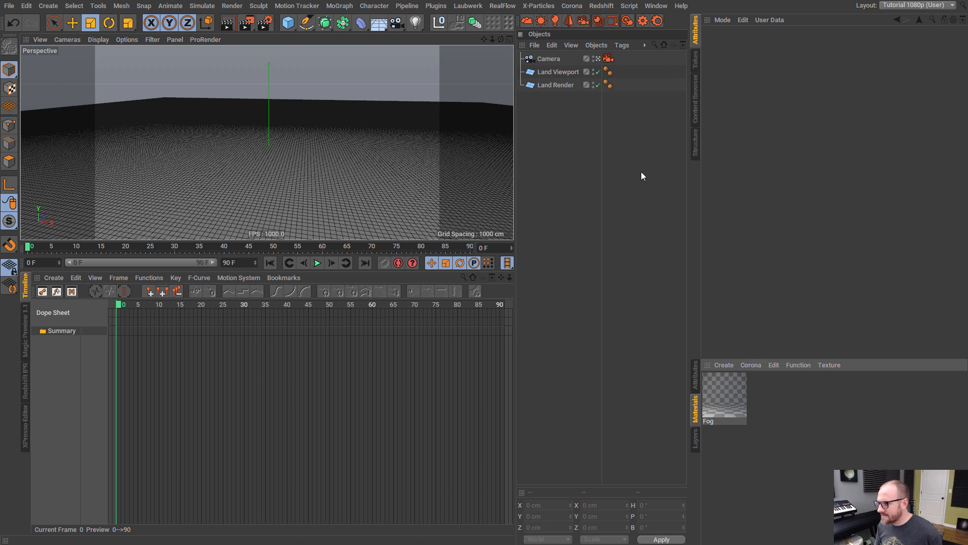
click(752, 365)
click(767, 380)
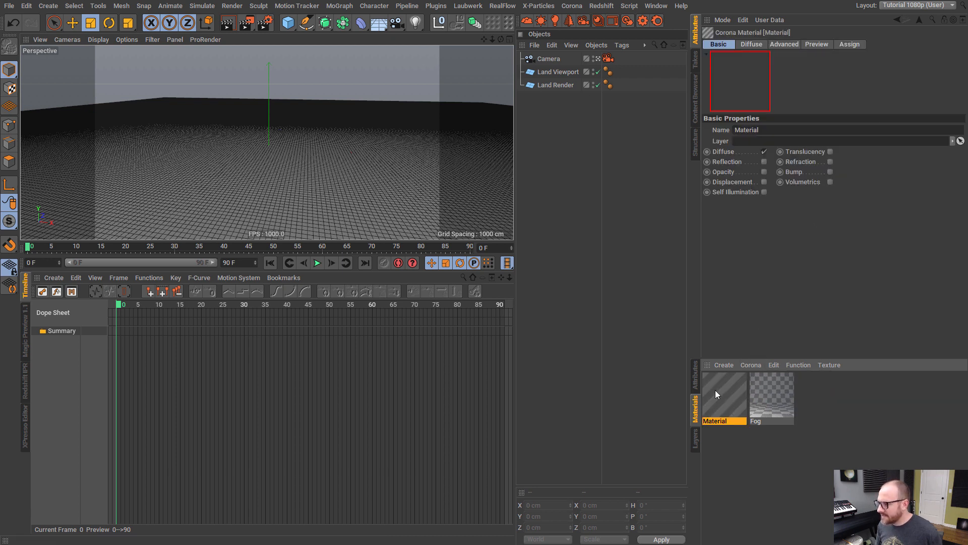
double_click(718, 422)
text(La)
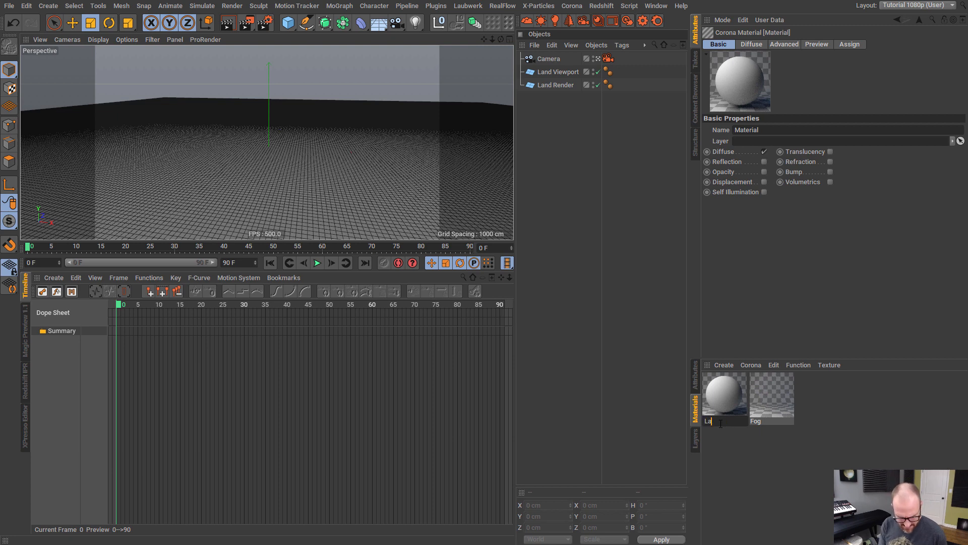
text(nd)
key(Return)
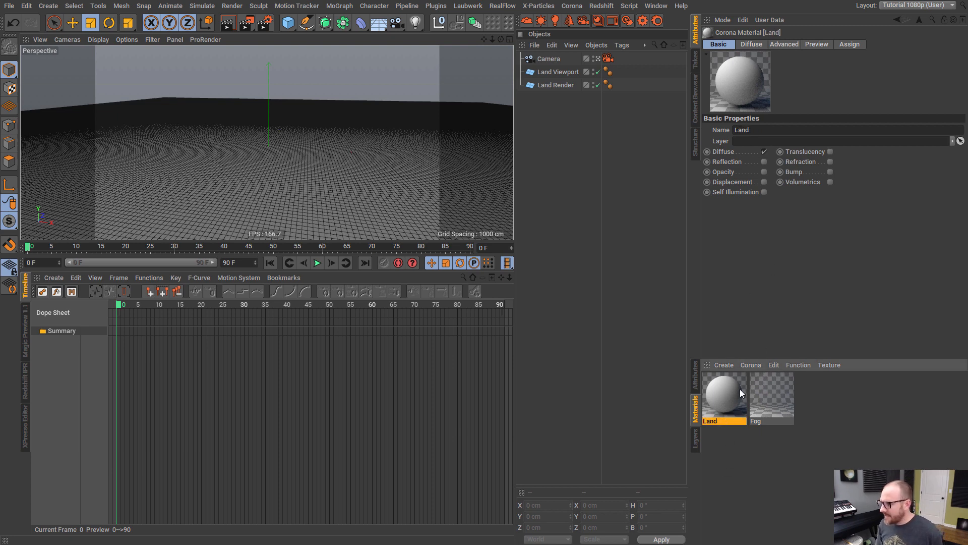
drag(740, 388, 562, 66)
click(573, 106)
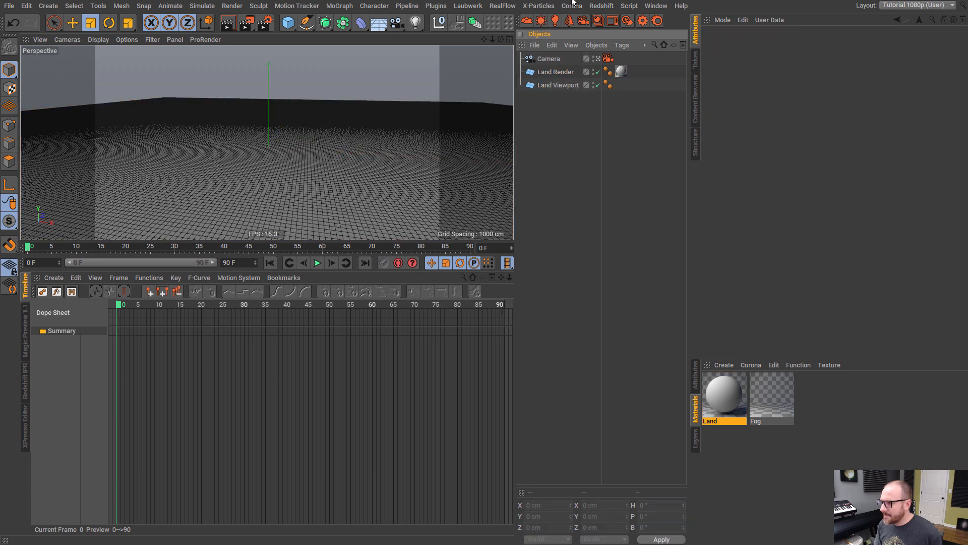
- Hide the Land Render plane in the viewport and the Land Viewport plane in renders
click(594, 69)
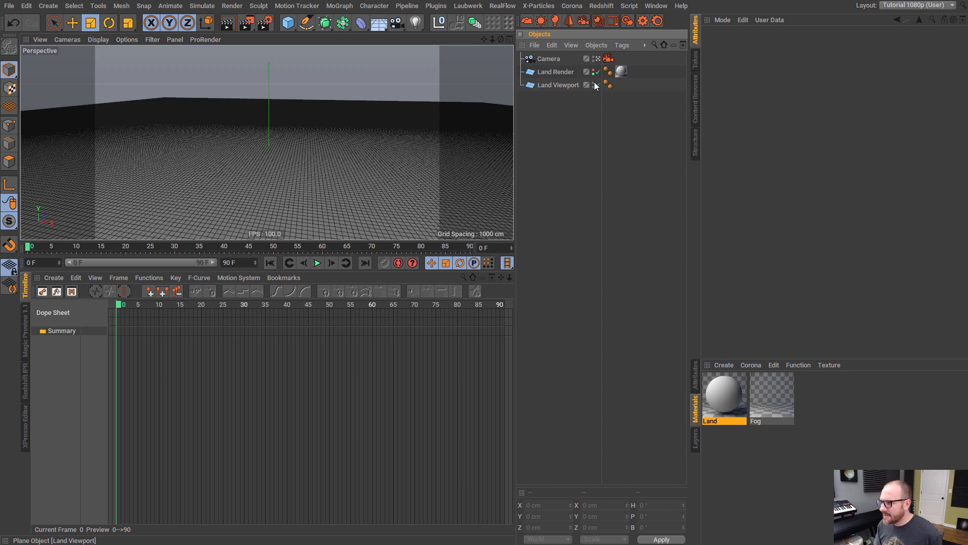
click(594, 83)
click(594, 87)
- Add a Displacer deformer for the Land Viewport plane
click(564, 85)
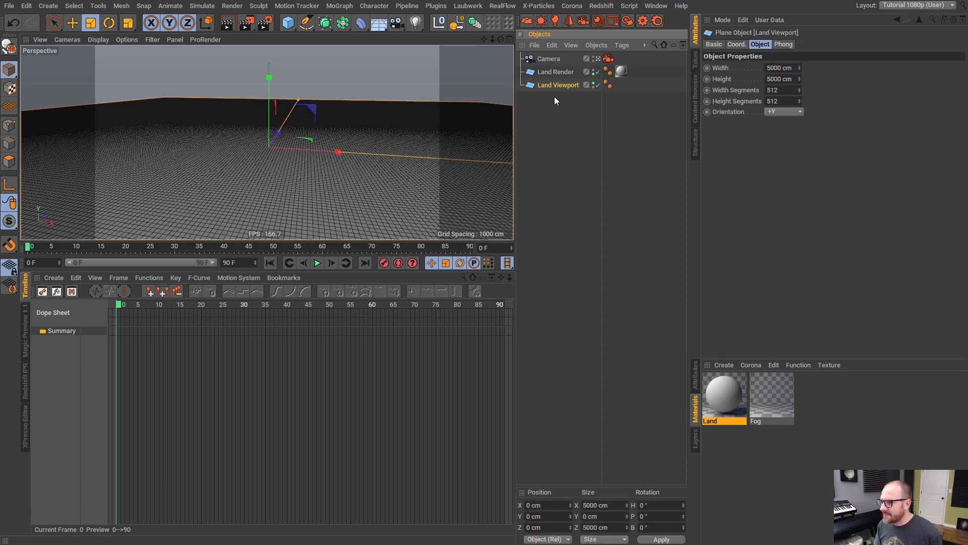
click(362, 23)
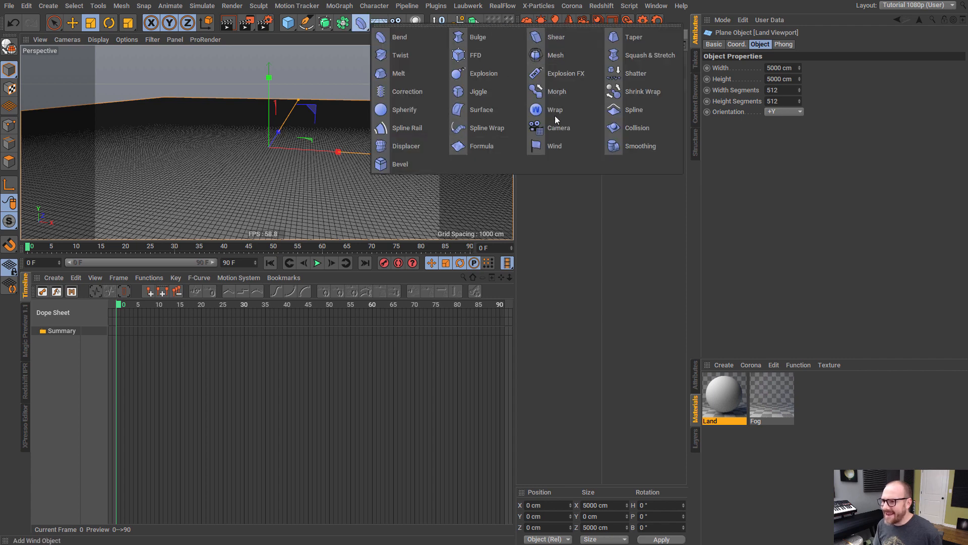
click(406, 146)
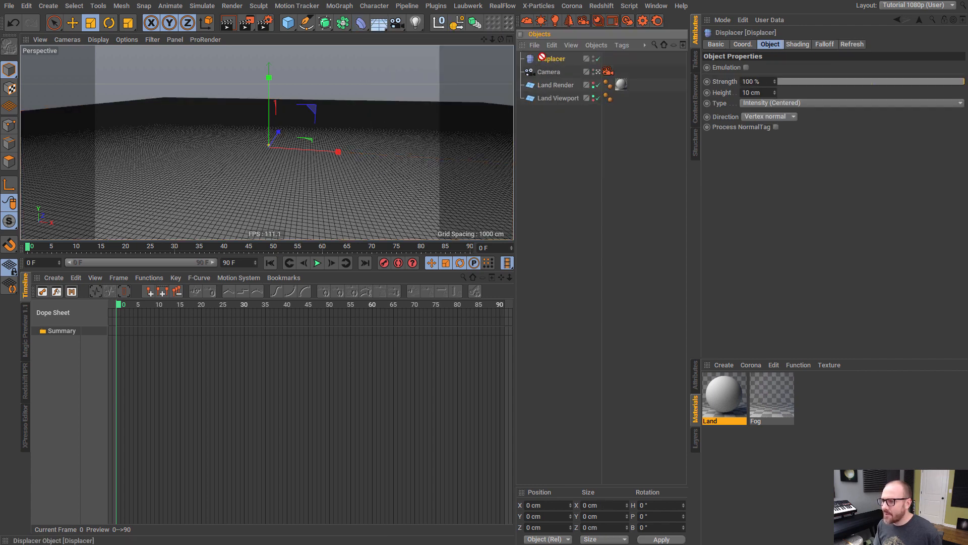
- Make the Displacer a child of the Land Viewport plane and clear the object and material selections
drag(542, 59, 558, 98)
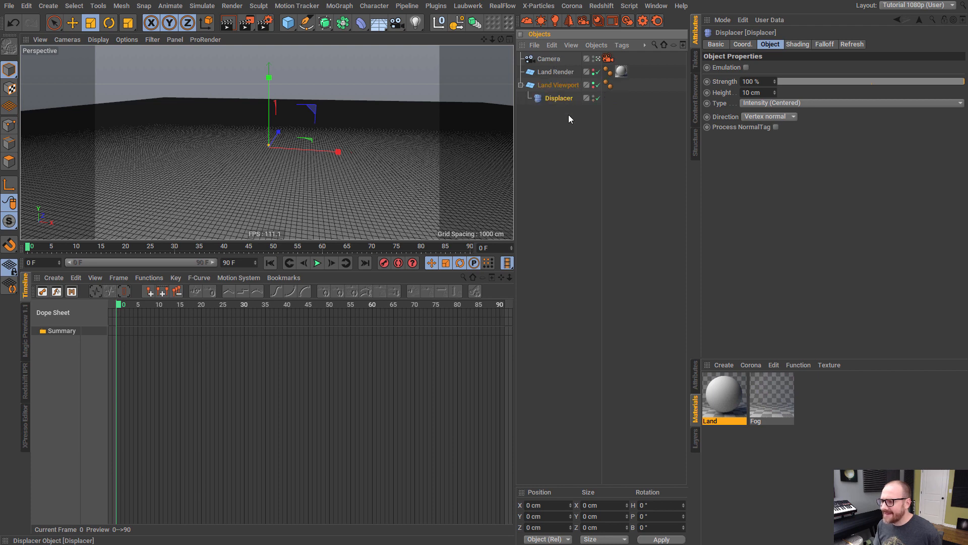
click(567, 109)
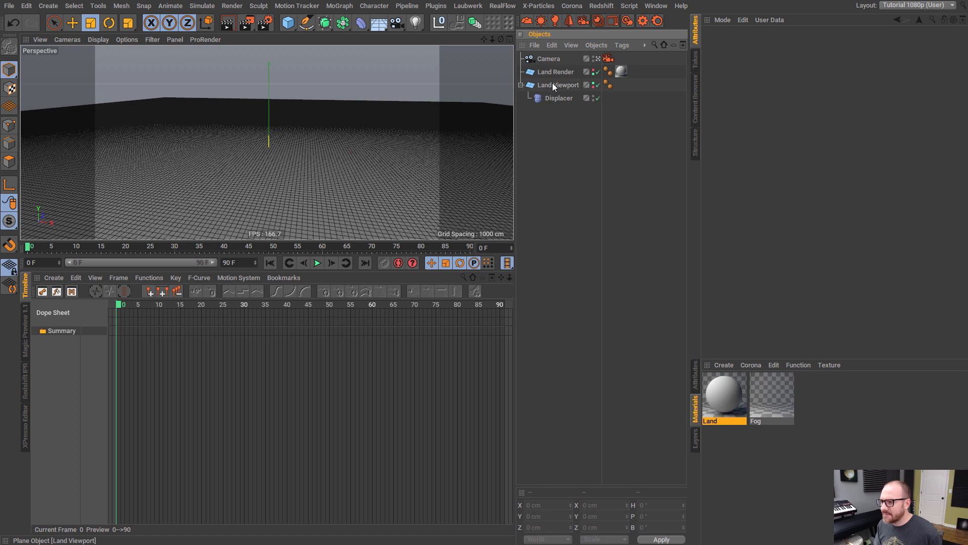
click(743, 451)
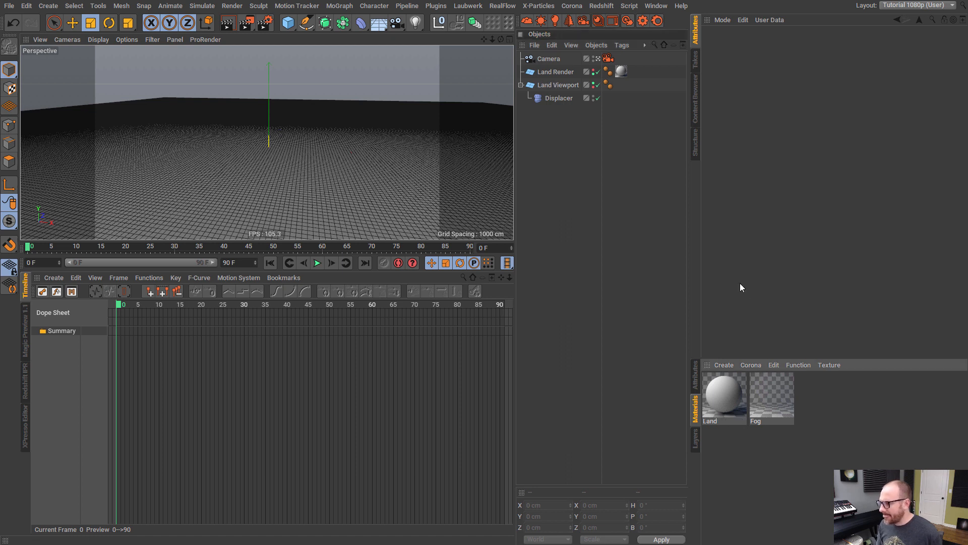
- Enable displacement on the Land material with a Noise shader as its texture, and save the project
click(724, 399)
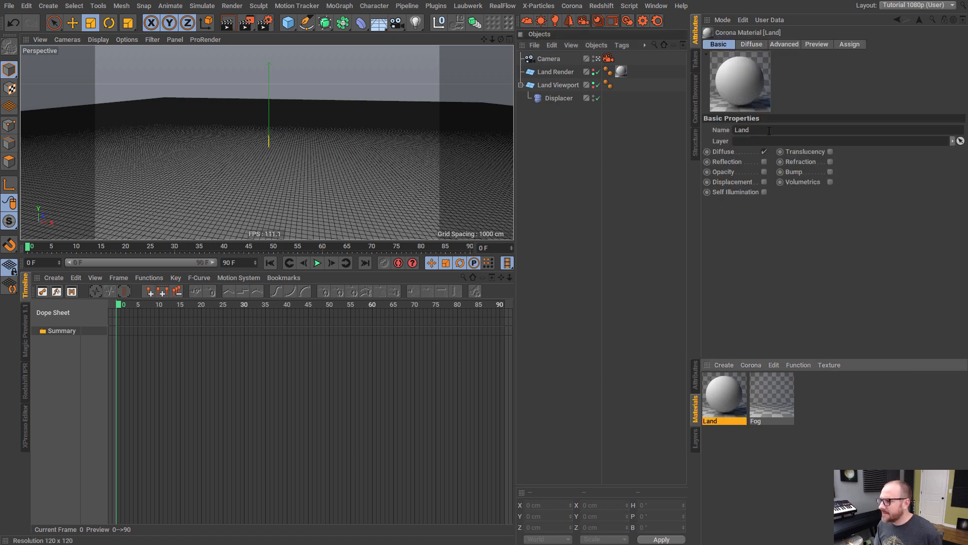
click(764, 182)
click(821, 44)
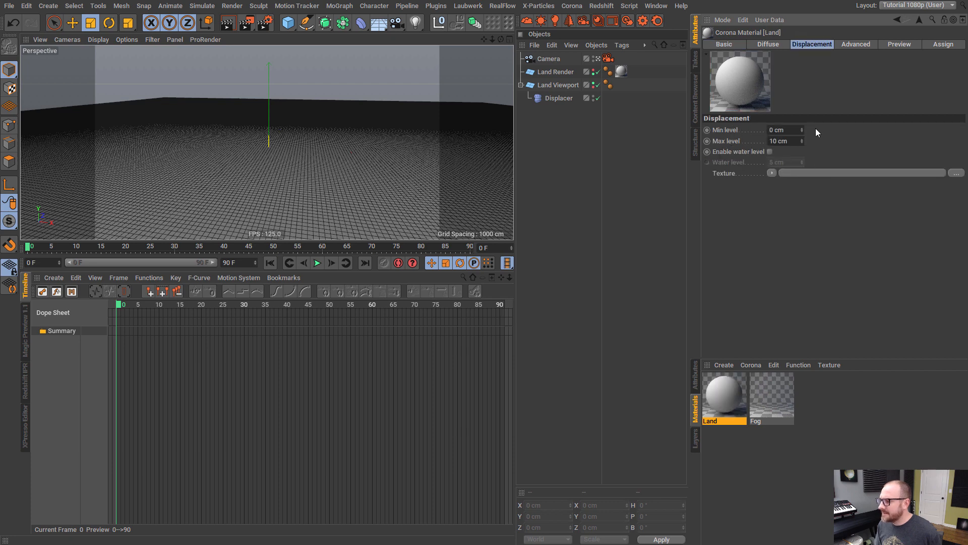
click(772, 173)
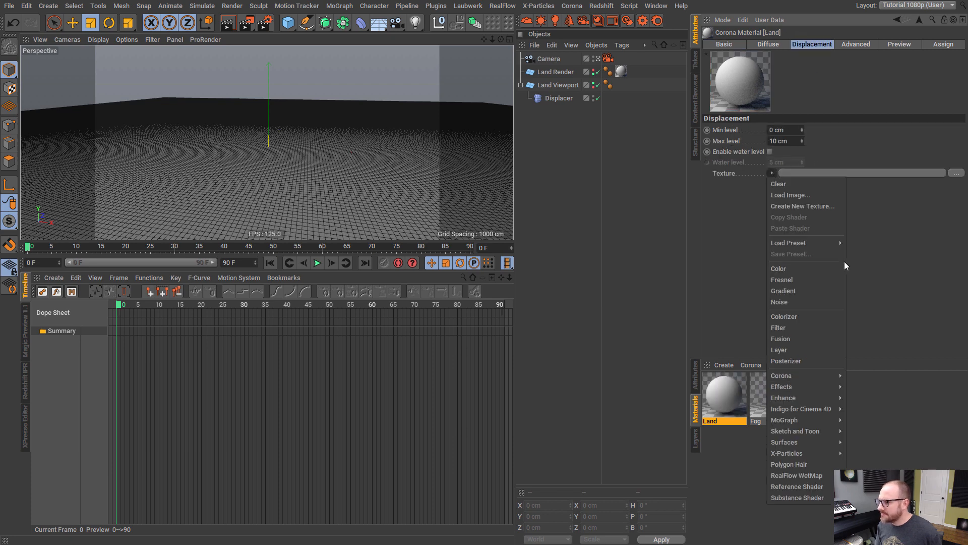
click(791, 301)
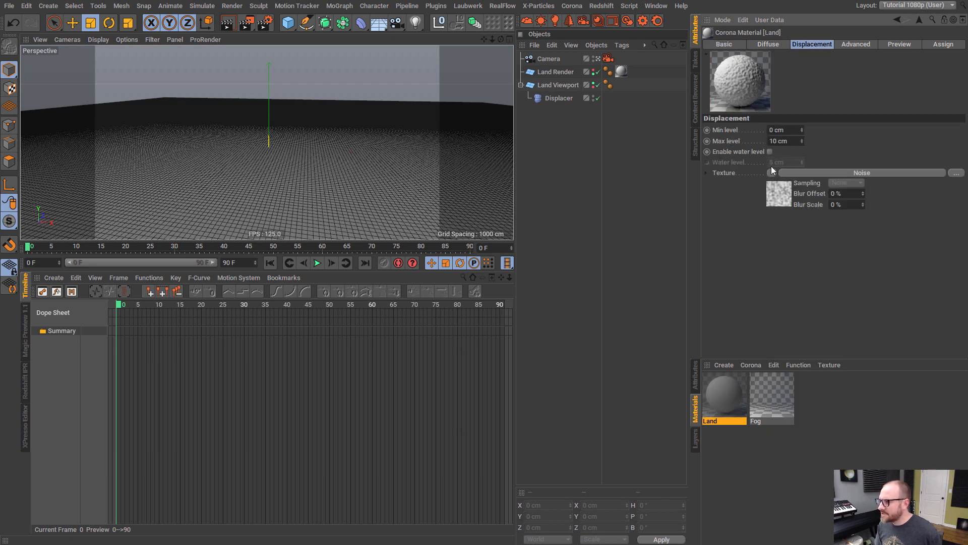
key(ctrl+s)
- Set the displacement noise to Wavy Turbulence with seed 905 and 20 octaves
click(779, 187)
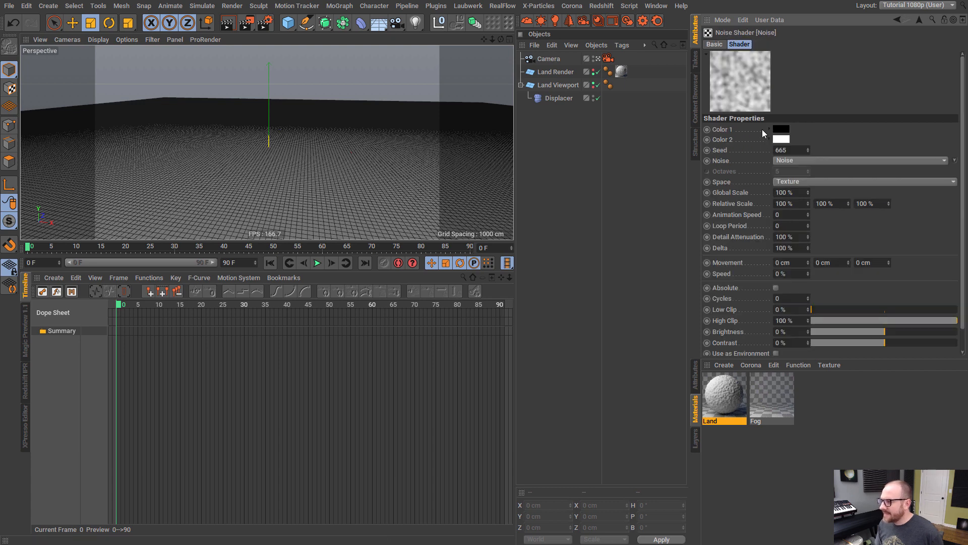
click(802, 159)
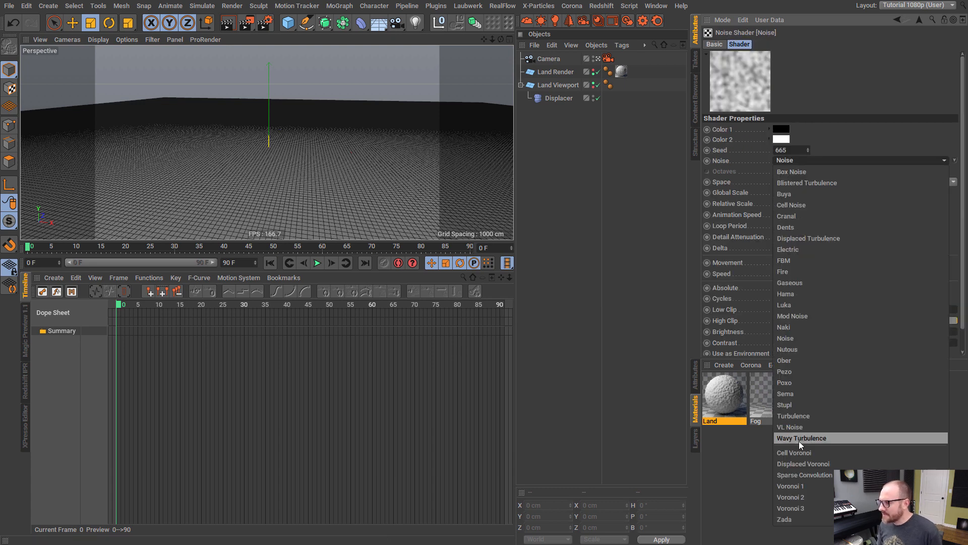
click(819, 437)
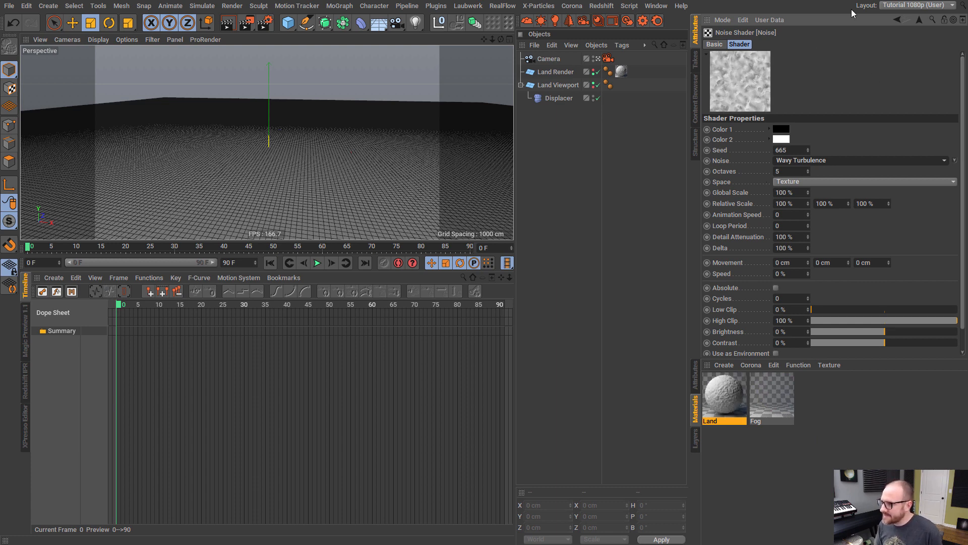
drag(809, 150, 813, 46)
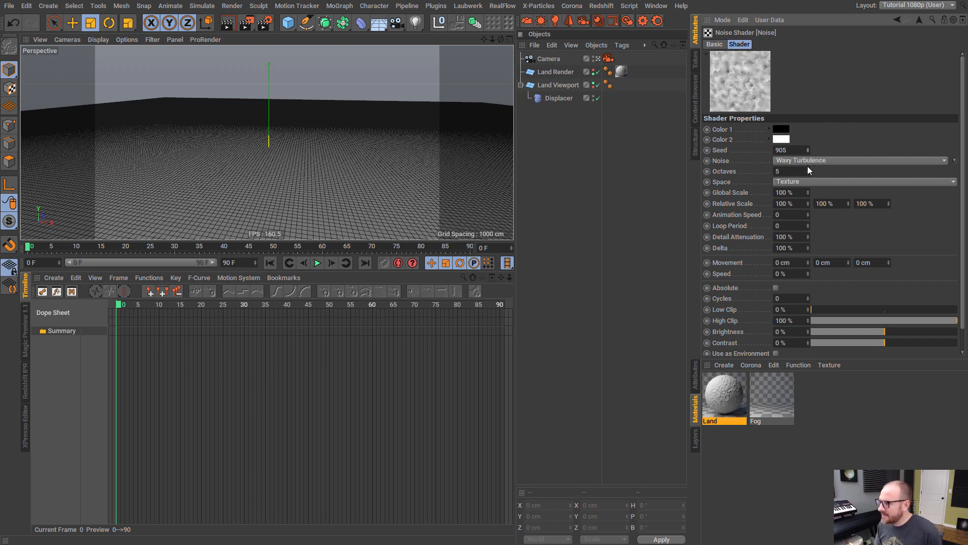
drag(808, 169, 834, 57)
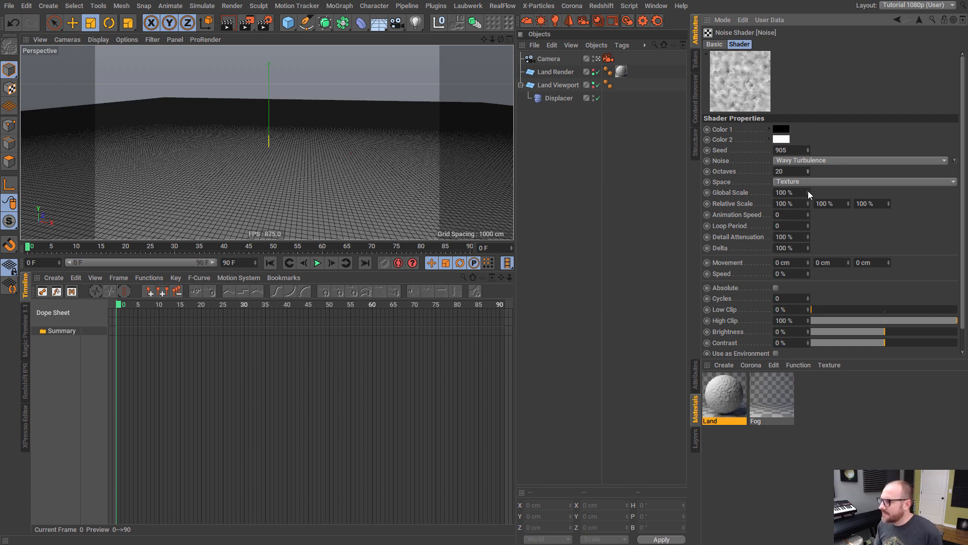
- Set the displacement noise's Global Scale to 500 %
drag(808, 192, 818, 113)
drag(800, 190, 545, 162)
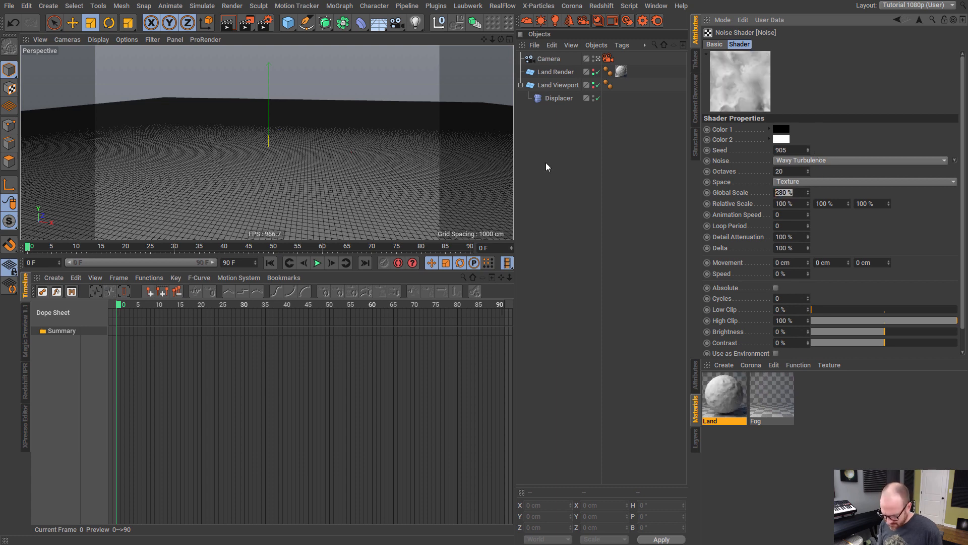
text(500)
key(Return)
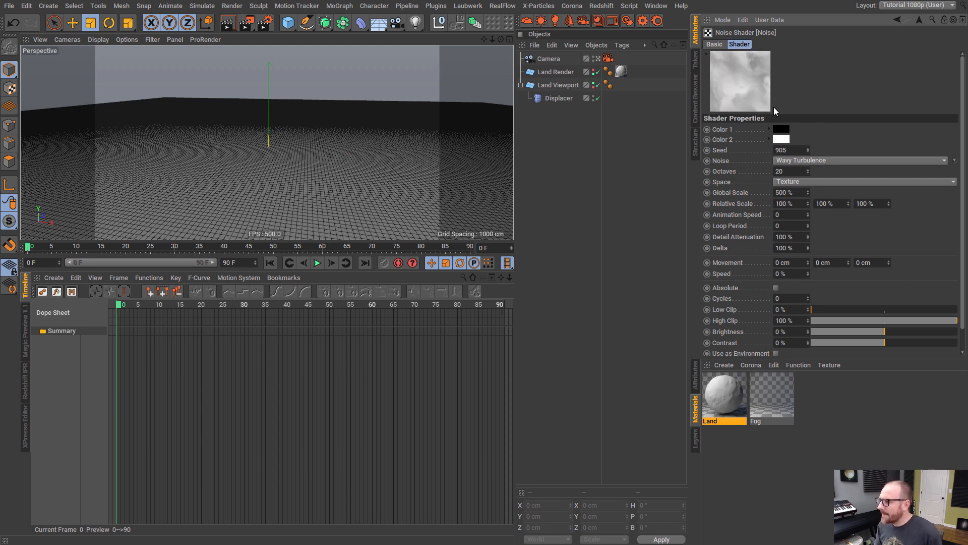
- Raise the displacement noise's Global Scale to 2500 % and change its seed to 977
drag(794, 192, 648, 181)
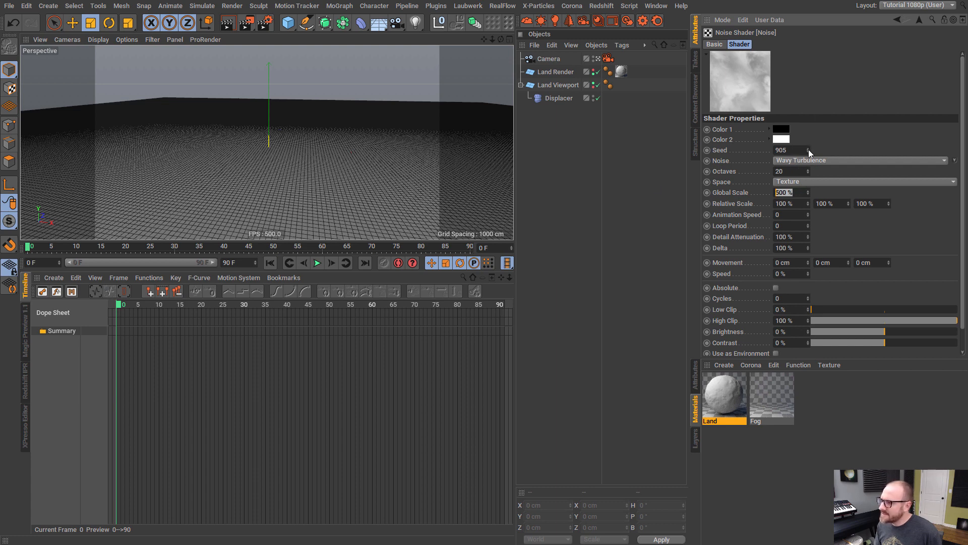
drag(808, 150, 815, 117)
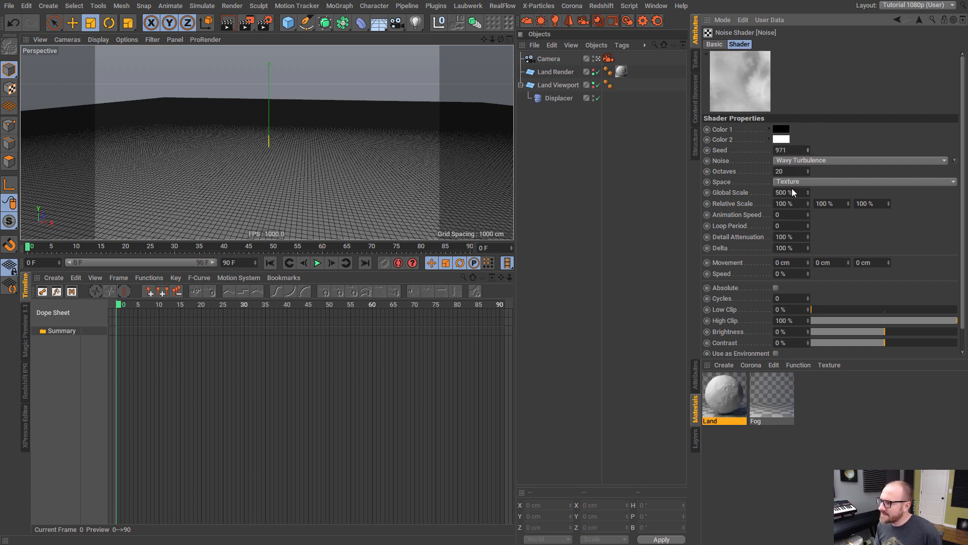
drag(767, 191, 526, 165)
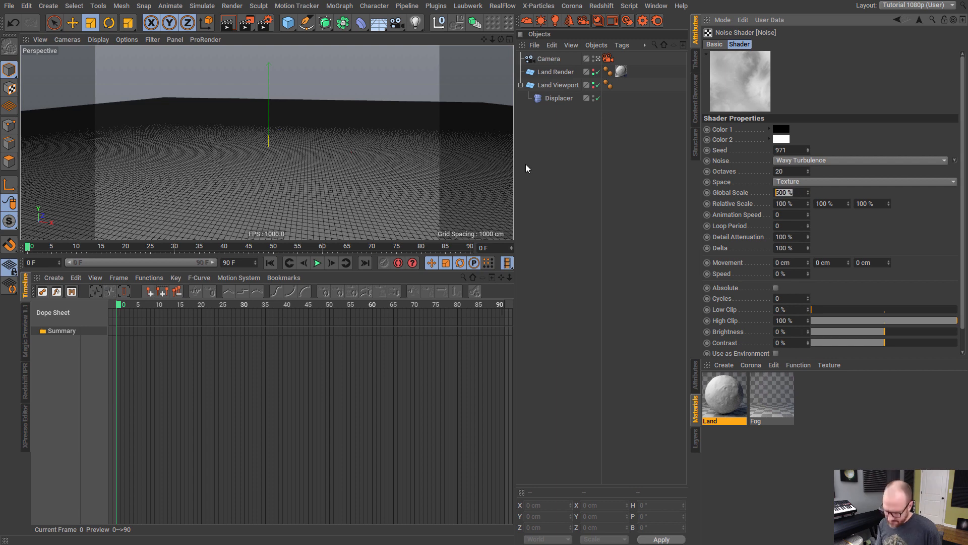
text(2500)
key(Return)
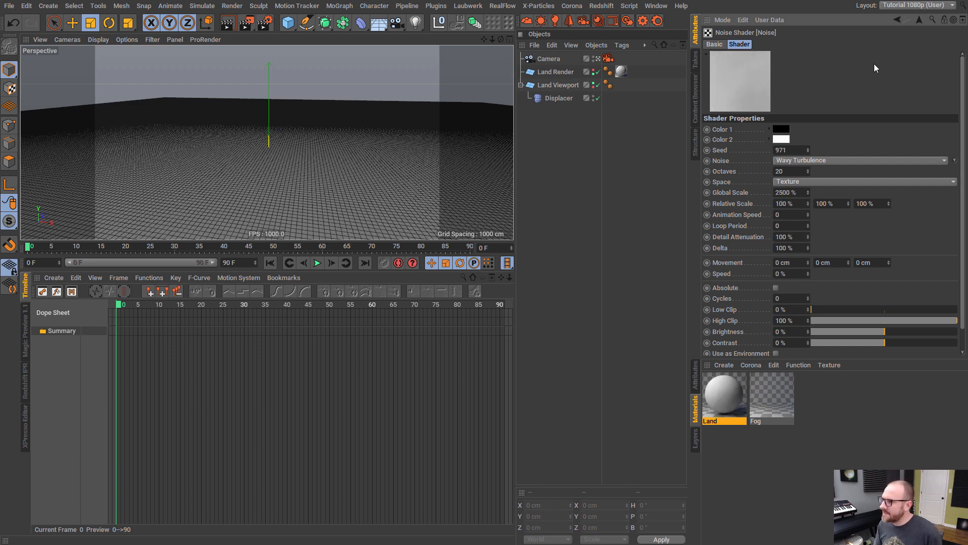
drag(808, 150, 824, 93)
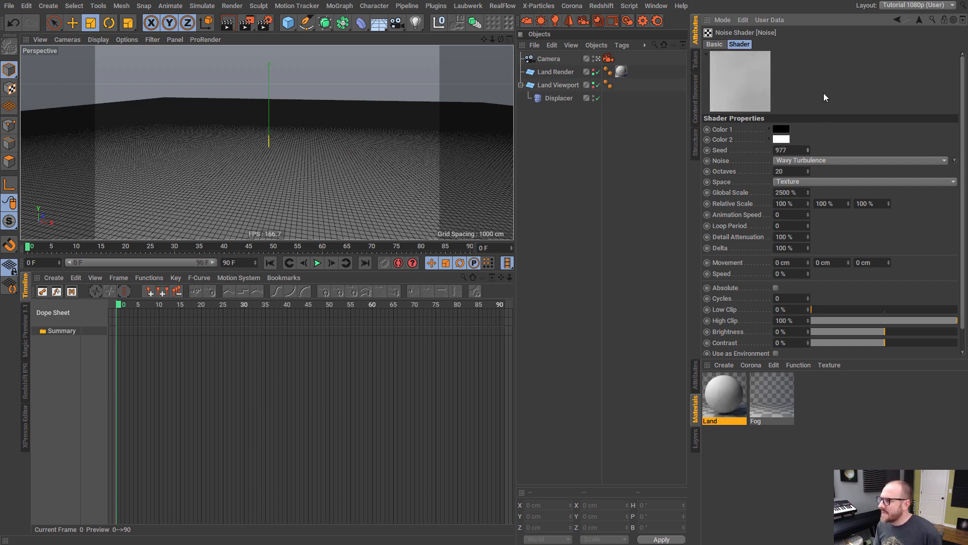
- Compare the Land material's displacement settings with the Displacer's object settings
click(920, 21)
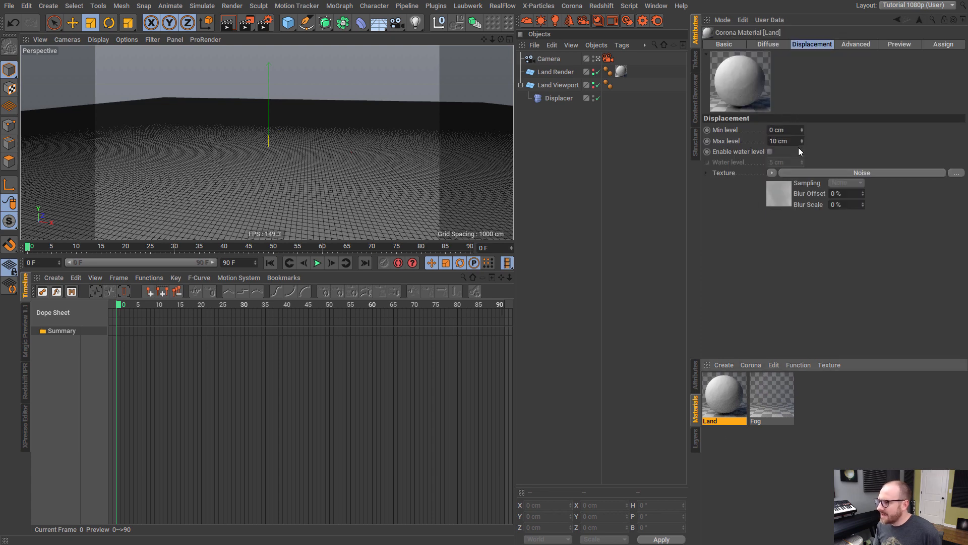
click(561, 98)
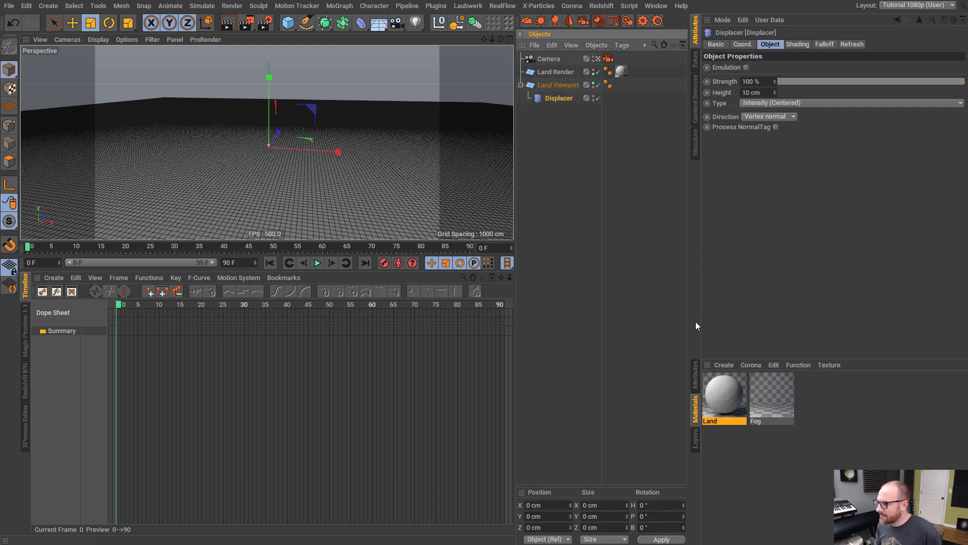
click(723, 437)
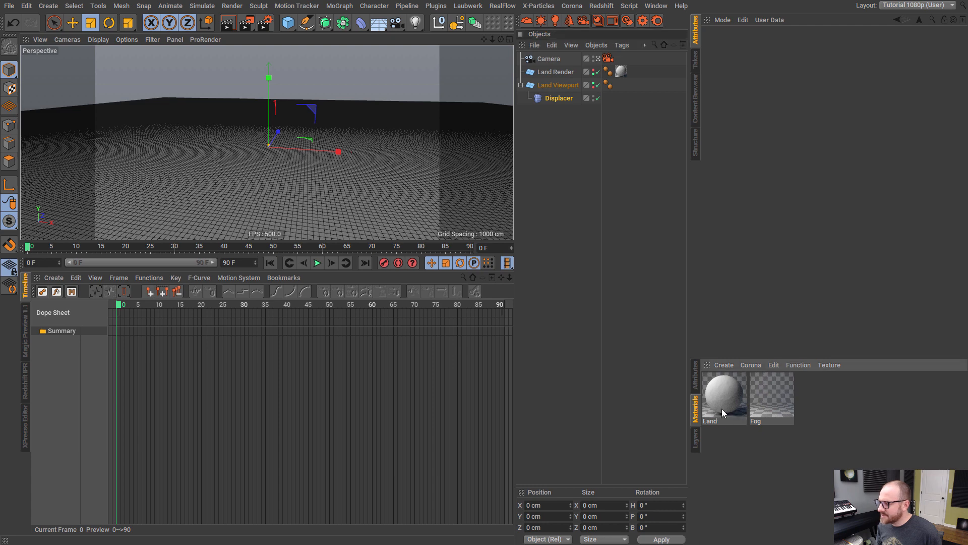
click(724, 405)
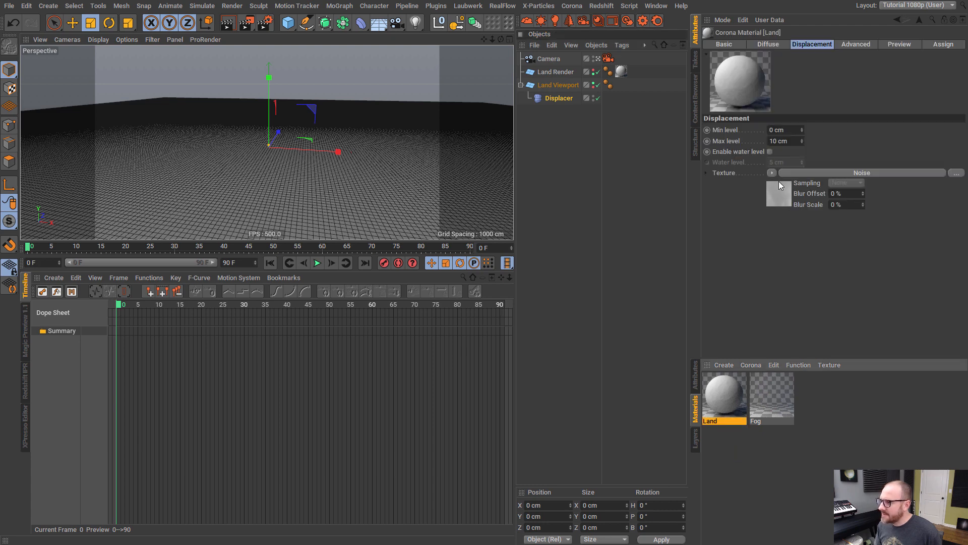
click(559, 99)
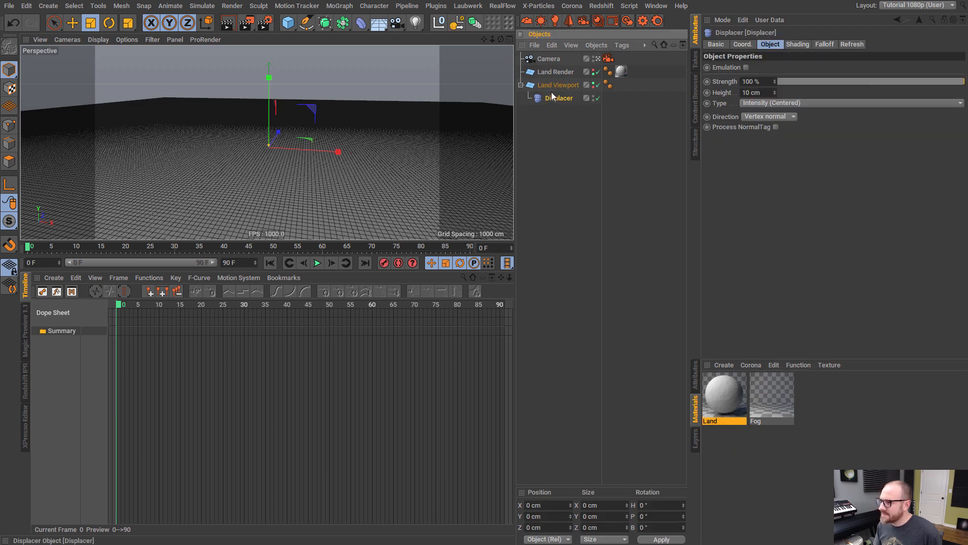
click(566, 123)
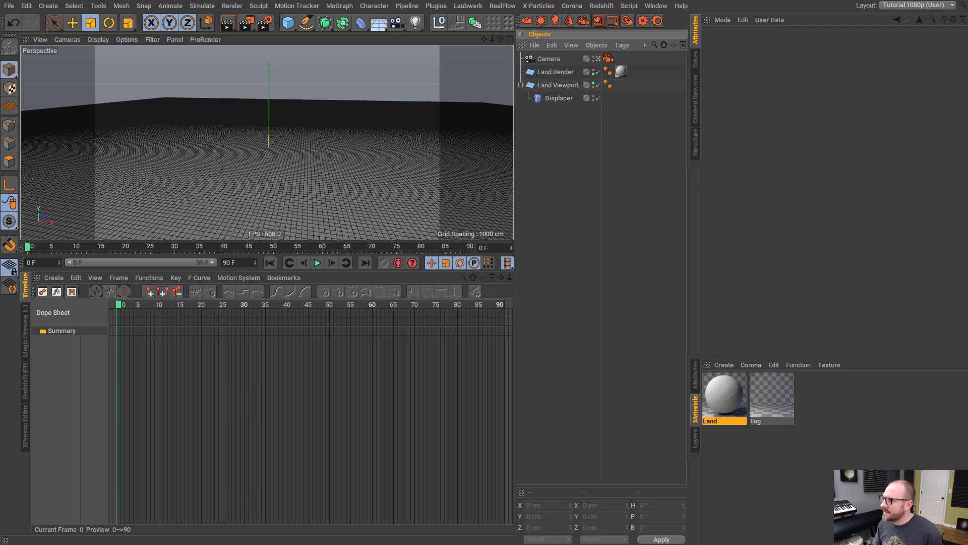
- Switch to the browser, review the blackstar Reference Shader plugin page, and return to Cinema 4D
key(alt+Tab)
click(173, 13)
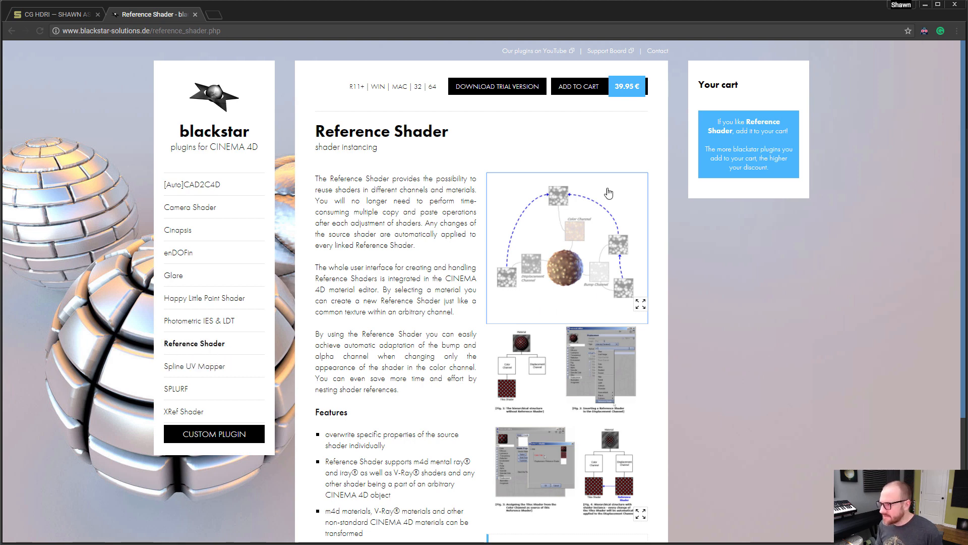
scroll(953, 174, down, 1)
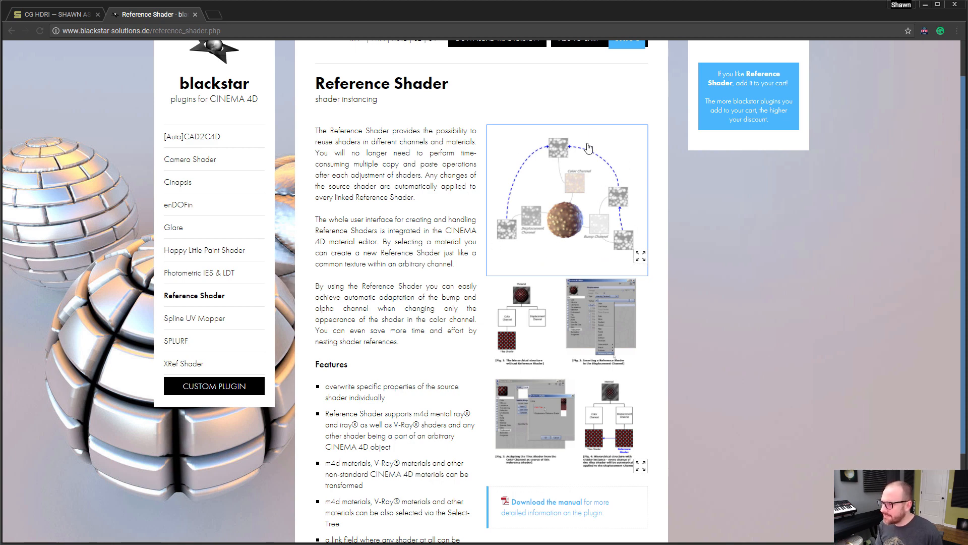
scroll(963, 195, down, 1)
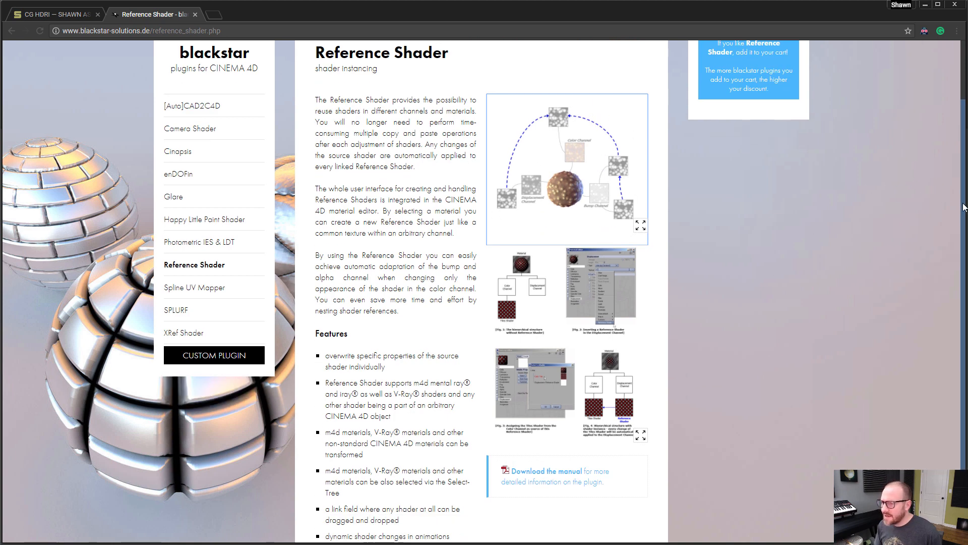
scroll(621, 180, up, 2)
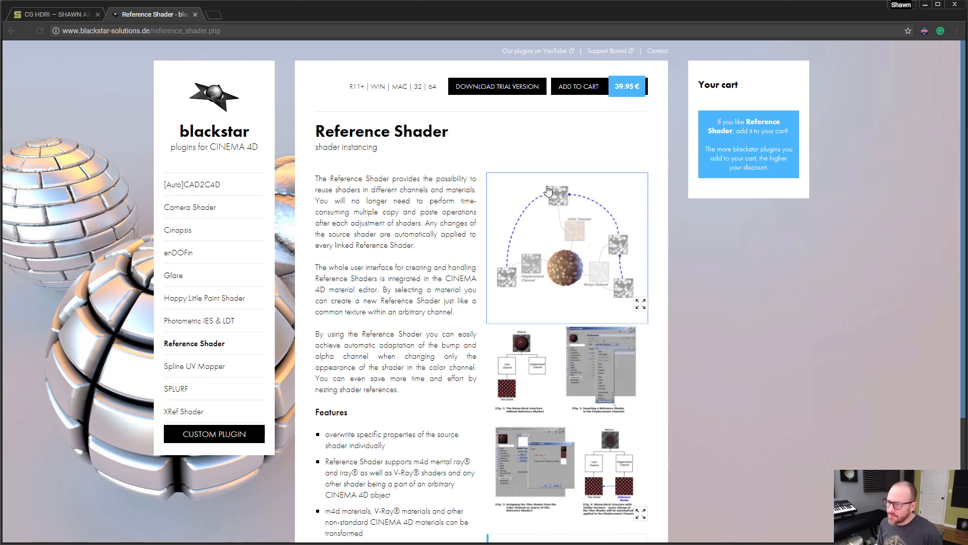
click(926, 4)
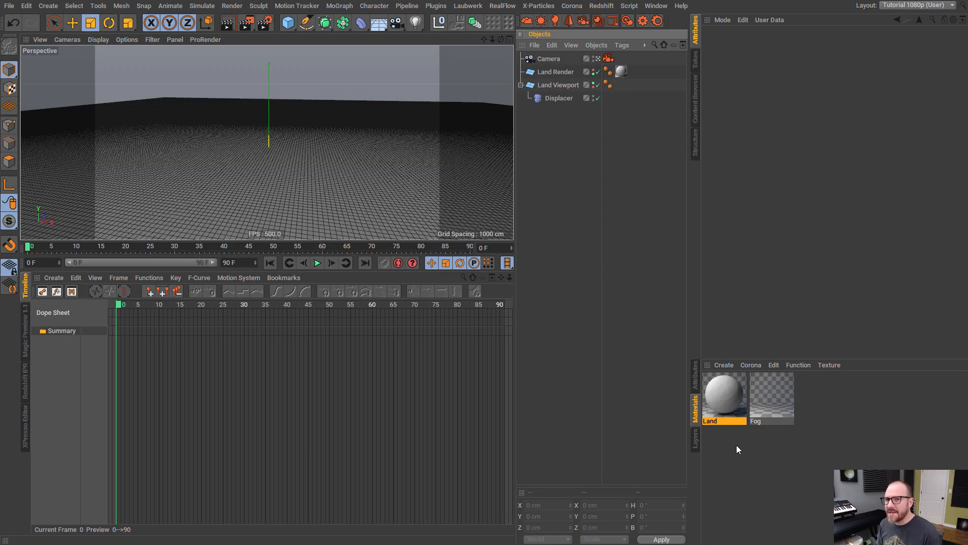
- Load a Reference Shader as the Displacer's custom shader
click(733, 407)
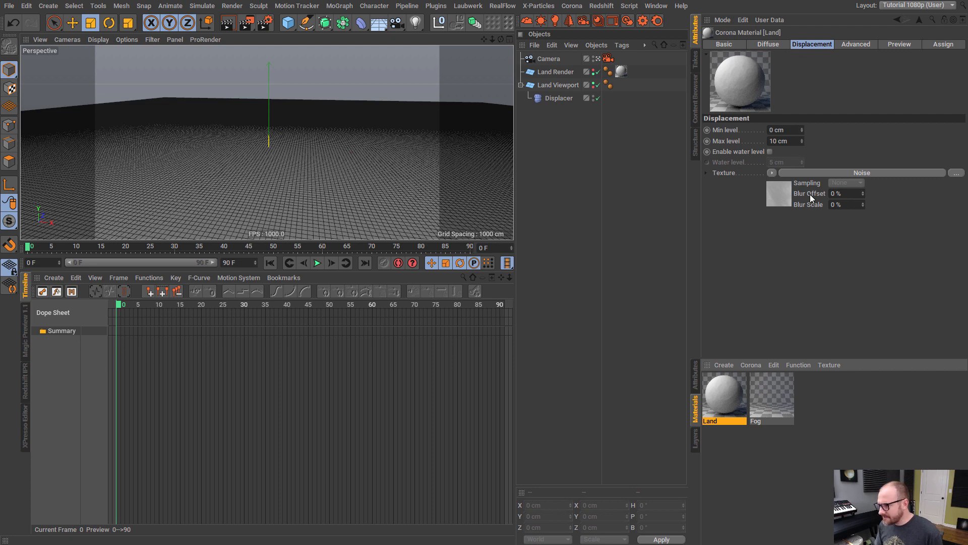
click(558, 98)
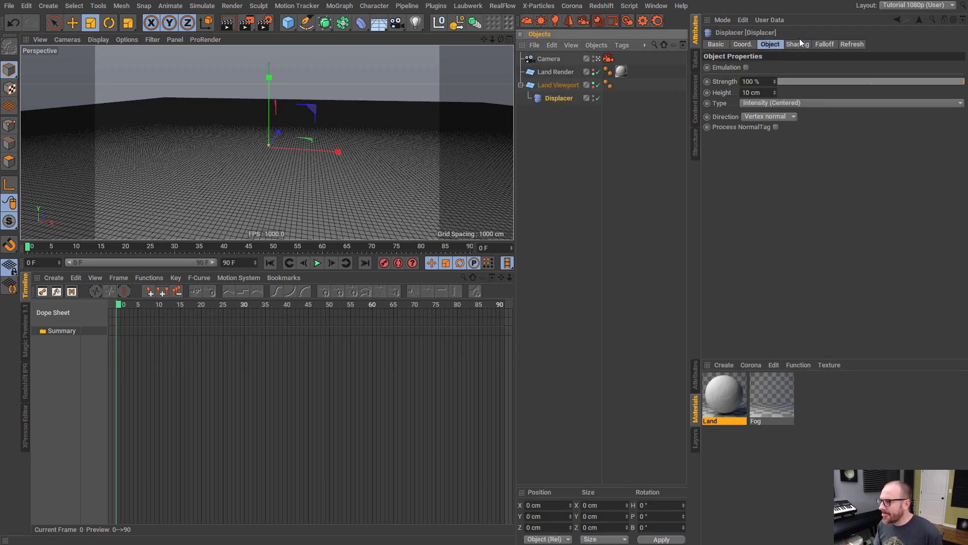
click(790, 44)
click(742, 77)
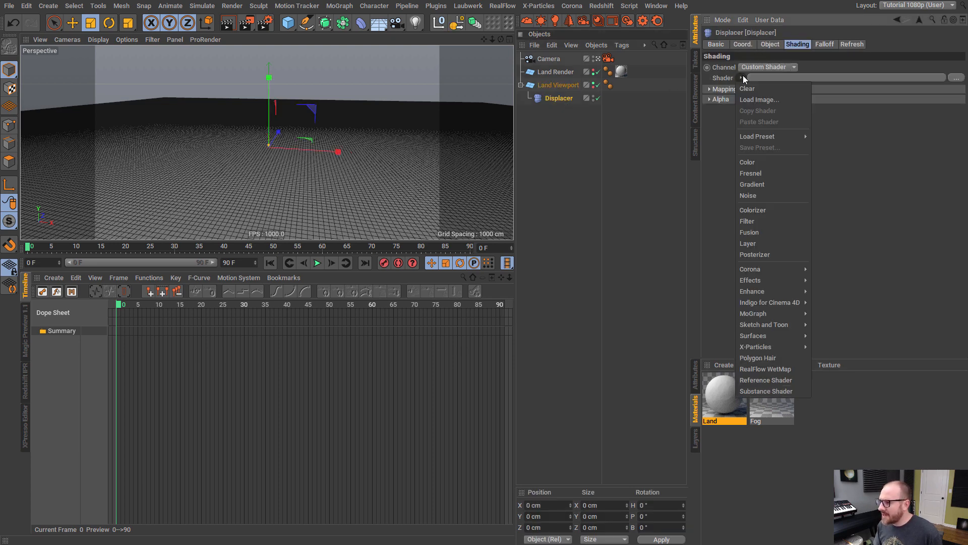
click(766, 380)
- Point the Displacer's Reference Shader at the Noise shader inside the Land material
click(754, 98)
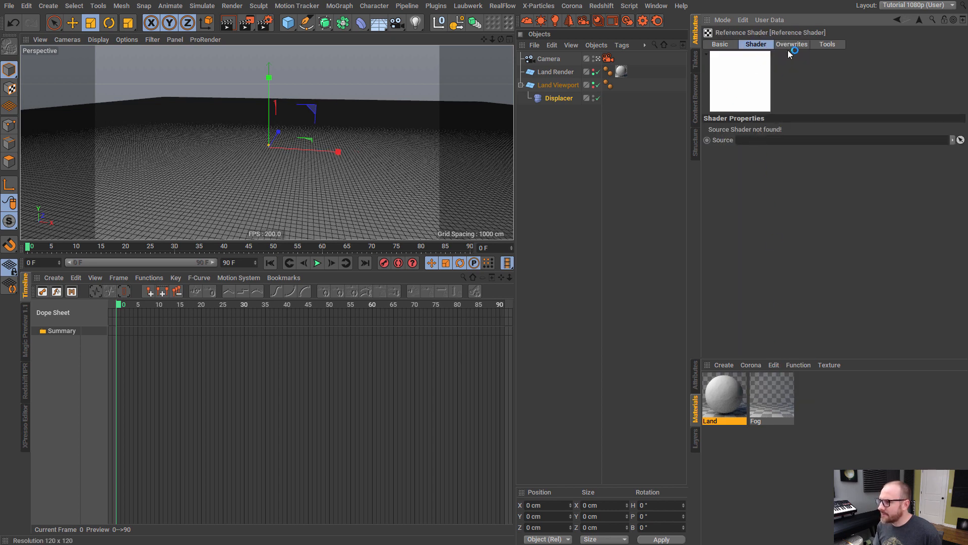
click(826, 44)
click(730, 129)
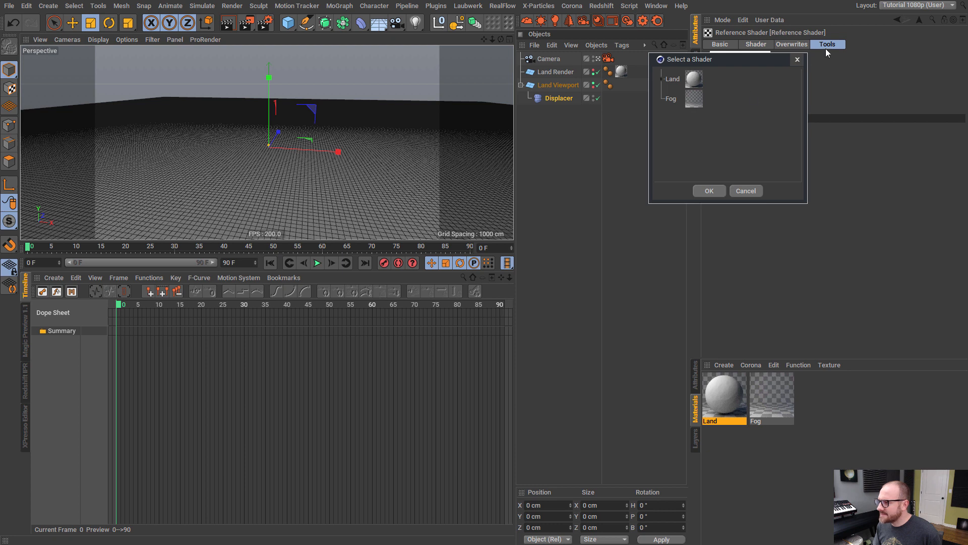
drag(717, 60, 640, 136)
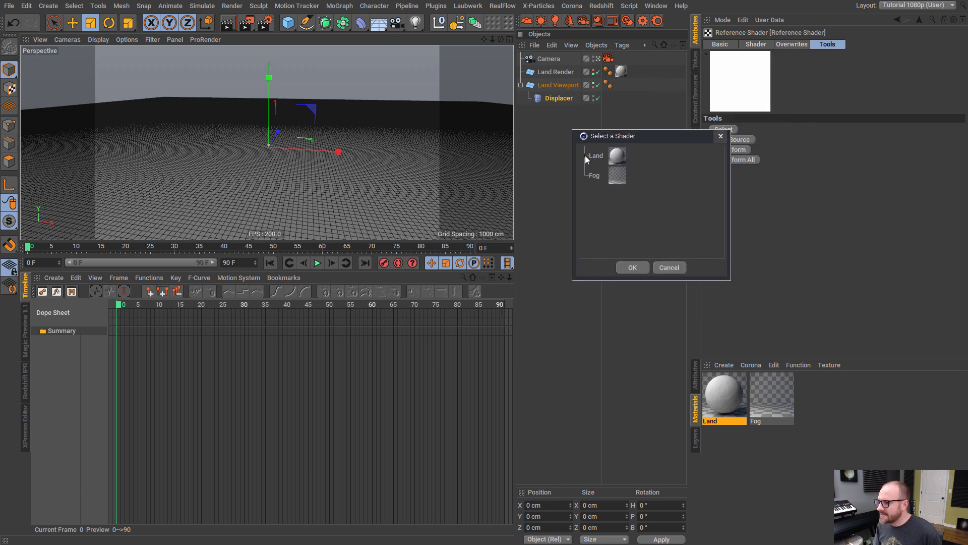
click(585, 155)
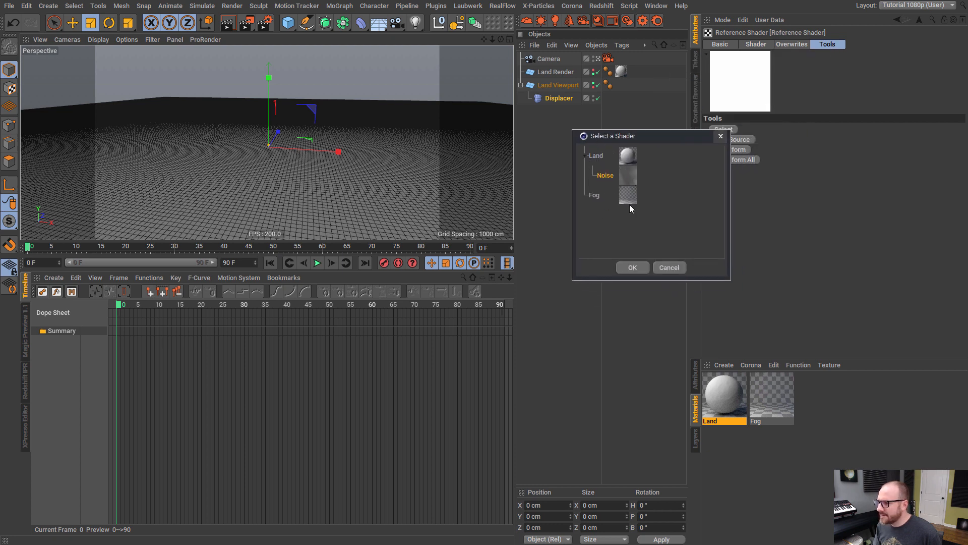
click(633, 267)
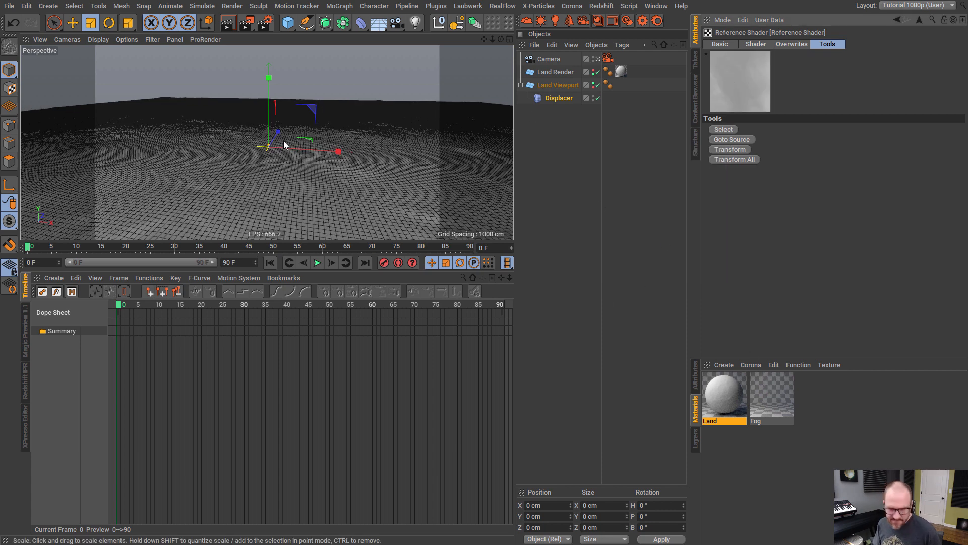
- Switch the viewport display to shading without wireframe lines and examine the displaced Land Viewport plane
mouse_move(283, 141)
alt+mouse_down()
mouse_move(265, 153)
mouse_move(305, 138)
mouse_move(294, 135)
alt+mouse_up()
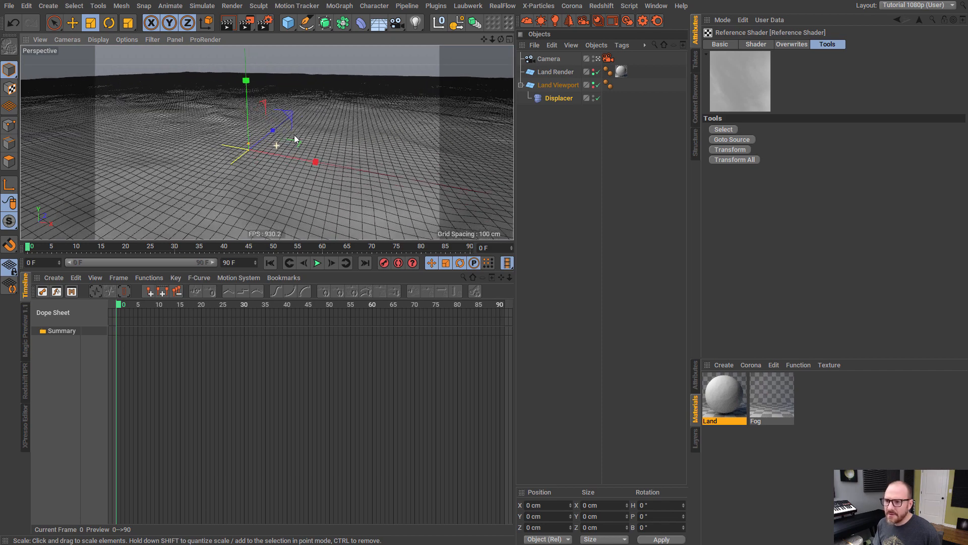
click(107, 40)
click(106, 52)
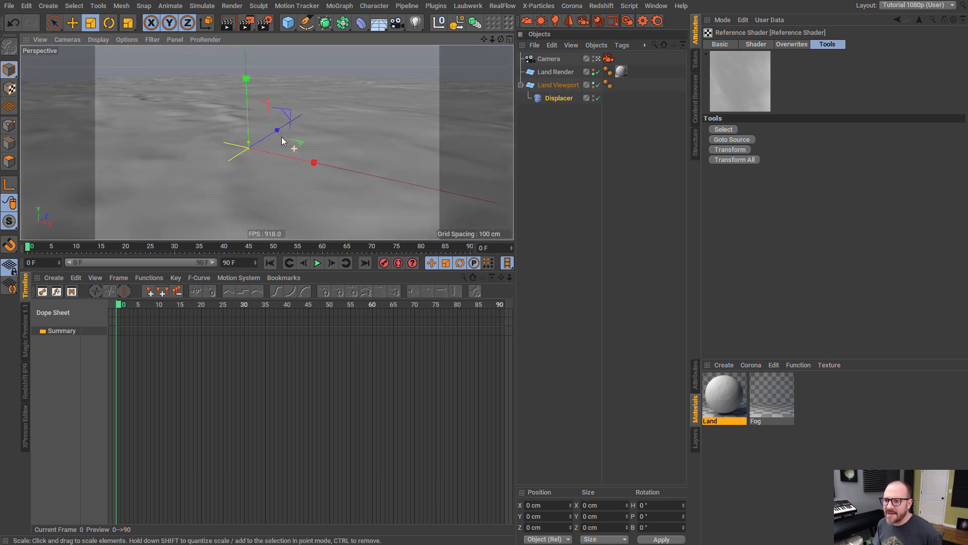
alt+drag(282, 137, 371, 117)
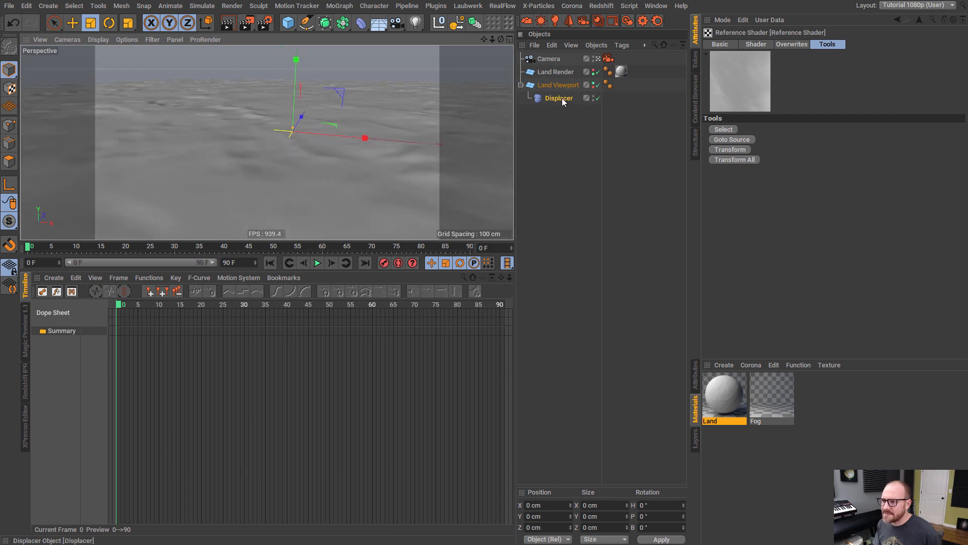
click(553, 86)
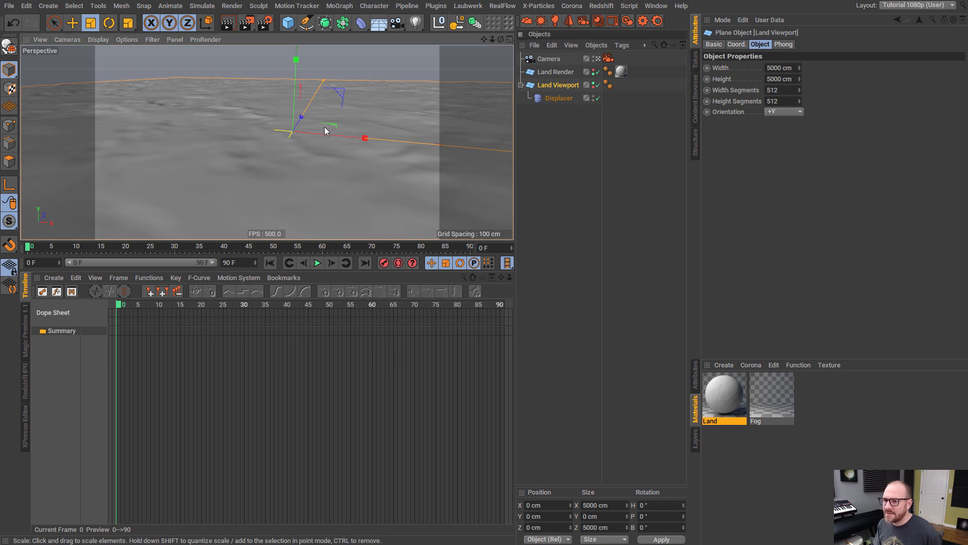
alt+drag(325, 126, 303, 126)
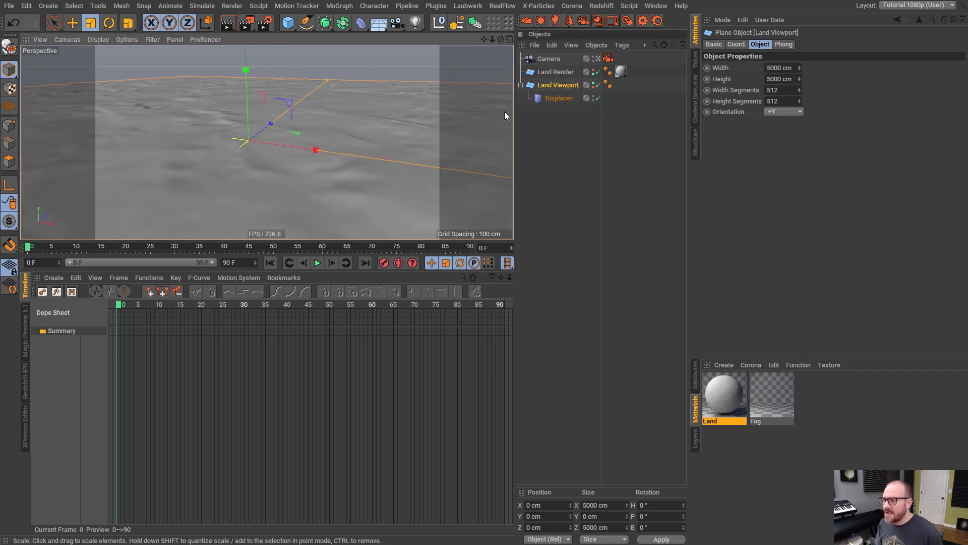
- Check the Land material's displacement levels and set the Displacer's Type to Intensity
click(573, 124)
click(742, 430)
click(736, 398)
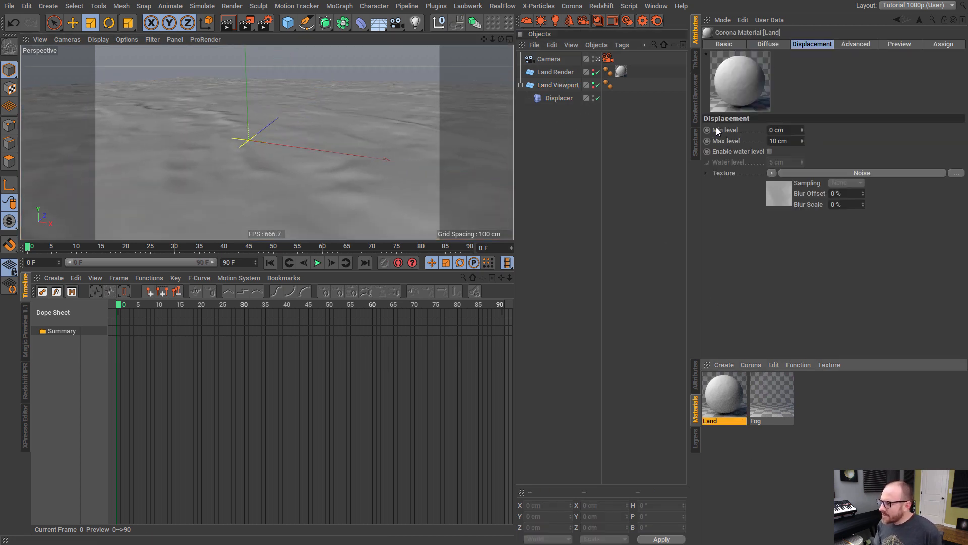
click(559, 98)
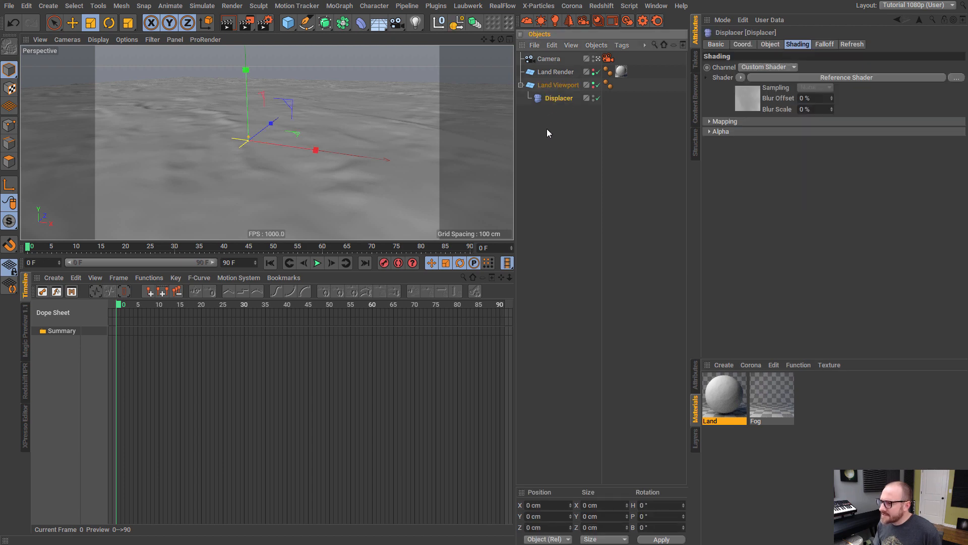
click(770, 45)
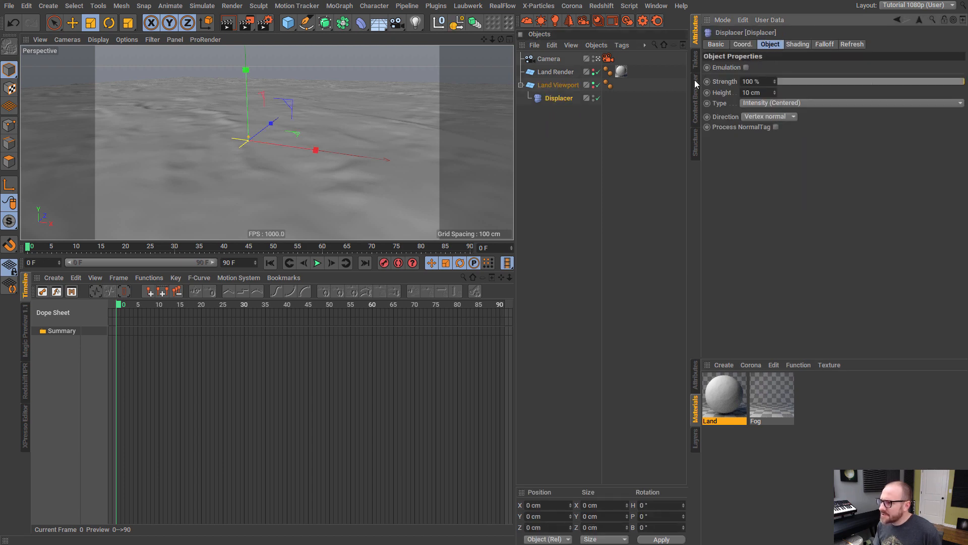
click(777, 103)
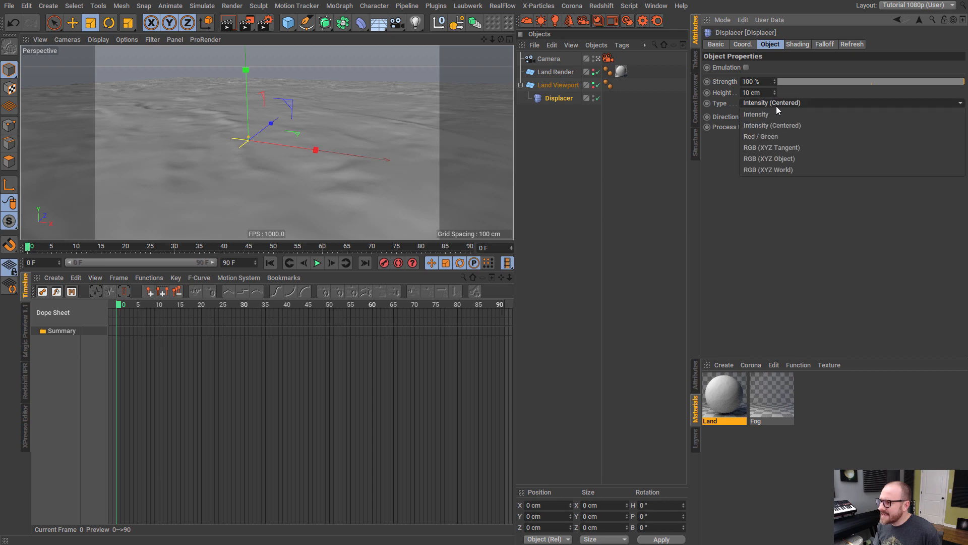
click(779, 113)
click(768, 102)
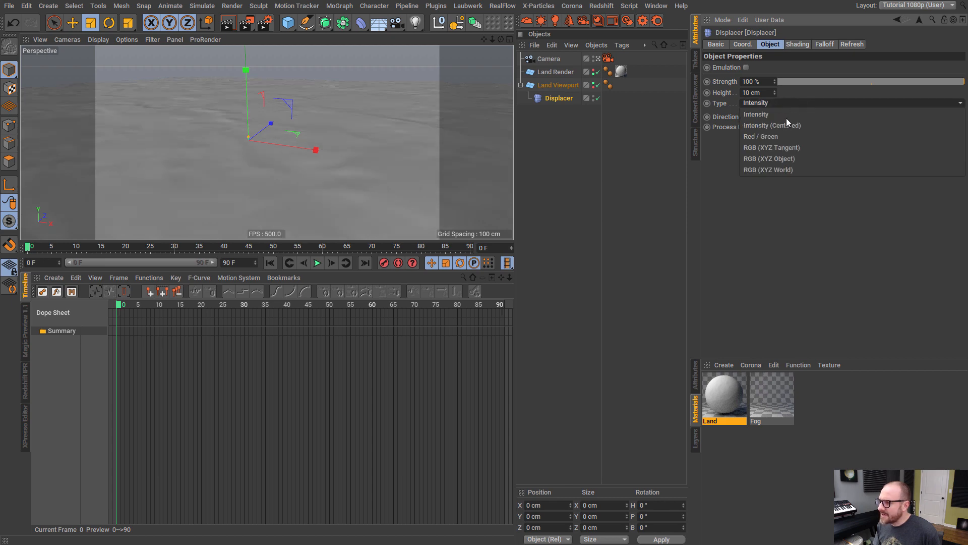
click(776, 103)
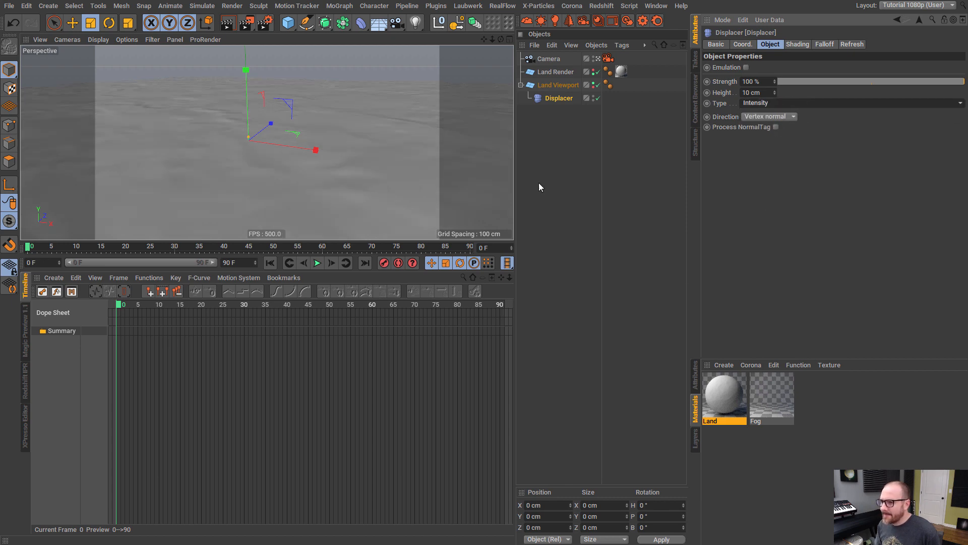
- Set the Land material's displacement Max level as driver and the Displacer's Height as its absolute driven parameter
click(724, 395)
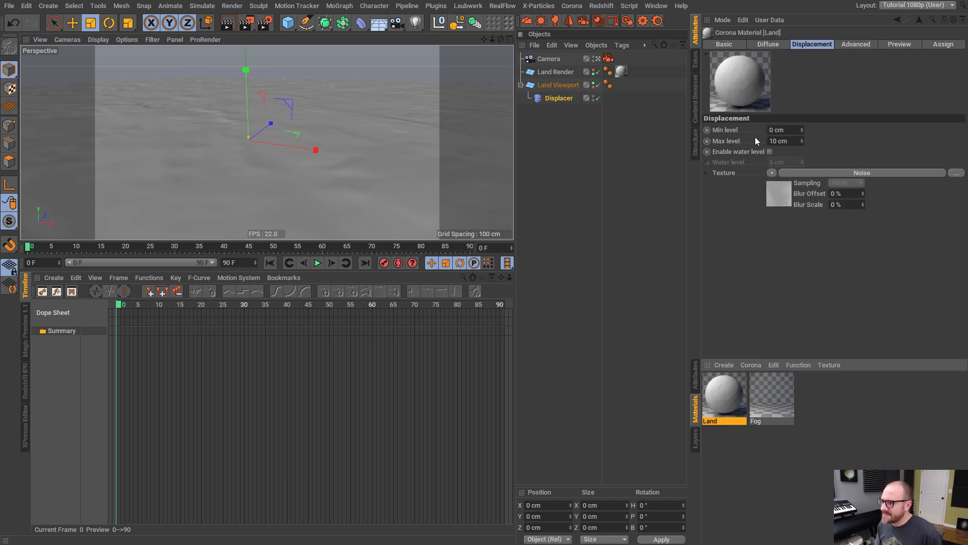
right_click(728, 142)
mouse_move(758, 150)
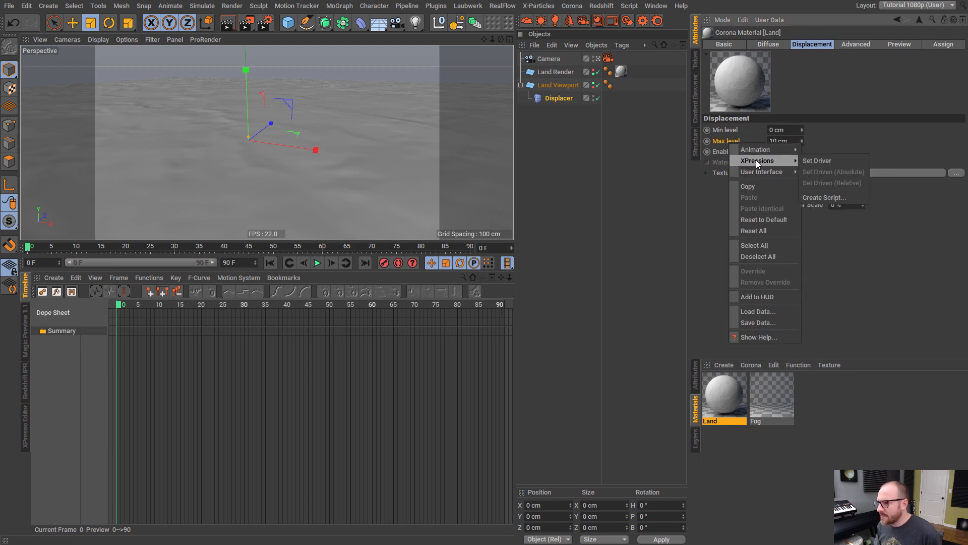
click(818, 159)
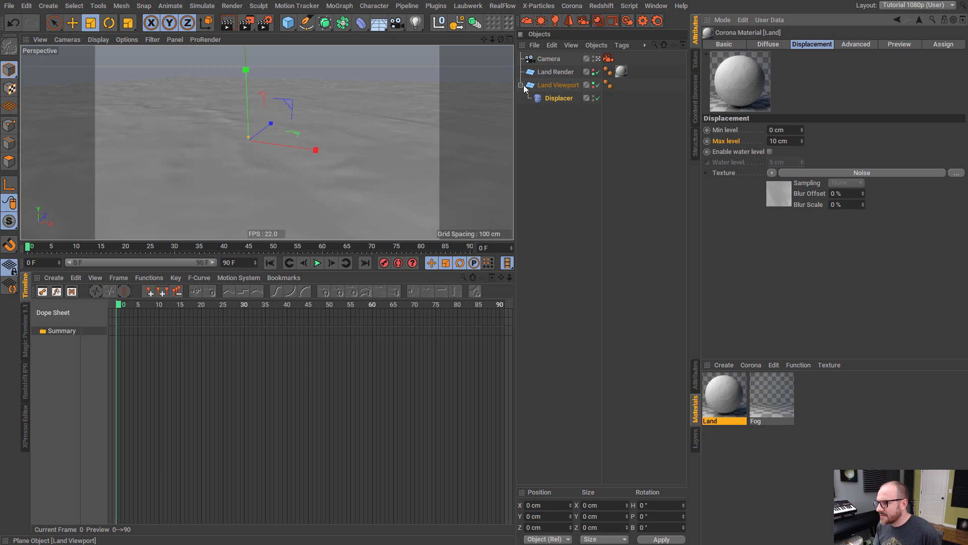
click(558, 98)
right_click(727, 94)
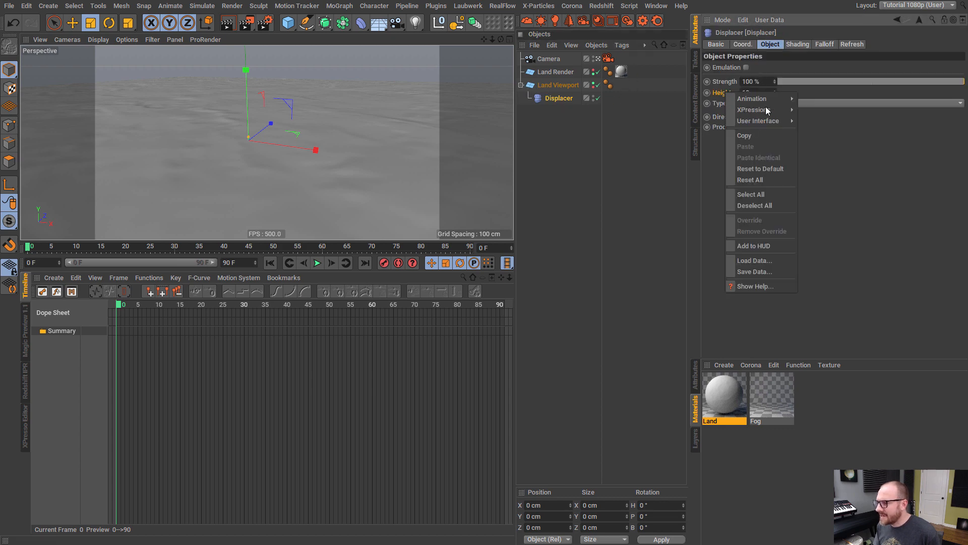
mouse_move(763, 110)
click(836, 119)
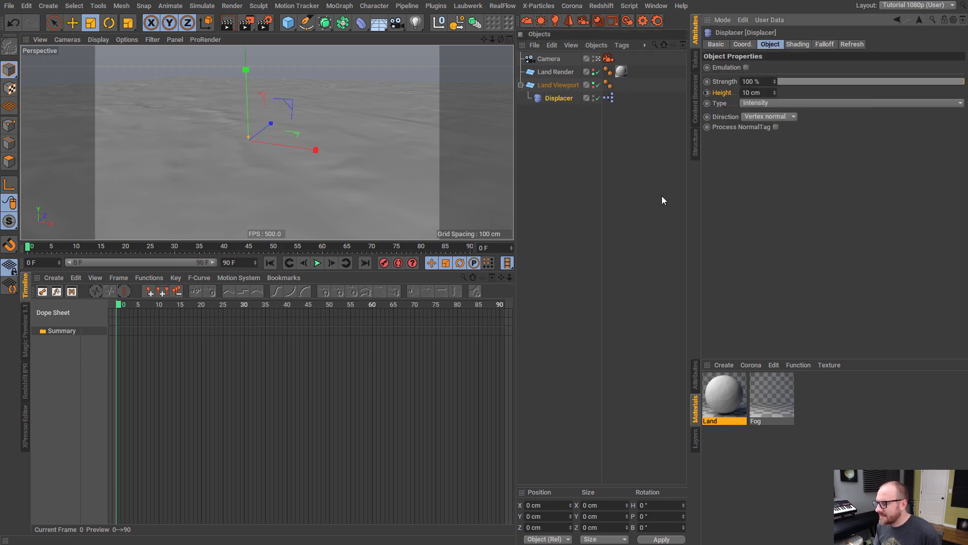
- Set the Land material's displacement Max level to 200 cm and inspect the terrain with nothing selected
click(725, 420)
mouse_move(803, 140)
mouse_down()
mouse_move(831, 25)
mouse_move(794, 147)
mouse_up()
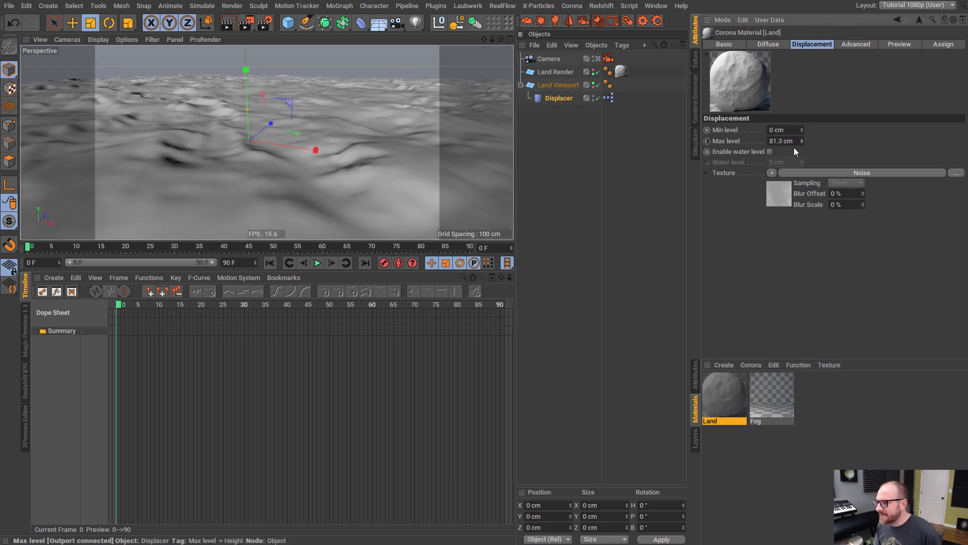
double_click(782, 141)
text(200)
key(Return)
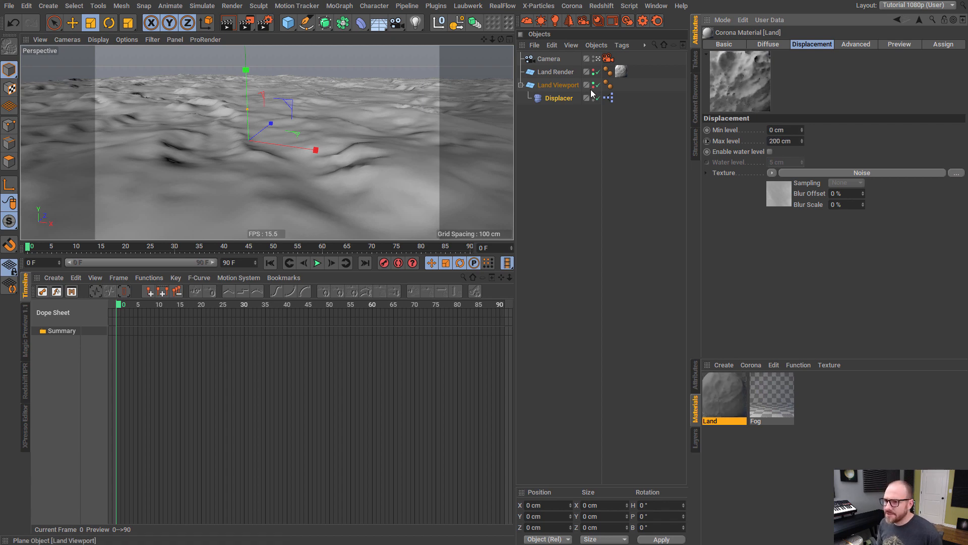
alt+drag(296, 114, 238, 120)
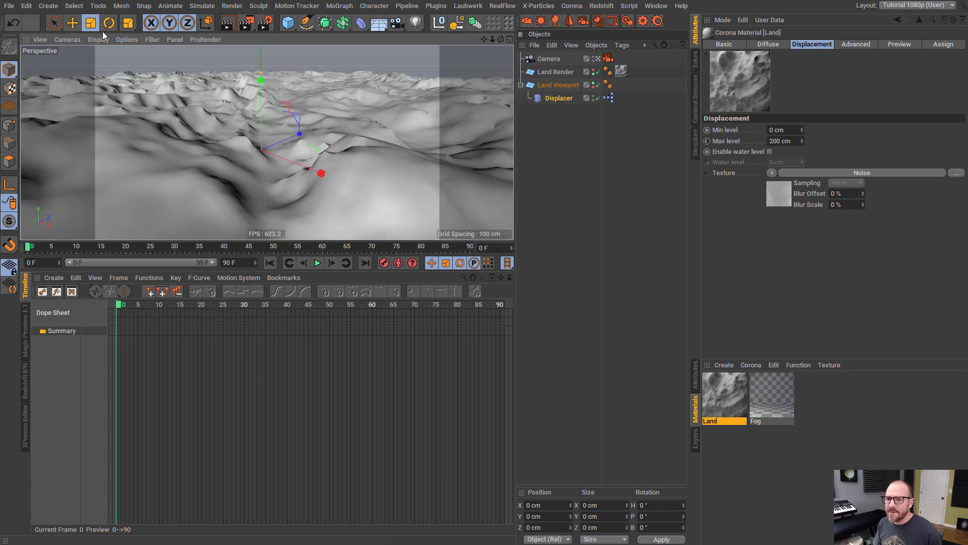
click(73, 23)
click(560, 151)
click(284, 126)
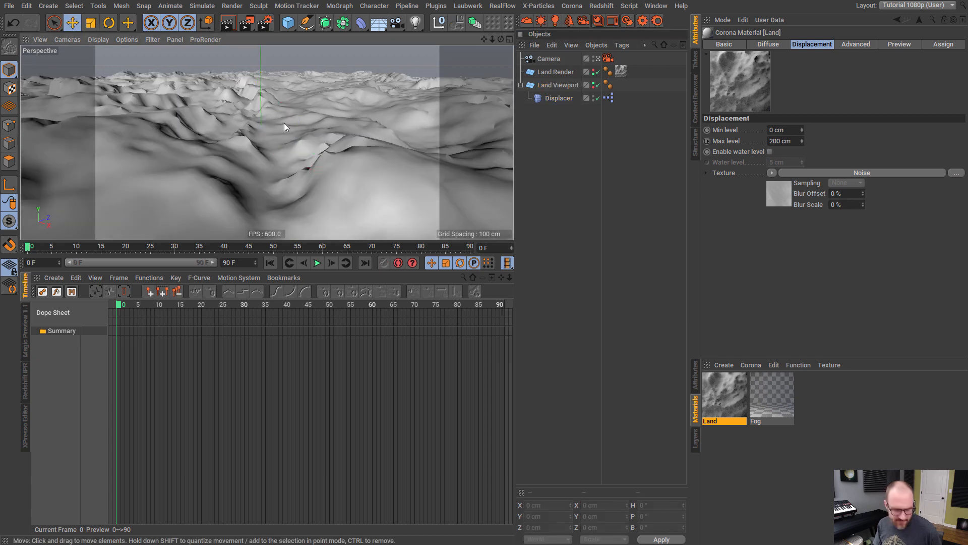
alt+drag(297, 127, 307, 92)
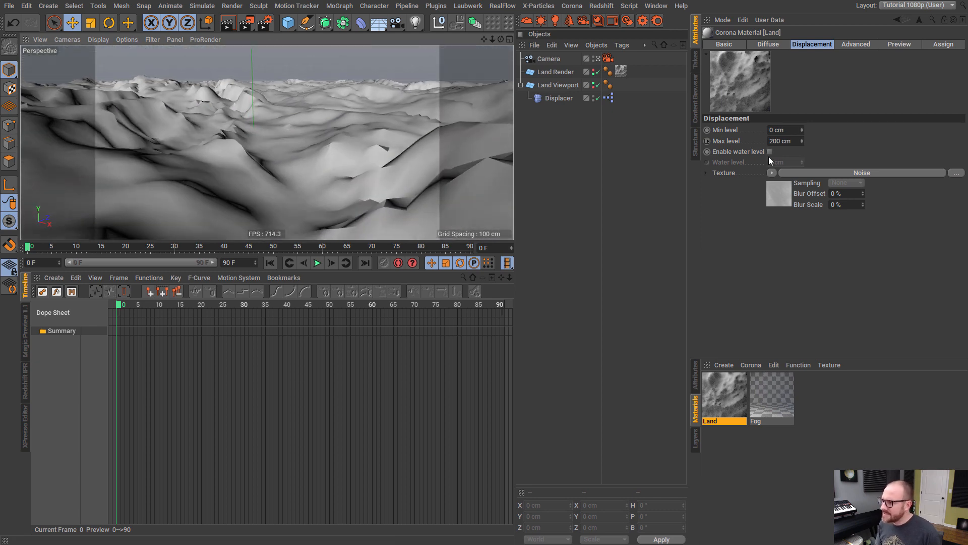
click(567, 167)
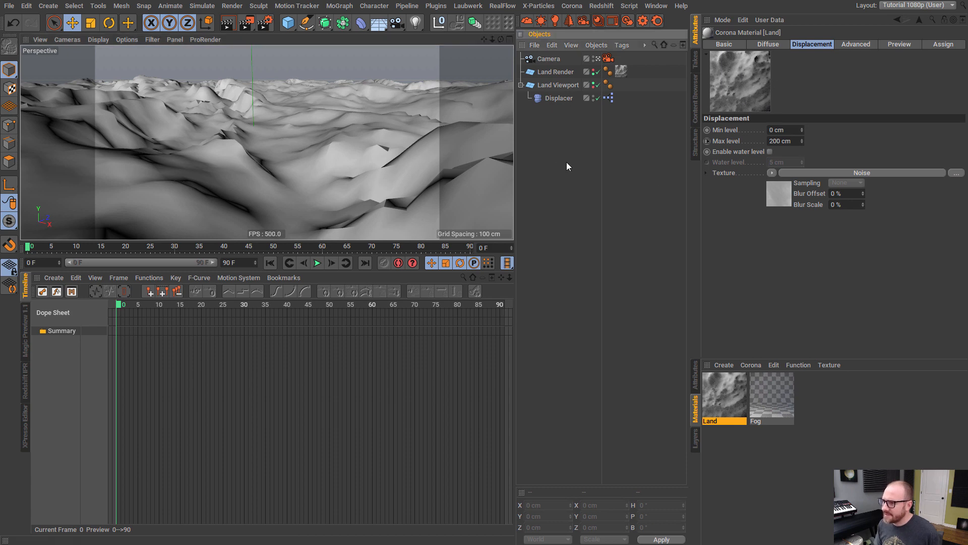
- Add a Sky object to the scene and rename it HDRI
click(383, 25)
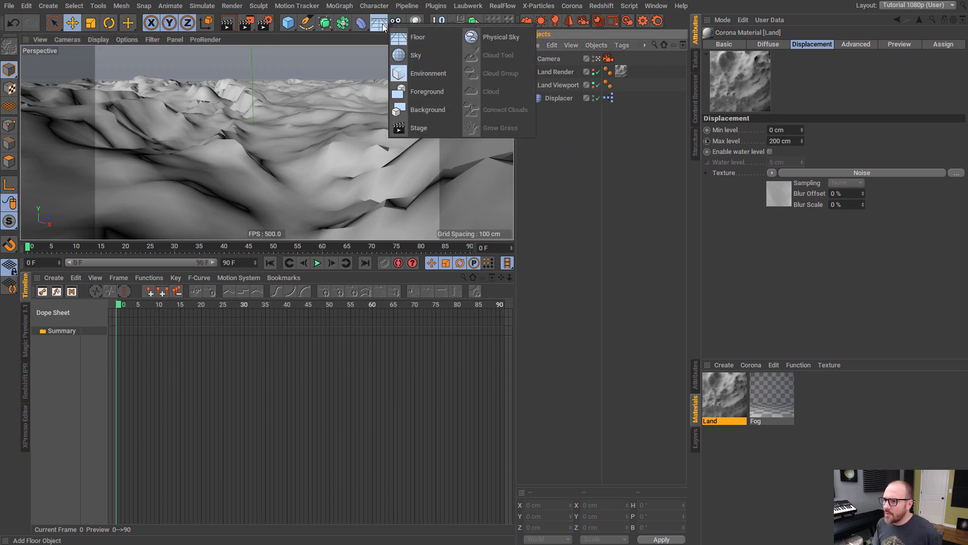
click(436, 53)
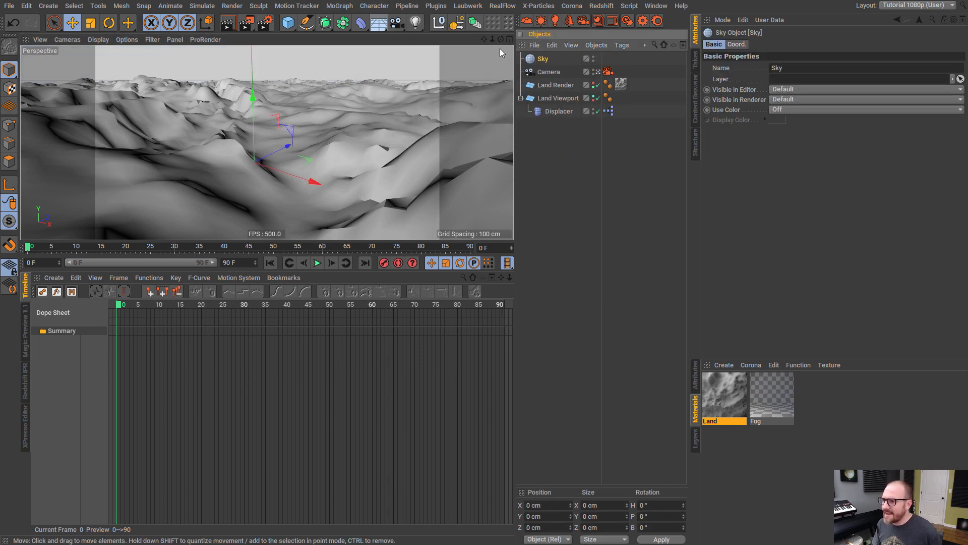
double_click(547, 59)
text(HDRI)
key(Return)
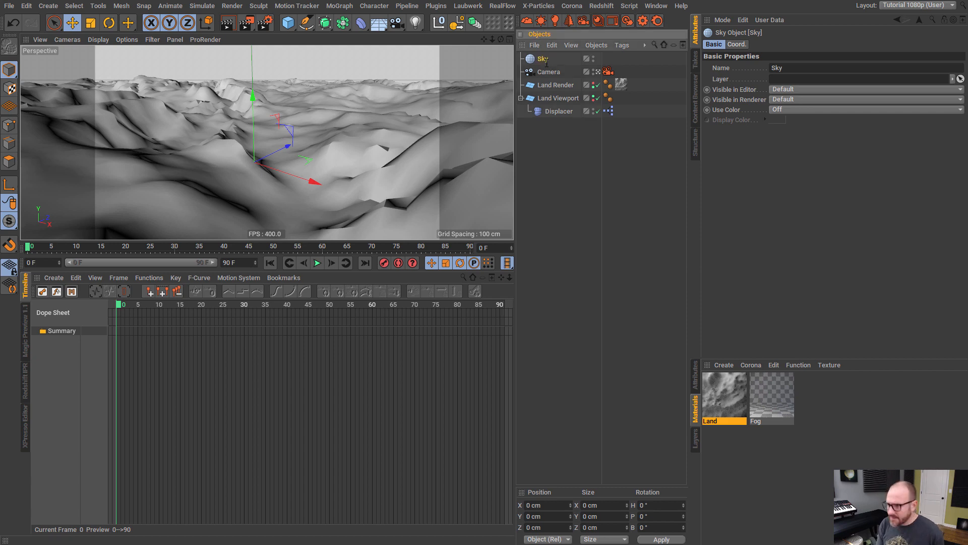
- Create a Corona Light material and name it HDRI
click(751, 365)
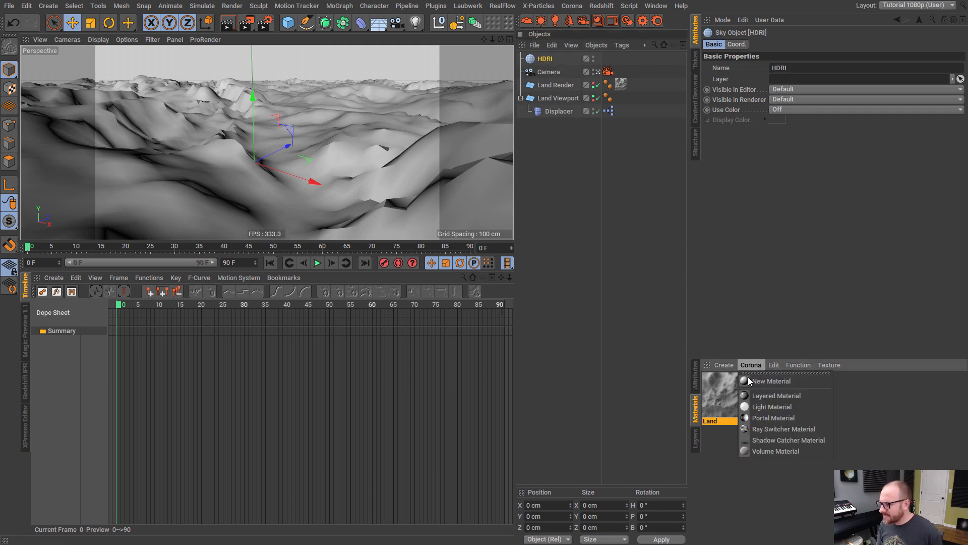
click(772, 407)
double_click(714, 422)
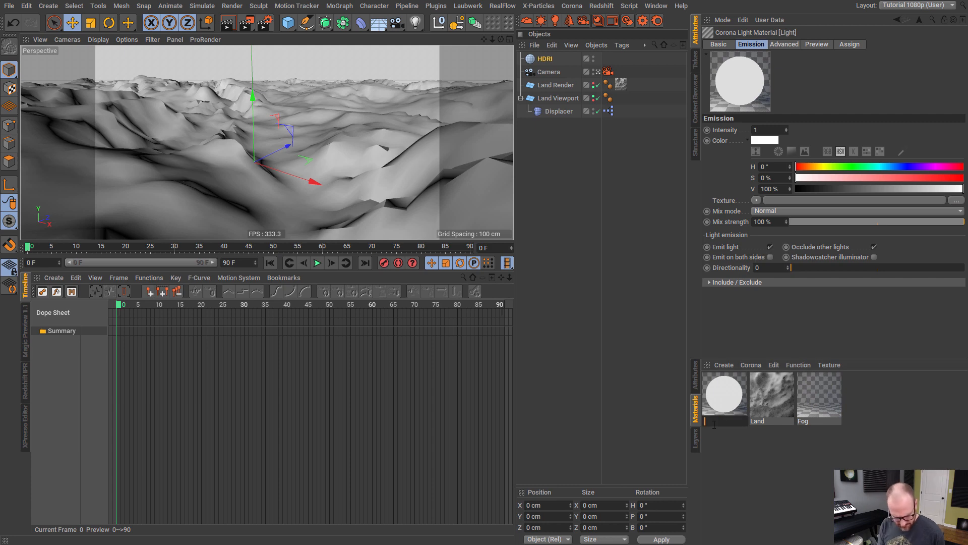
text(HDRI)
key(Return)
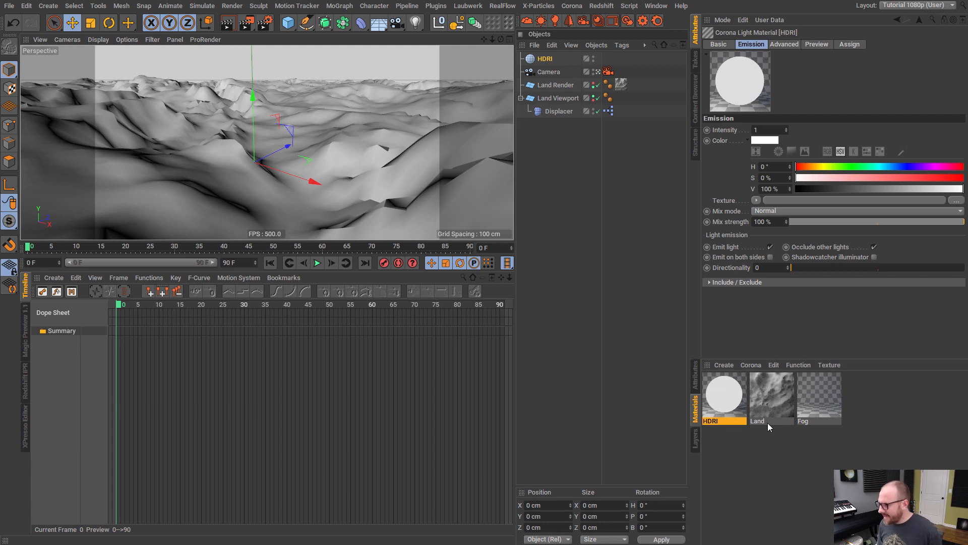
- Load 09 Clouds Building.exr from the project's tex folder on the E: drive as the HDRI material's emission texture
click(749, 46)
click(956, 200)
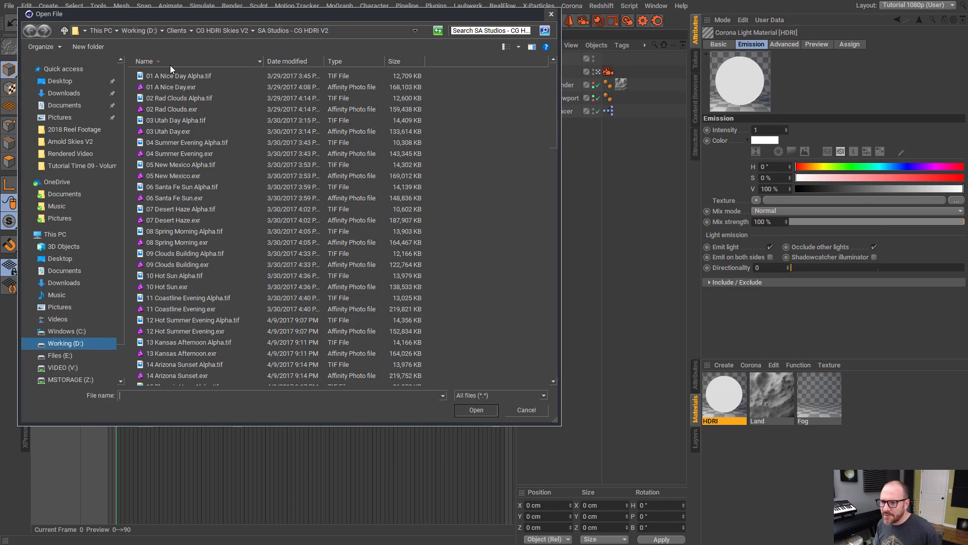
click(57, 356)
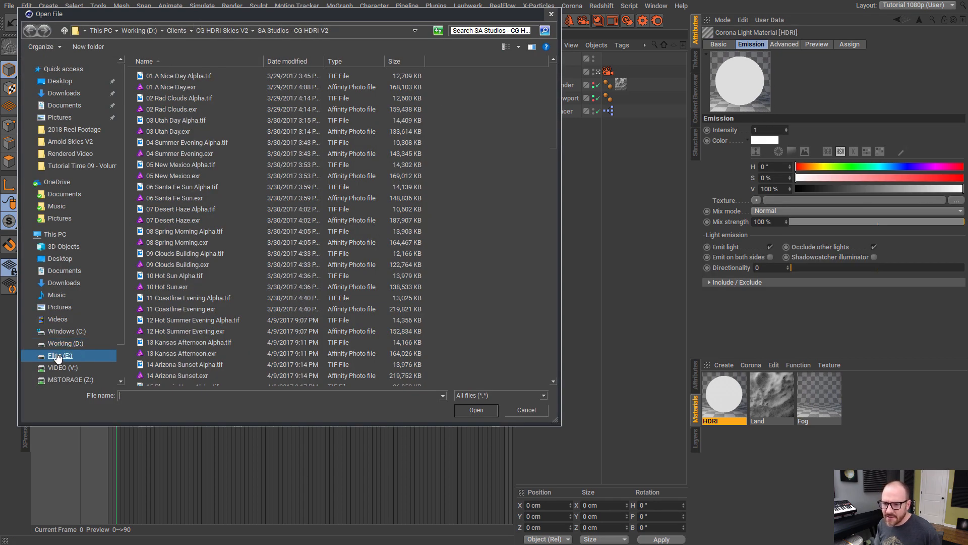
double_click(210, 76)
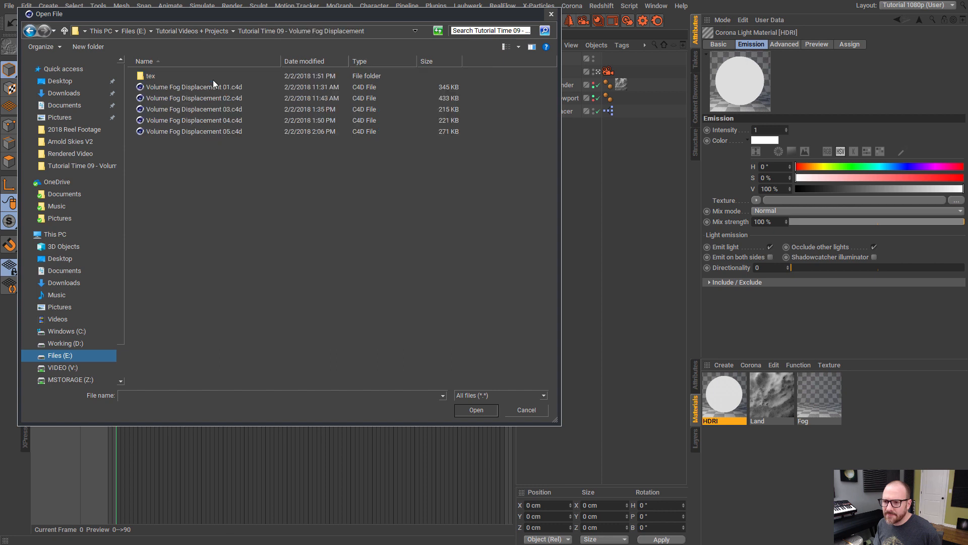
double_click(155, 75)
drag(223, 18, 249, 34)
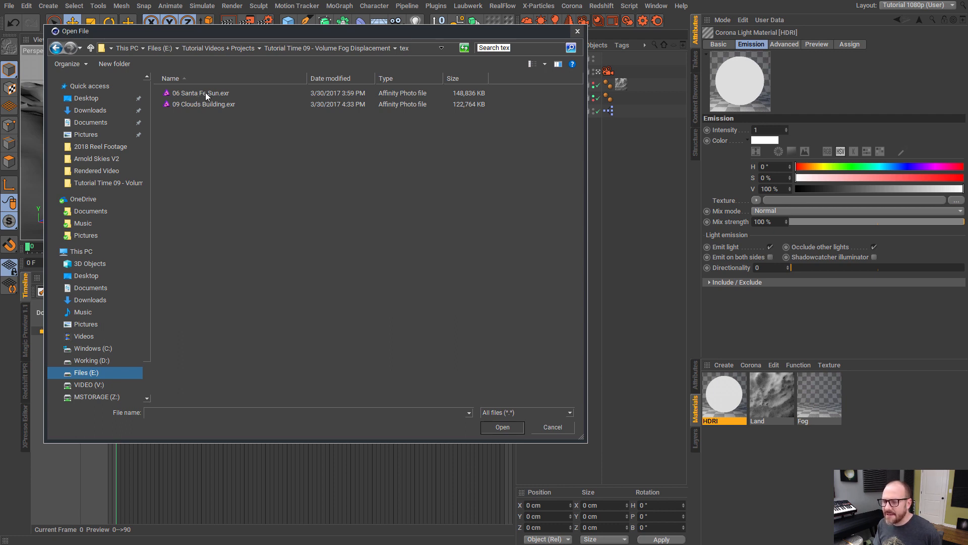
drag(260, 33, 252, 39)
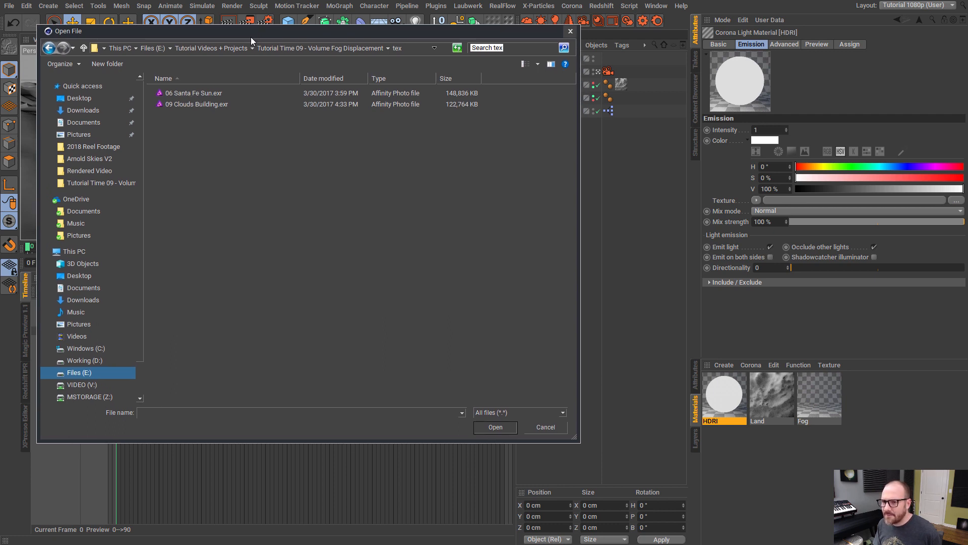
click(189, 104)
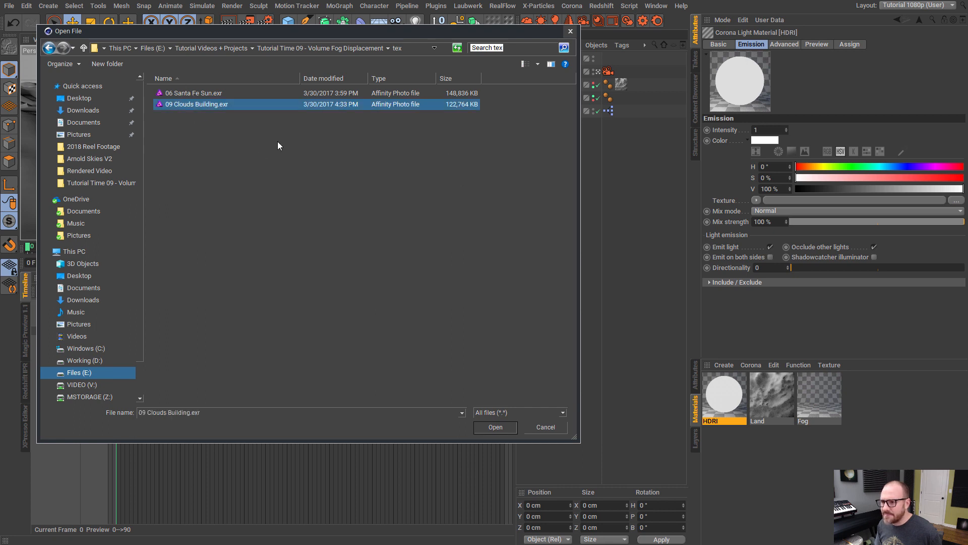
click(495, 427)
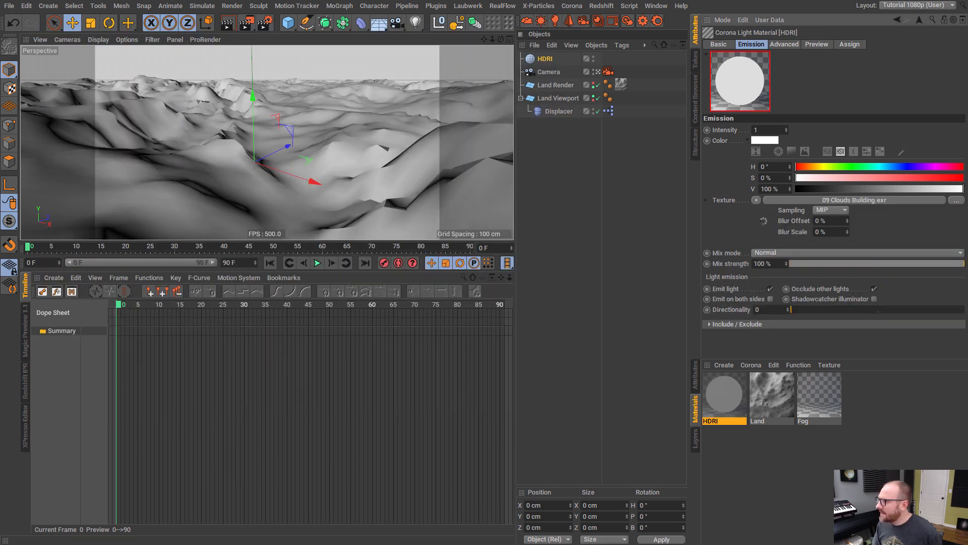
- Switch to the web browser and open the CG HDRI V2 product page from the CG HDRI listing
key(alt+Tab)
click(56, 14)
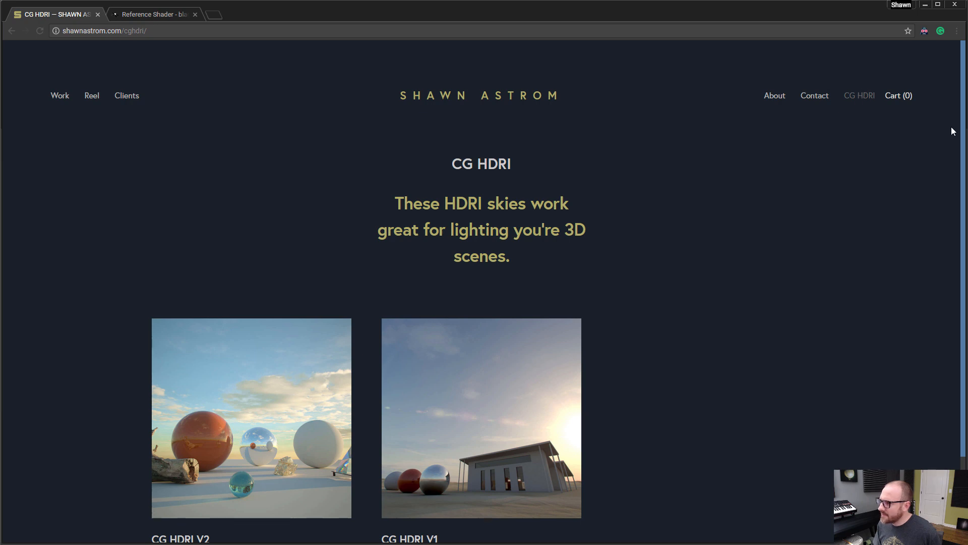
scroll(963, 130, down, 2)
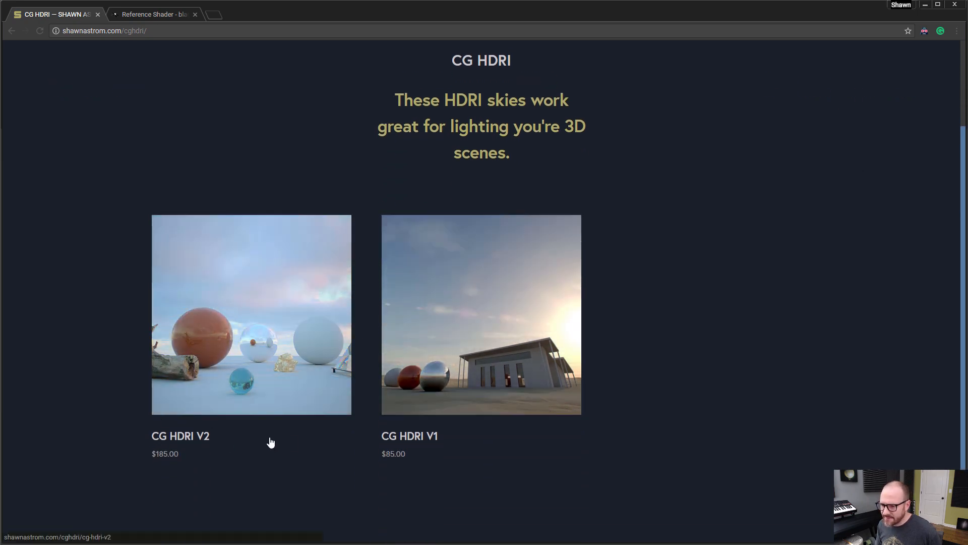
click(252, 335)
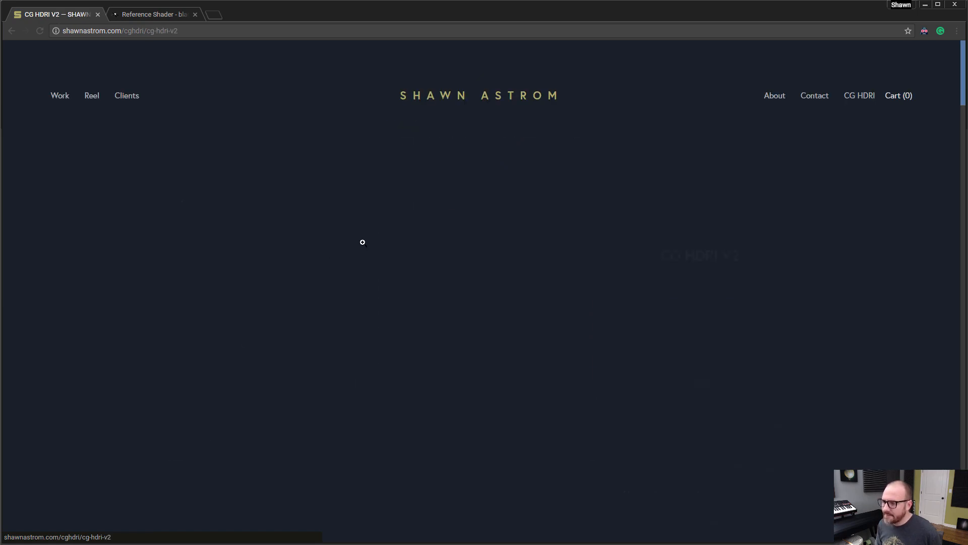
- Review the product description and sample renderings on the CG HDRI V2 page
scroll(362, 242, down, 5)
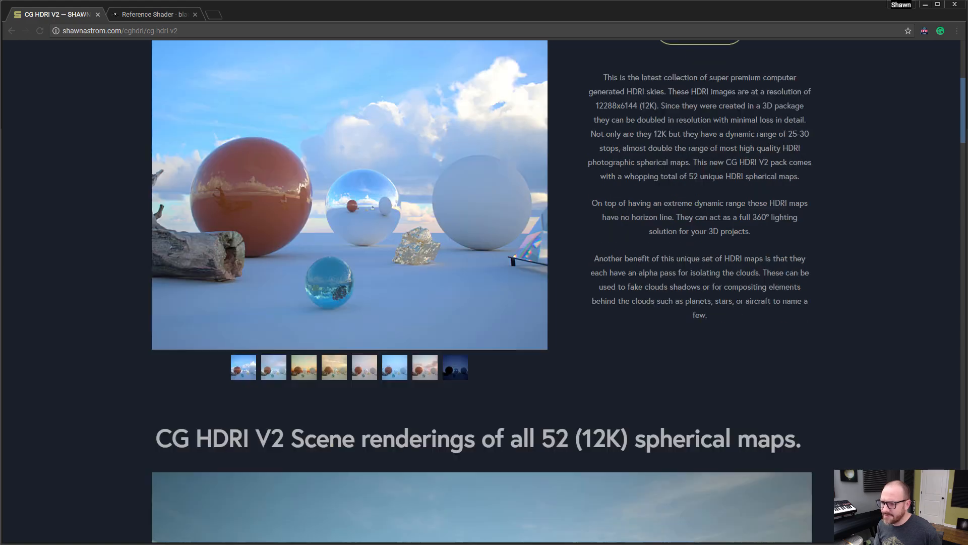
mouse_move(964, 107)
mouse_down()
mouse_move(964, 334)
mouse_move(964, 124)
mouse_up()
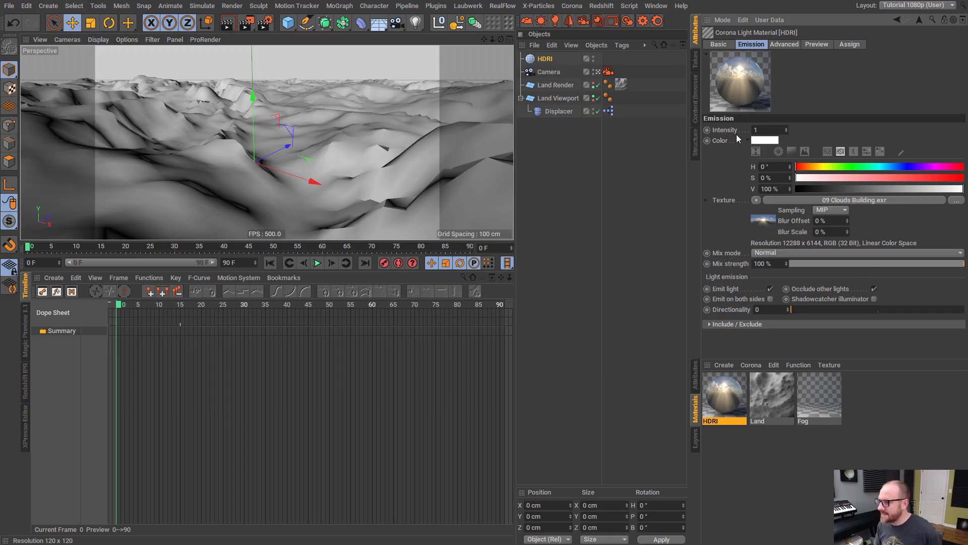
- In Cinema 4D, apply the HDRI light material to the HDRI sky object and frame more sky above the terrain
drag(724, 395, 550, 60)
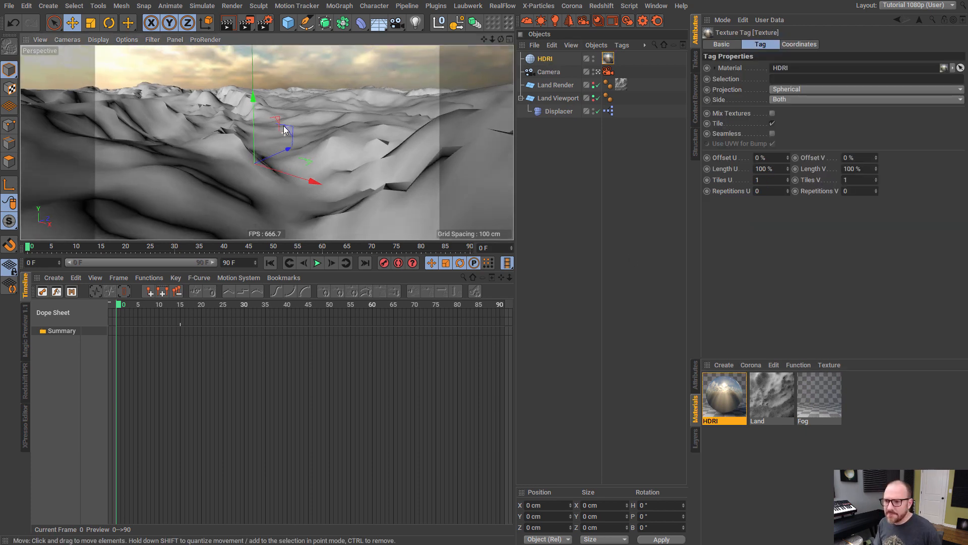
alt+drag(284, 130, 277, 123)
alt+middle_drag(277, 123, 280, 152)
alt+drag(280, 153, 291, 126)
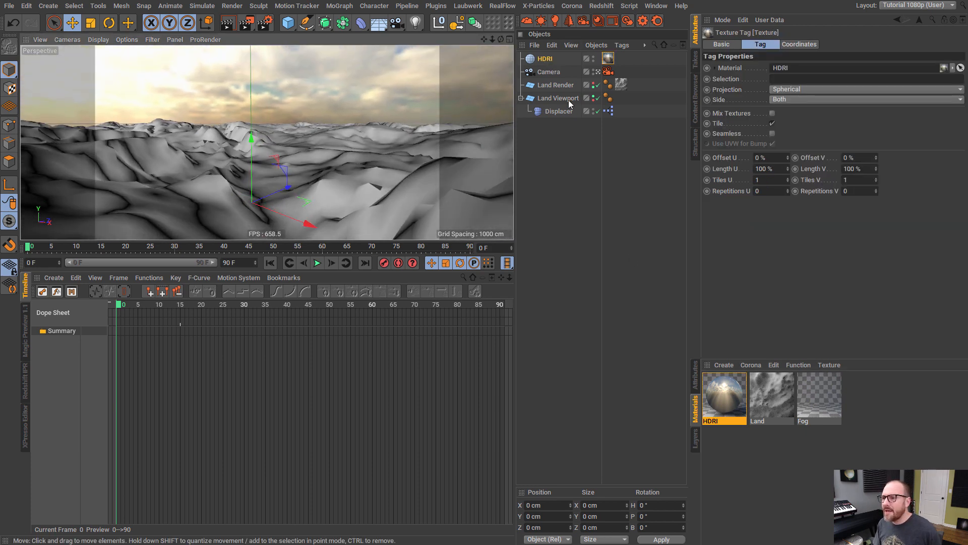
click(567, 63)
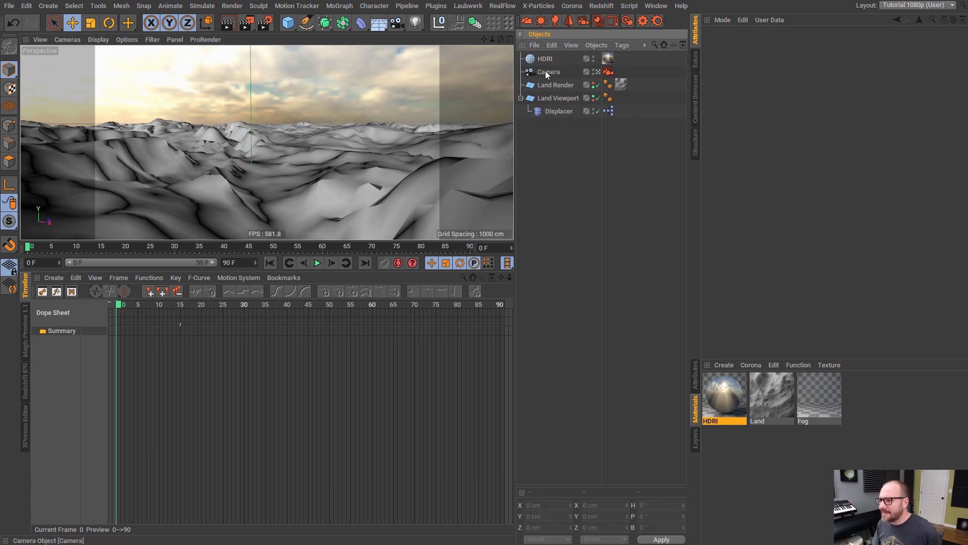
- Set the camera's focal length to 15 mm
click(545, 72)
drag(802, 91, 683, 73)
text(1)
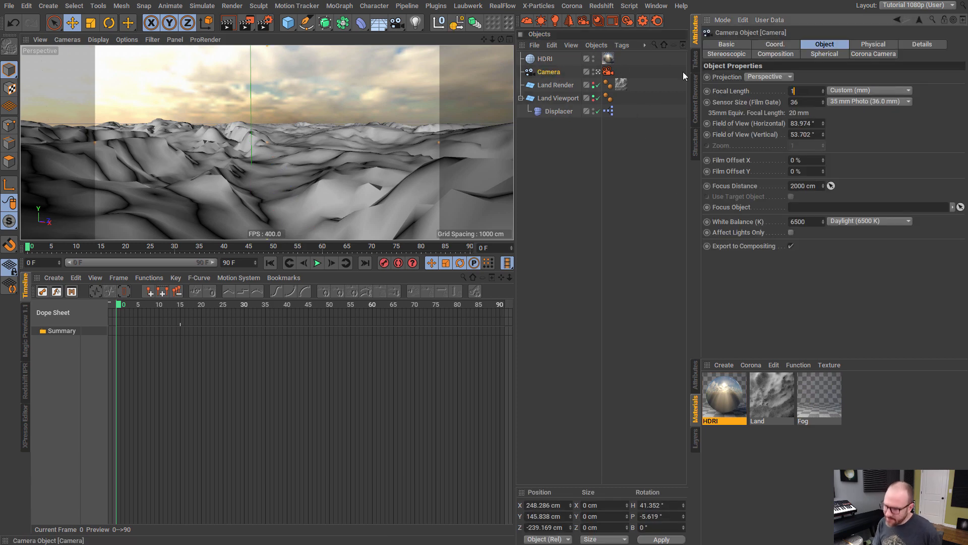
text(5)
key(Return)
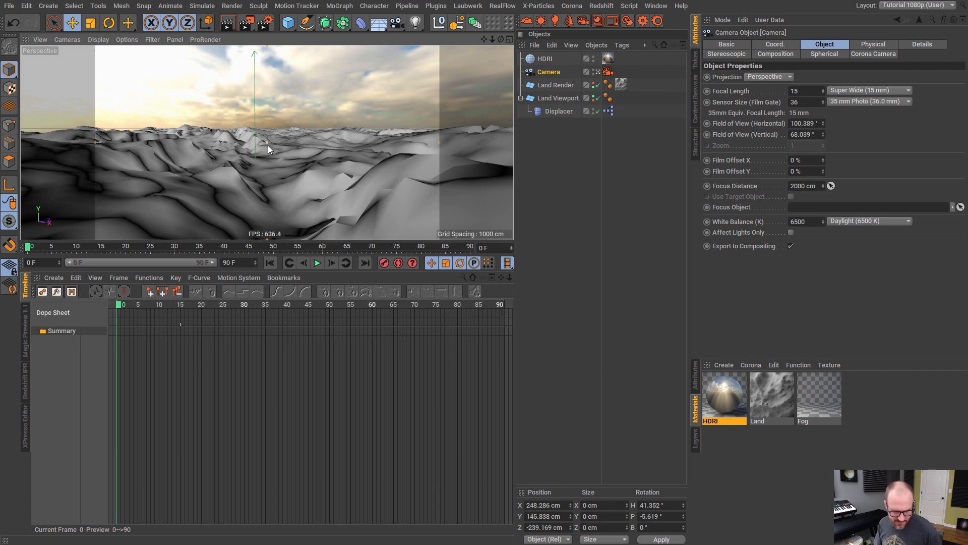
- Move the camera closer to the terrain ridges and start a Corona interactive render
alt+drag(268, 145, 260, 138)
alt+right_drag(260, 138, 285, 138)
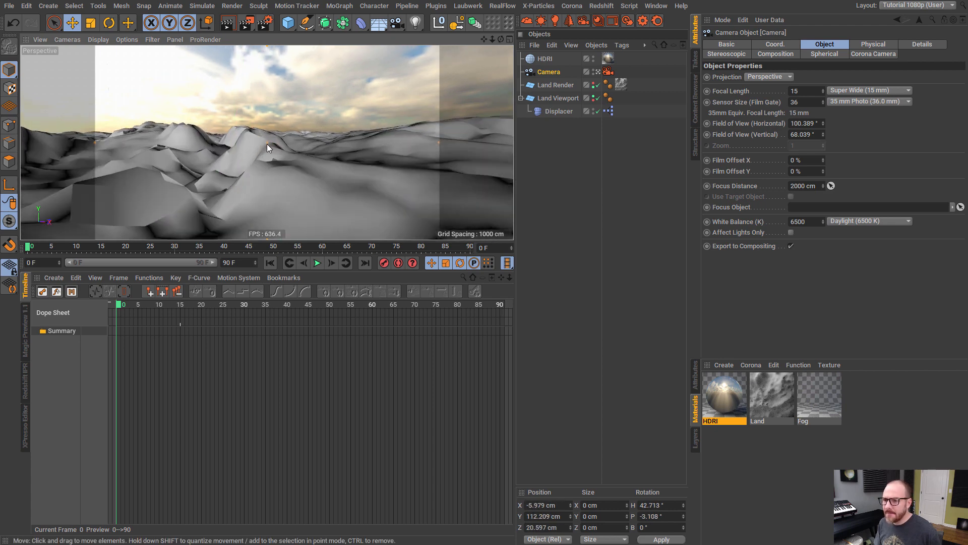
mouse_move(267, 144)
alt+mouse_down()
mouse_move(178, 146)
mouse_move(322, 143)
mouse_move(223, 143)
mouse_move(283, 145)
alt+mouse_up()
click(575, 168)
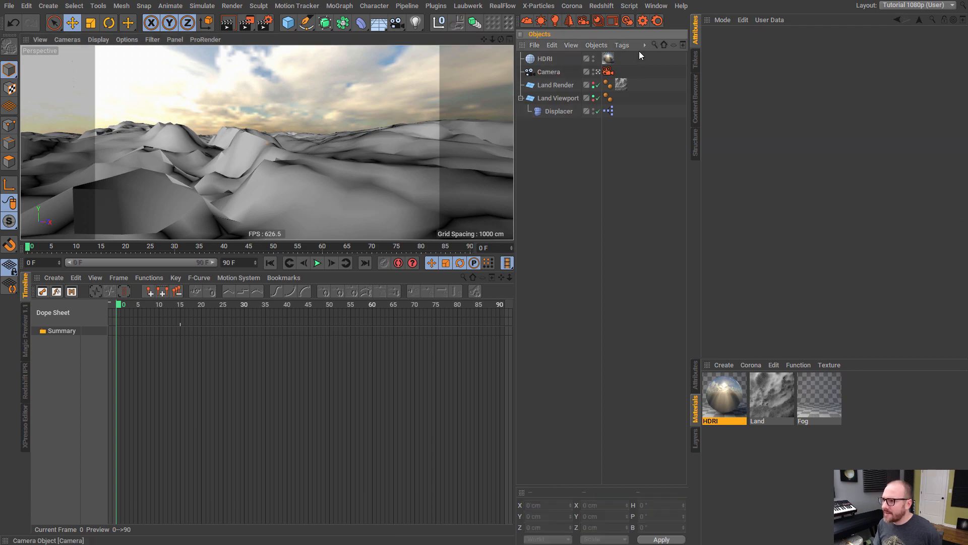
click(627, 21)
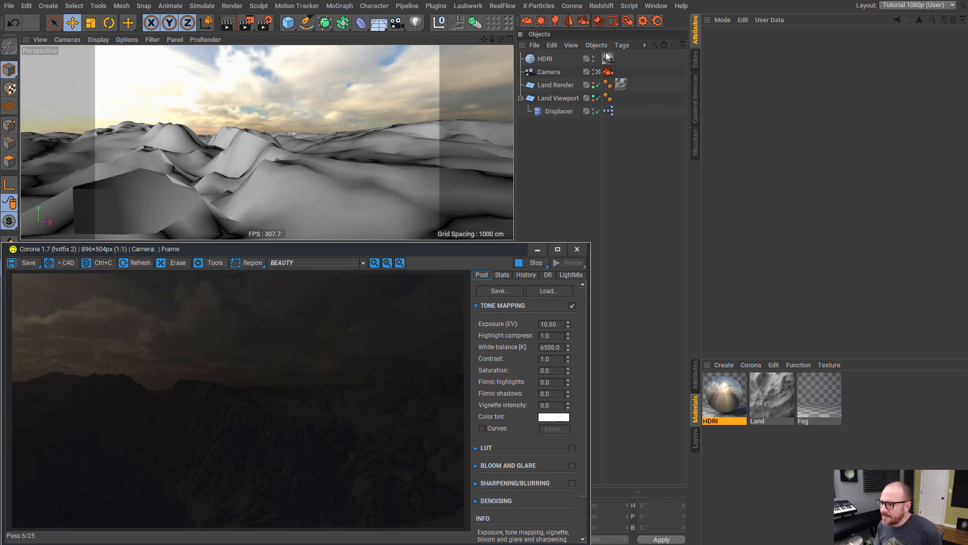
- Set the Corona camera tag's exposure to 15.6 EV and reframe the camera on a wider stretch of terrain
click(608, 71)
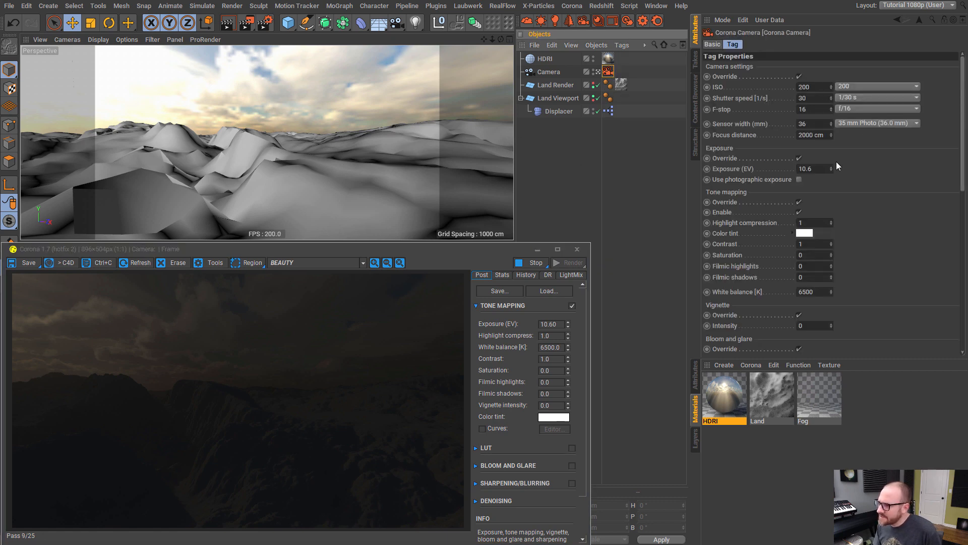
drag(832, 166, 844, 144)
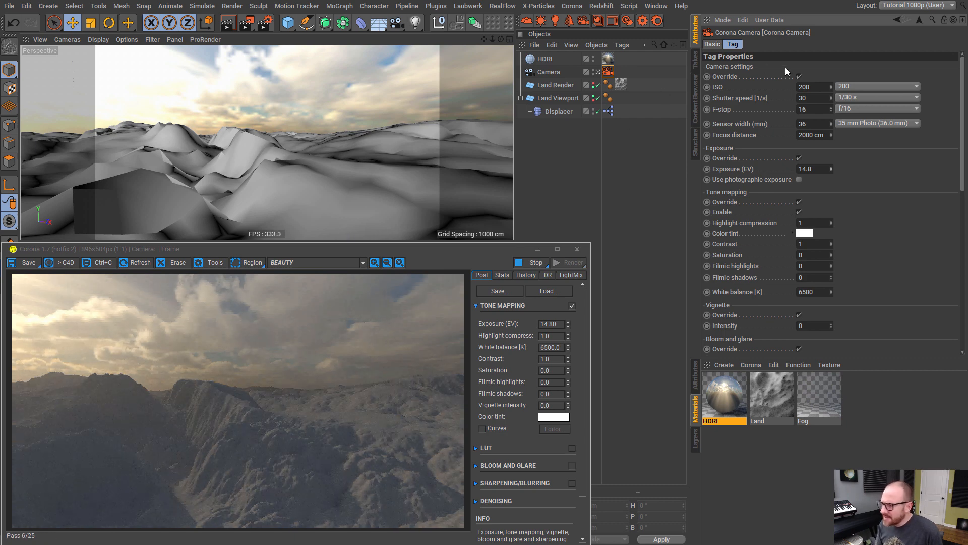
drag(833, 165, 832, 165)
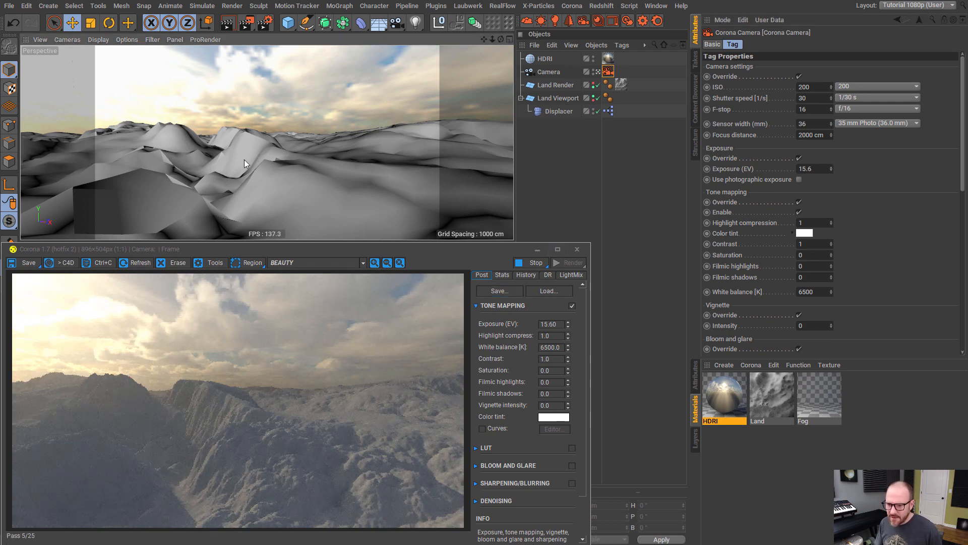
mouse_move(247, 159)
alt+mouse_down()
mouse_move(283, 152)
mouse_move(262, 165)
alt+mouse_up()
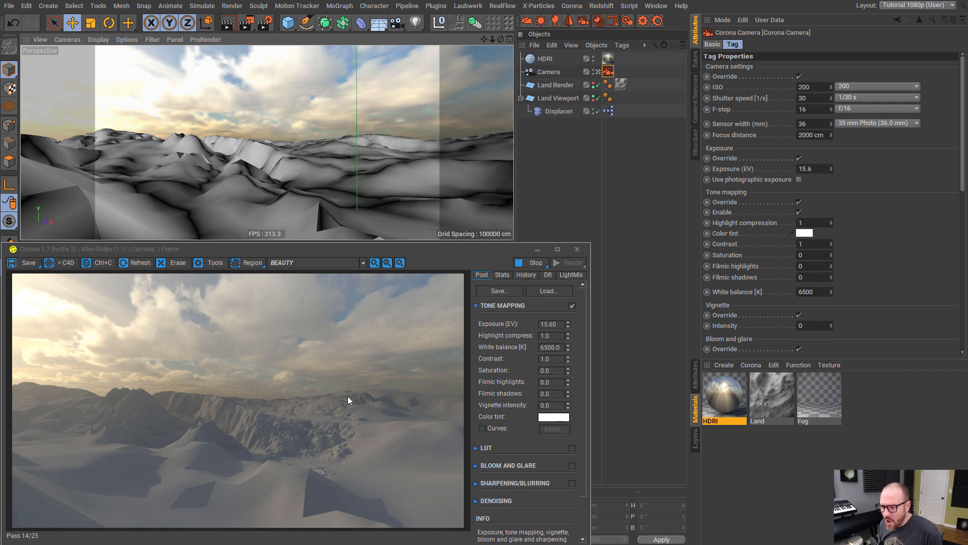
- Check the displacement screen size in Corona's performance settings
click(561, 152)
key(ctrl+b)
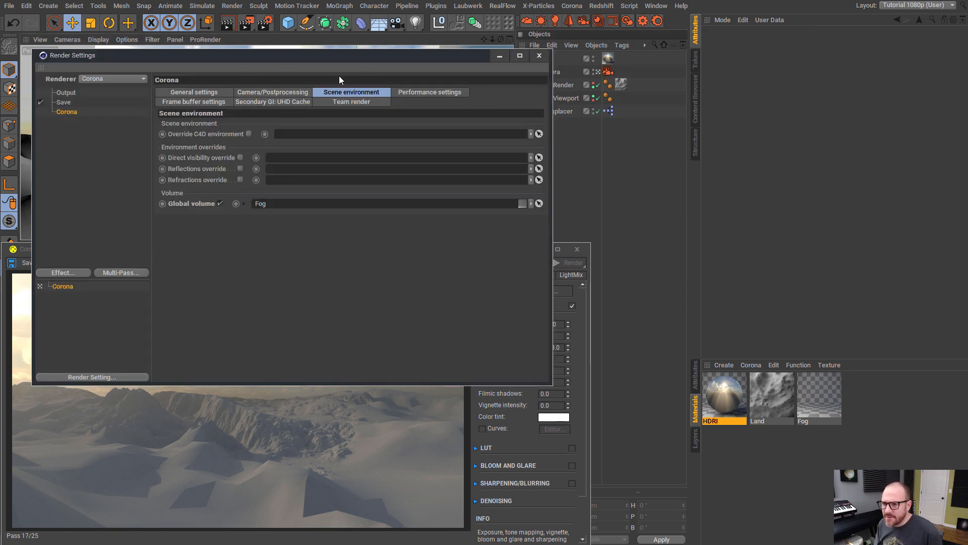
click(426, 92)
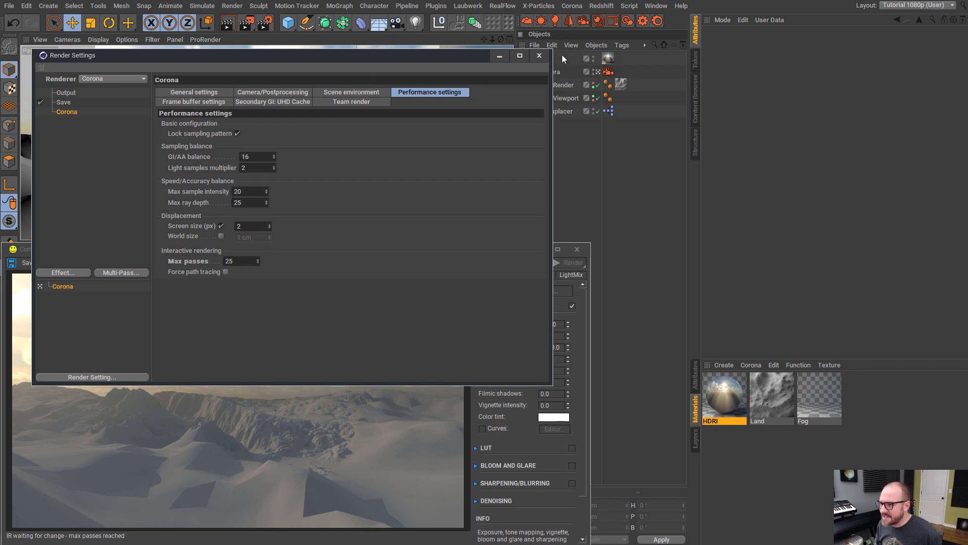
click(539, 56)
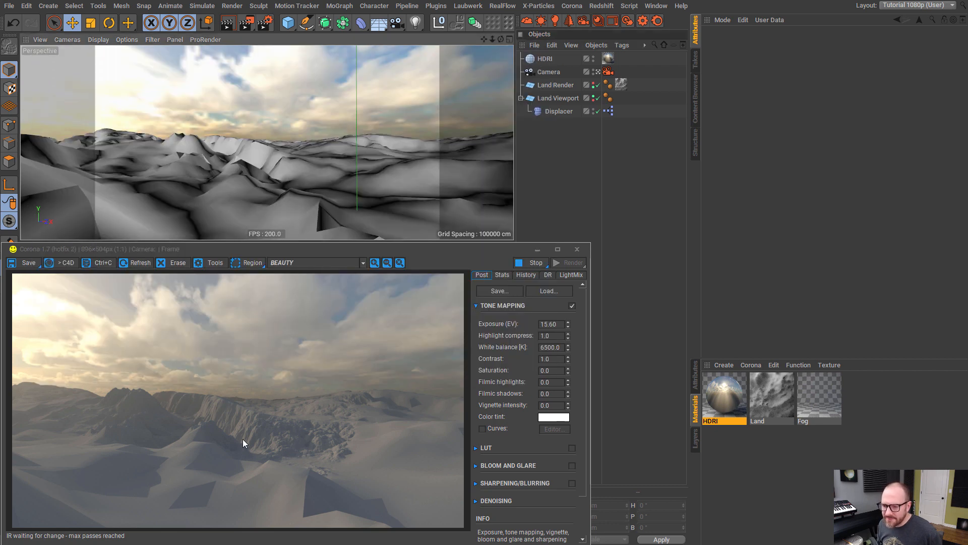
- Turn the camera toward the bright sun, restarting the interactive render to recalculate the terrain displacement
click(628, 20)
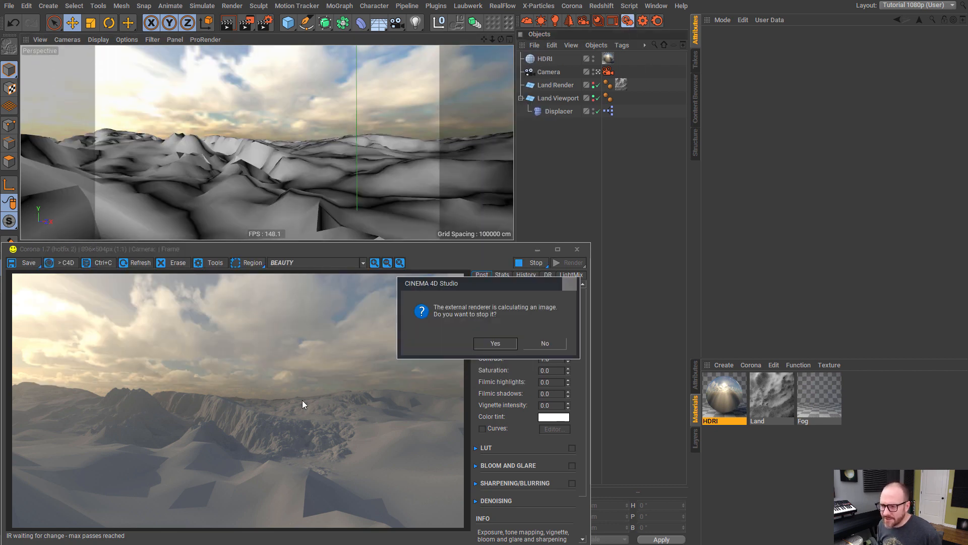
click(499, 343)
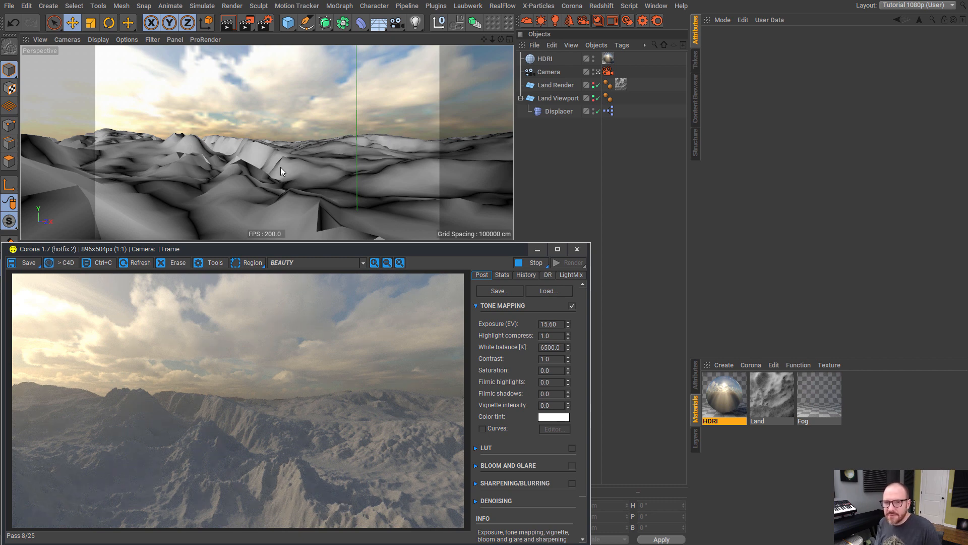
mouse_move(293, 162)
alt+mouse_down()
mouse_move(109, 162)
mouse_move(365, 144)
mouse_move(397, 156)
mouse_move(277, 170)
alt+mouse_up()
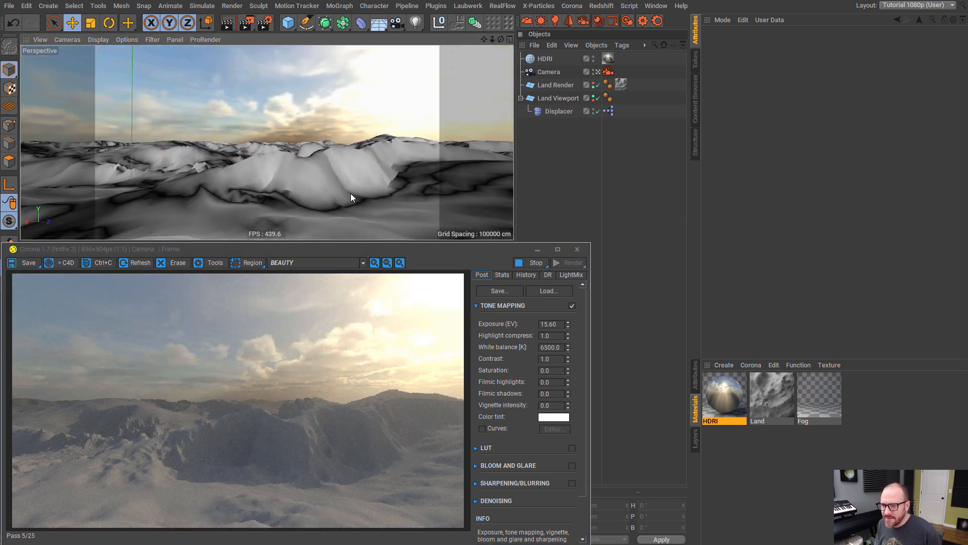
alt+drag(351, 197, 309, 164)
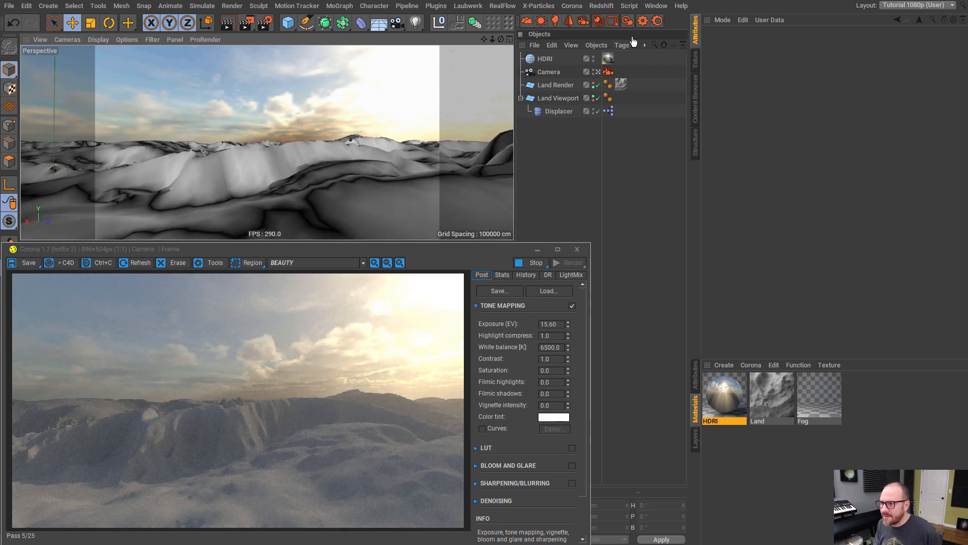
click(627, 20)
click(496, 342)
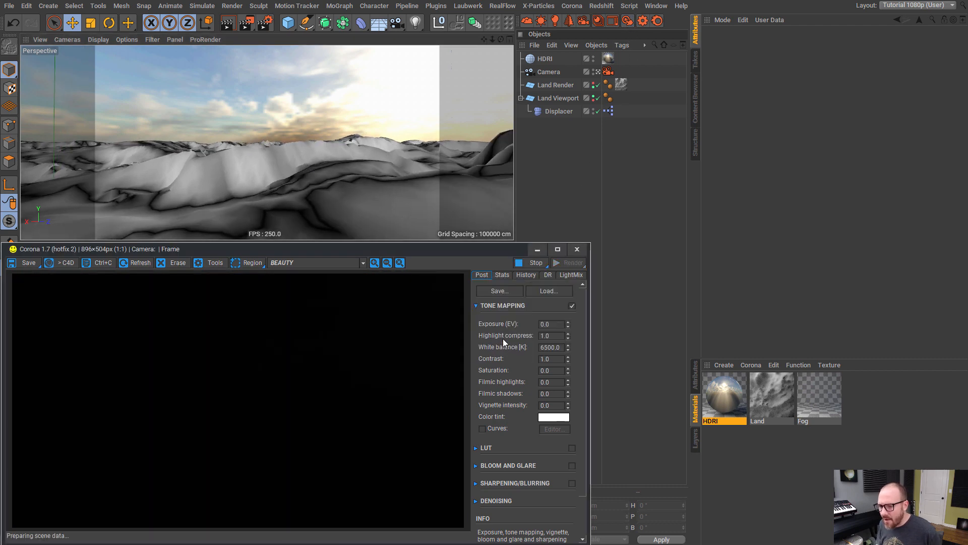
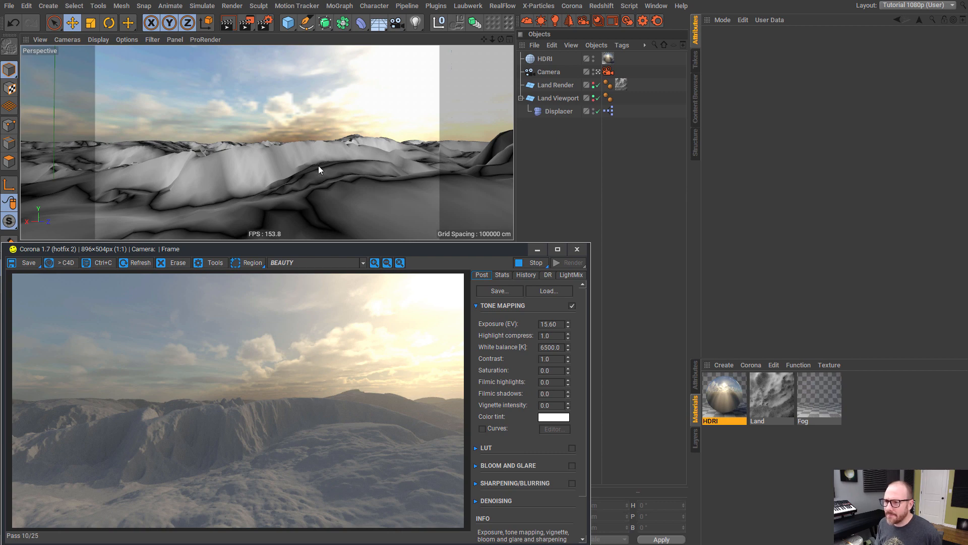
- Reposition the camera closer to the terrain's cliff face, looking toward the sun
mouse_move(295, 168)
alt+mouse_down()
mouse_move(333, 166)
mouse_move(284, 162)
alt+mouse_up()
scroll(288, 165, up, 5)
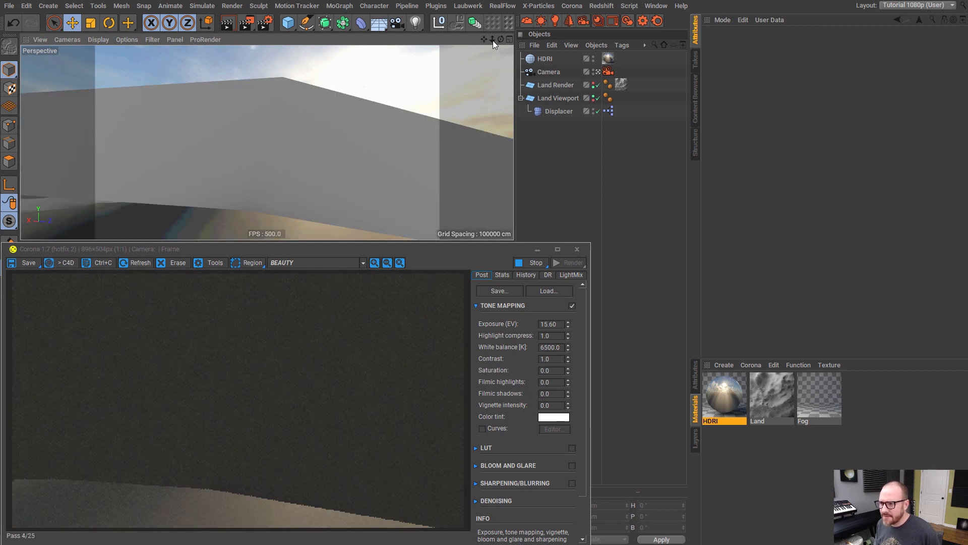
drag(493, 41, 588, 40)
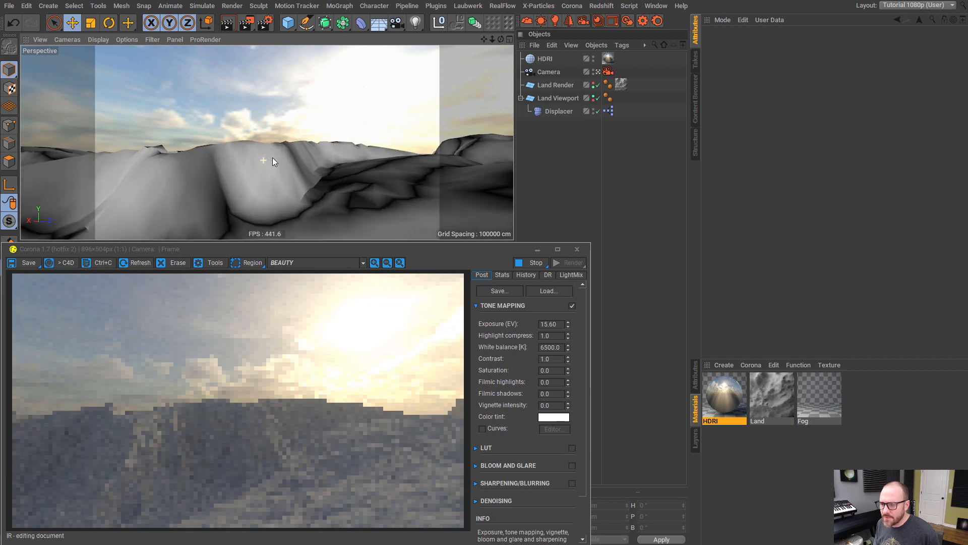
scroll(272, 158, down, 1)
alt+drag(274, 154, 264, 157)
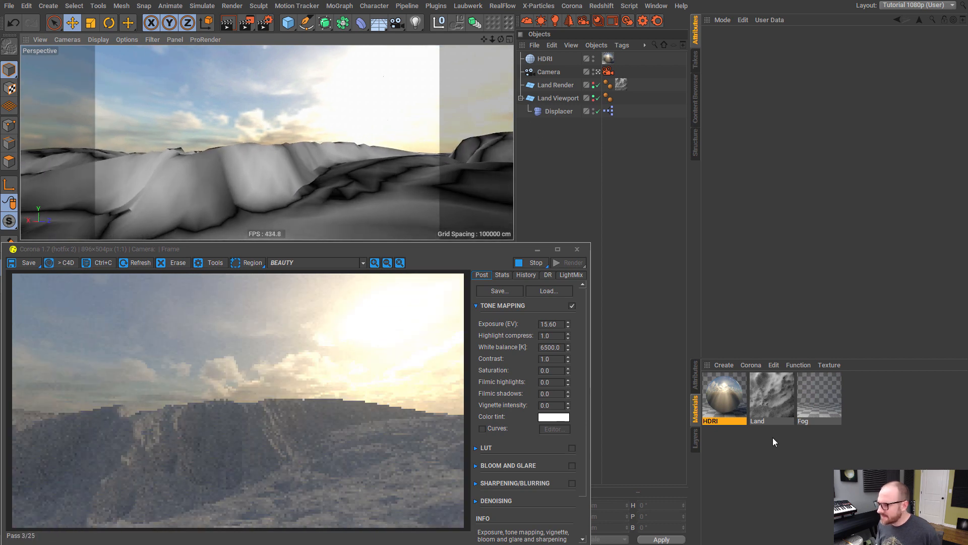
- Set the Fog volume material's directionality to 0.65 and its absorption distance to 500 cm
click(819, 398)
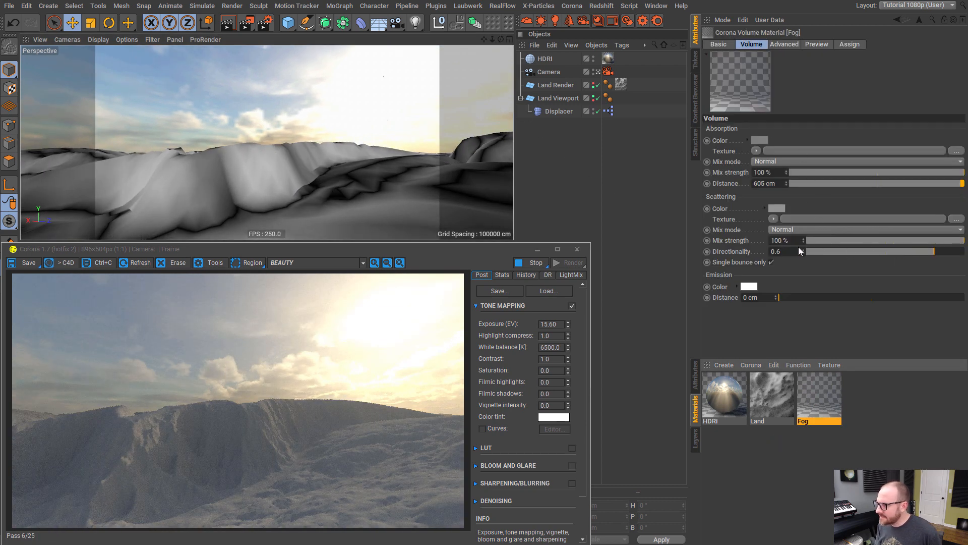
click(804, 249)
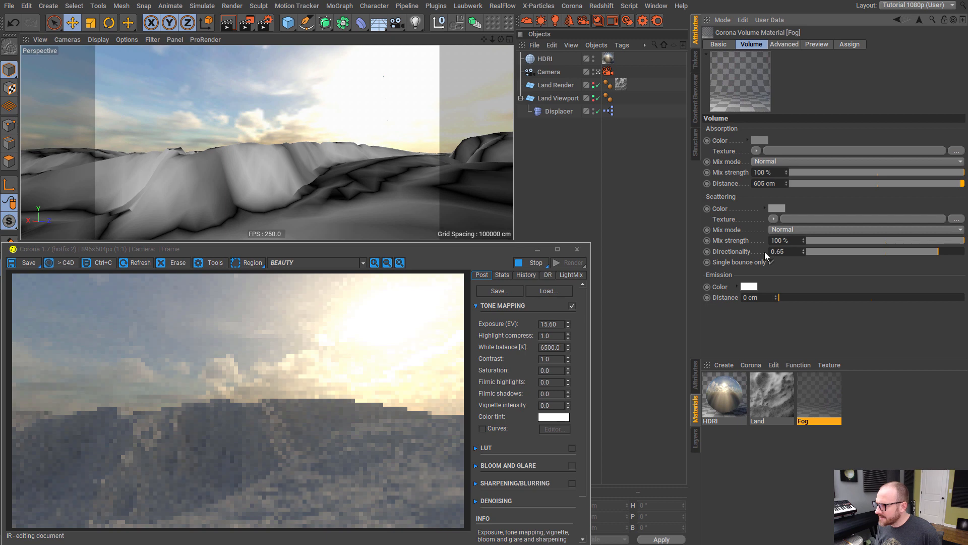
click(775, 183)
text(500)
key(Return)
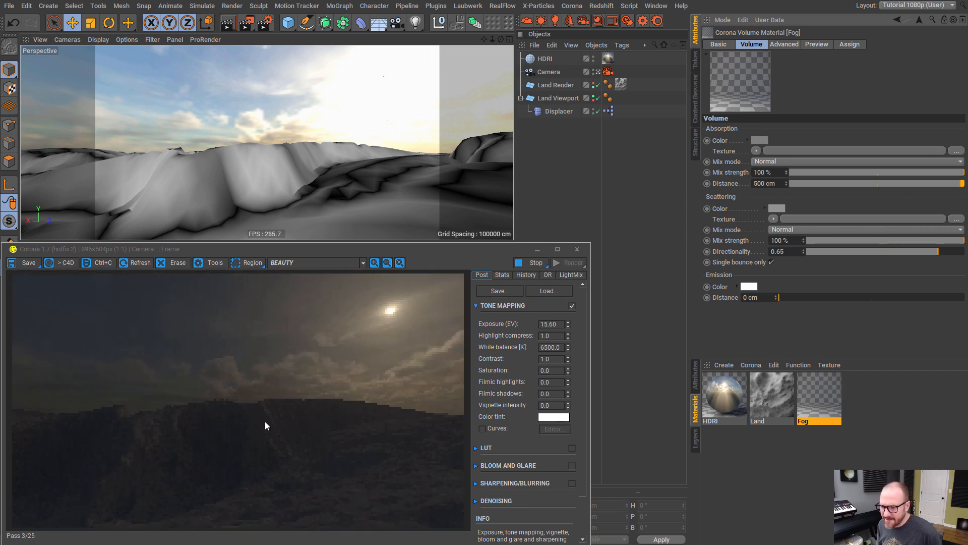
- Set the Corona camera tag's exposure to 18.1 EV and reframe the camera on the tall ridge
click(608, 71)
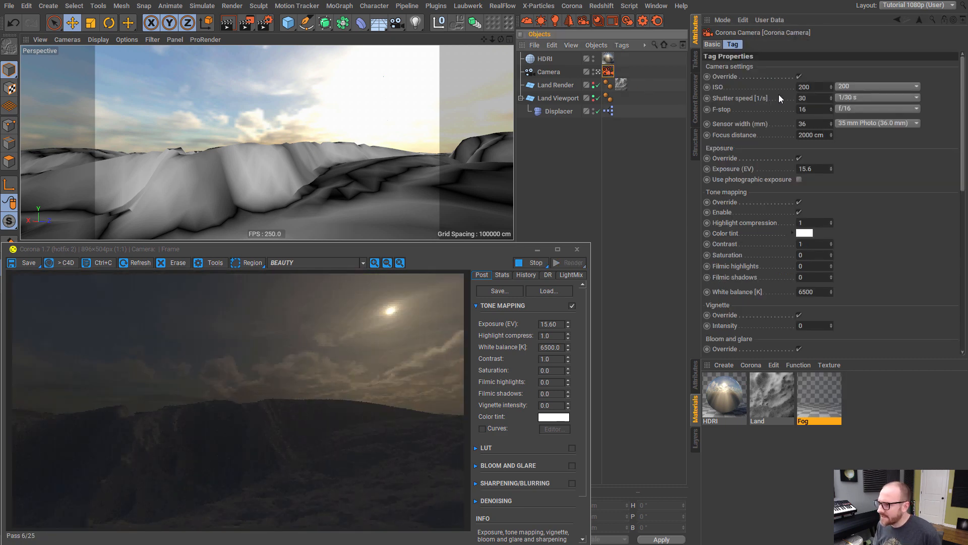
drag(831, 167, 839, 152)
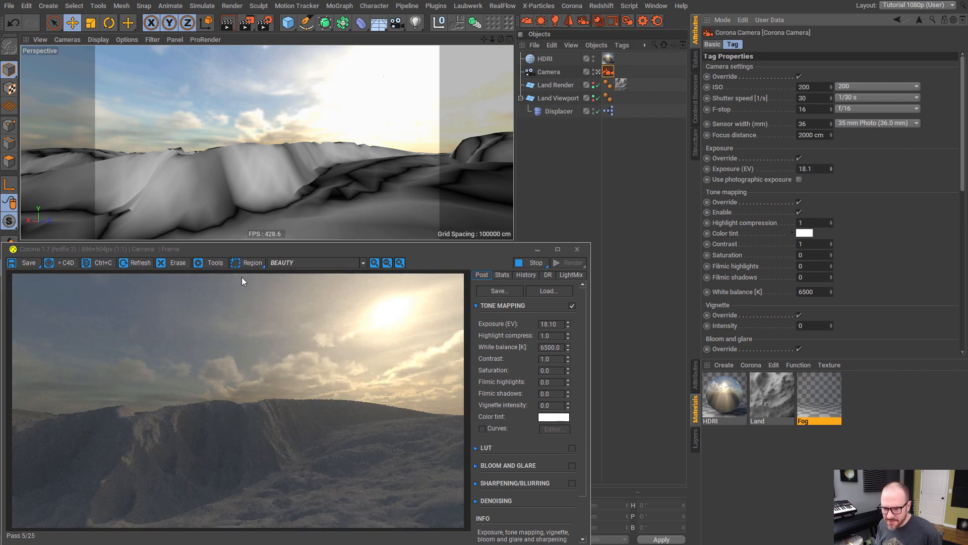
mouse_move(294, 154)
alt+mouse_down()
mouse_move(239, 163)
mouse_move(287, 158)
alt+mouse_up()
alt+drag(361, 159, 307, 150)
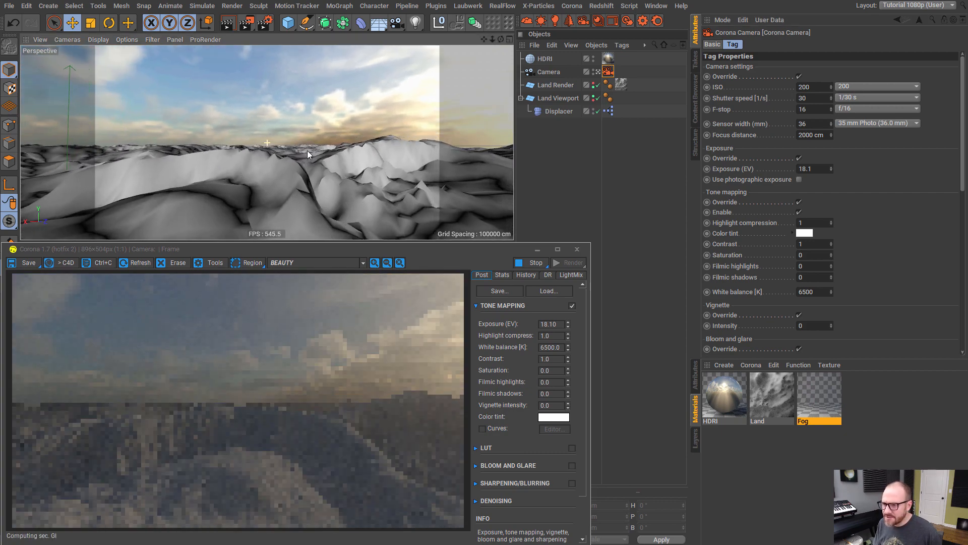
mouse_move(364, 164)
alt+mouse_down()
mouse_move(312, 150)
mouse_move(362, 159)
alt+mouse_up()
- Lighten the absorption and scattering colors of the Fog volume material
click(822, 405)
click(822, 405)
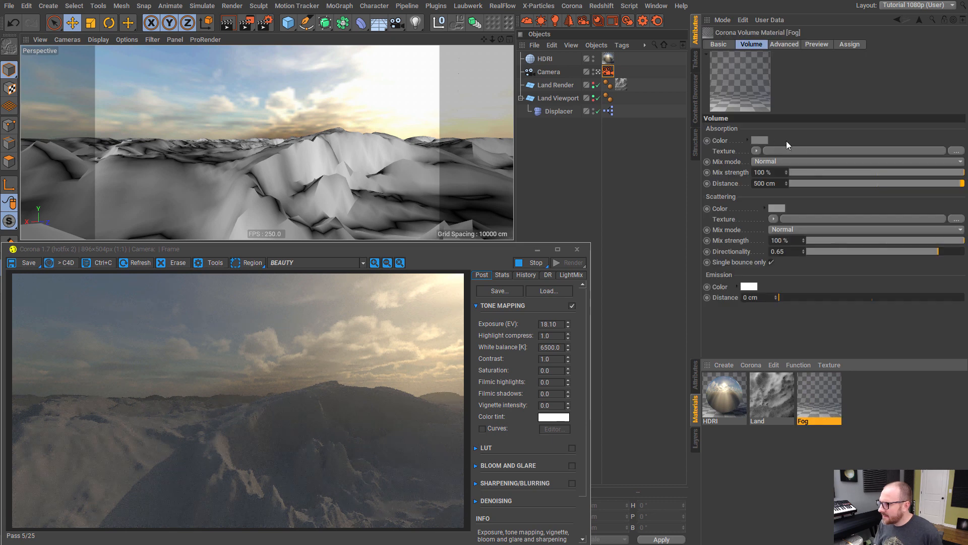
click(764, 141)
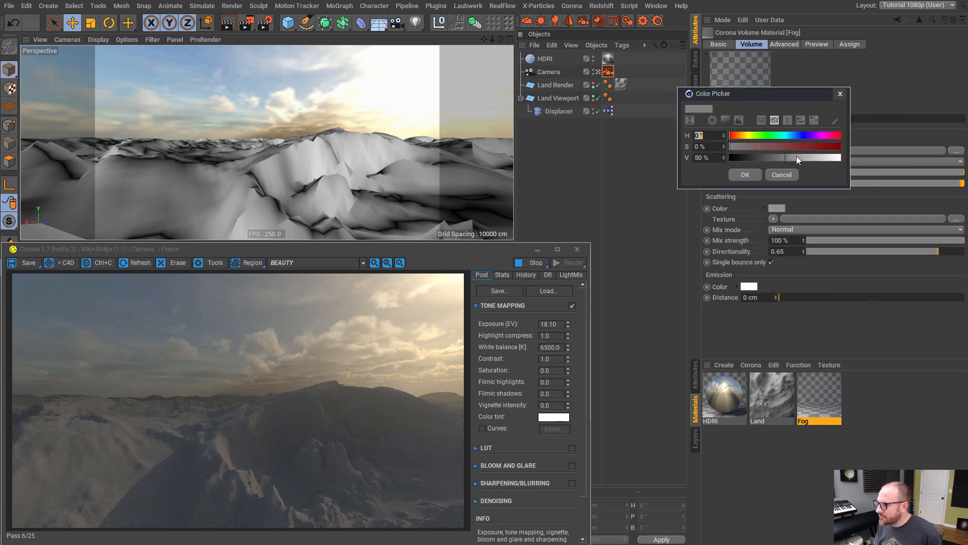
click(777, 209)
click(753, 247)
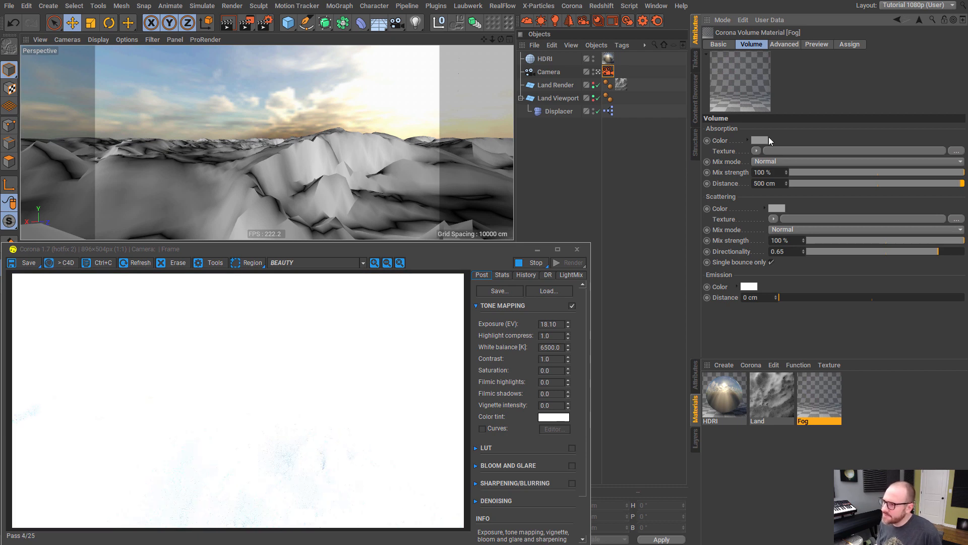
- Set the Corona camera tag's exposure to 13.6 EV
click(608, 71)
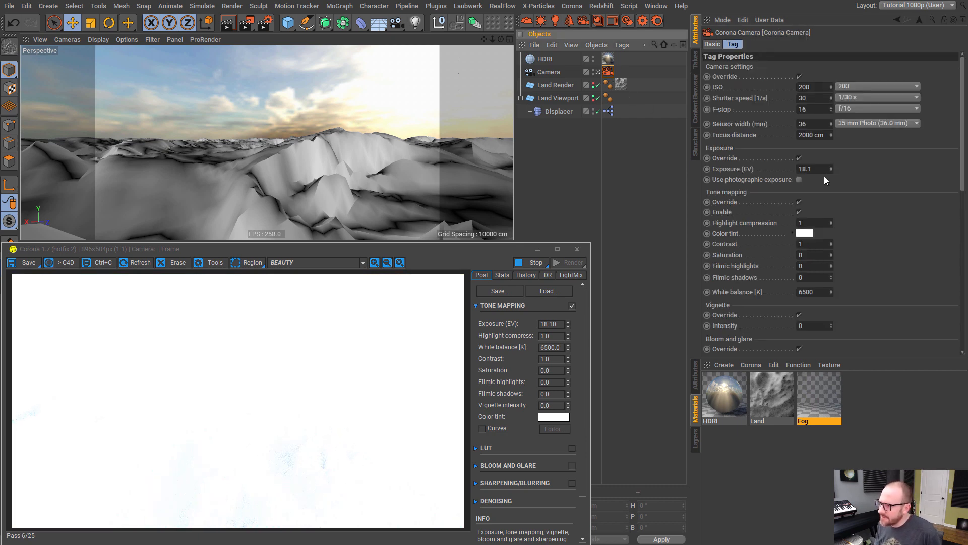
drag(831, 169, 832, 200)
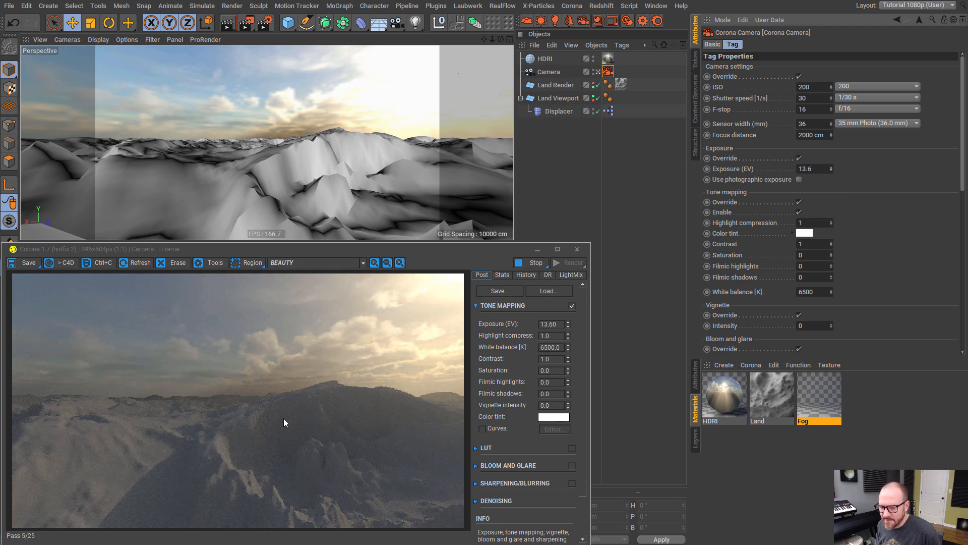
click(562, 161)
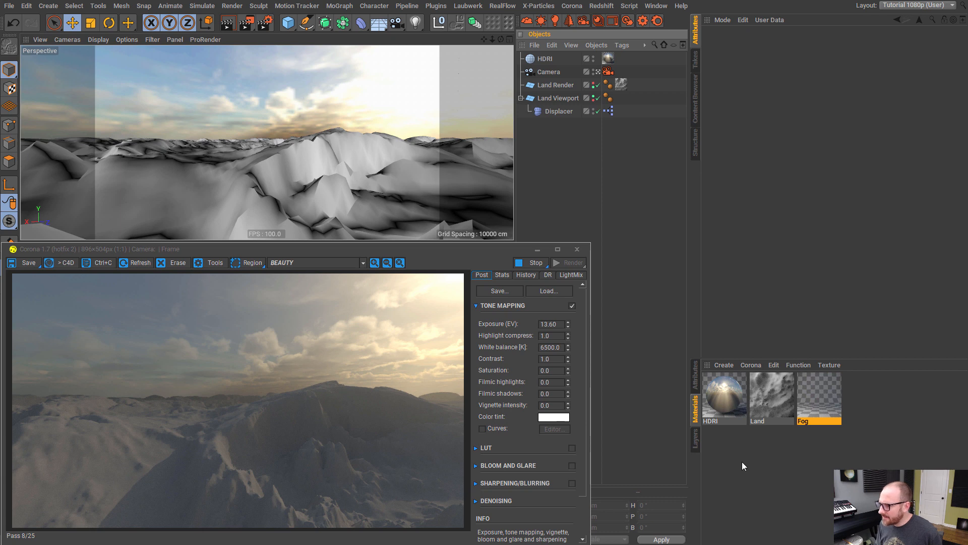
- Set the maximum displacement level of the Land material to 250 cm
click(767, 396)
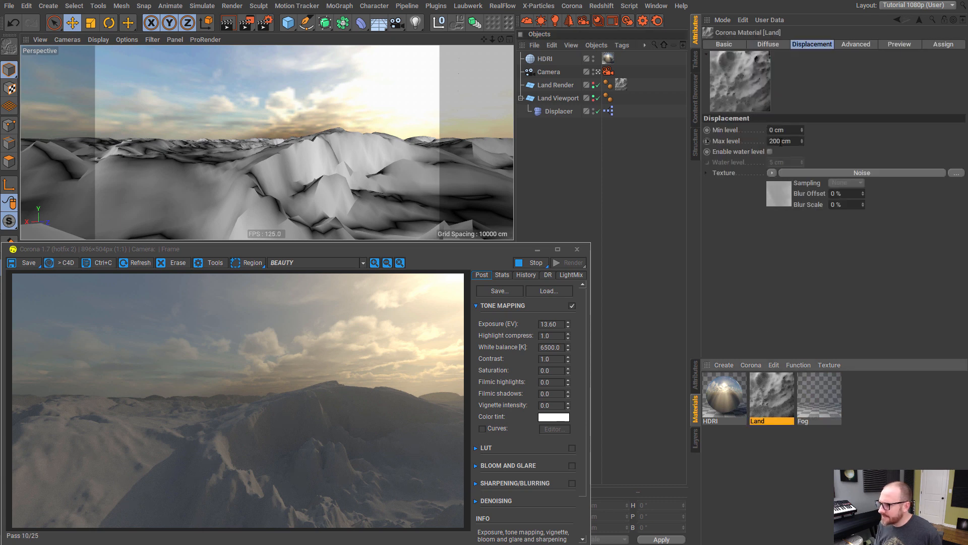
drag(780, 141, 700, 139)
text(250)
key(Return)
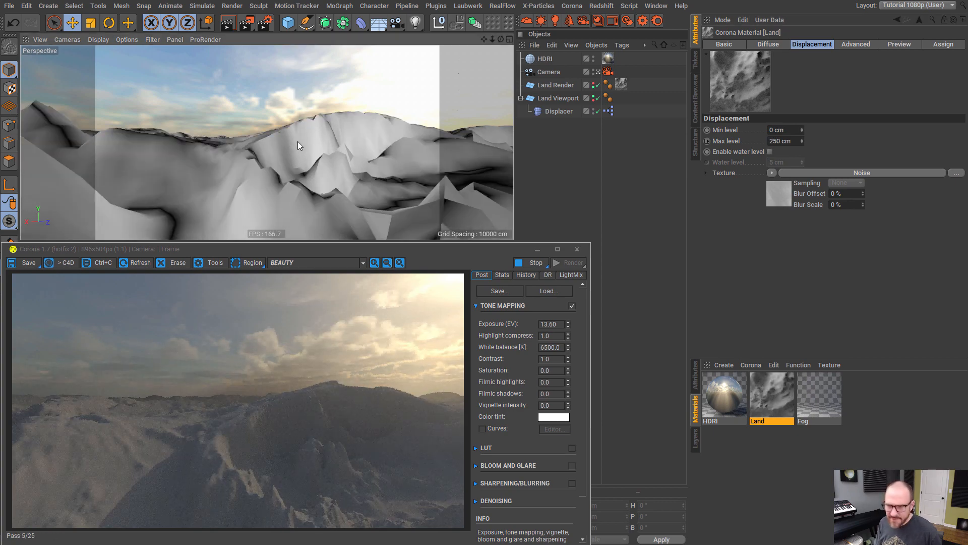
- Move and rotate the camera to frame the large ridge beyond the foreground slope, with the sun out of frame
alt+right_drag(298, 141, 373, 146)
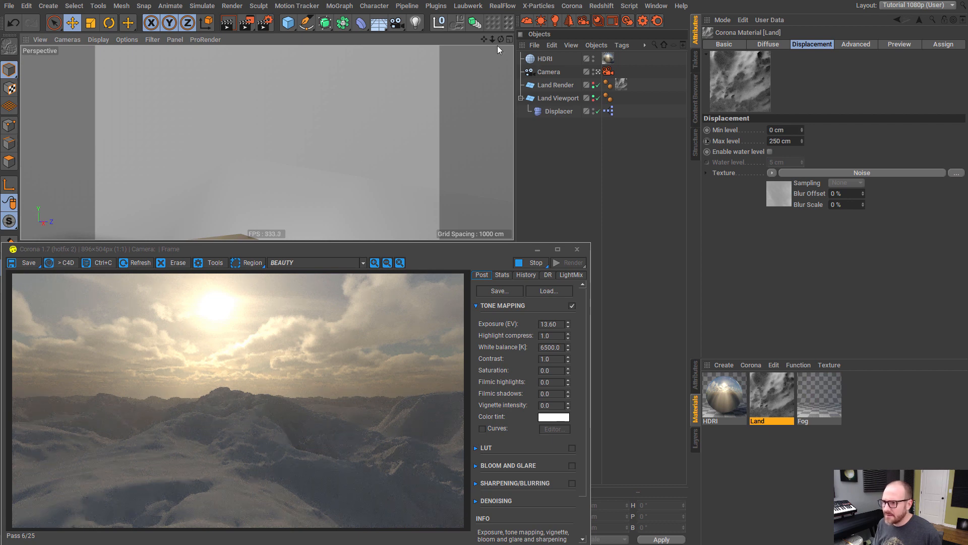
drag(484, 40, 464, 108)
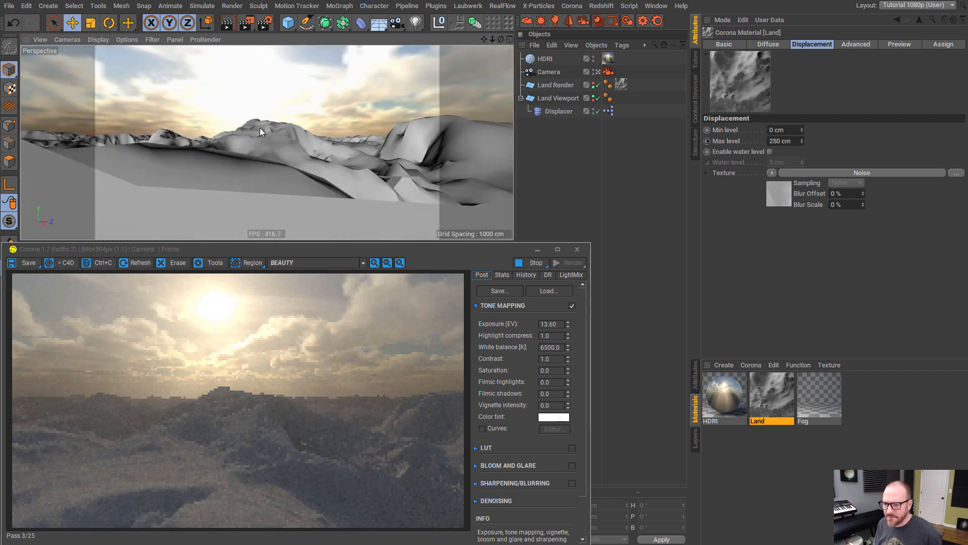
alt+right_drag(259, 128, 422, 126)
alt+drag(310, 134, 271, 141)
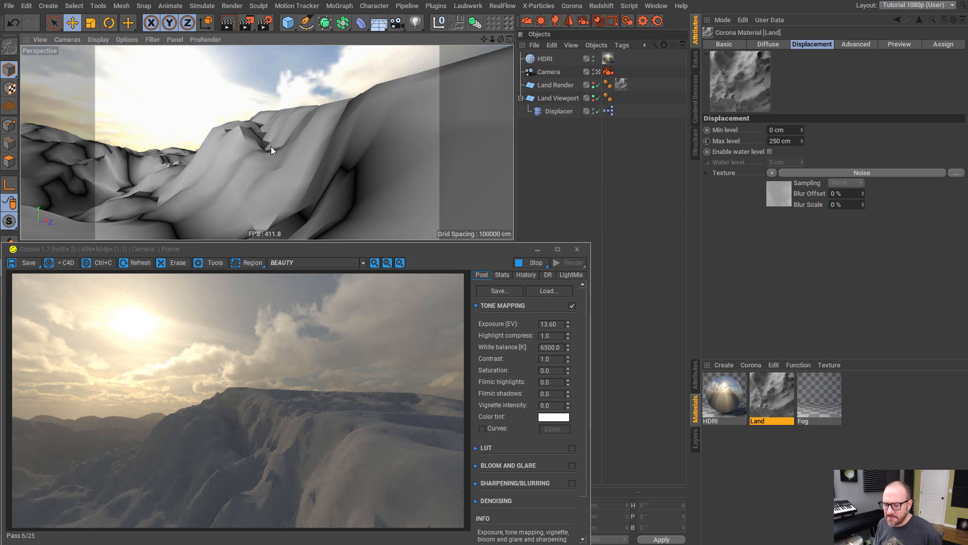
alt+drag(265, 147, 286, 141)
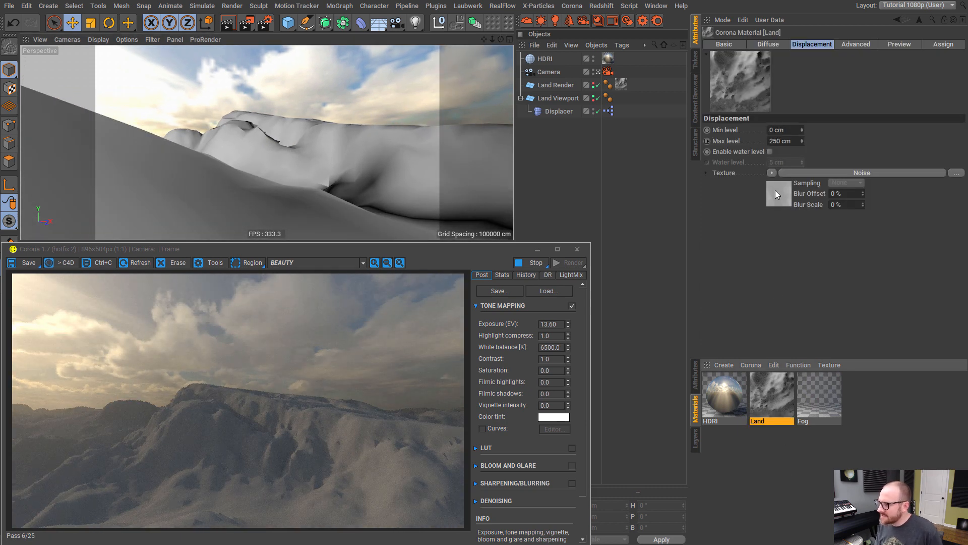
- Set the seed of the Land material's displacement noise to 1089
click(777, 173)
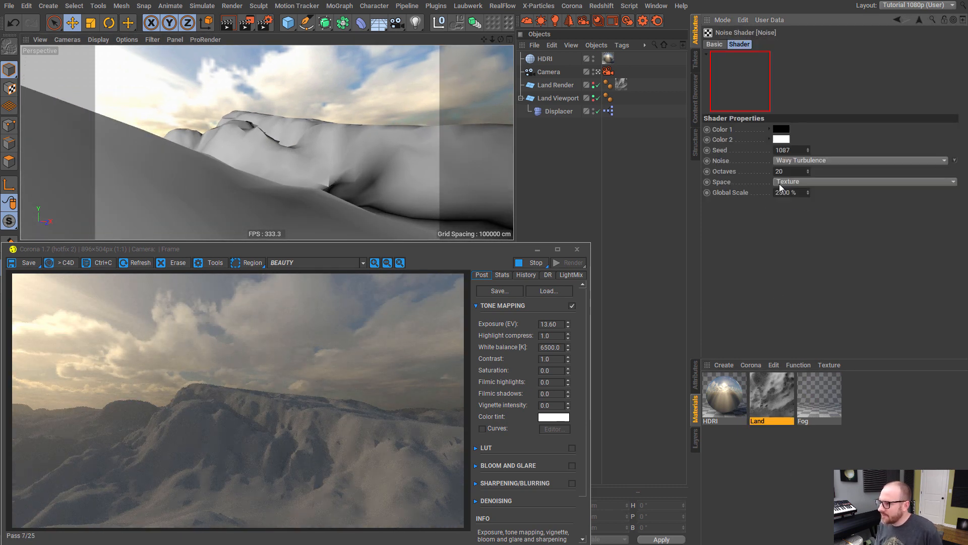
click(809, 149)
click(809, 149)
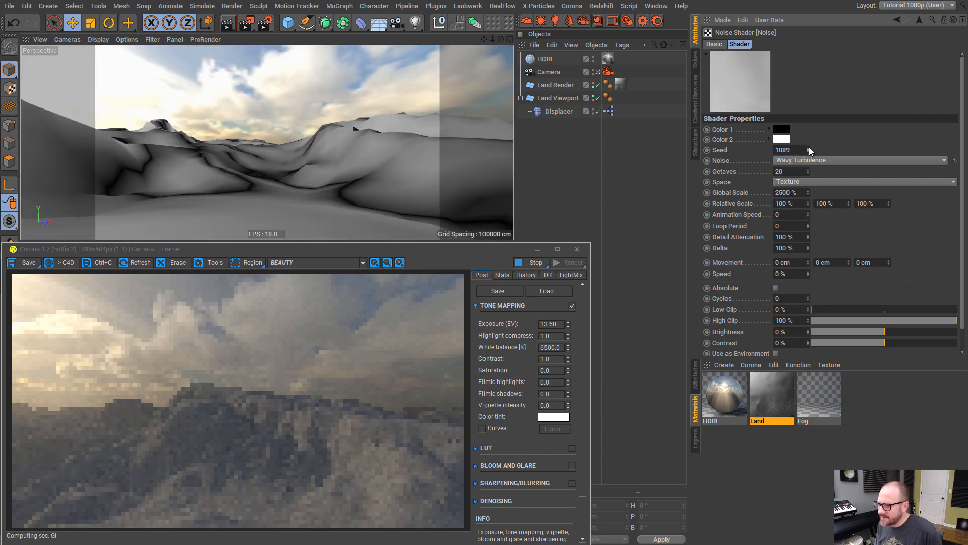
- Refresh the interactive render's displaced terrain and move the camera slightly forward into the valley
click(629, 18)
click(490, 345)
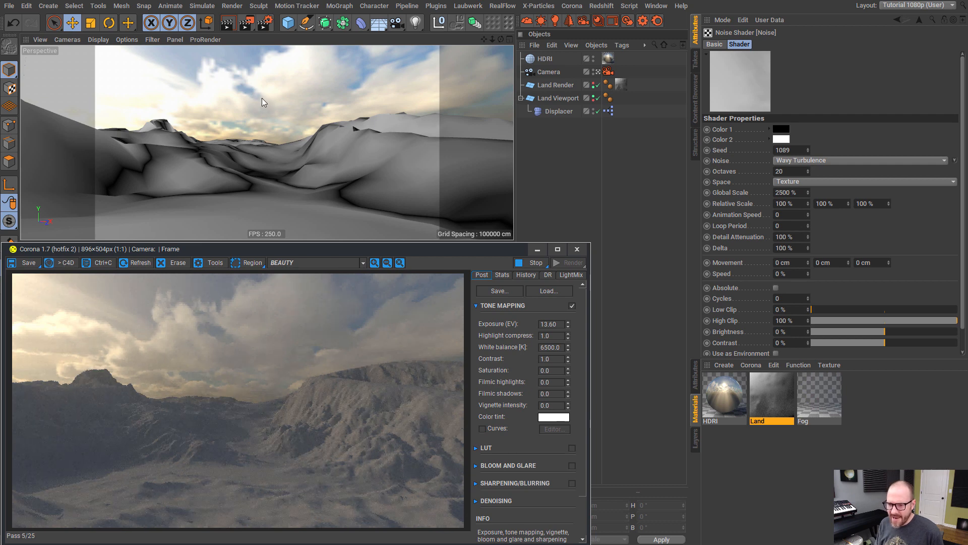
scroll(263, 155, up, 5)
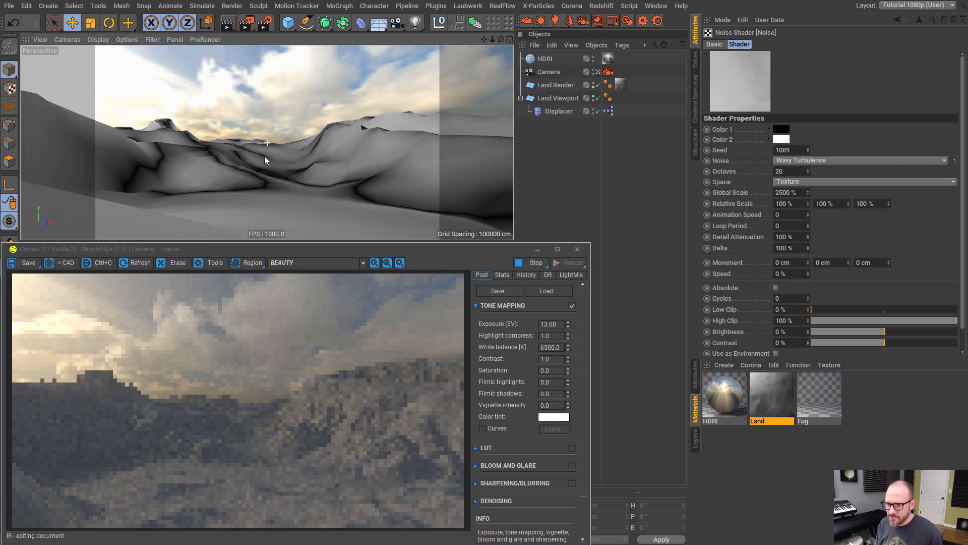
scroll(252, 156, up, 5)
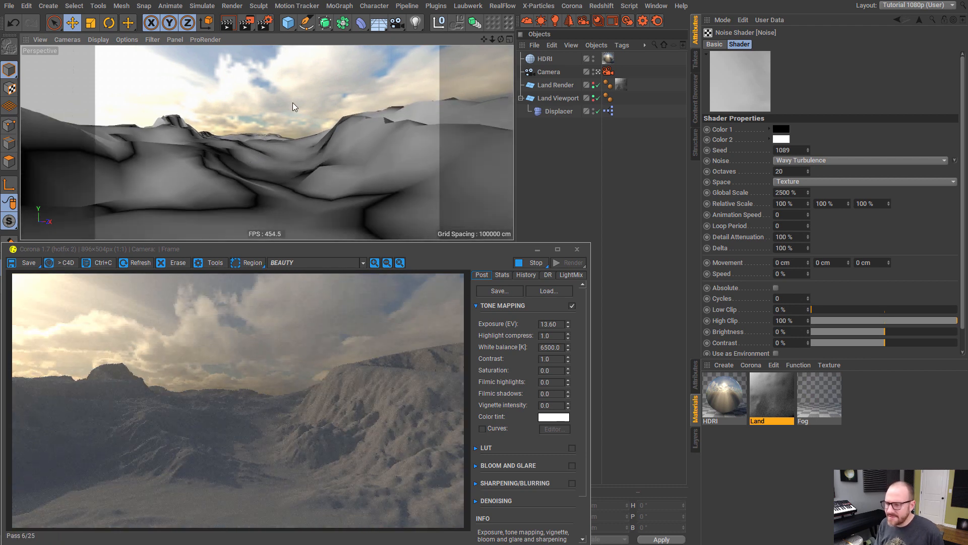
- Wrap the Land material's displacement noise in a Layer shader and add a second Noise layer above it
click(765, 406)
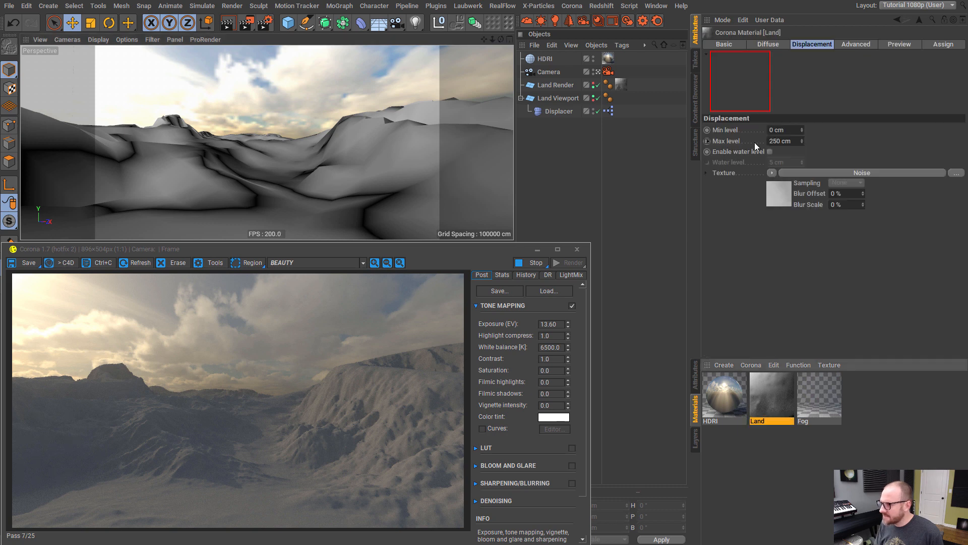
click(772, 173)
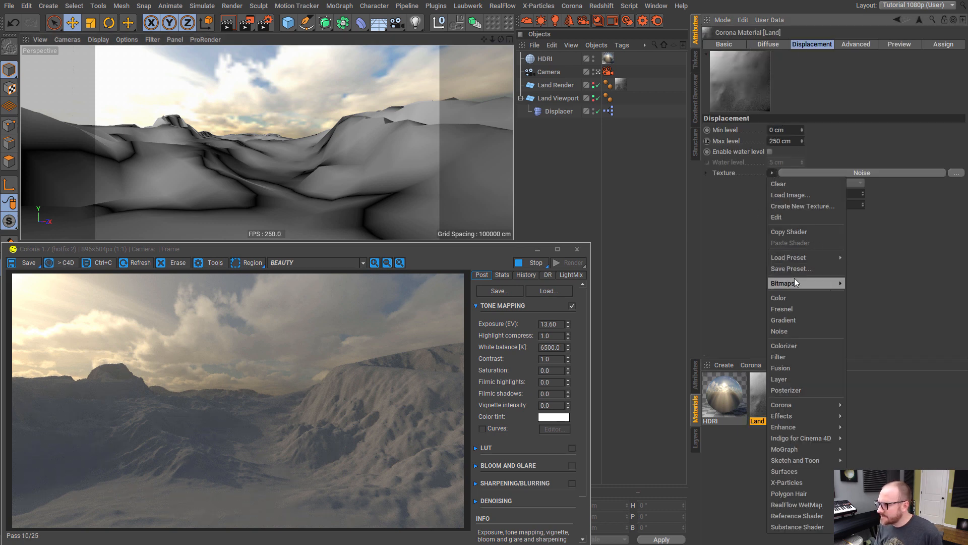
click(790, 379)
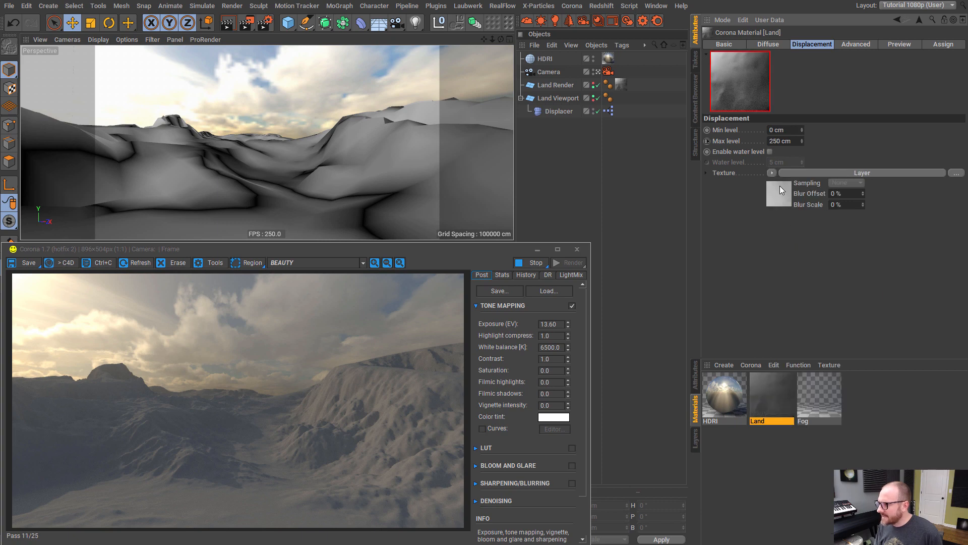
click(780, 179)
click(758, 140)
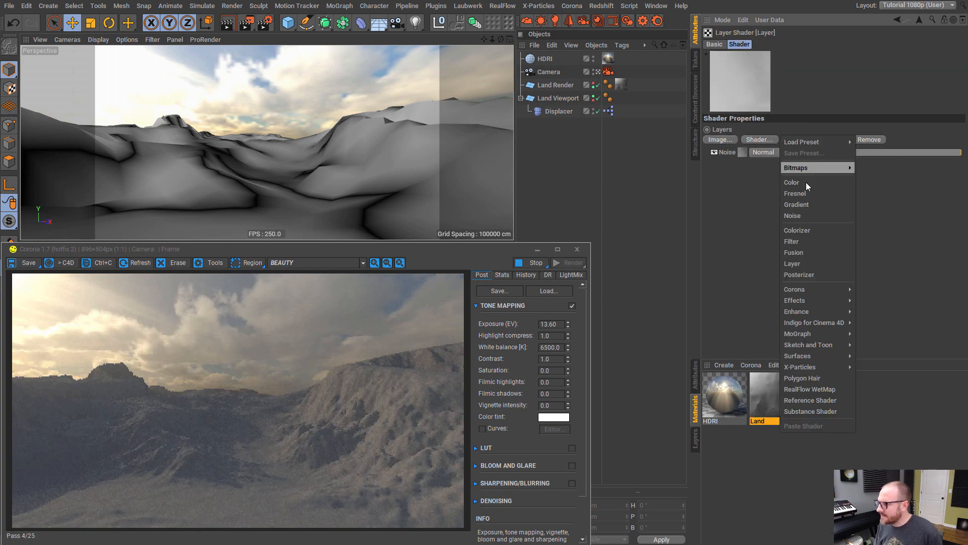
click(794, 215)
- Configure the added noise layer as Luka with seed 694, octaves 7.8 and a global scale of 1500%
click(773, 153)
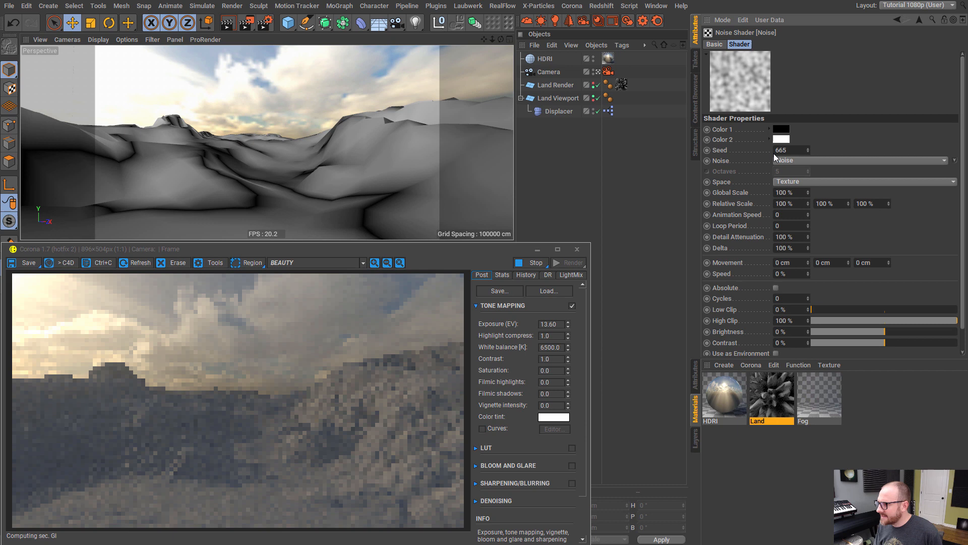
click(821, 161)
click(795, 306)
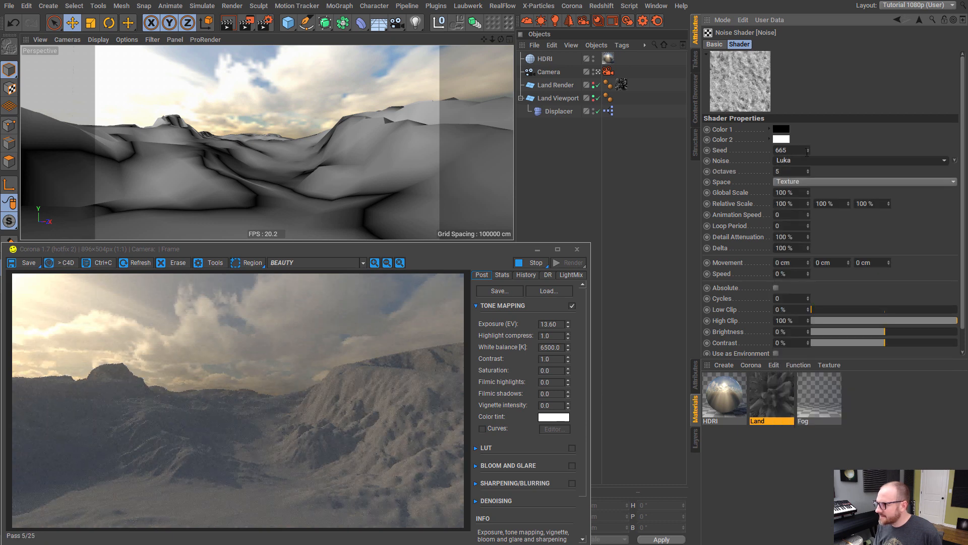
drag(810, 149, 825, 109)
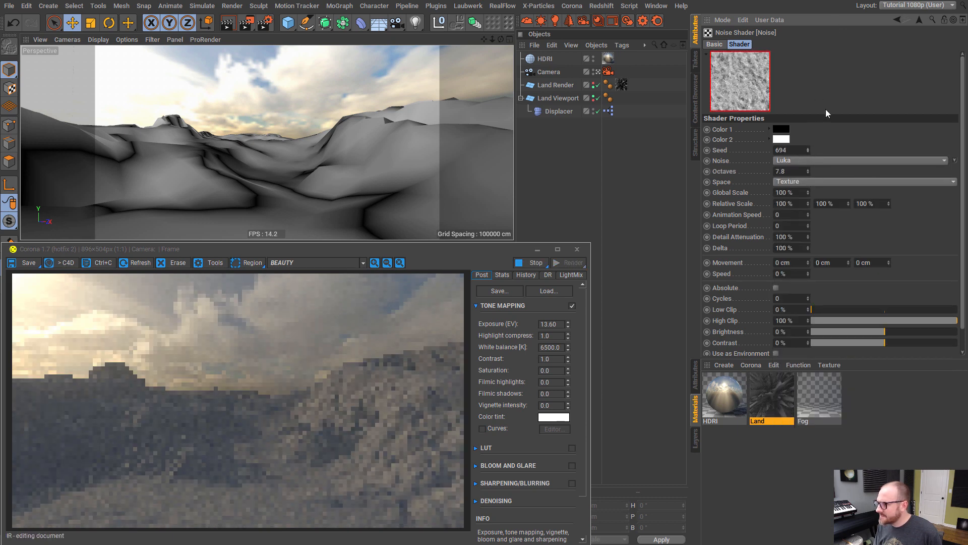
drag(808, 193, 824, 107)
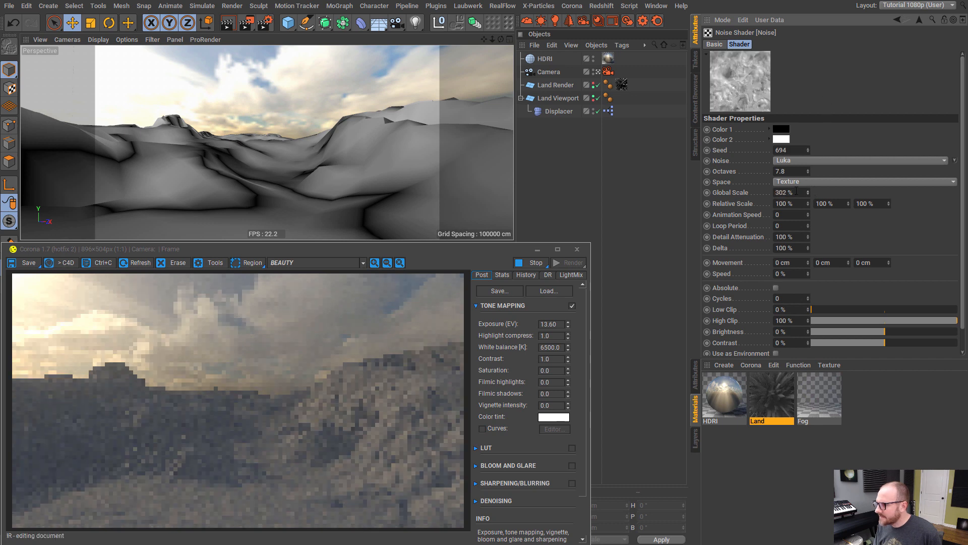
text(1500)
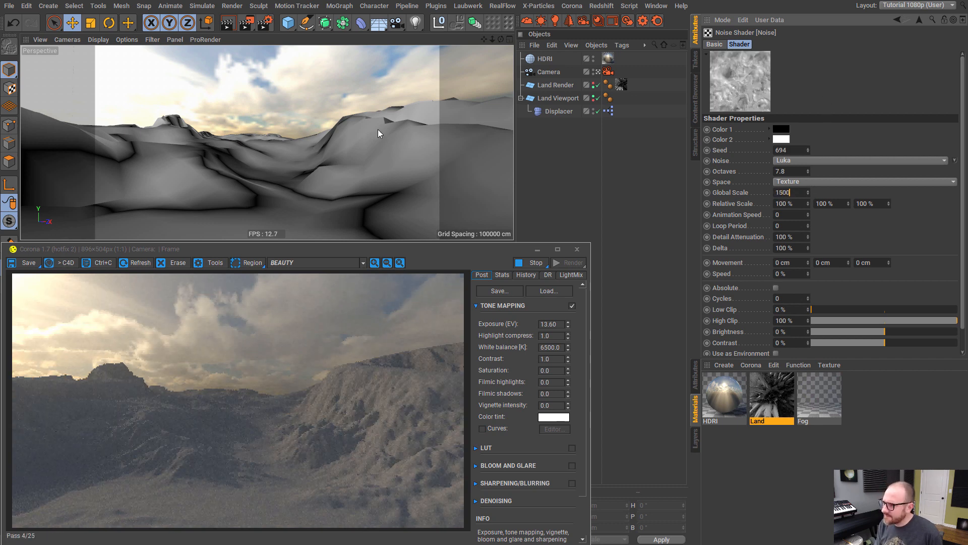
key(Return)
- Blend the Luka noise layer in Multiply mode at 4% strength and refresh the interactive render
click(920, 19)
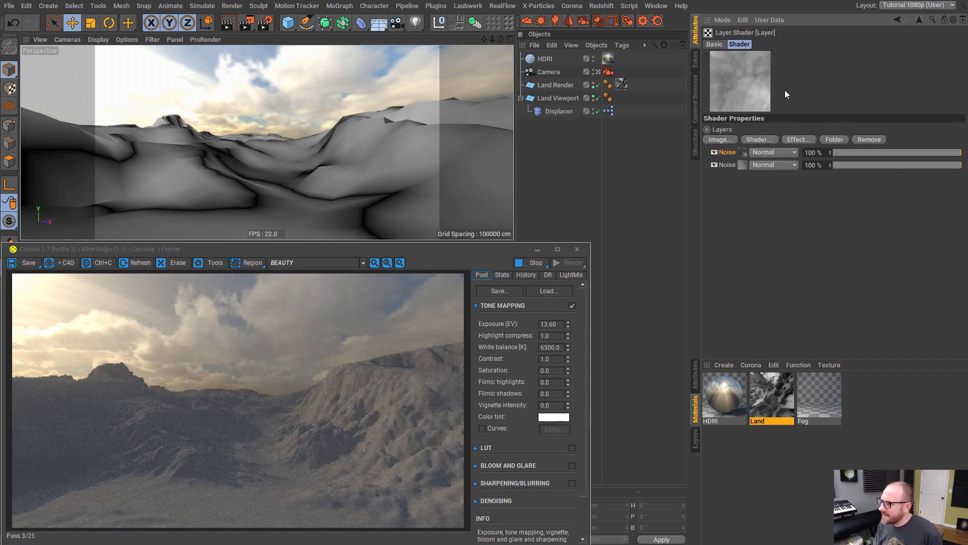
click(763, 153)
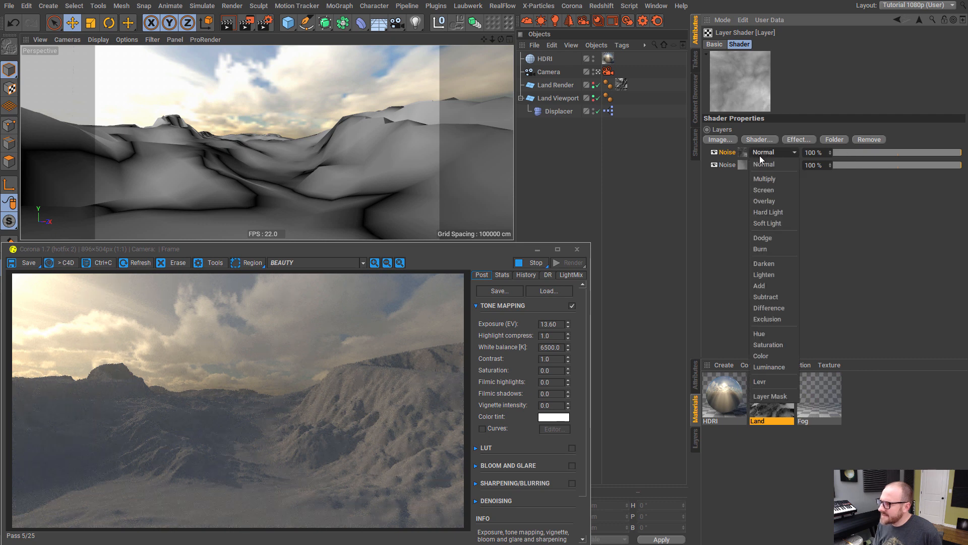
click(767, 186)
drag(851, 152, 837, 153)
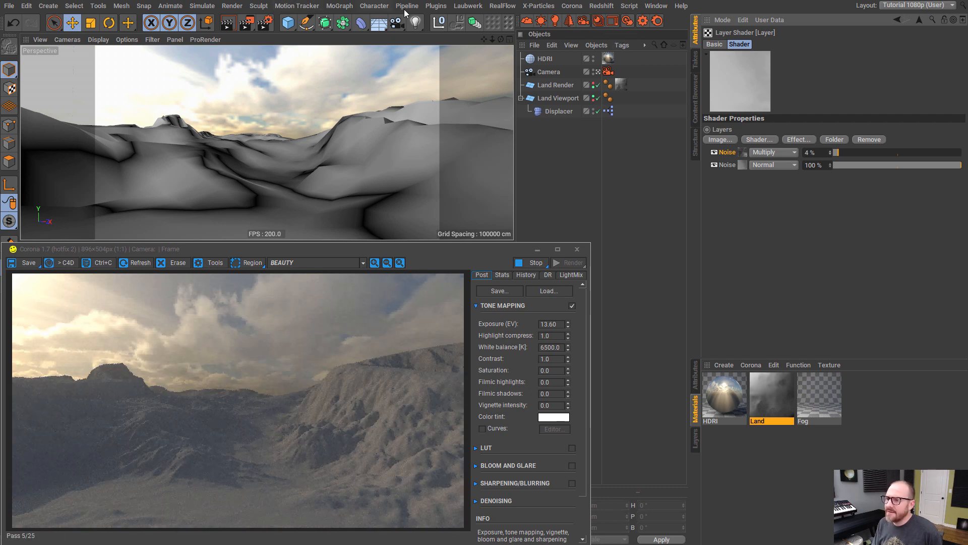
click(627, 20)
click(493, 342)
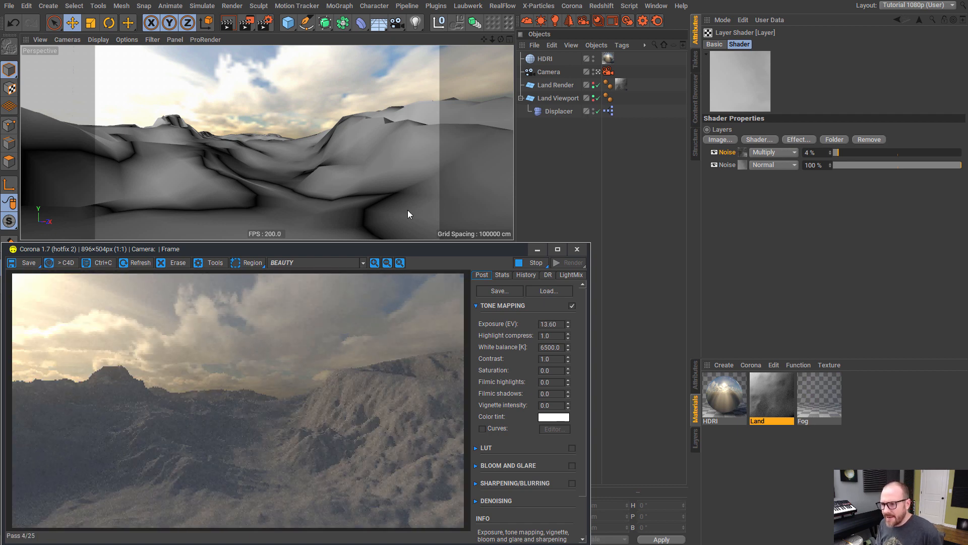
- Point the Displacer's Reference Shader to the Land material's Layer shader
click(771, 433)
click(772, 391)
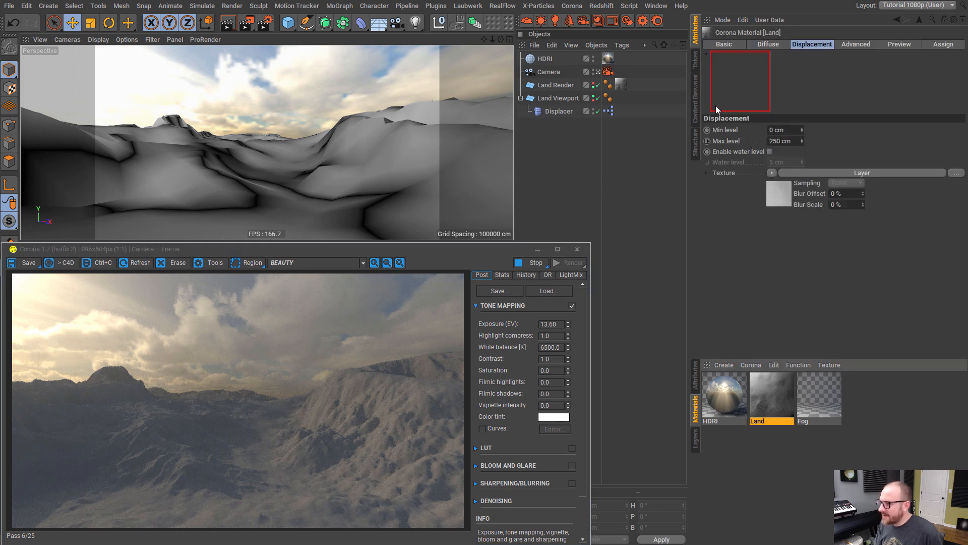
click(559, 111)
click(796, 45)
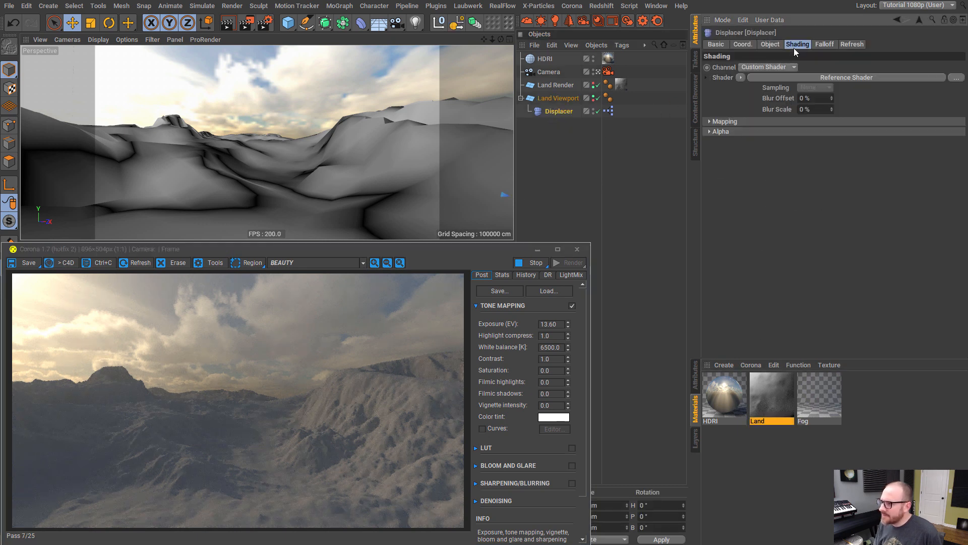
click(753, 89)
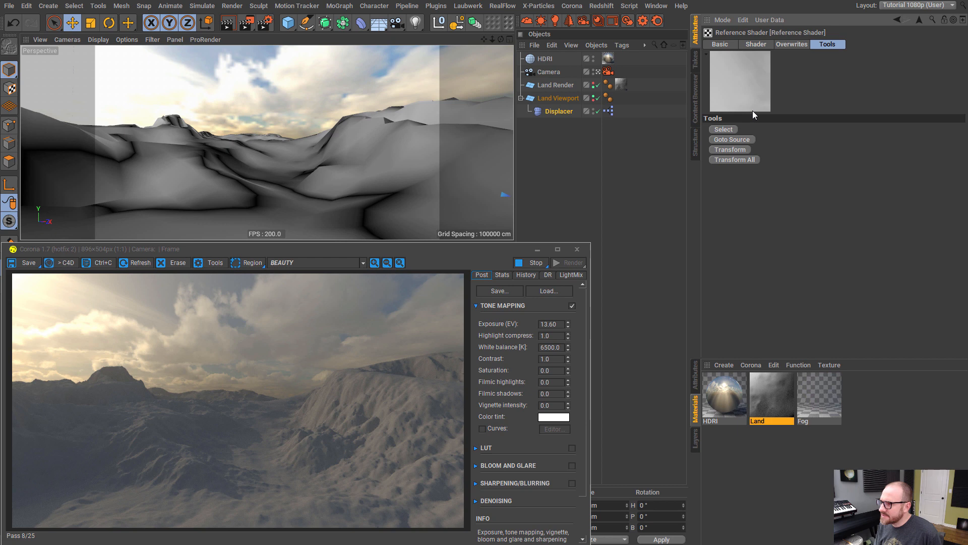
click(725, 129)
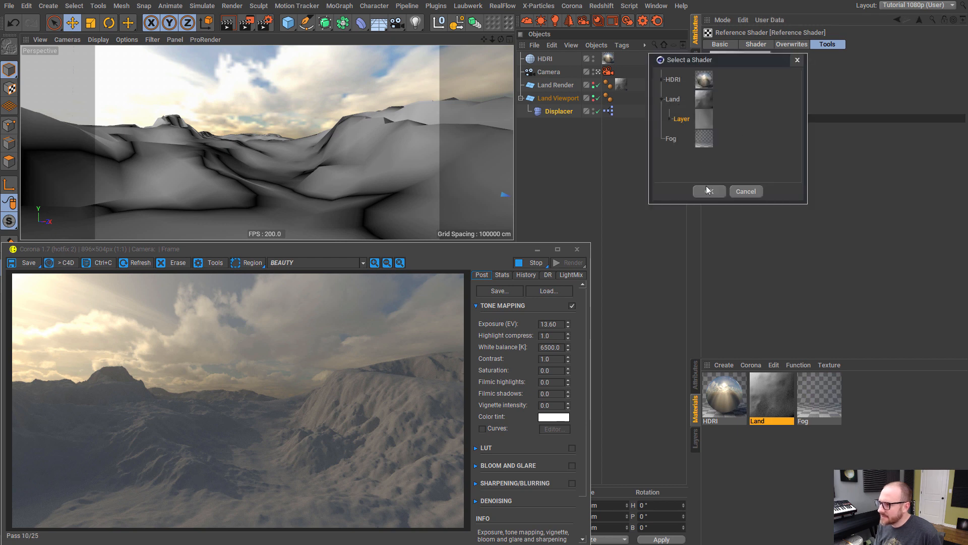
click(708, 191)
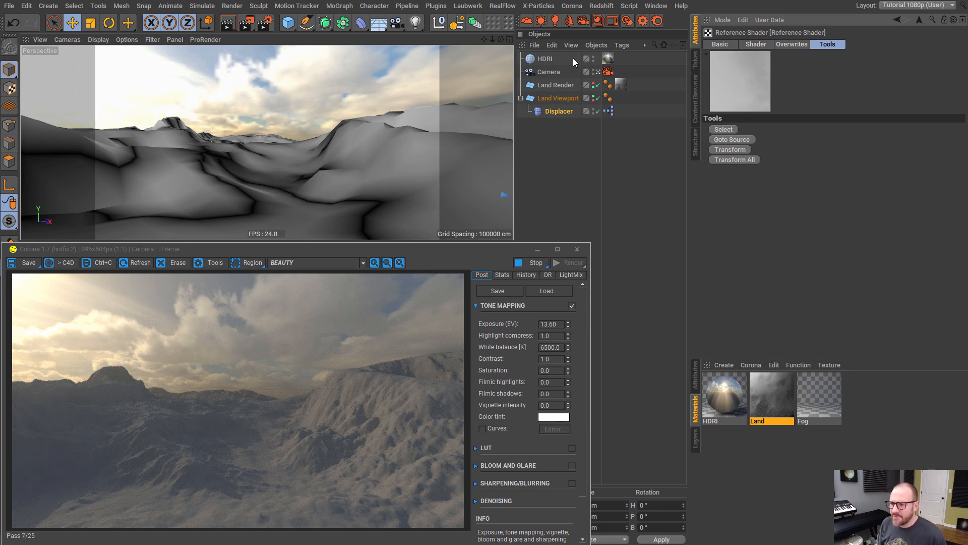
- Set the Fog material's absorption distance to 400 cm and raise the Corona camera's exposure to 17.2 EV
click(570, 152)
click(854, 423)
click(830, 408)
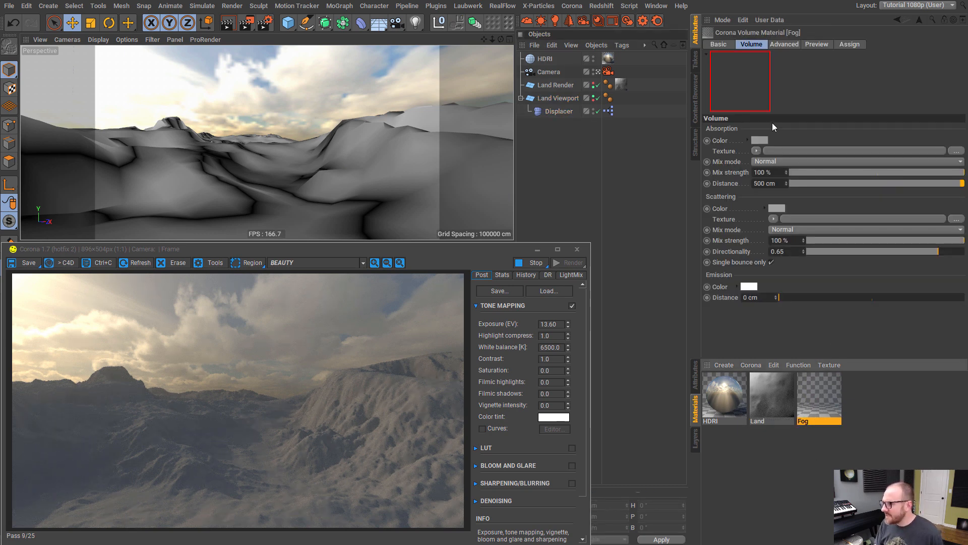
drag(951, 183, 938, 184)
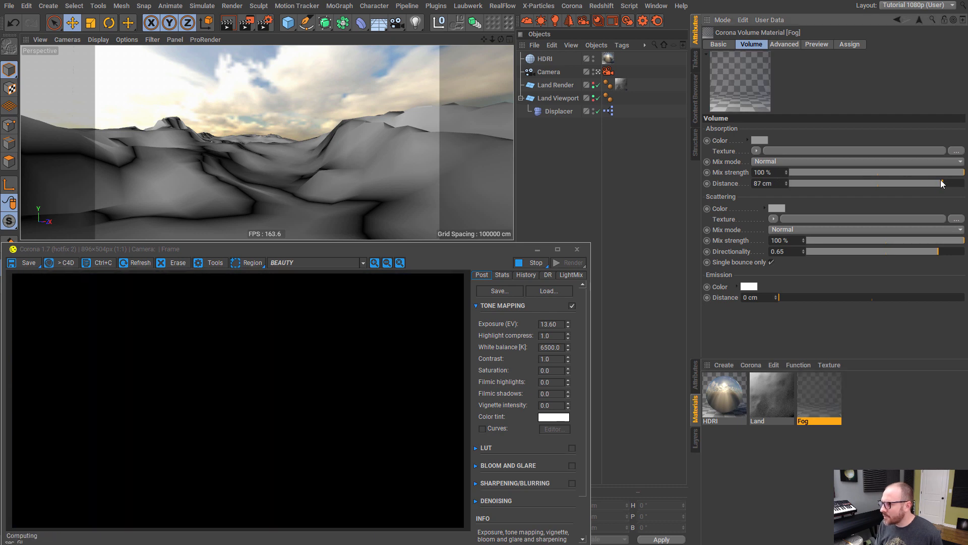
drag(782, 185, 537, 129)
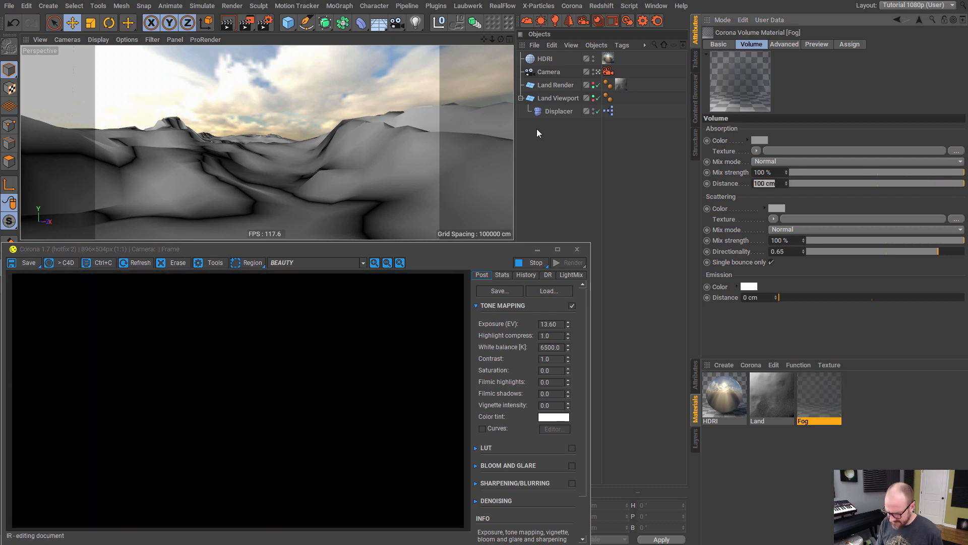
text(400)
key(Return)
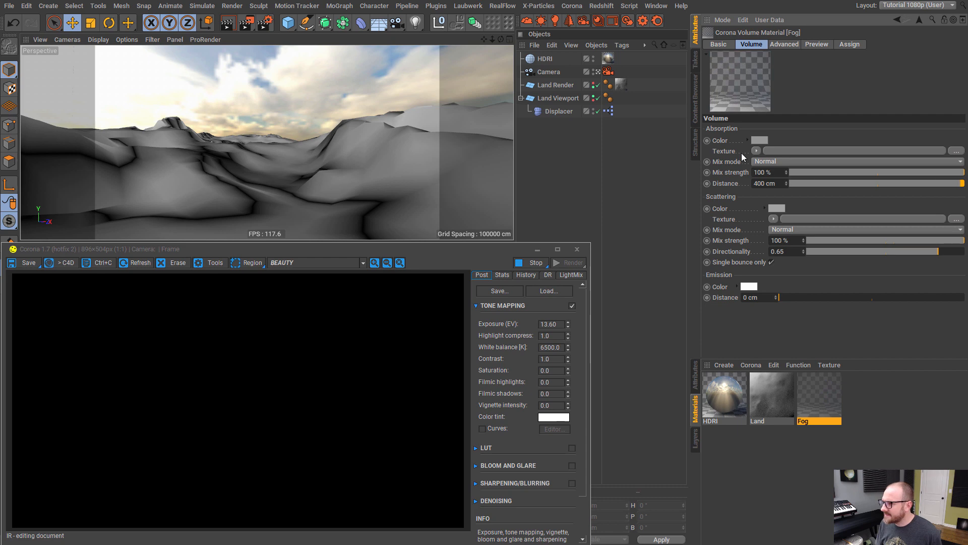
click(608, 72)
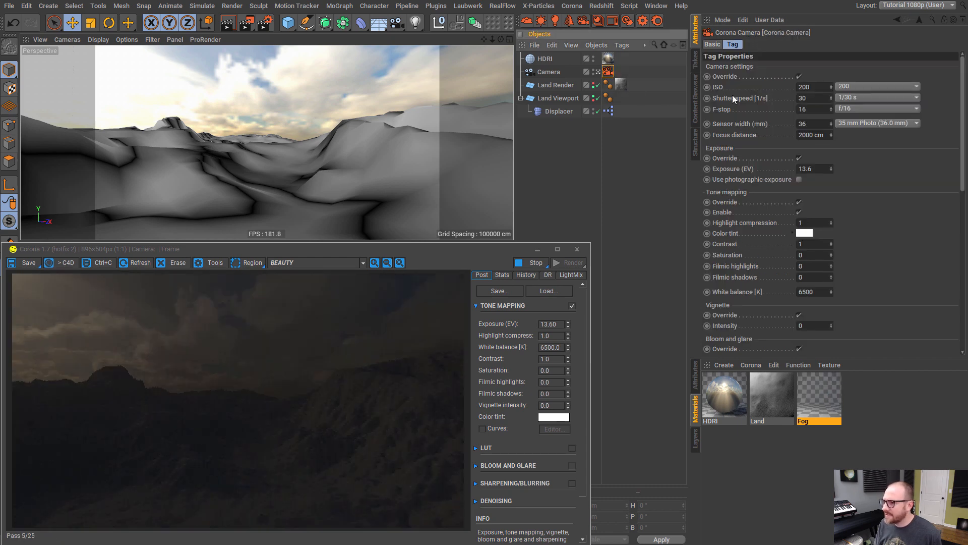
drag(830, 168, 821, 150)
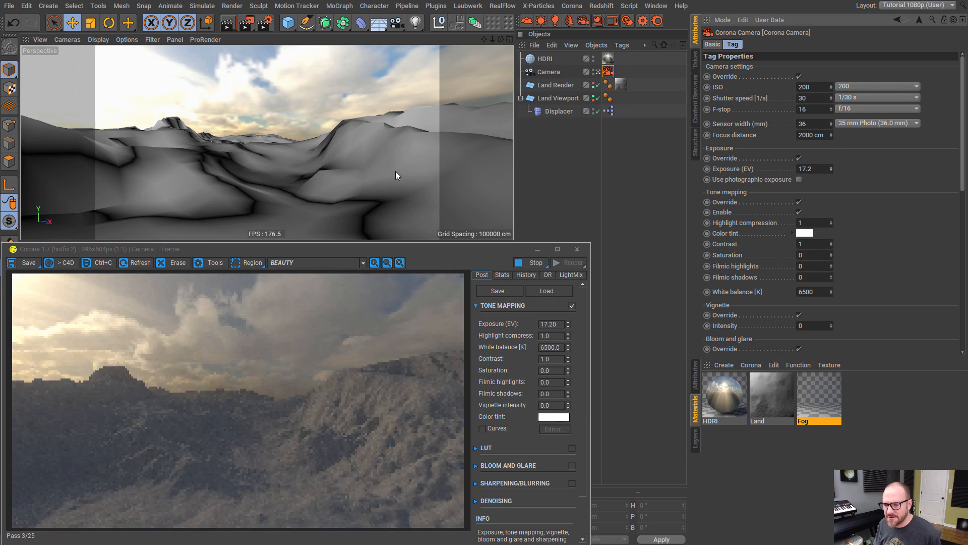
- Tint the Fog material's scattering color pale cyan with hue 185°, saturation 14% and value 78%
click(824, 381)
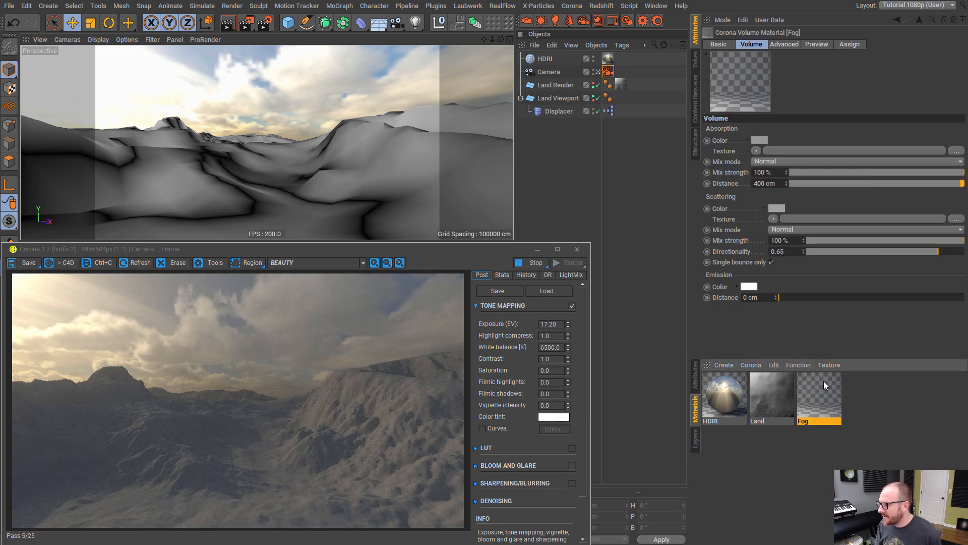
click(776, 208)
drag(795, 206, 824, 228)
click(756, 245)
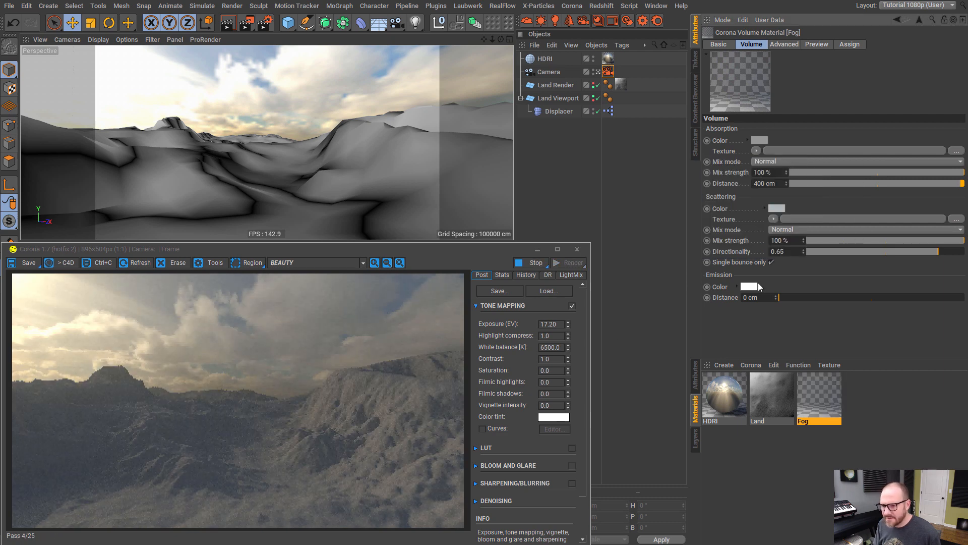
click(784, 209)
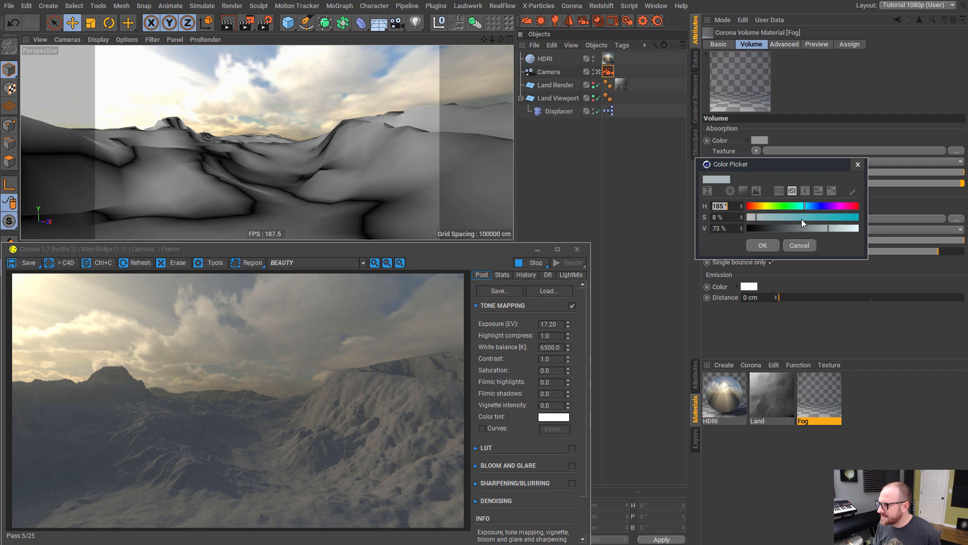
click(833, 228)
click(763, 245)
- Set the Fog material's absorption color to a 67% gray and lower the Corona camera's exposure to 13 EV
click(760, 140)
click(800, 161)
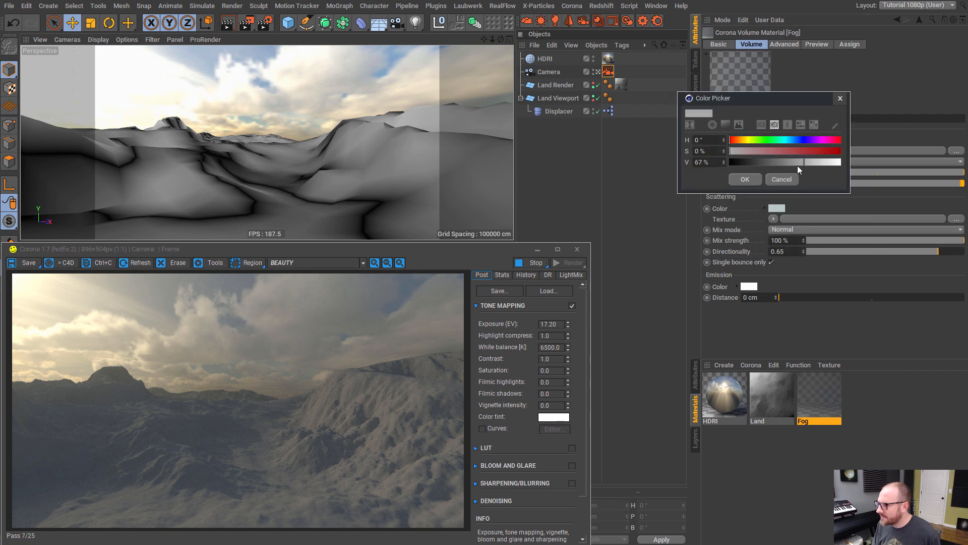
click(755, 179)
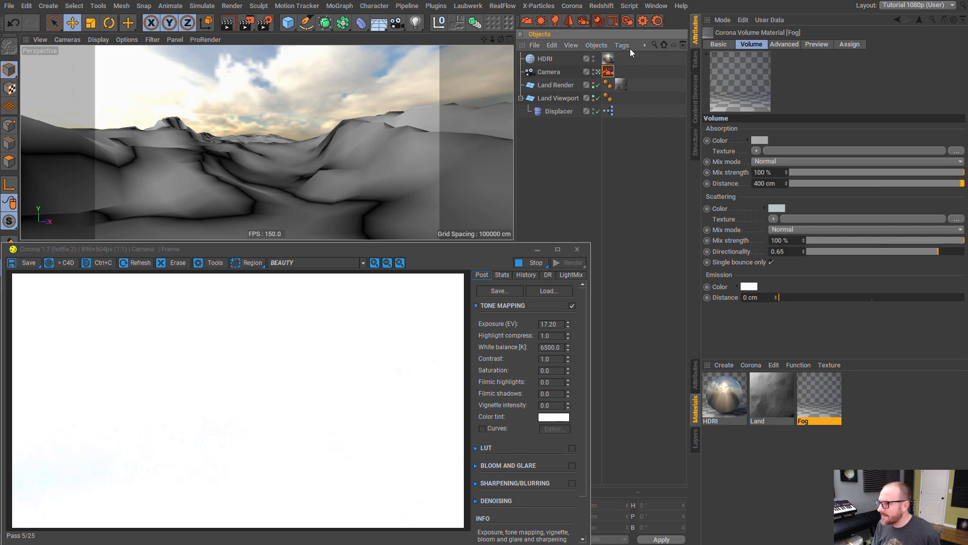
click(608, 71)
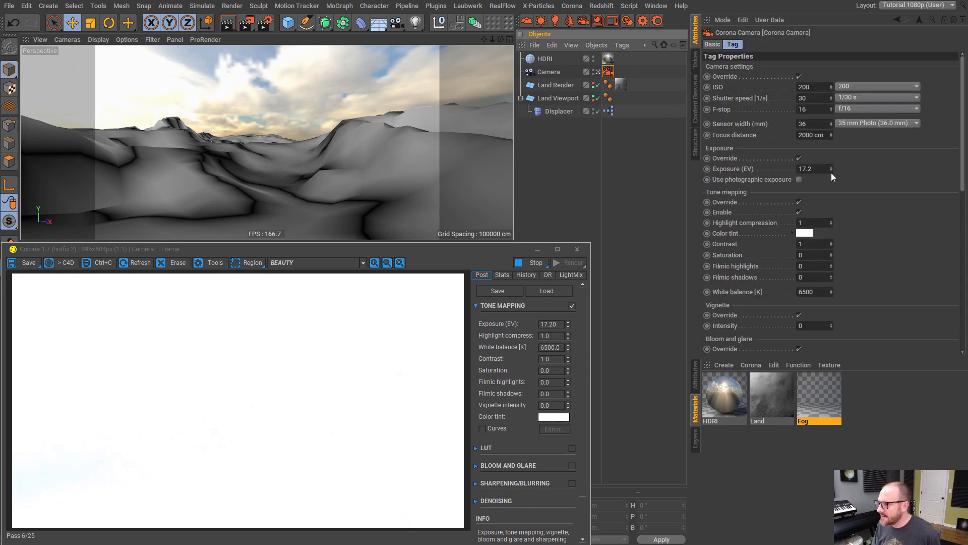
drag(831, 171, 834, 193)
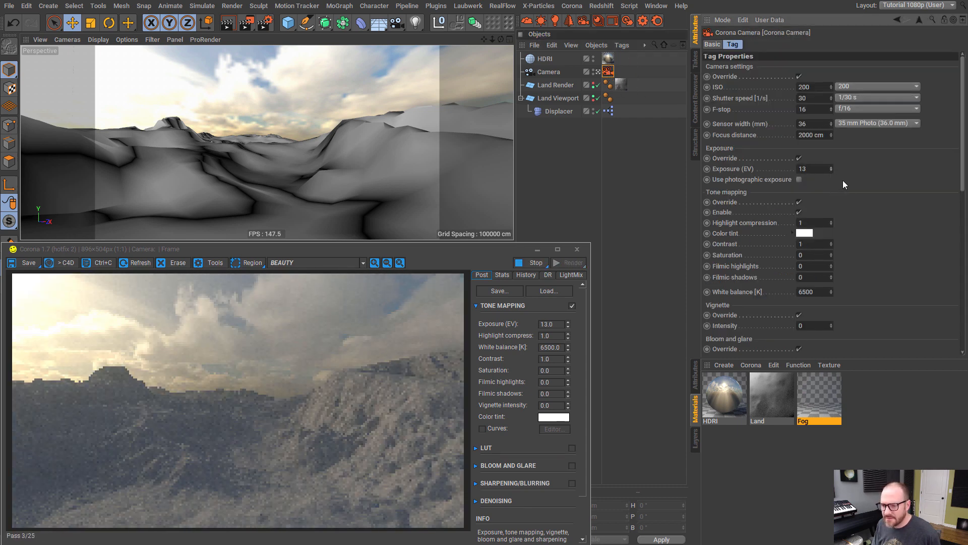
- Darken the Fog material's absorption color and raise the Corona camera's exposure to 25.2 EV
click(818, 399)
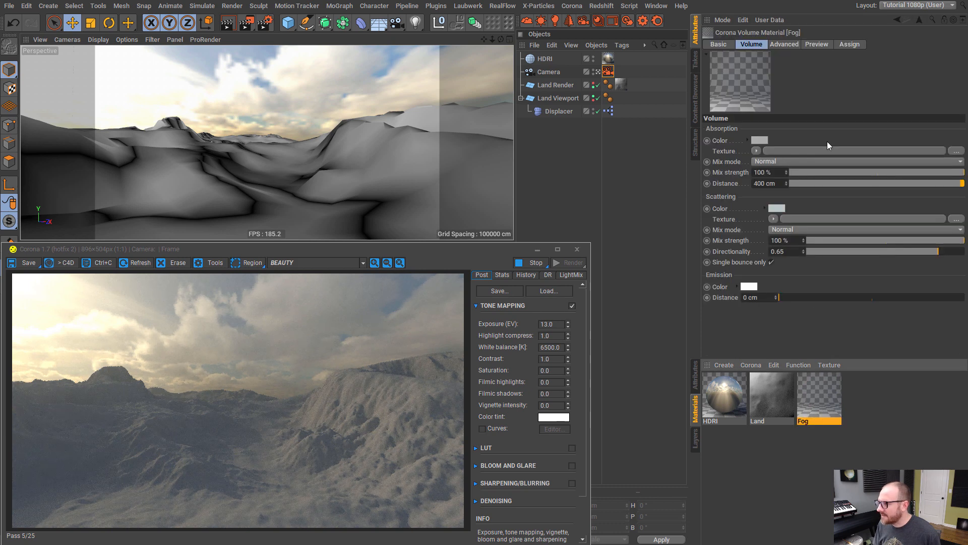
click(762, 140)
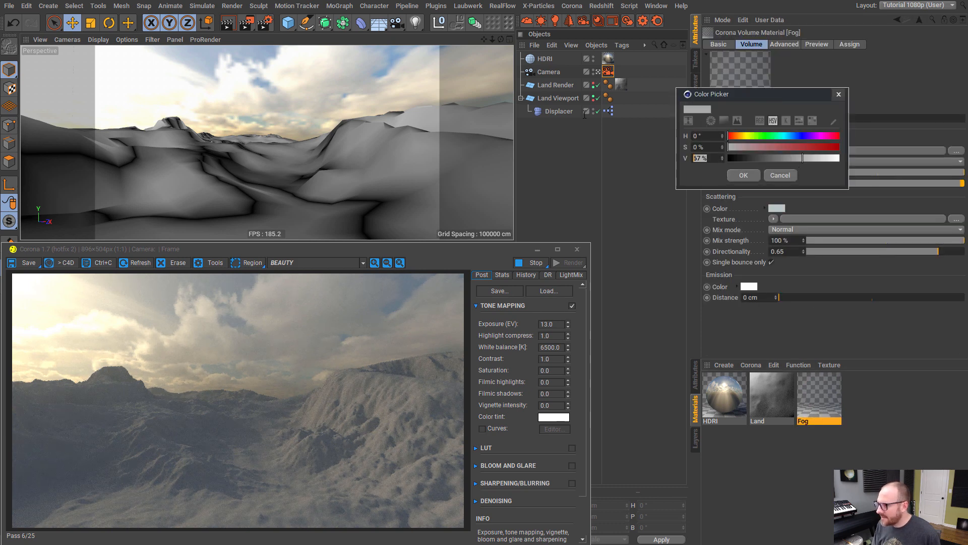
click(744, 175)
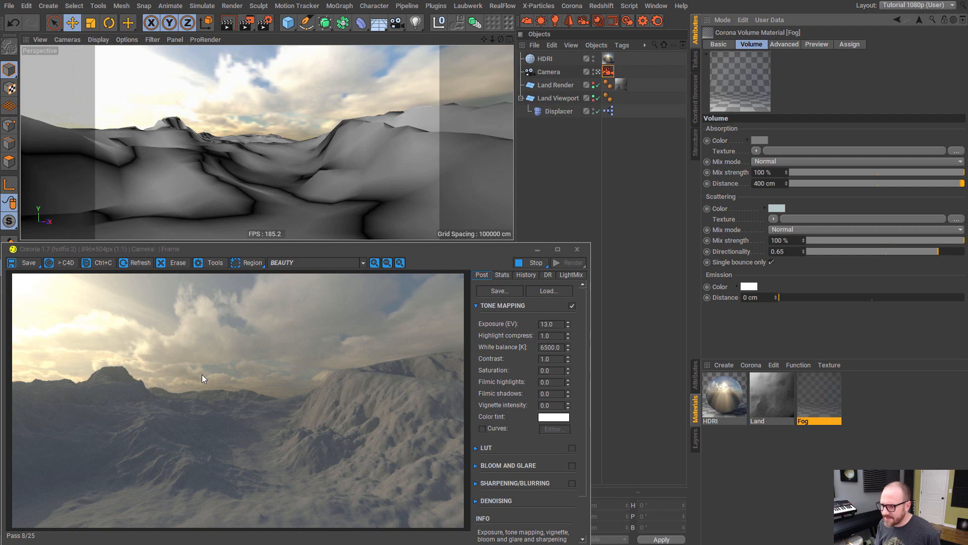
click(608, 72)
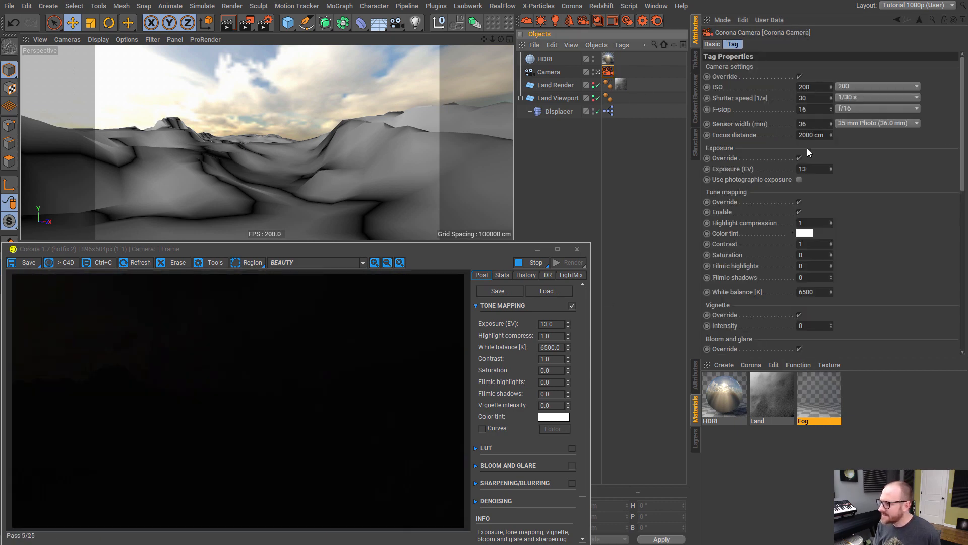
mouse_move(832, 169)
mouse_down()
mouse_move(838, 134)
mouse_move(864, 157)
mouse_move(838, 160)
mouse_move(833, 177)
mouse_up()
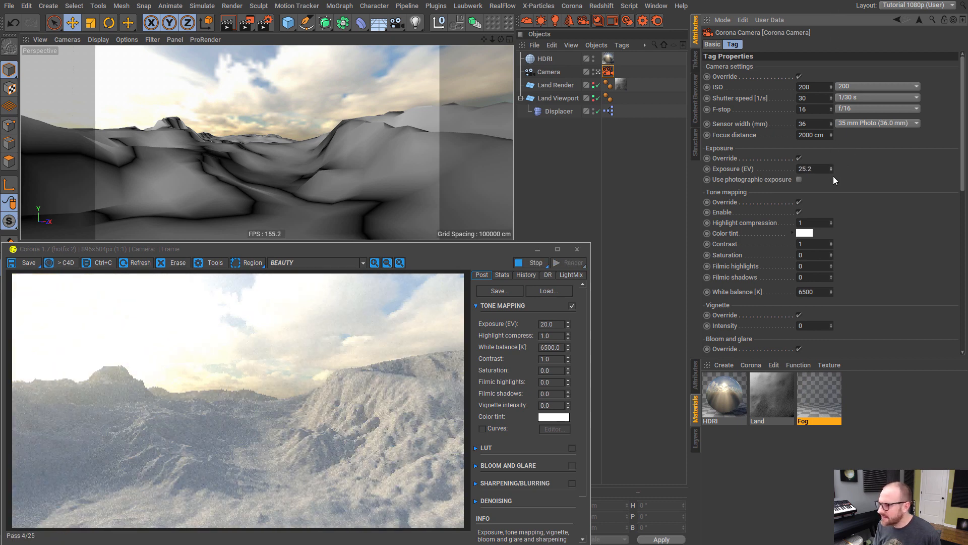
- Brighten the Fog material's pale cyan scattering color
click(812, 408)
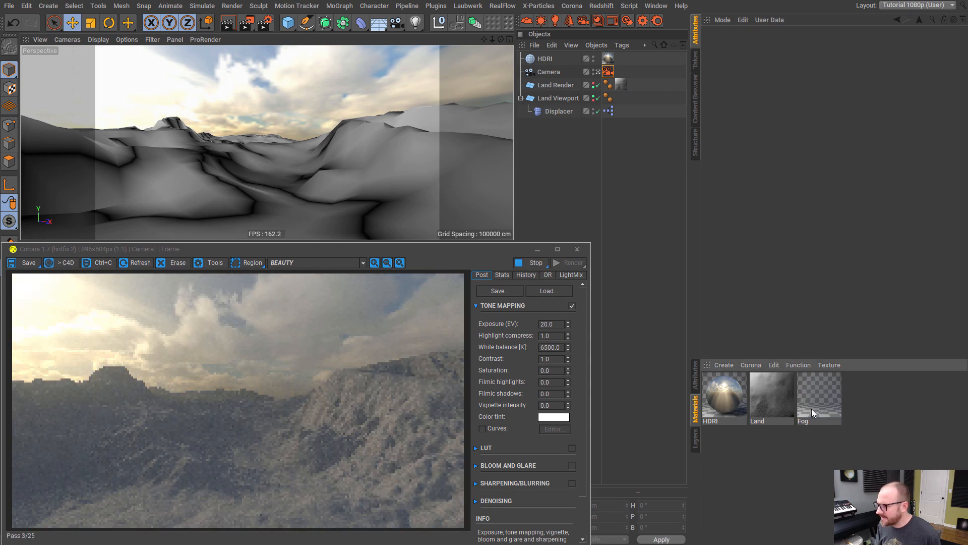
click(776, 209)
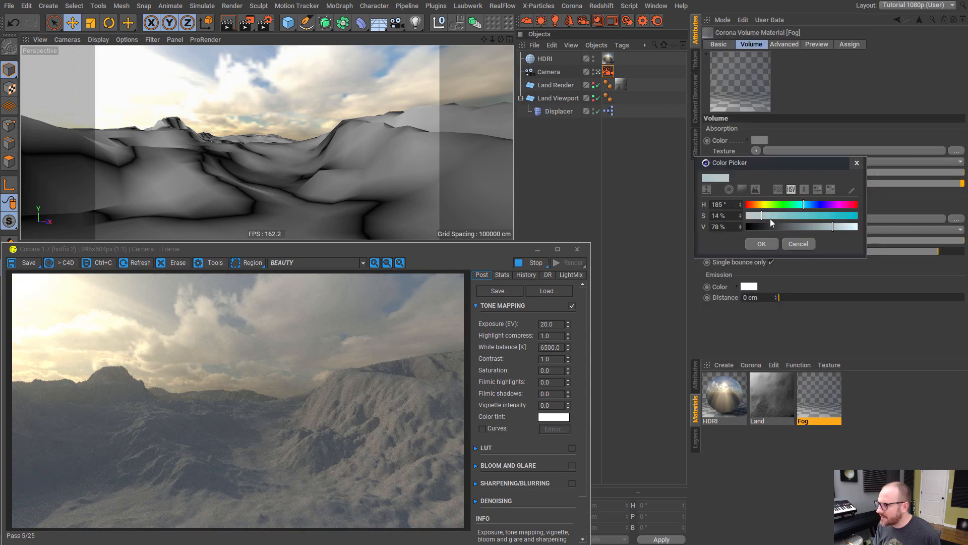
click(842, 227)
click(763, 245)
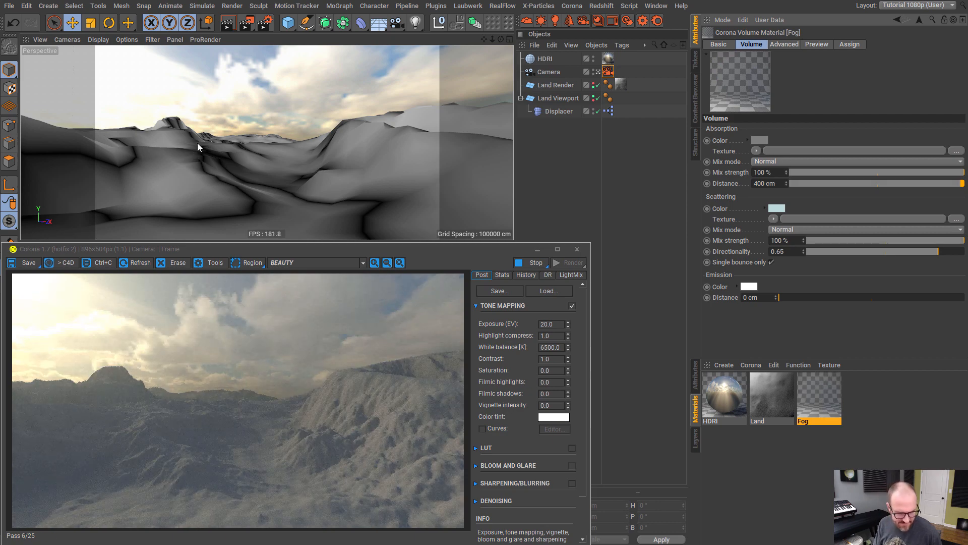
- Reframe the camera on the large foreground peak with distant mountains behind it, and restart the interactive render
mouse_move(198, 143)
alt+mouse_down()
mouse_move(222, 144)
mouse_move(194, 129)
mouse_move(203, 156)
alt+mouse_up()
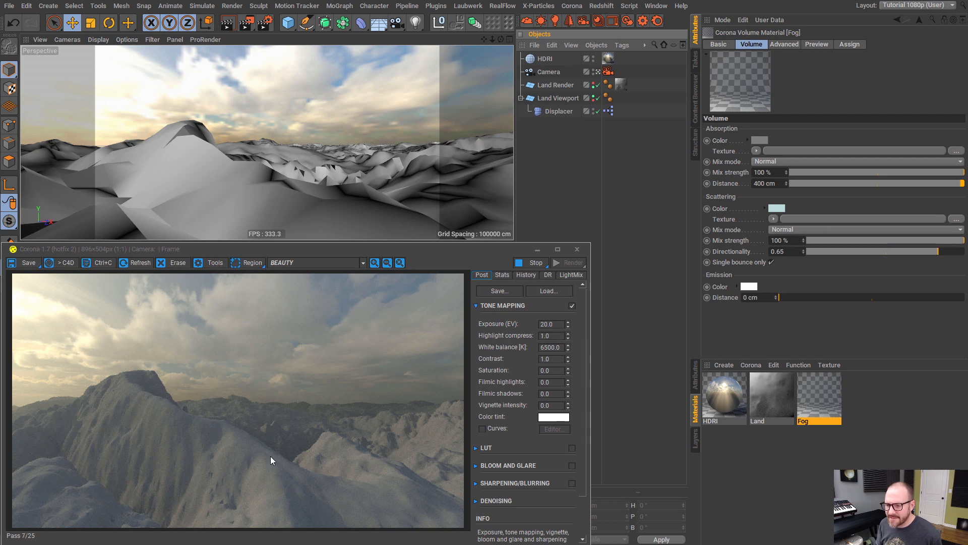
click(627, 21)
click(495, 343)
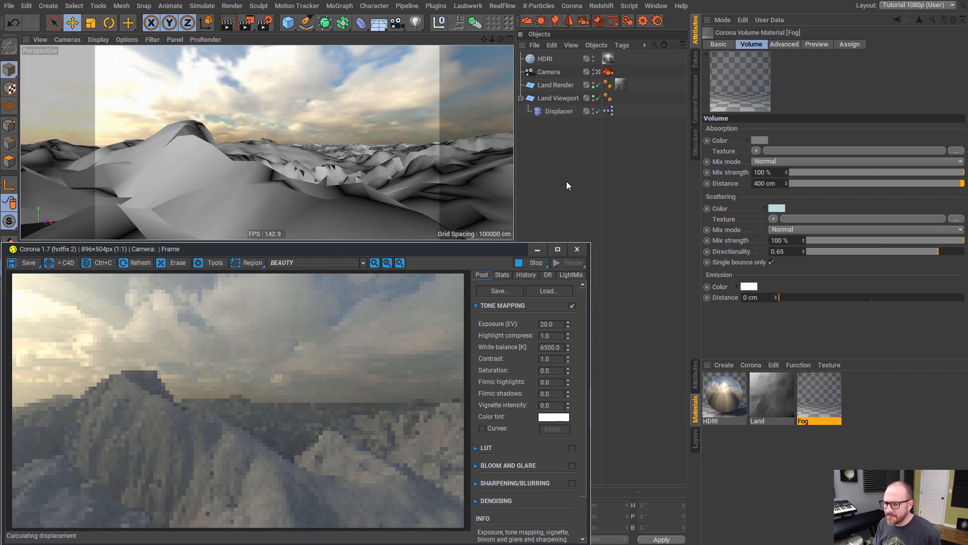
click(571, 182)
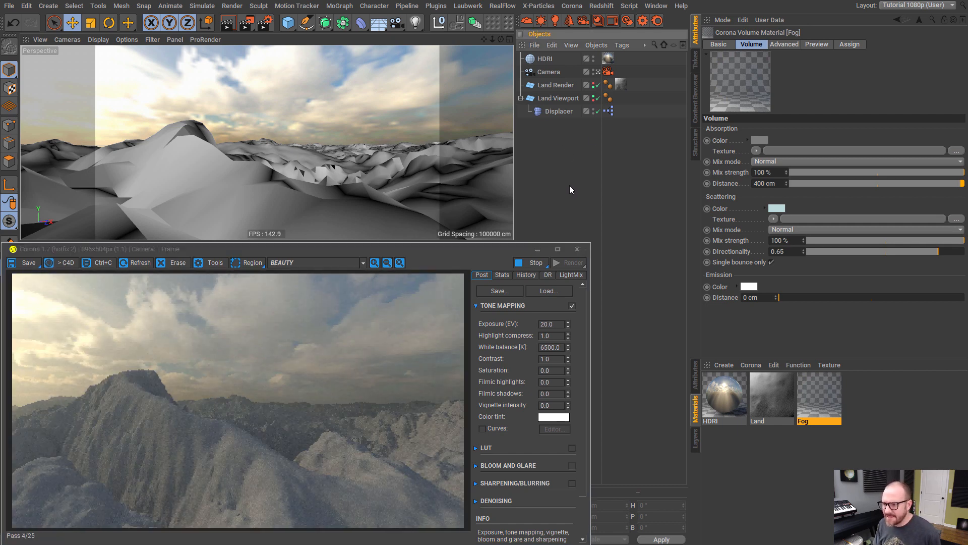
- Set Corona's displacement screen size to 1 px in the render settings and restart the interactive render
key(ctrl+b)
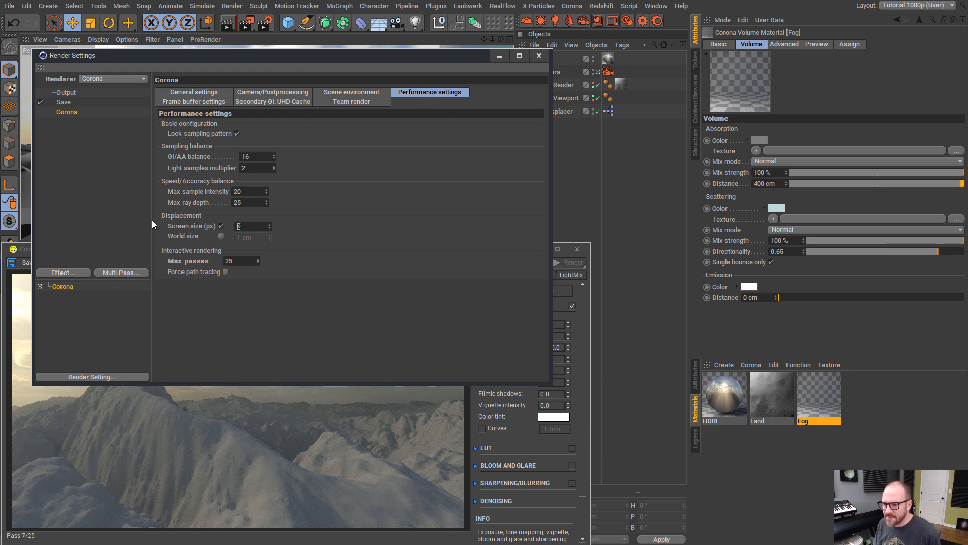
text(1)
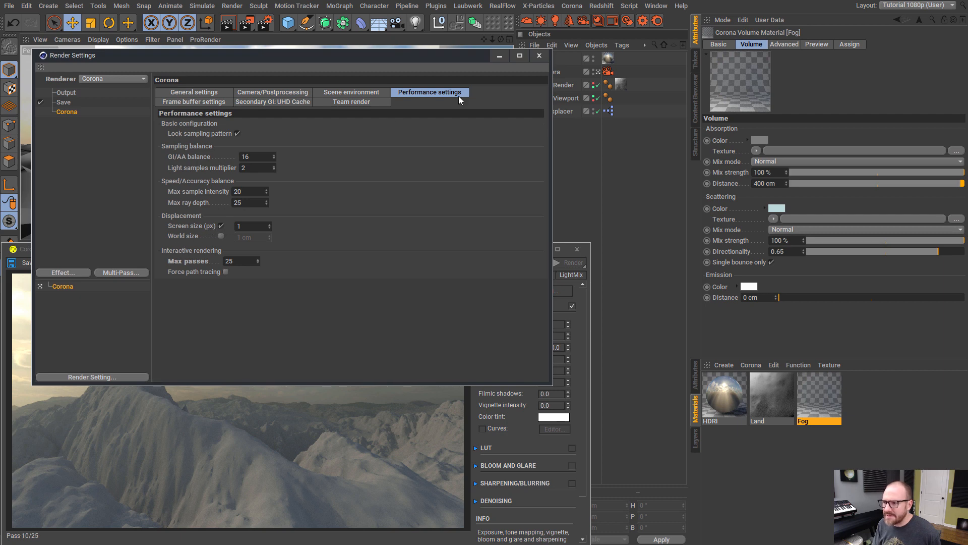
click(540, 55)
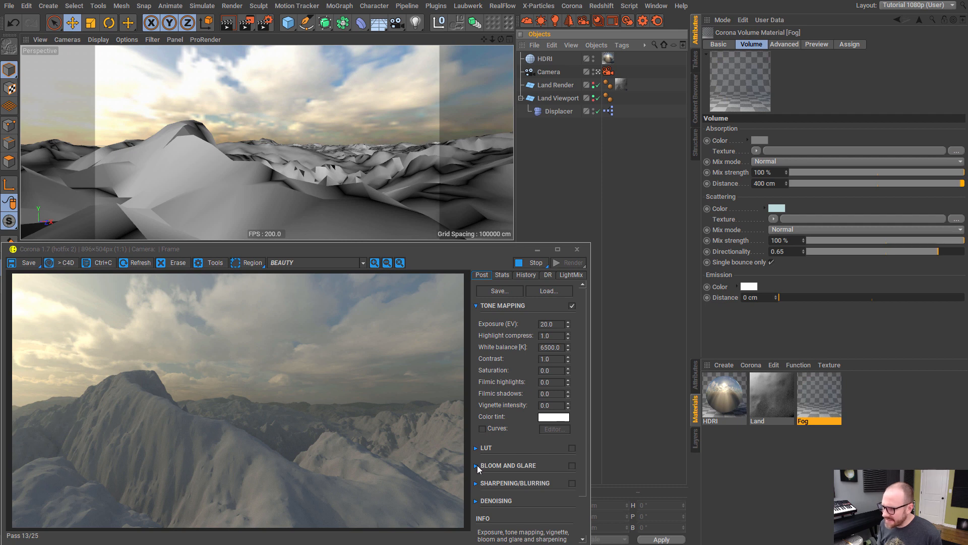
click(534, 262)
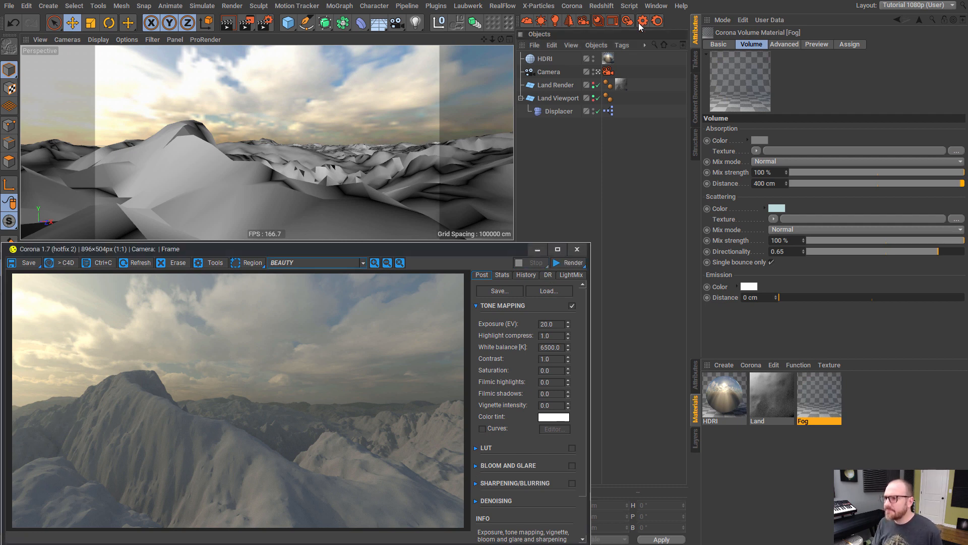
click(629, 22)
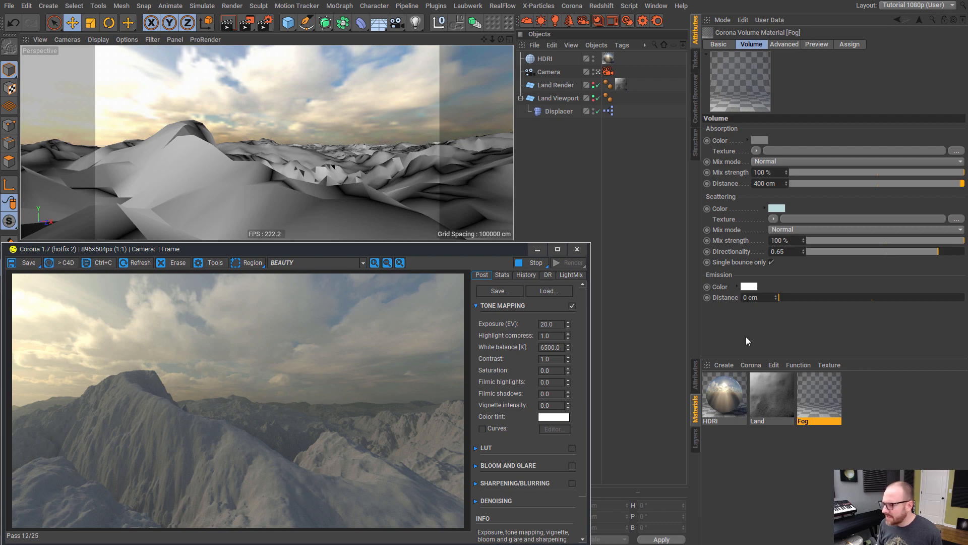
- Select the Land material, stop the interactive render and close the Corona frame buffer
click(776, 406)
click(529, 265)
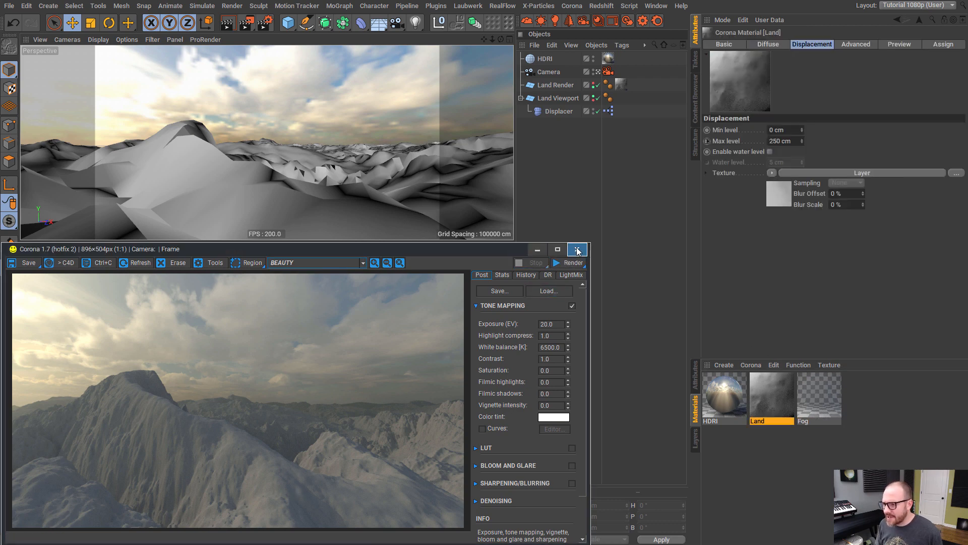
click(577, 249)
- Load a Terrain Mask shader as the Land material's diffuse texture and start Corona's interactive render
click(726, 45)
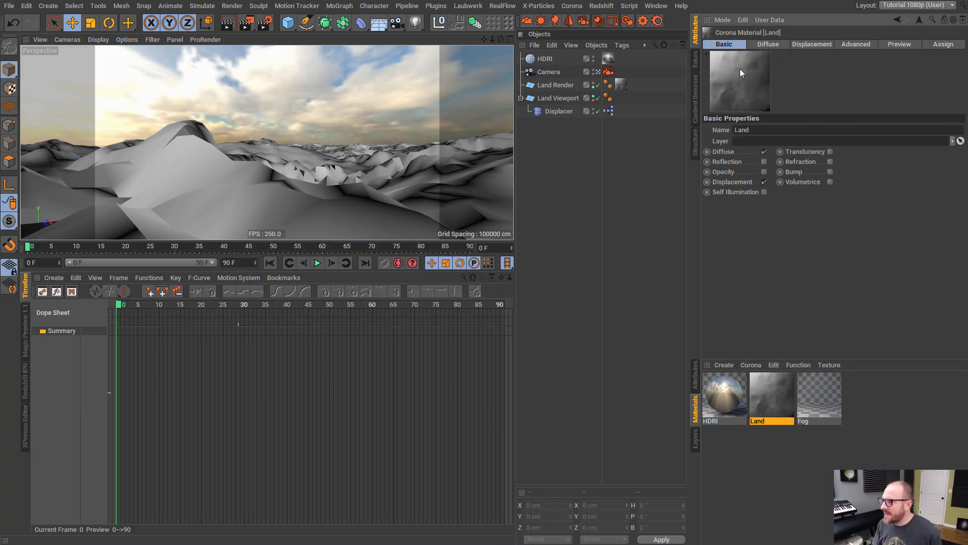
click(767, 44)
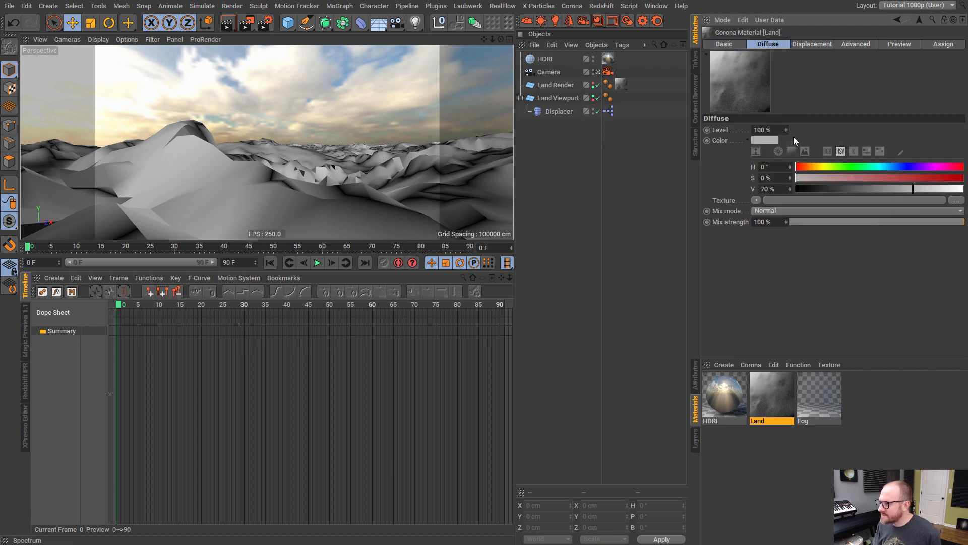
click(759, 201)
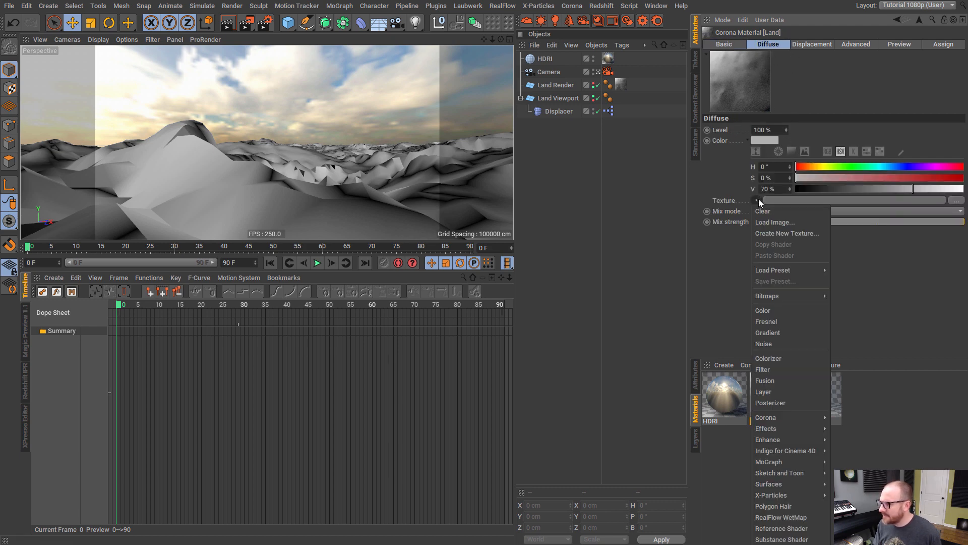
mouse_move(778, 440)
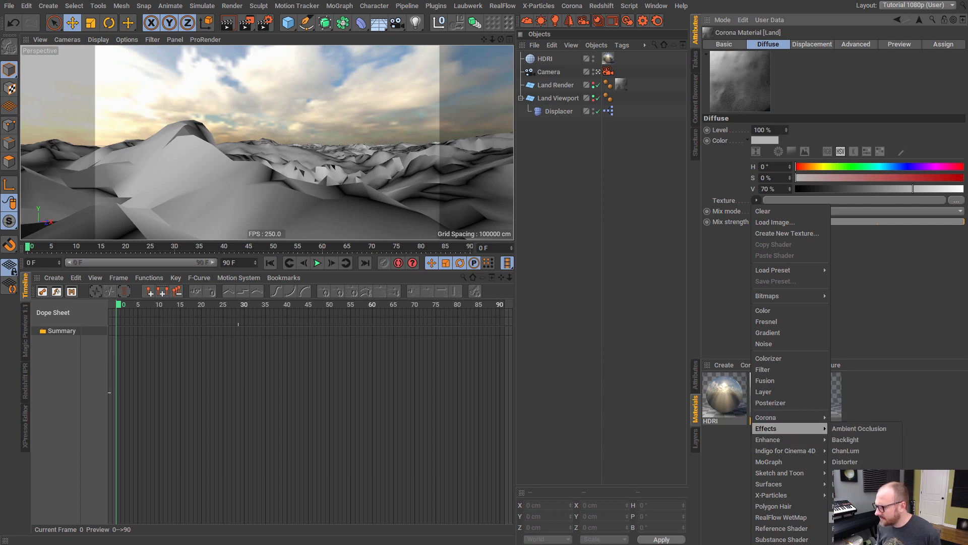
click(906, 413)
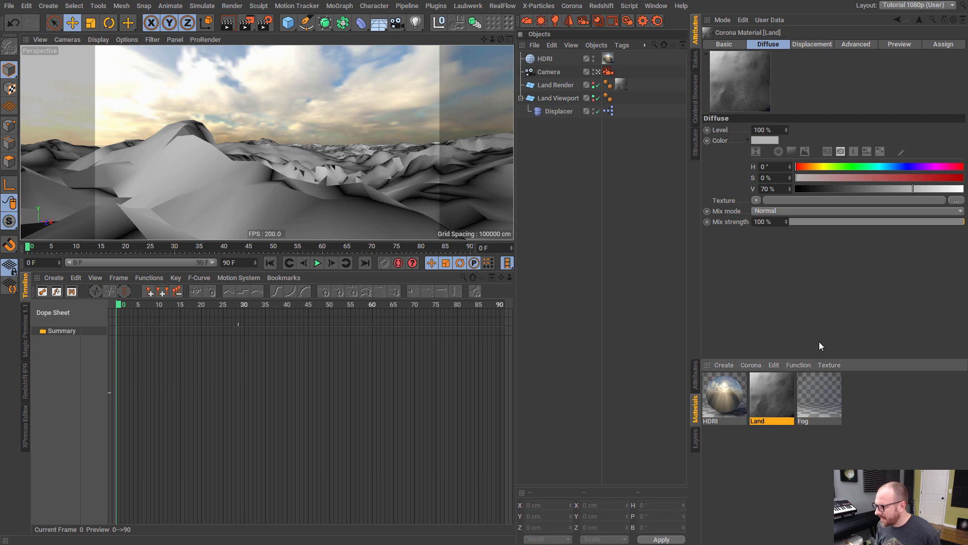
click(756, 200)
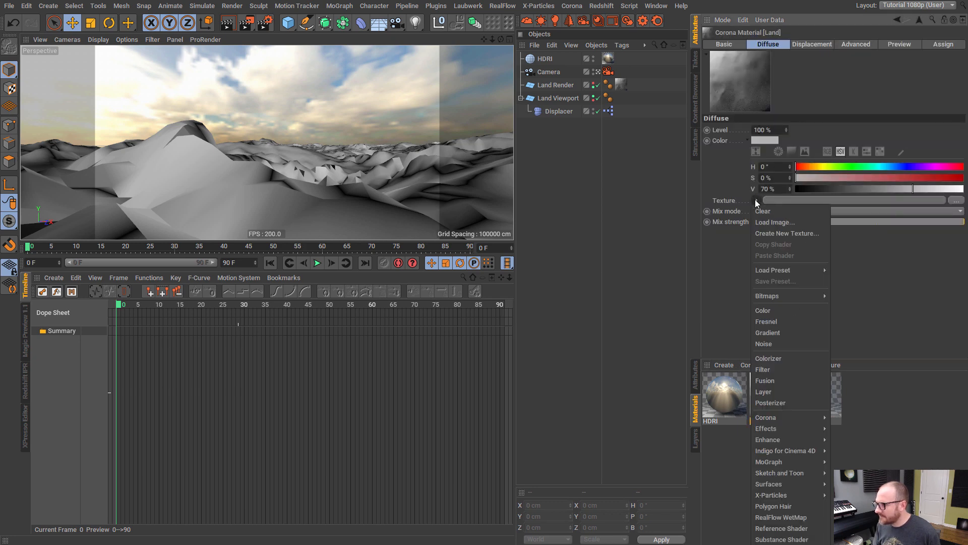
mouse_move(787, 428)
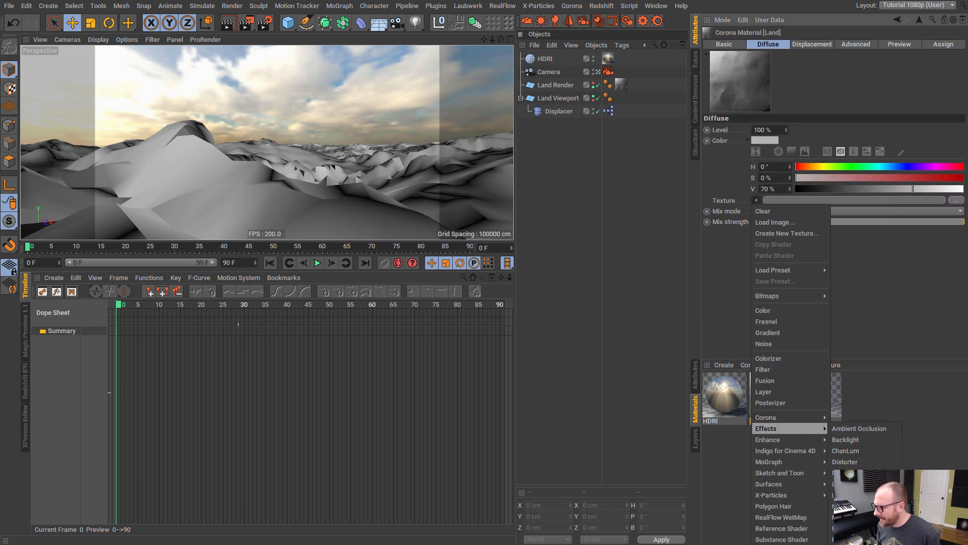
click(852, 543)
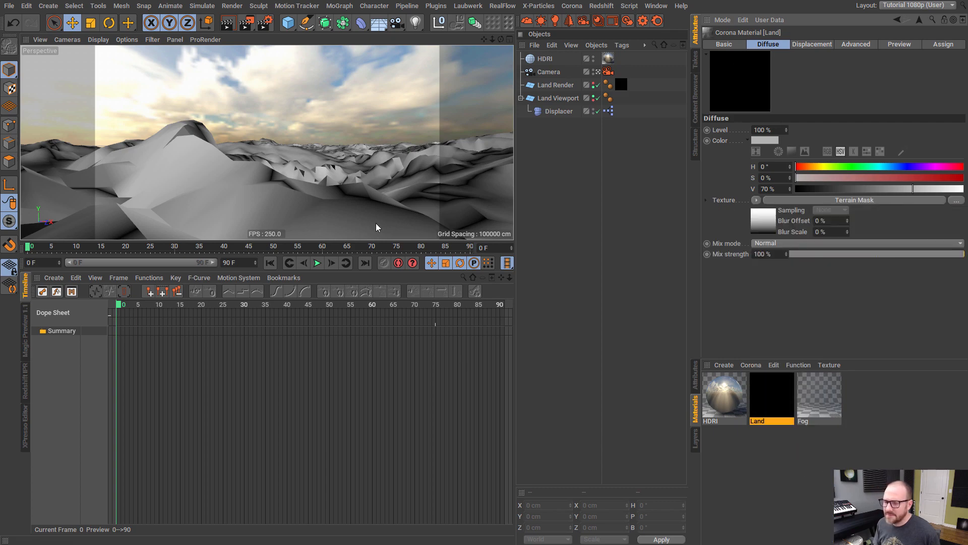
click(628, 23)
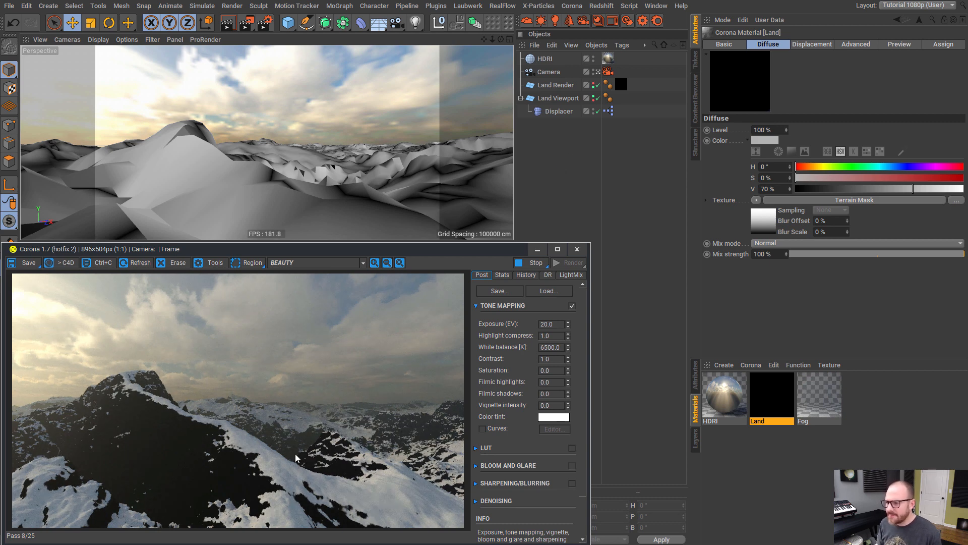
- Open the Terrain Mask shader and examine its help page's examples of softening, noise, scale and slope masking
click(763, 227)
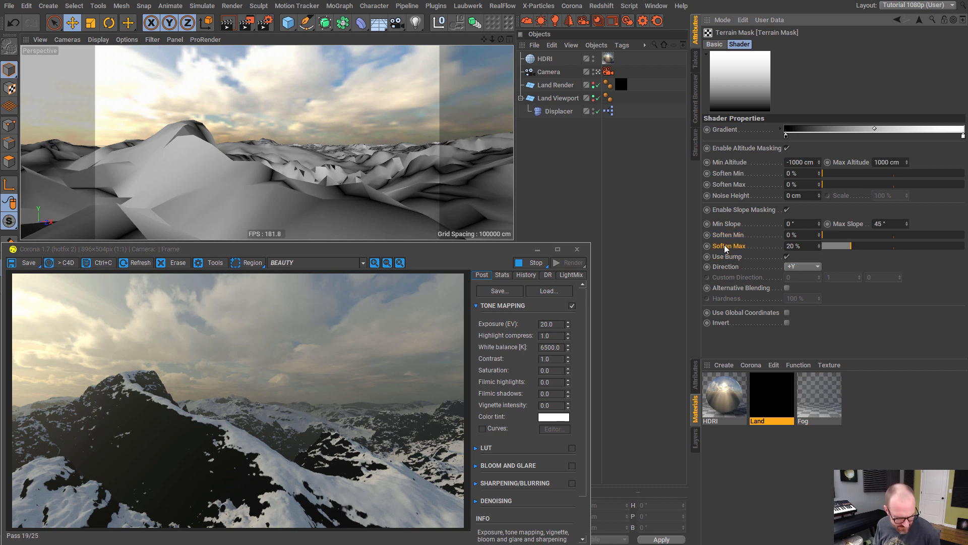
key(ctrl+F1)
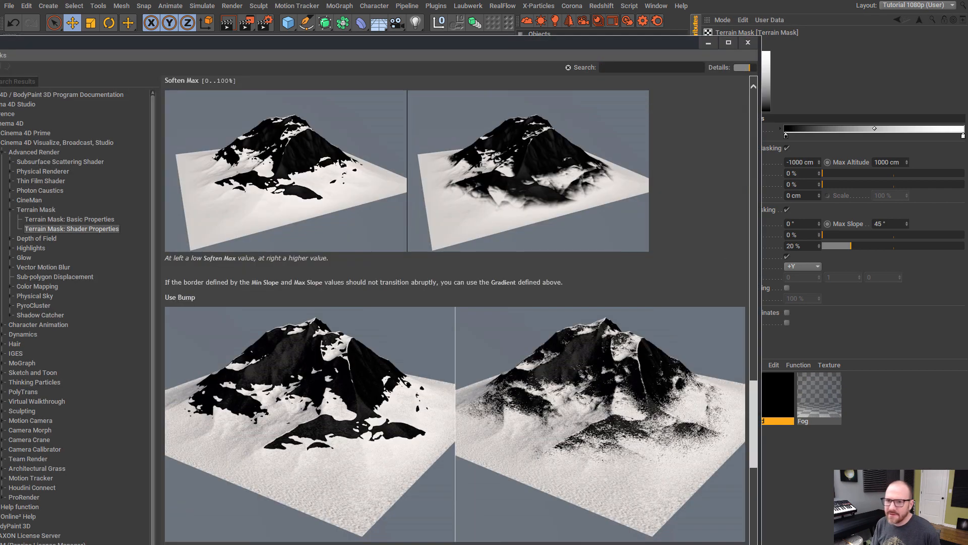
drag(0, 36, 65, 95)
drag(199, 102, 177, 43)
drag(732, 370, 732, 256)
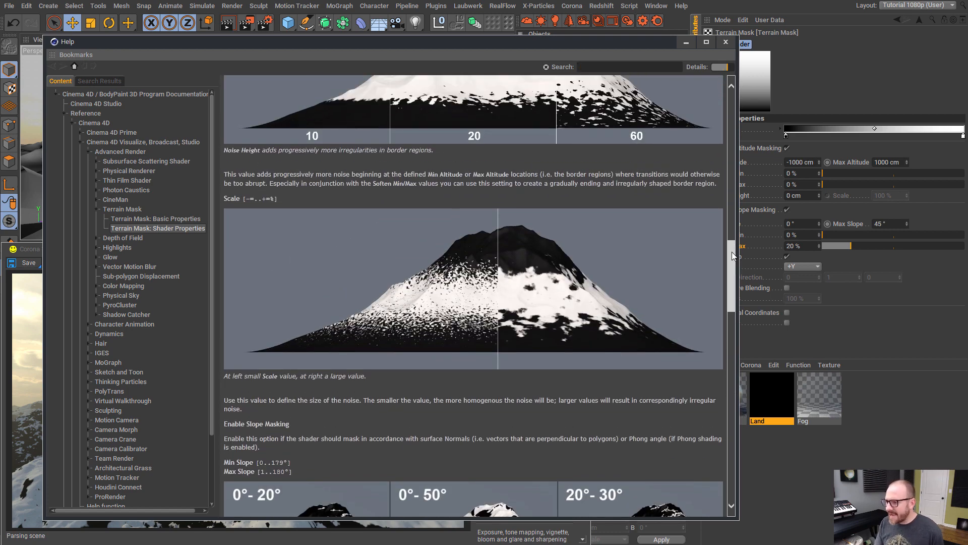
click(685, 42)
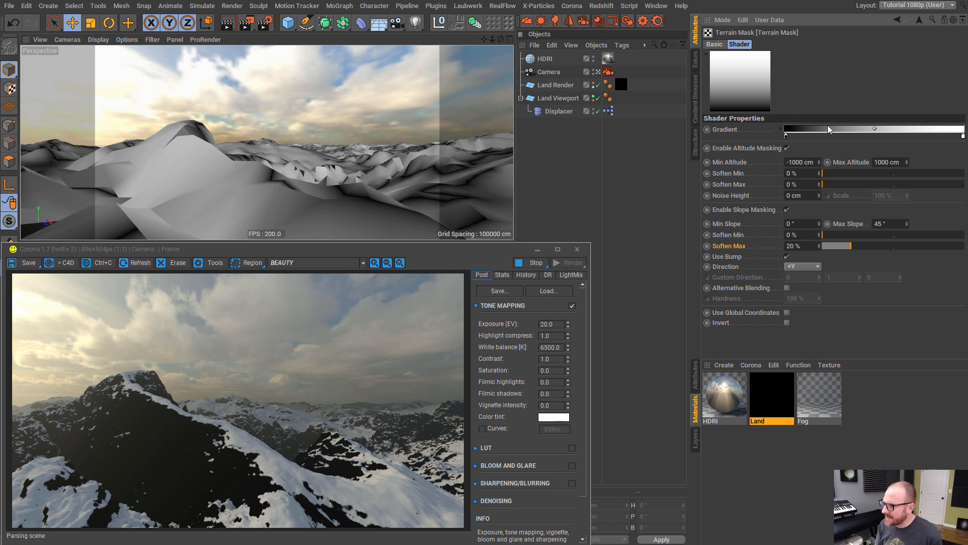
- Set the Terrain Mask shader's Max Slope to 20°
click(890, 225)
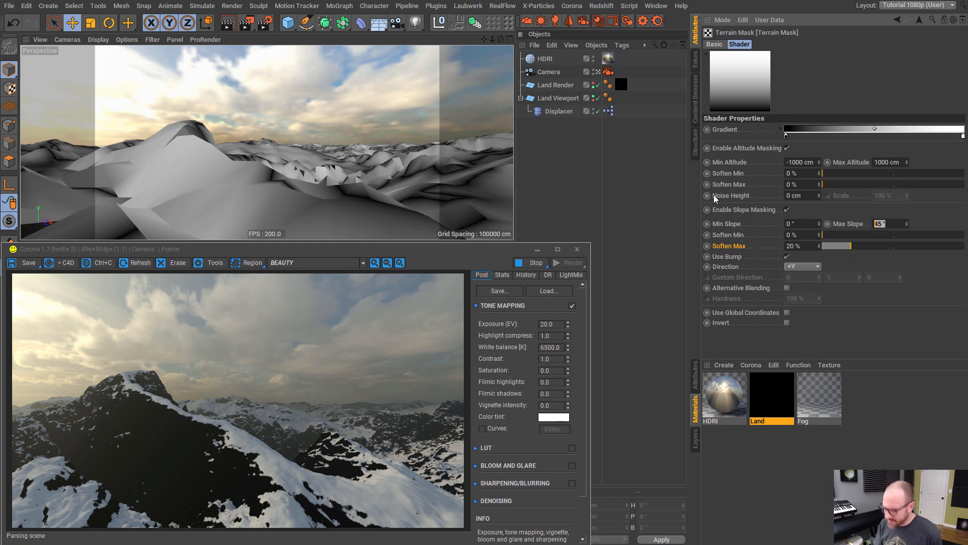
text(20)
key(Return)
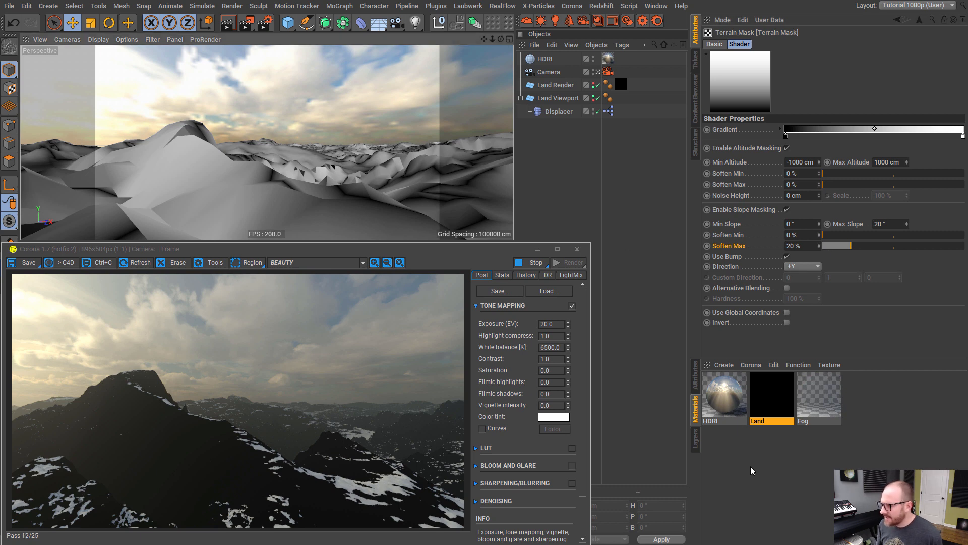
- Set the mix mode of the Land material's diffuse texture to Add
click(768, 402)
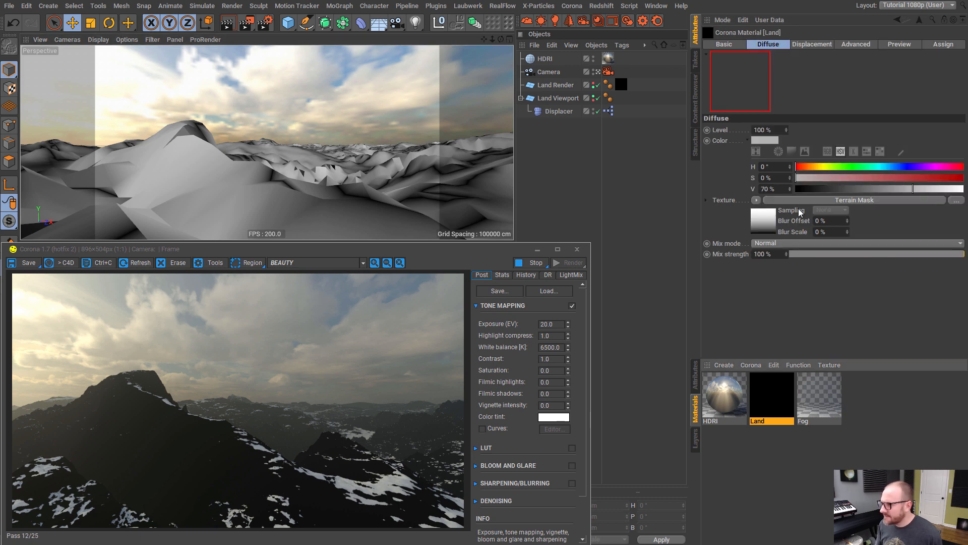
click(769, 244)
click(771, 264)
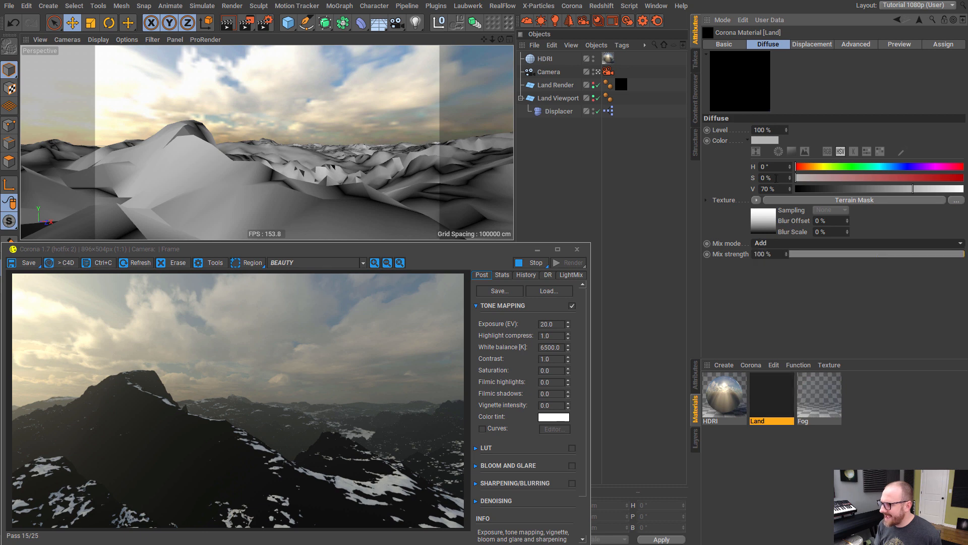
- Set the Land material's diffuse color to a sandy brown with hue 42°, saturation 30% and value 70%
click(767, 141)
click(746, 138)
click(761, 150)
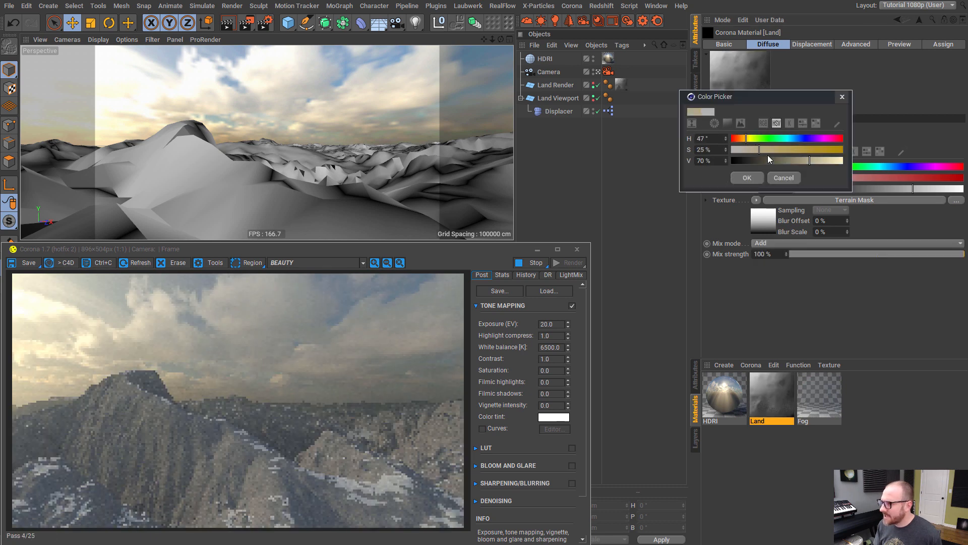
click(742, 138)
click(768, 150)
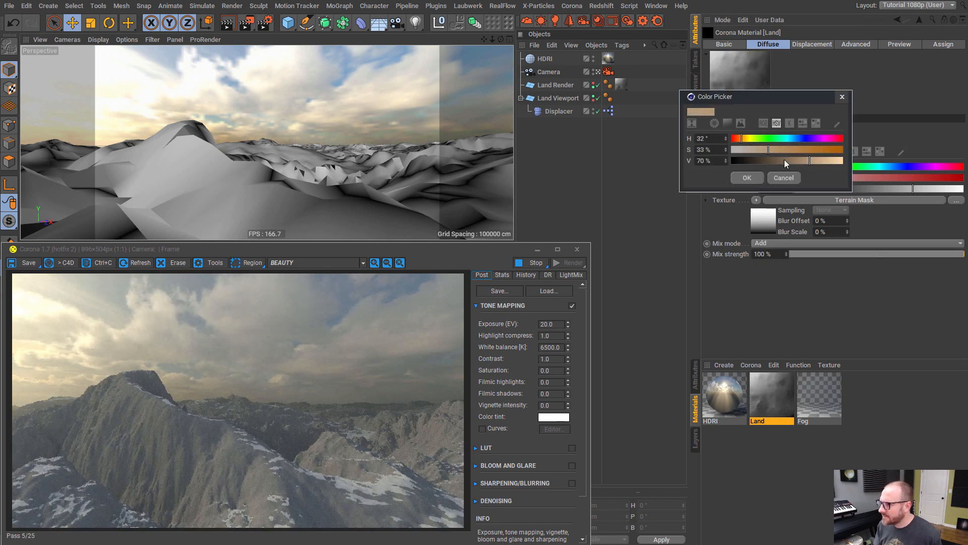
click(744, 139)
click(767, 149)
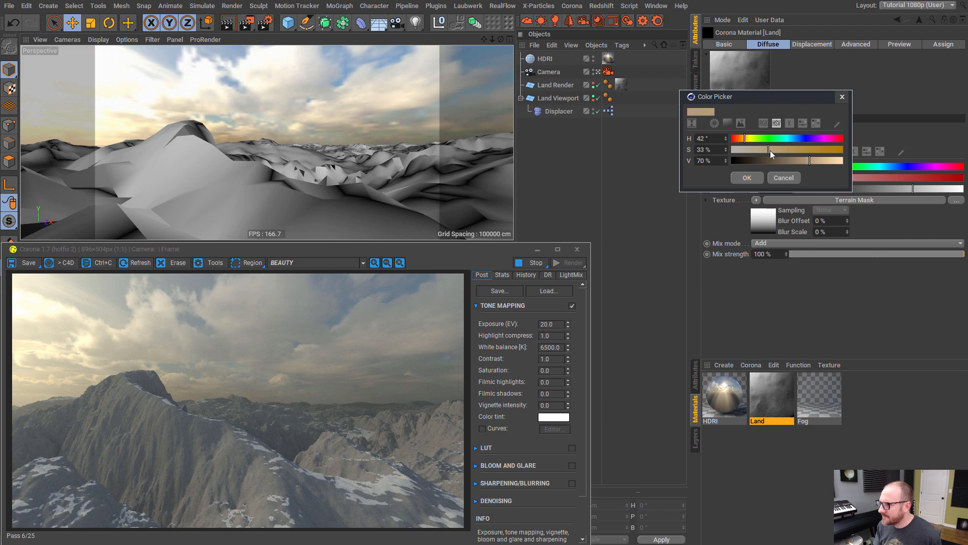
click(756, 179)
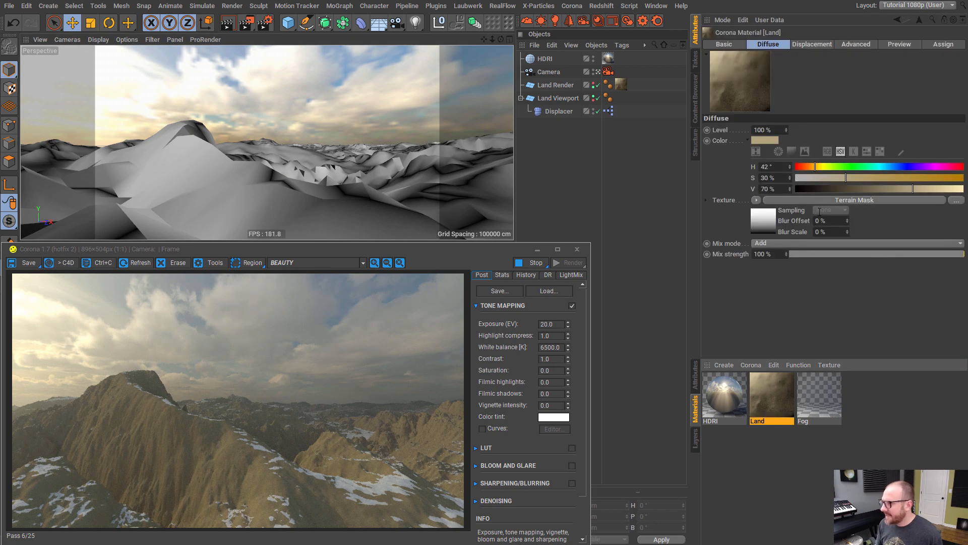
- Enable the Reflection channel of the Land material and show its reflection settings
click(722, 45)
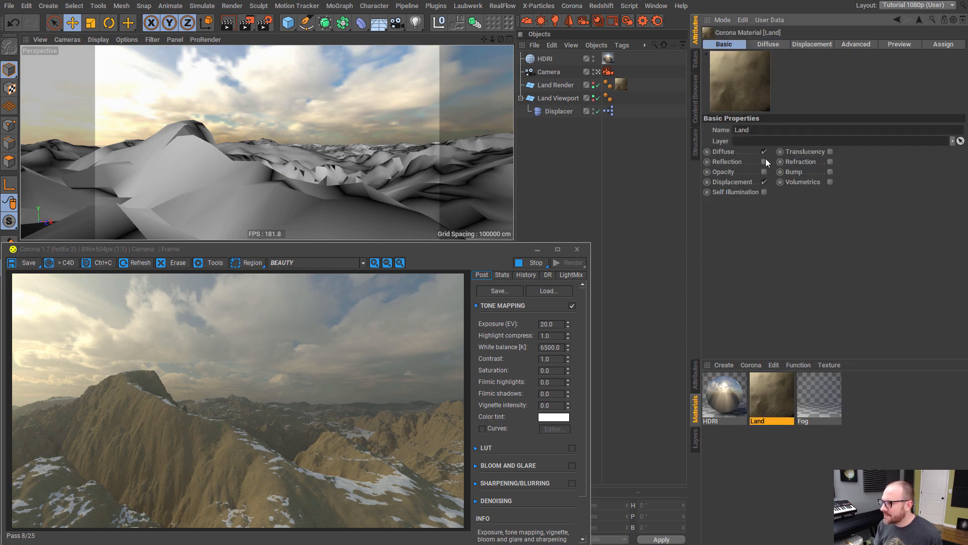
click(764, 162)
click(808, 46)
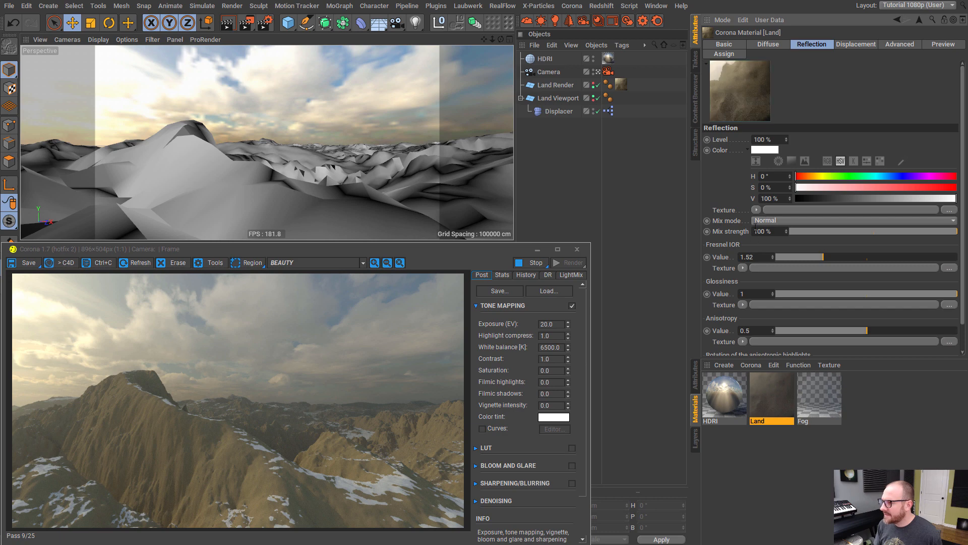
- Load a Reference Shader into the reflection's Glossiness texture and set the diffuse Terrain Mask as its source
click(744, 305)
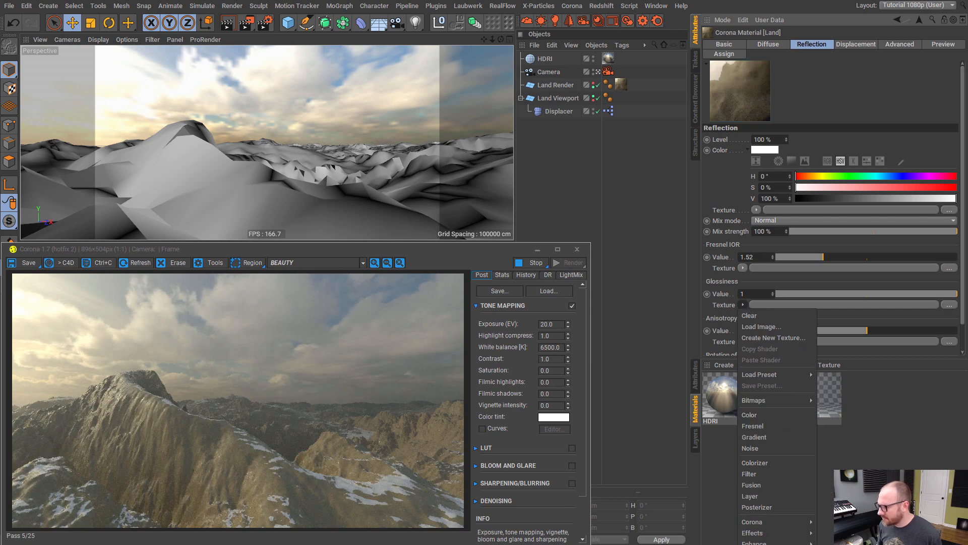
click(767, 544)
click(748, 331)
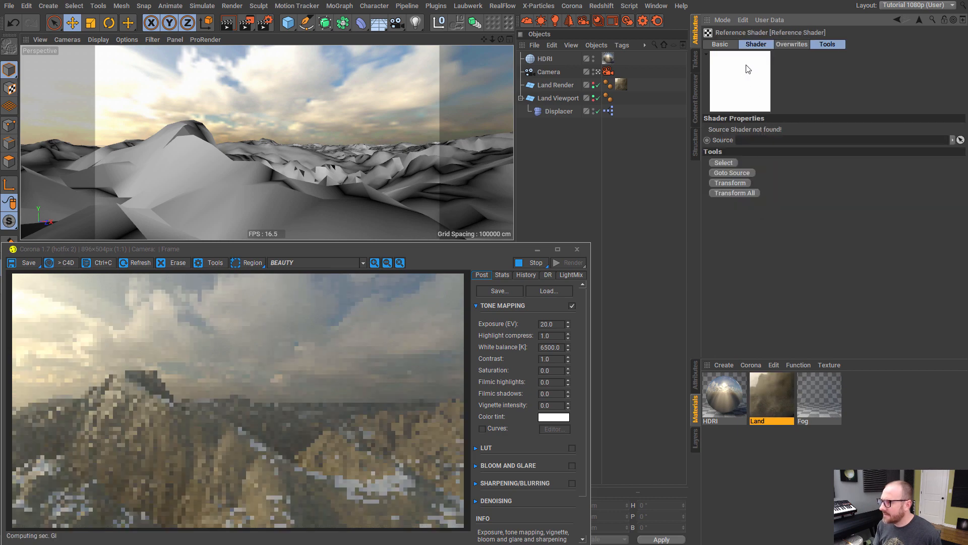
click(759, 45)
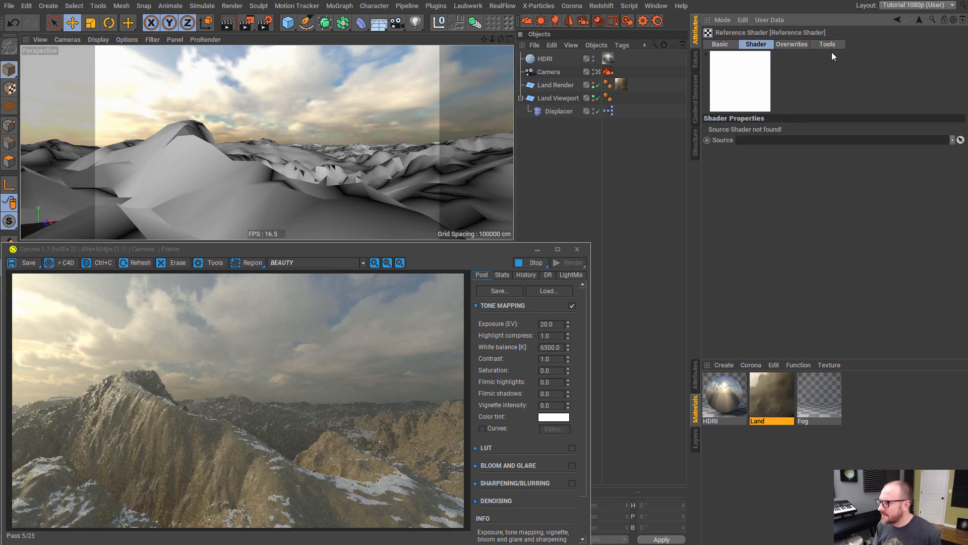
click(828, 45)
click(727, 129)
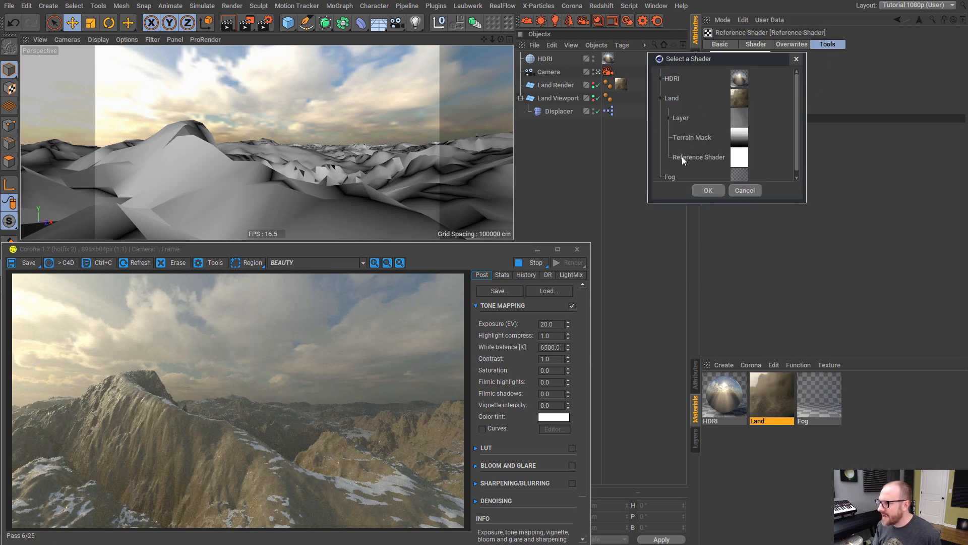
click(709, 191)
click(919, 21)
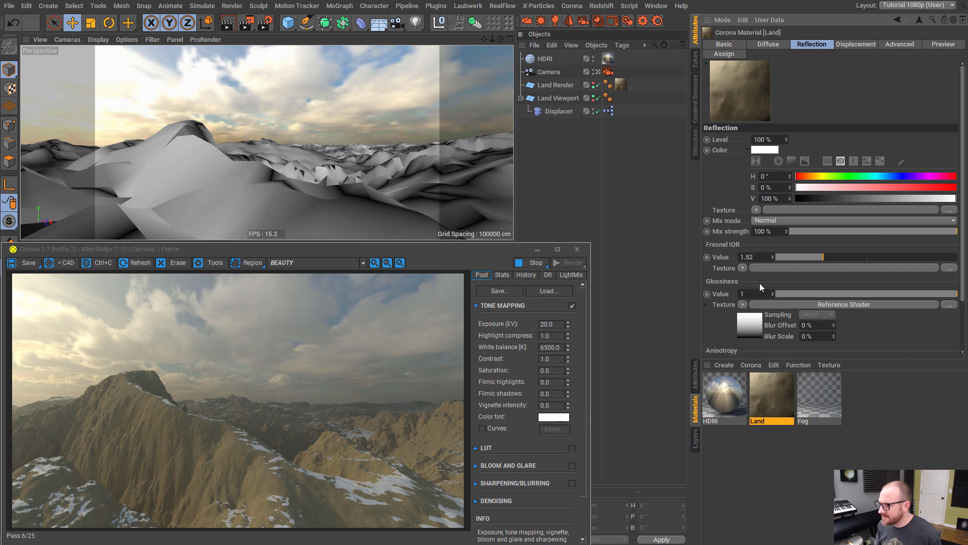
- Try a Fresnel IOR of 100 on the Land material's reflection
click(765, 257)
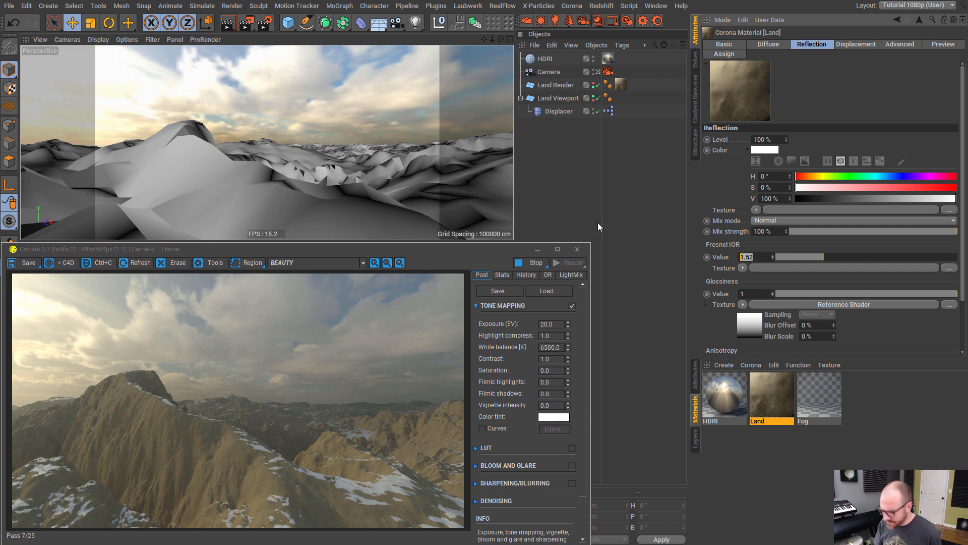
text(100)
key(Return)
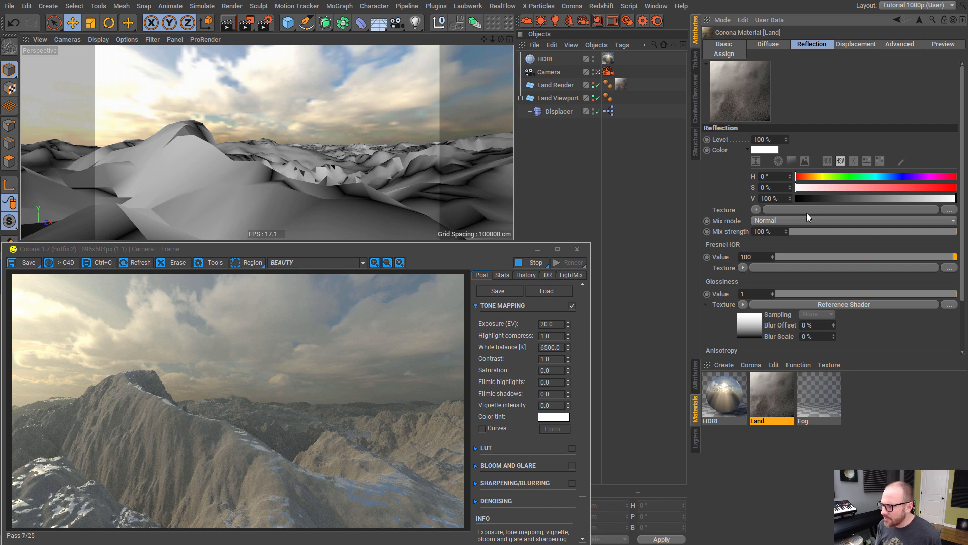
- Set the Fresnel IOR of the Land material's reflection to 1.6
double_click(762, 257)
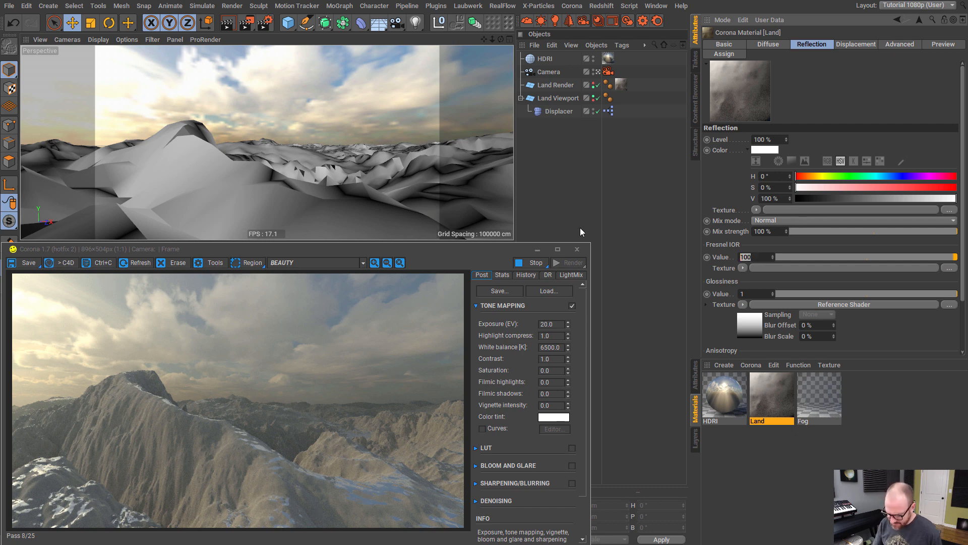
text(1.5)
key(Return)
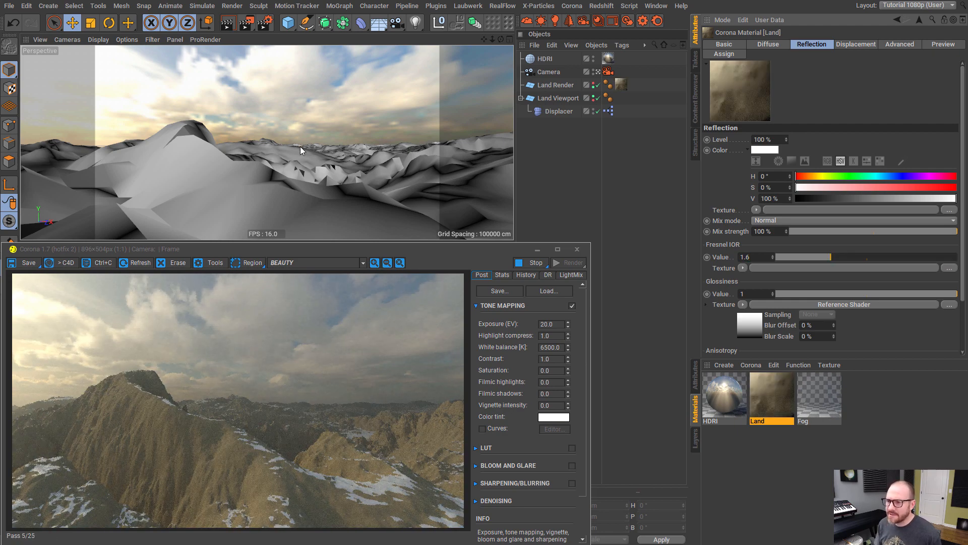
- Reframe the camera to face the sun above the horizon, looking across the snowy slopes and distant mountains
alt+drag(310, 162, 234, 157)
alt+middle_drag(346, 155, 304, 166)
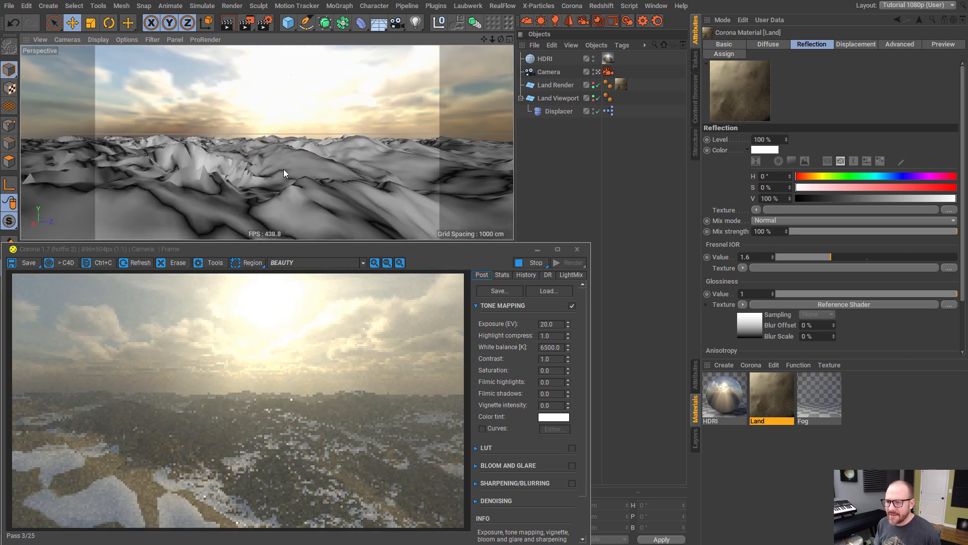
alt+drag(282, 171, 283, 165)
alt+right_drag(281, 159, 293, 153)
alt+drag(289, 156, 287, 153)
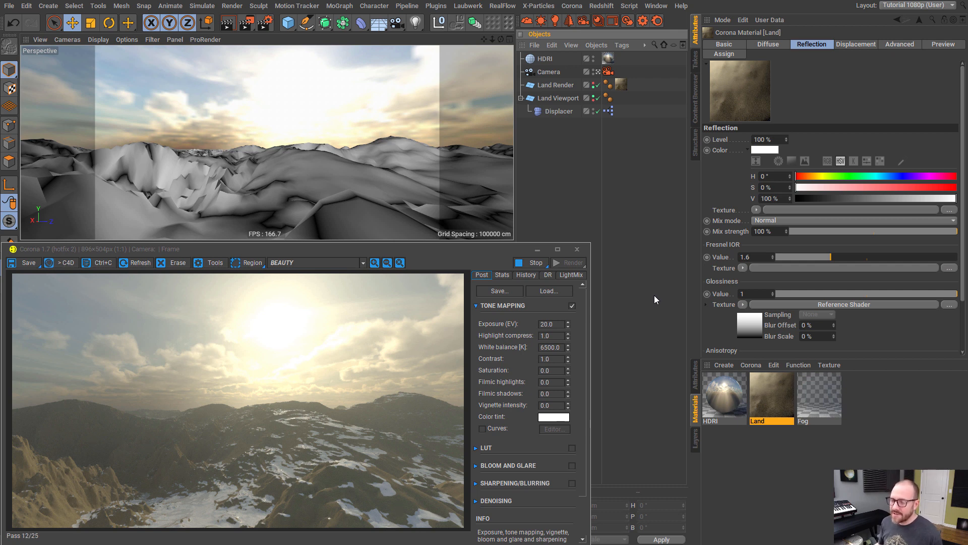
- Set the maximum displacement level of the Land material to 275 cm
click(773, 449)
click(758, 405)
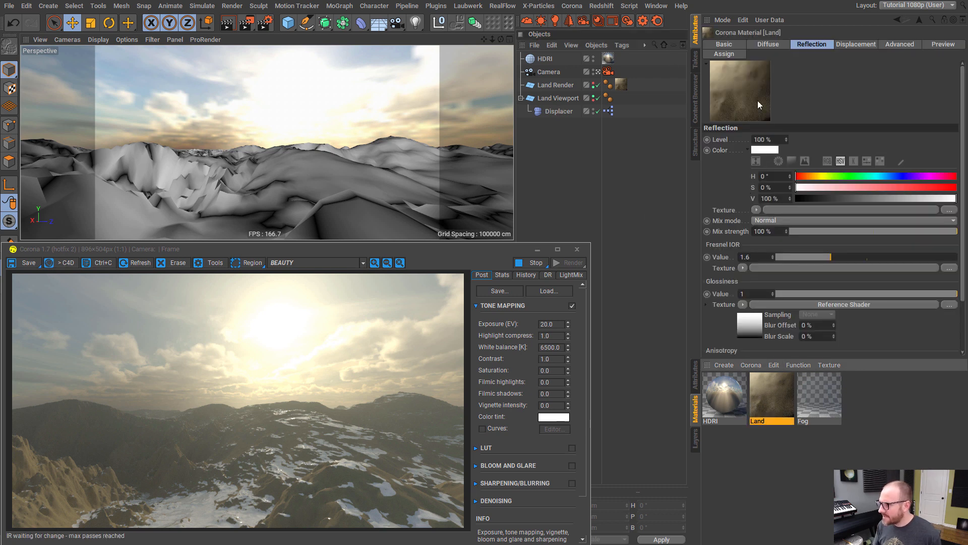
click(855, 44)
drag(797, 150, 769, 150)
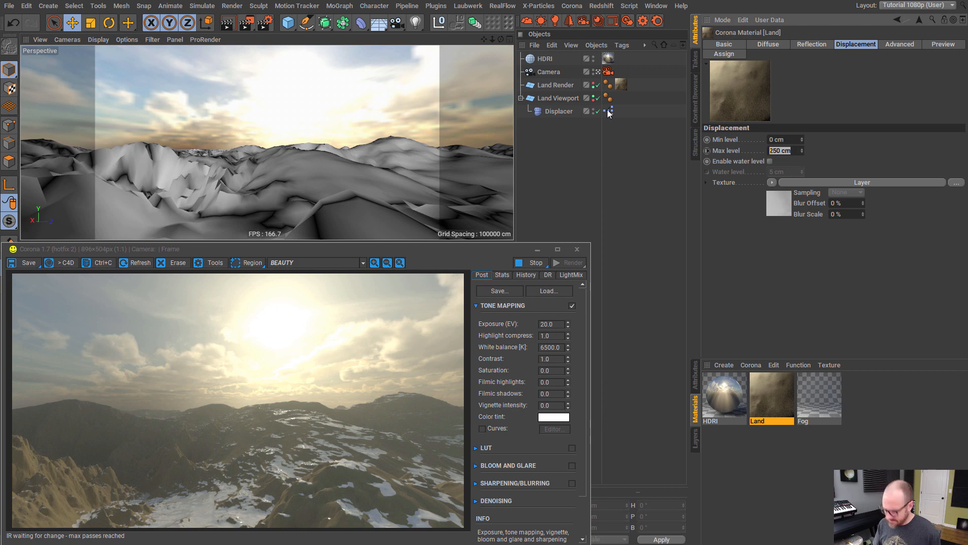
text(275)
key(Return)
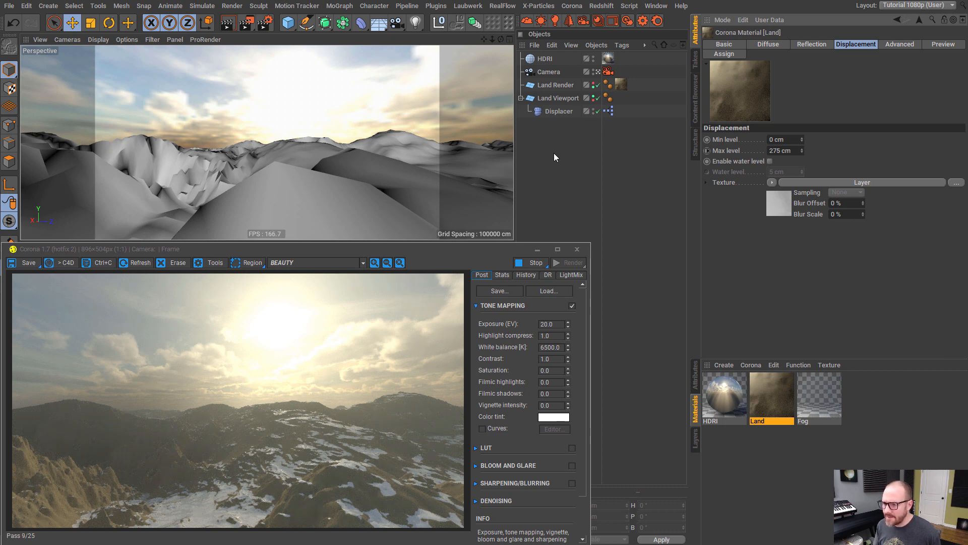
- Close the interactive render window and set the render output width to 1280 pixels with the ratio locked
click(577, 249)
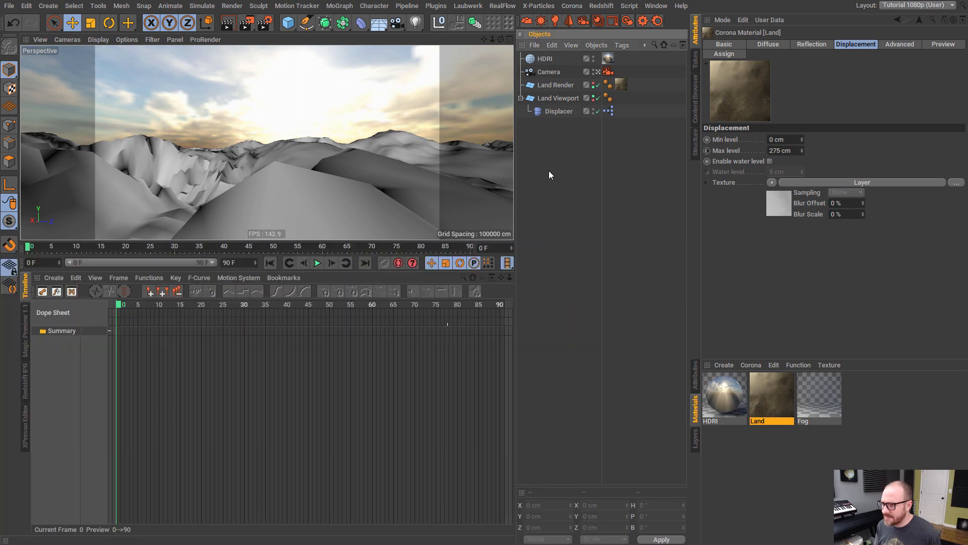
click(266, 22)
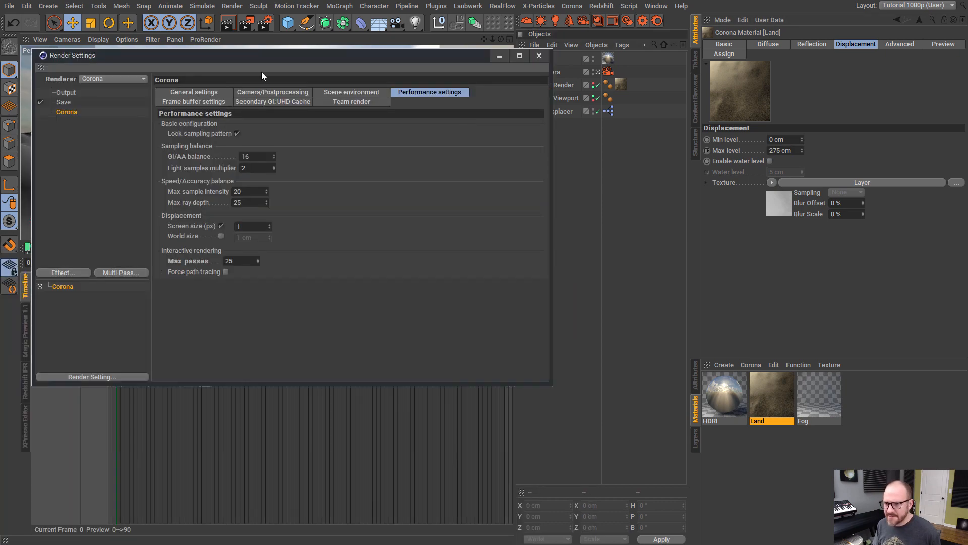
click(101, 91)
double_click(240, 100)
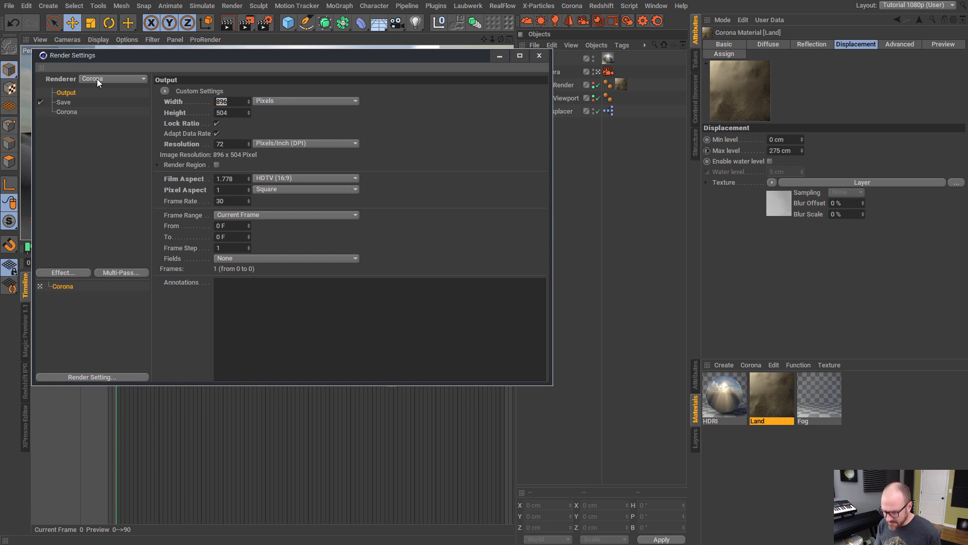
text(1280)
key(Return)
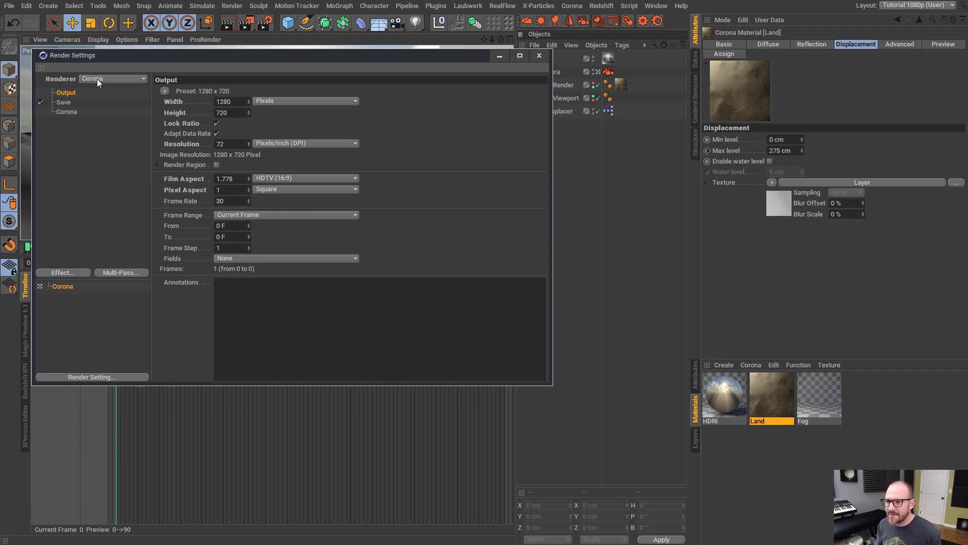
- Set the displacement screen size to 0.5 px in Corona's performance settings
click(97, 112)
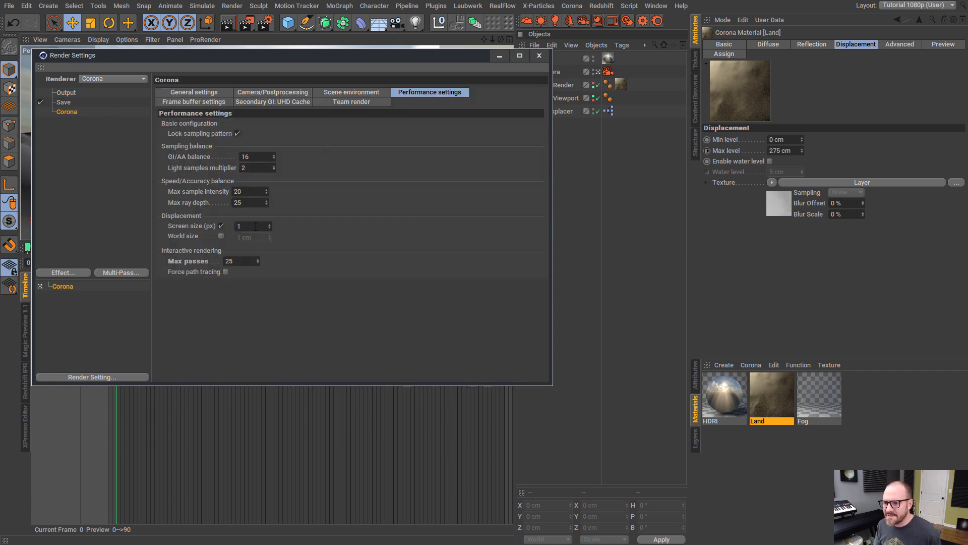
text(0.5)
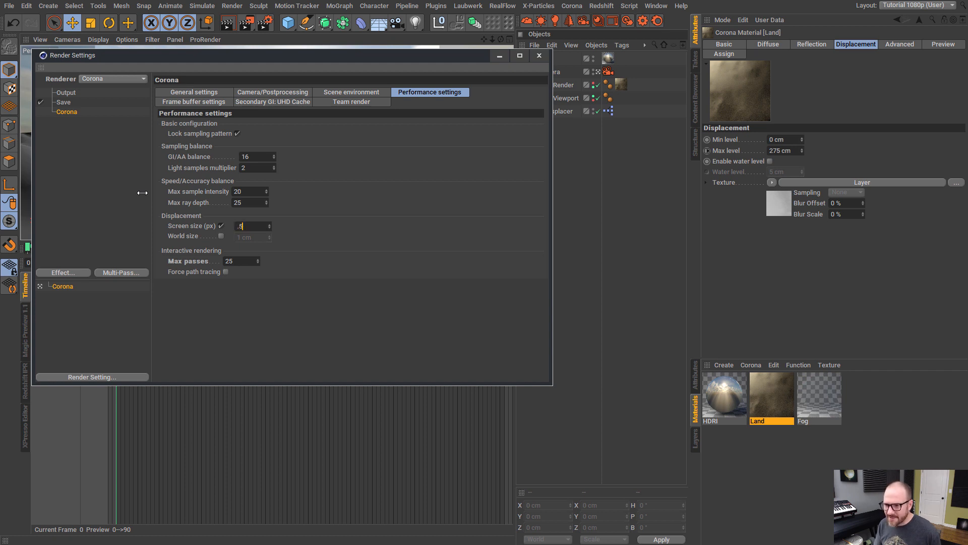
click(539, 56)
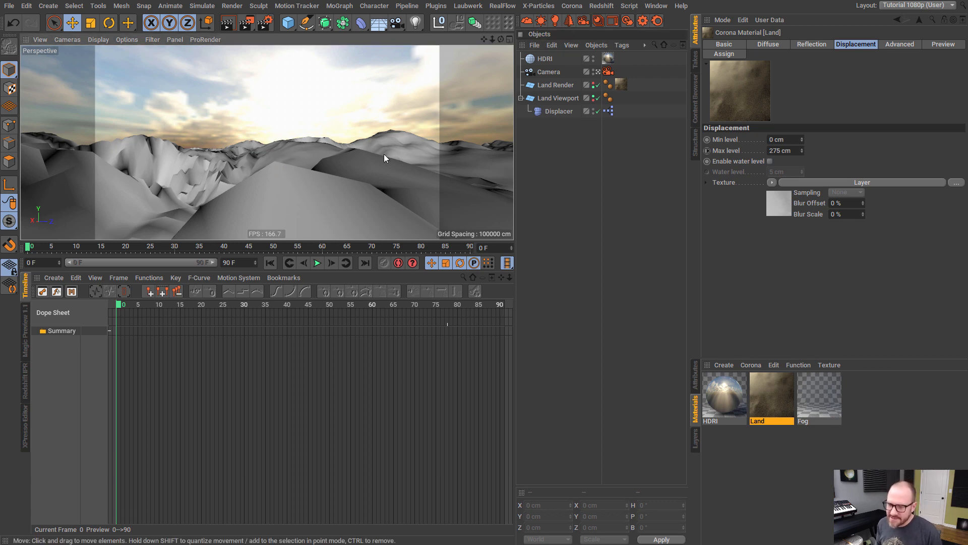
- Render the current frame to the Picture Viewer
click(559, 163)
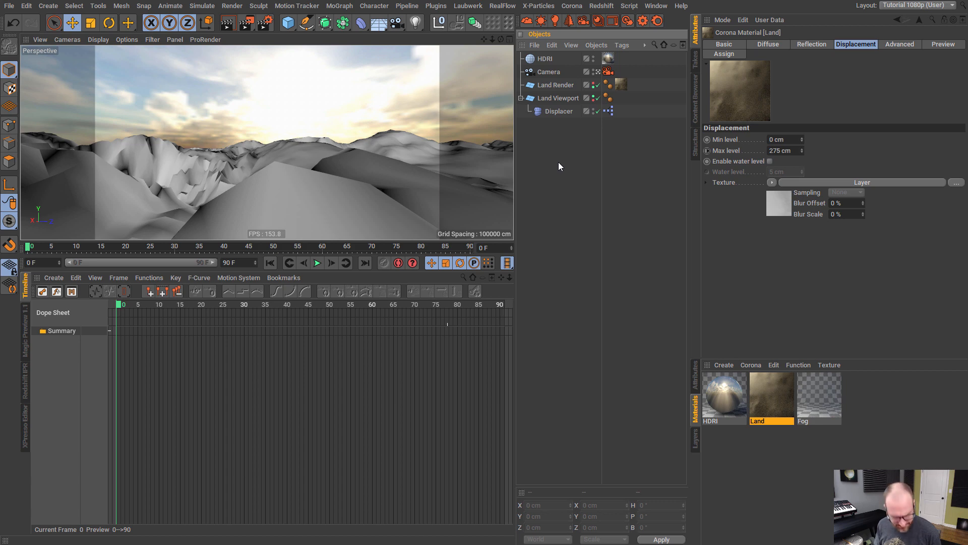
key(shift+r)
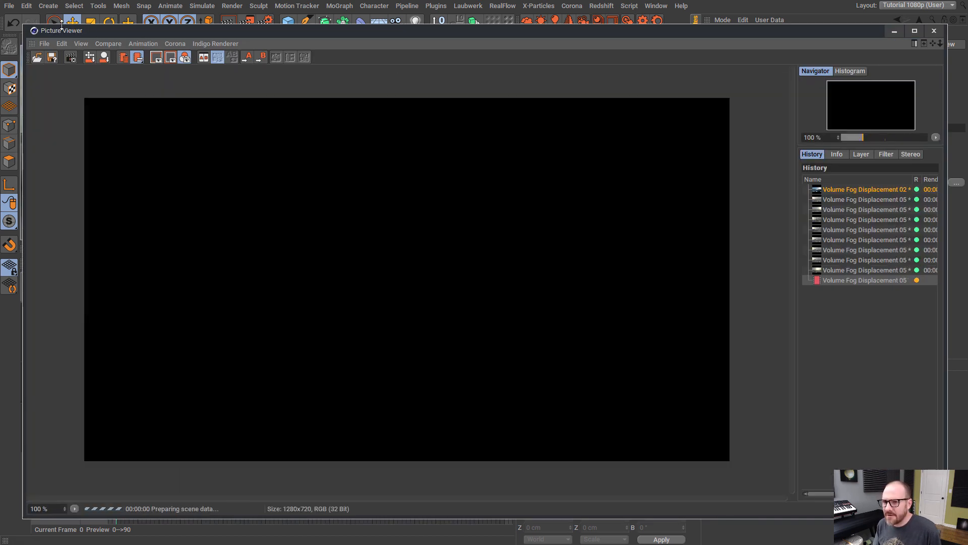
drag(90, 31, 86, 33)
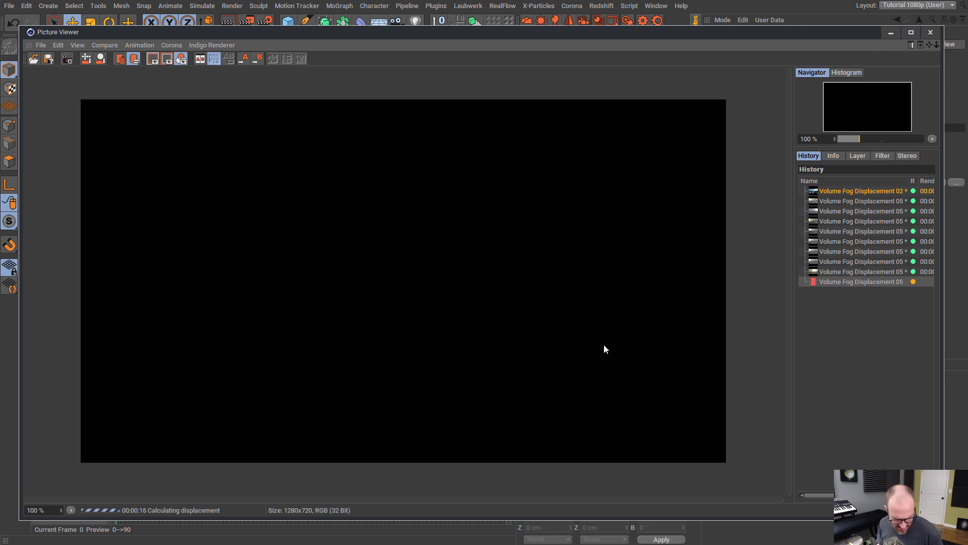
- Review Corona's general settings for the denoising options, and stop the running Picture Viewer render
key(ctrl+b)
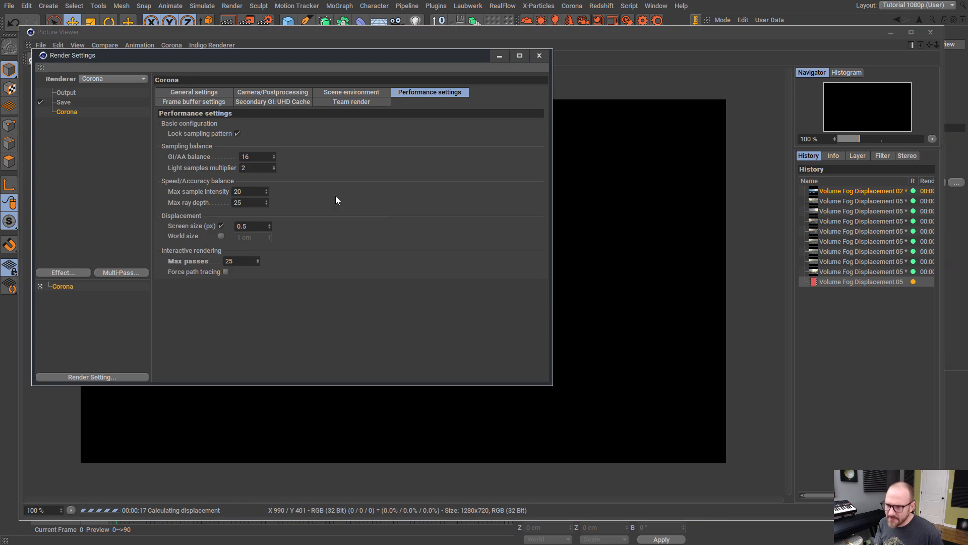
click(215, 92)
click(273, 92)
click(203, 92)
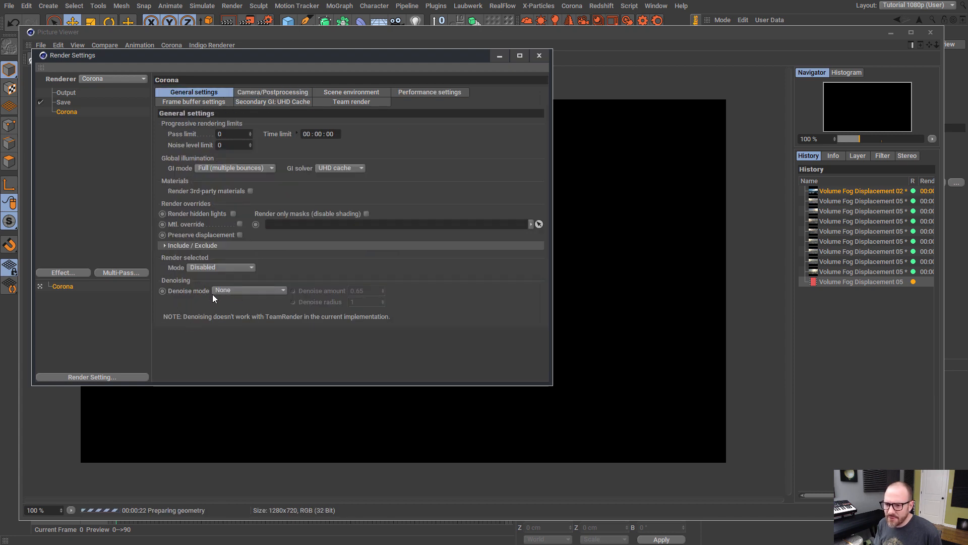
click(539, 56)
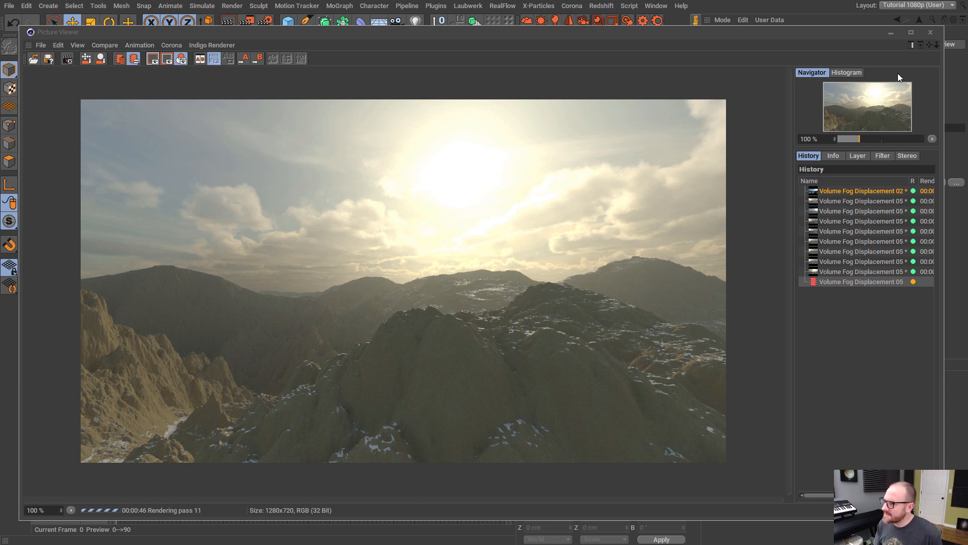
click(931, 32)
click(543, 341)
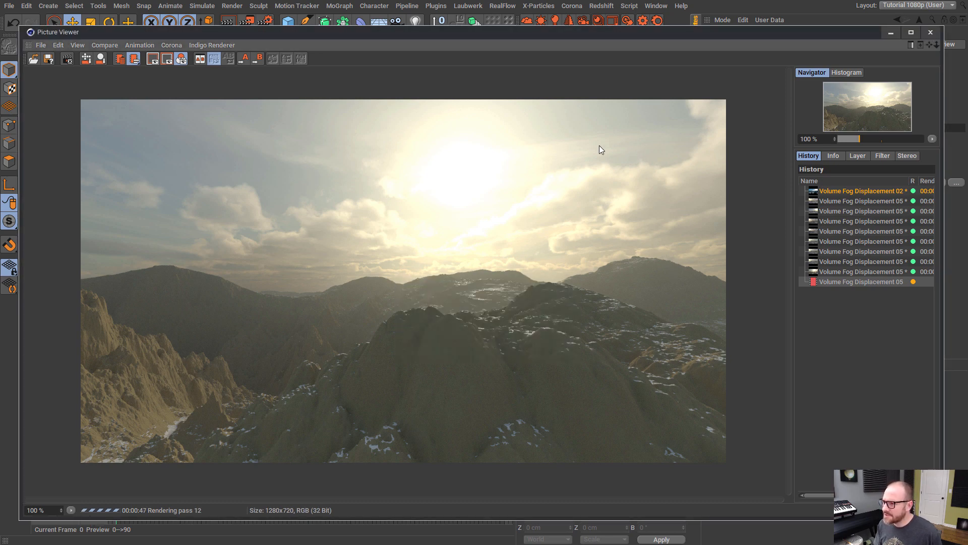
- Set Corona's denoise mode to Full denoising
key(ctrl+b)
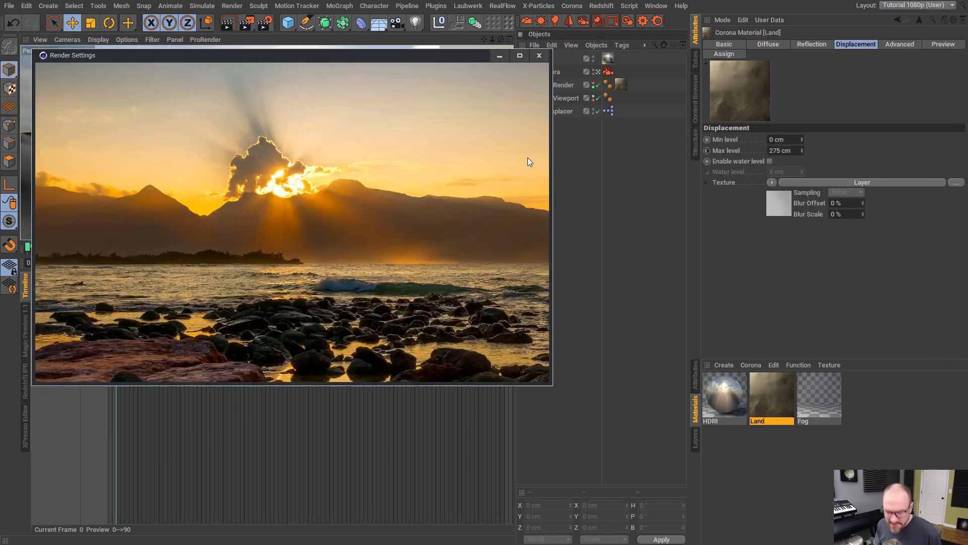
click(242, 290)
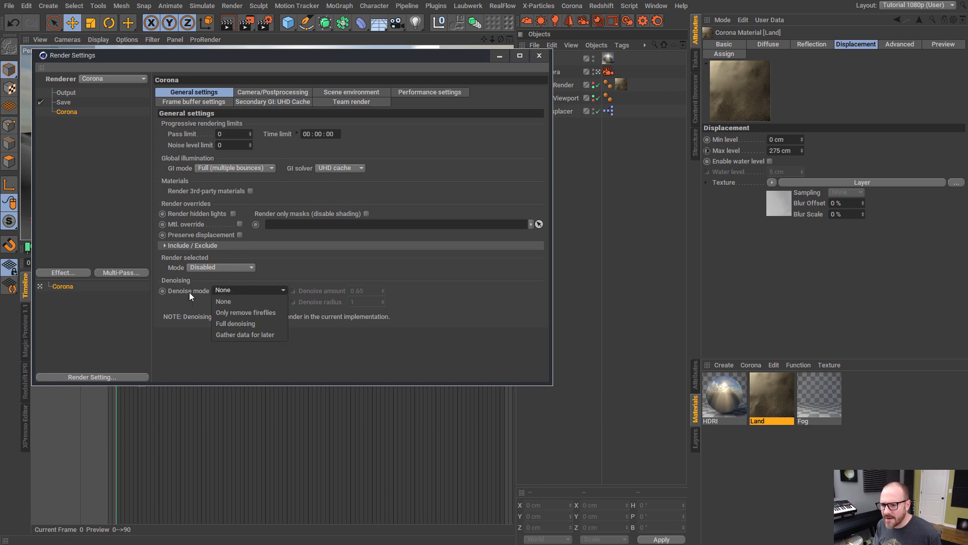
click(247, 328)
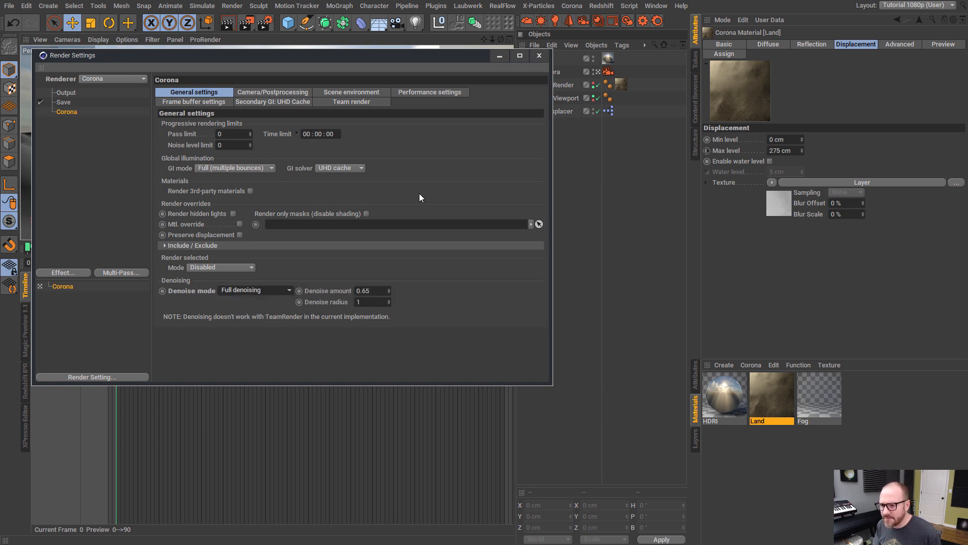
click(539, 55)
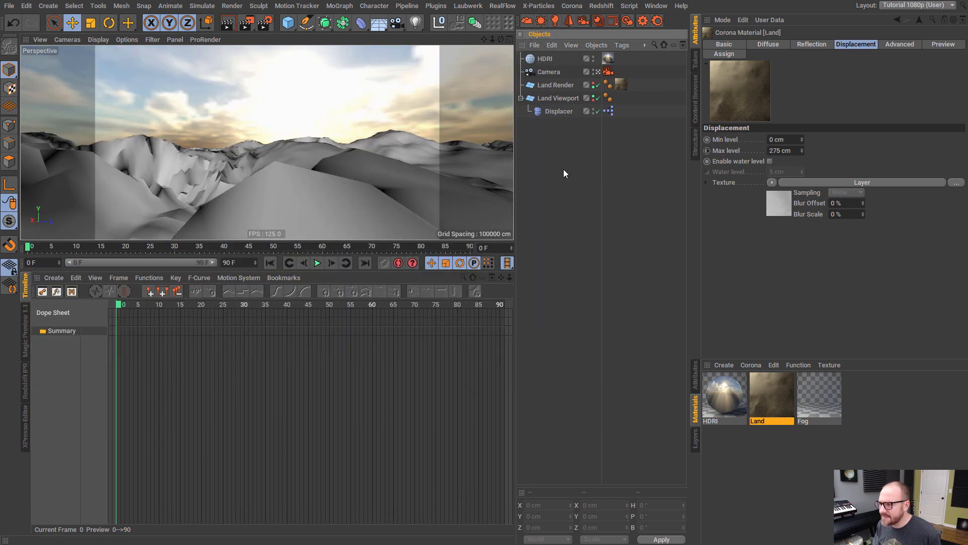
- Preview the scene in a Corona interactive render, closing its window and dismissing the plugin error
click(629, 21)
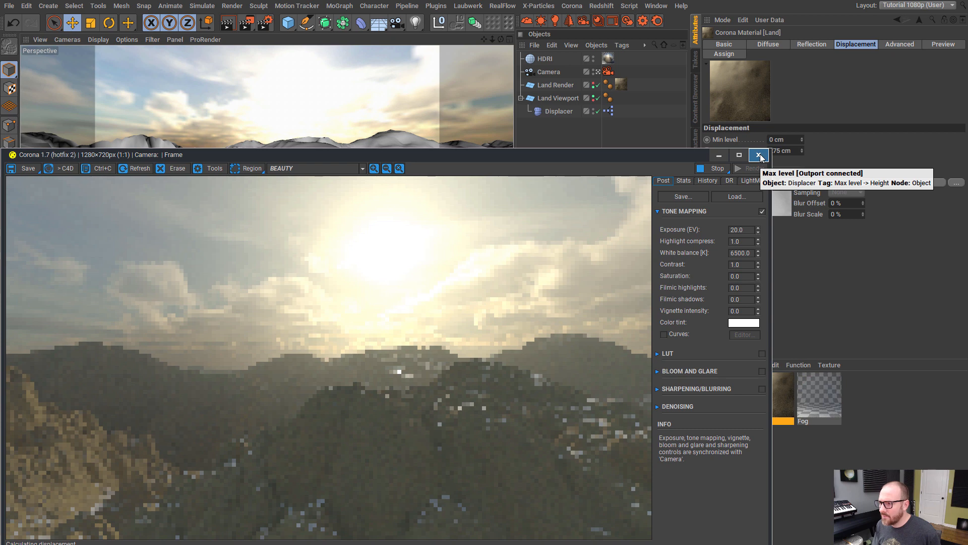
click(759, 156)
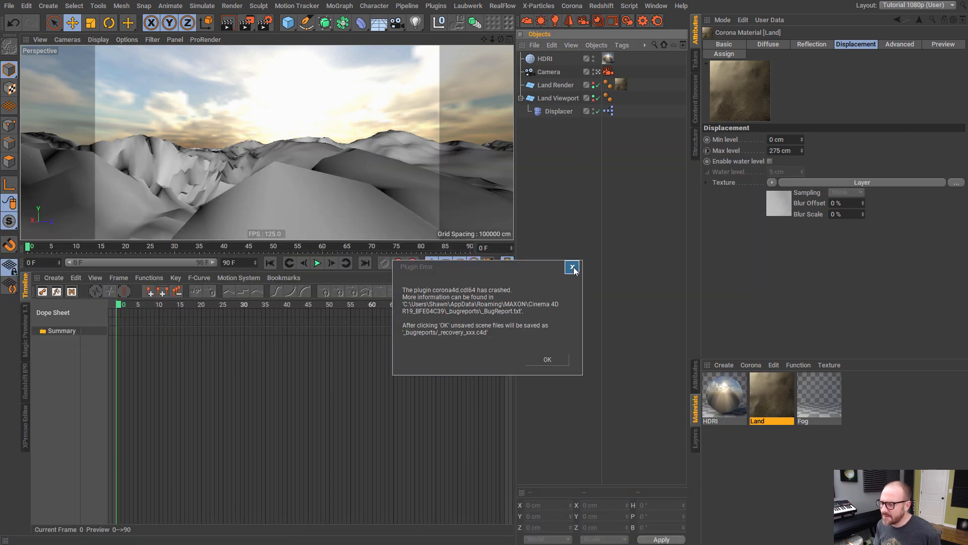
click(552, 360)
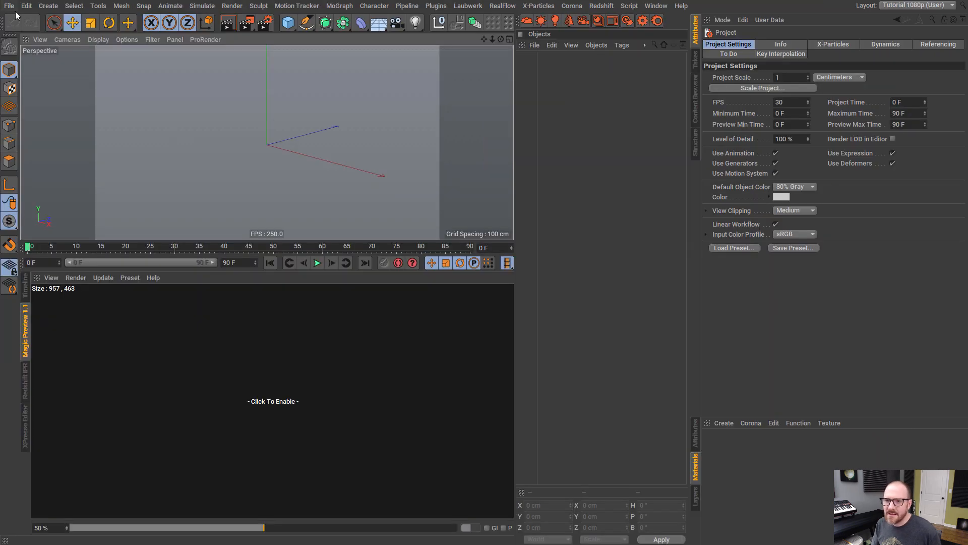
- Reopen the recent project file Volume Fog Displacement 05.c4d
click(9, 6)
mouse_move(62, 216)
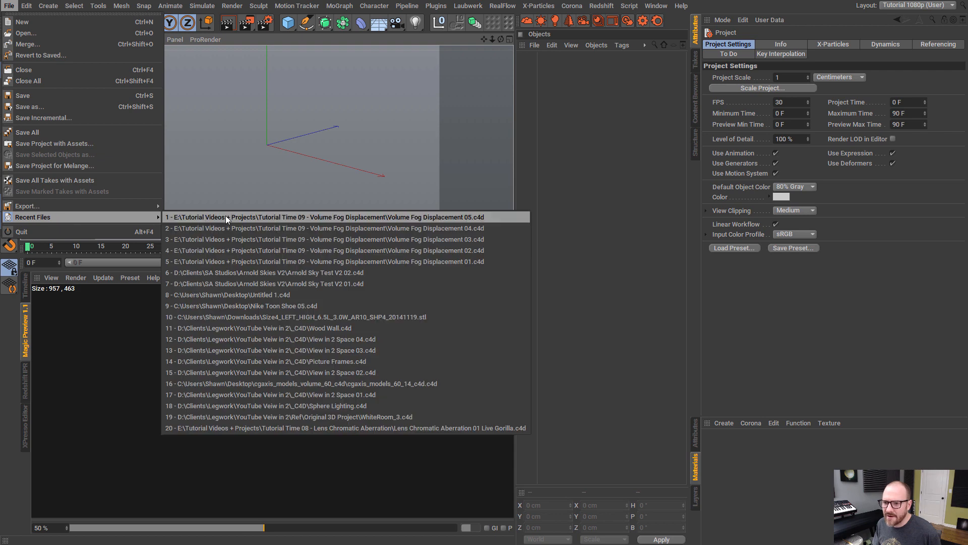
click(225, 218)
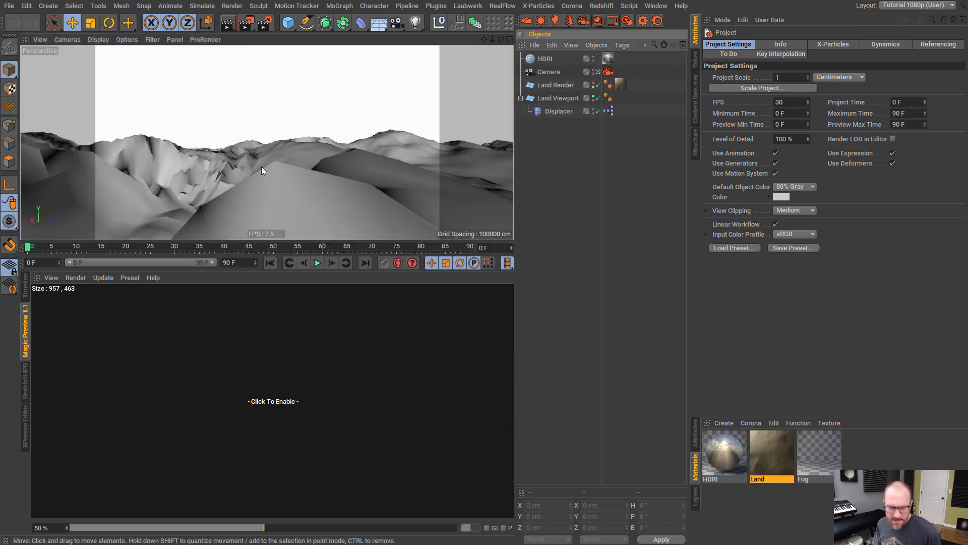
- Reframe the camera to look into the valley between the slopes and check Corona's general render settings
alt+drag(261, 164, 282, 169)
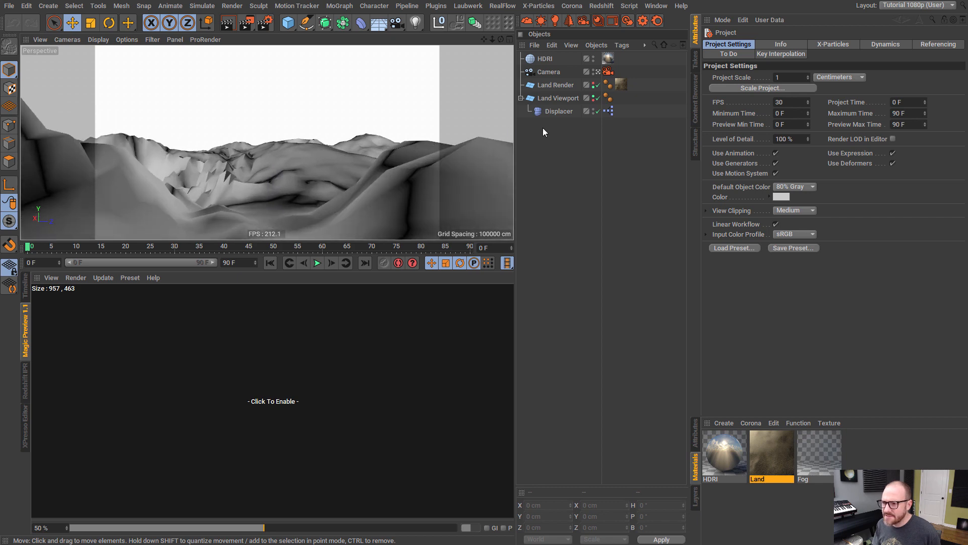
key(ctrl+b)
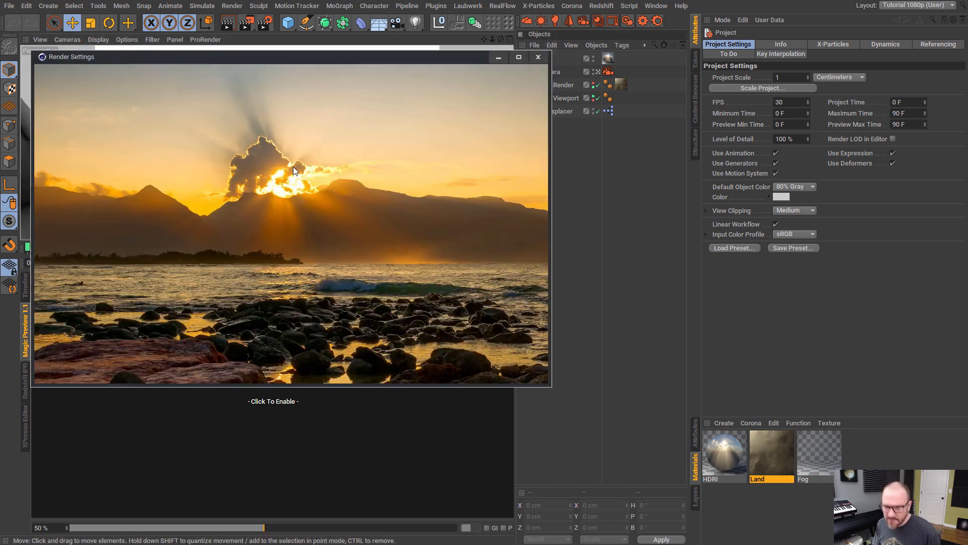
click(66, 113)
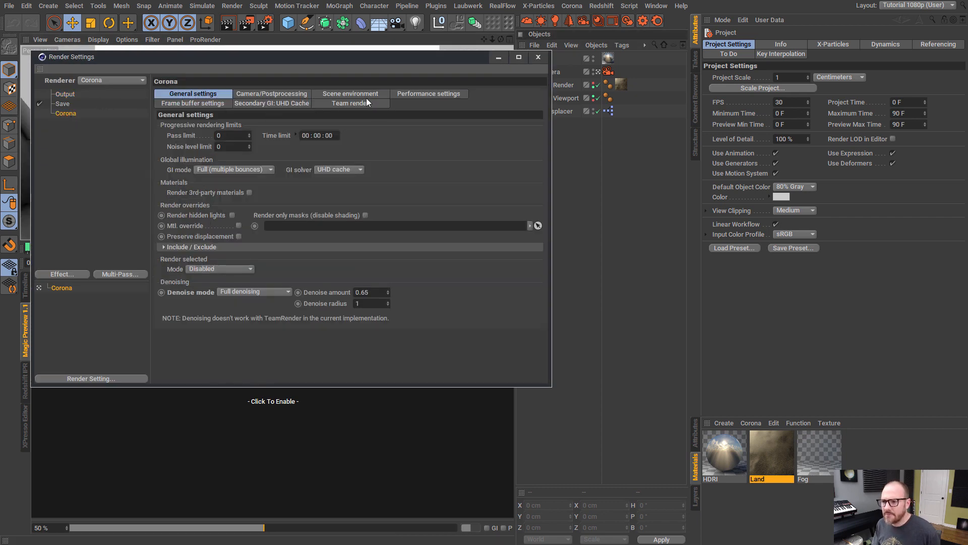
click(538, 57)
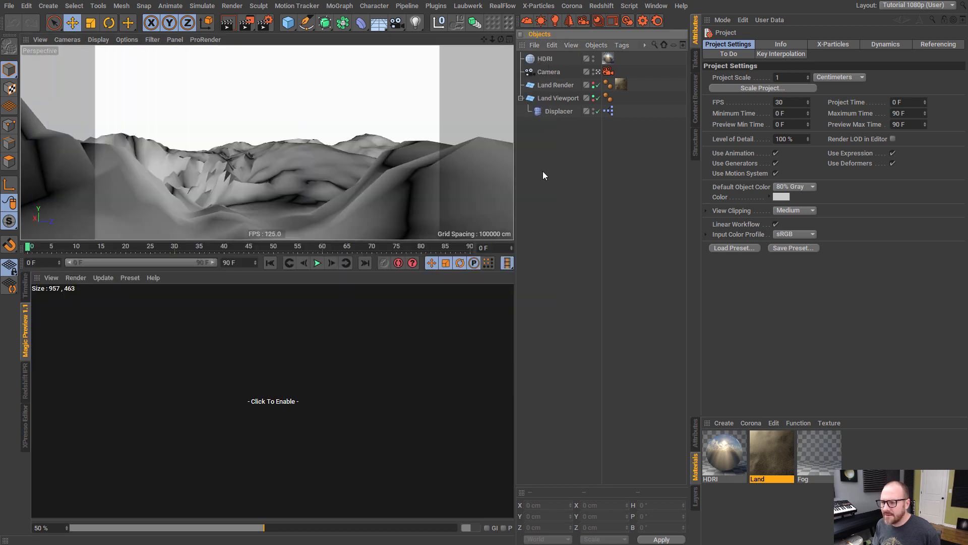
- Render the reframed view to the Picture Viewer and enlarge its window to fit the whole image
key(shift+r)
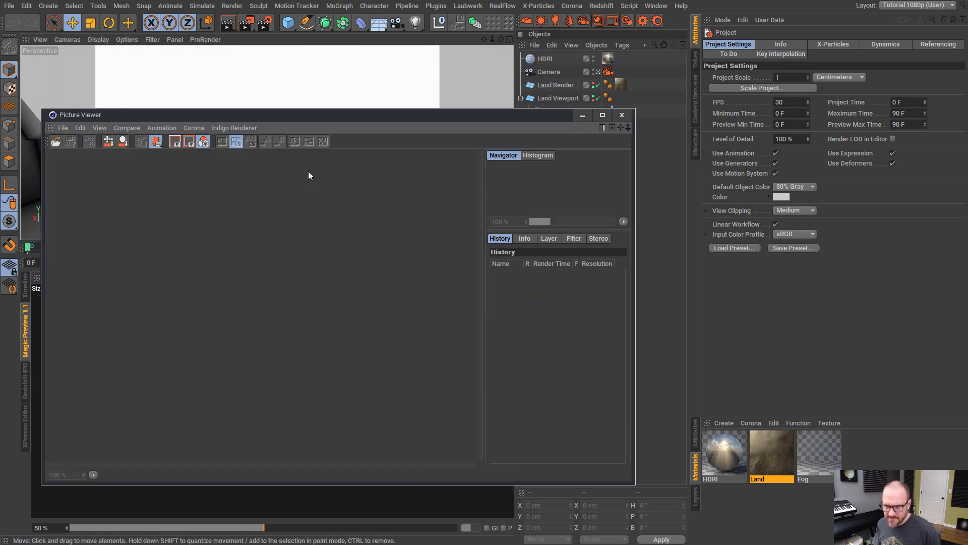
drag(196, 118, 185, 54)
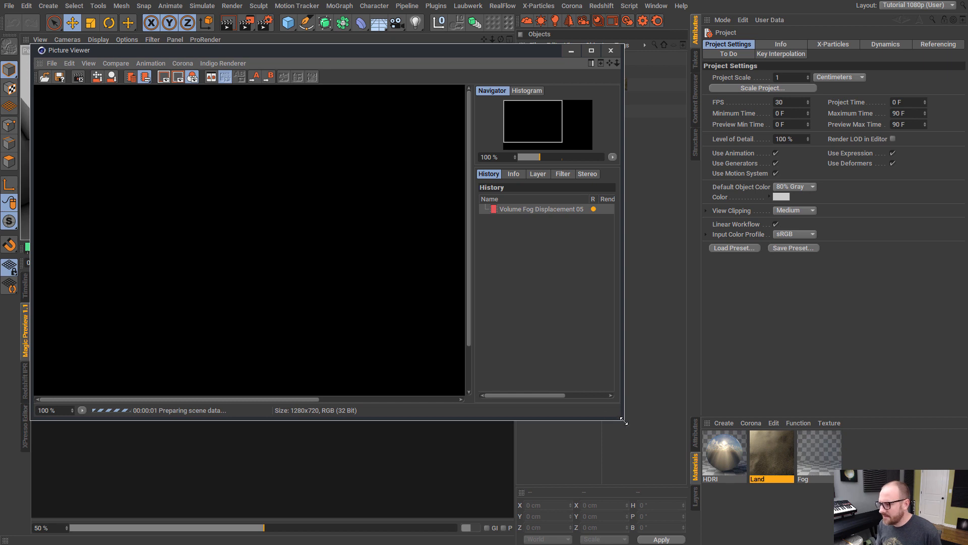
drag(623, 420, 918, 499)
drag(543, 53, 538, 48)
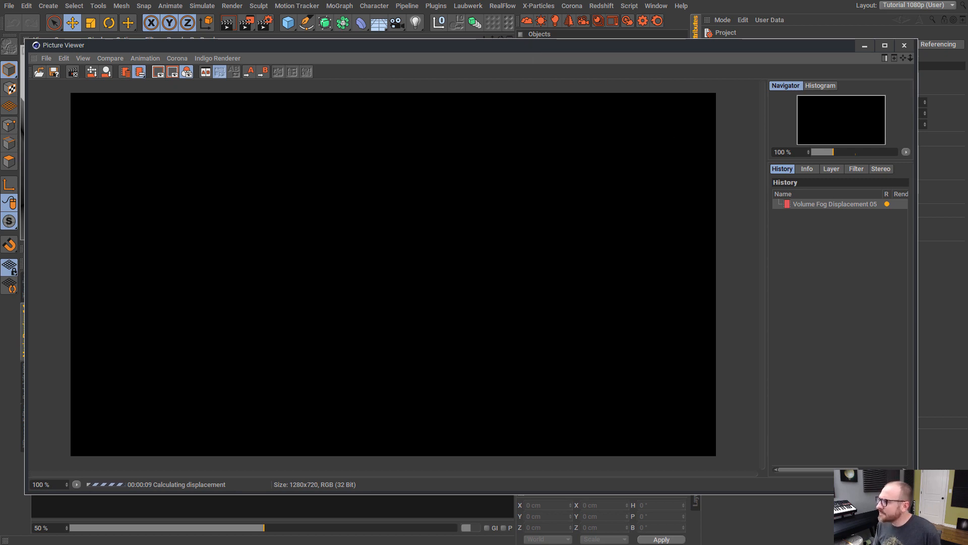
- Switch to the web browser and look through the CG HDRI V2 and CG HDRI V1 product pages
key(alt+Tab)
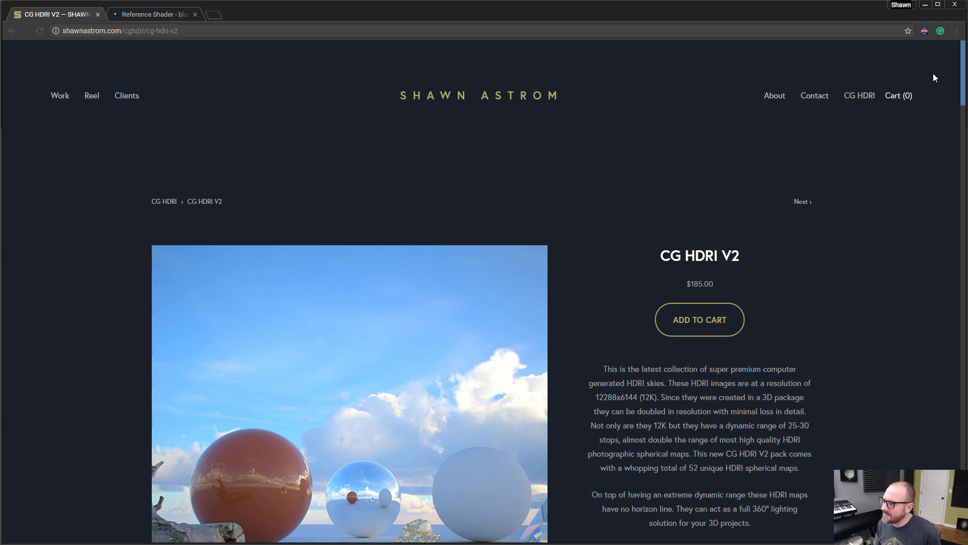
scroll(934, 77, down, 12)
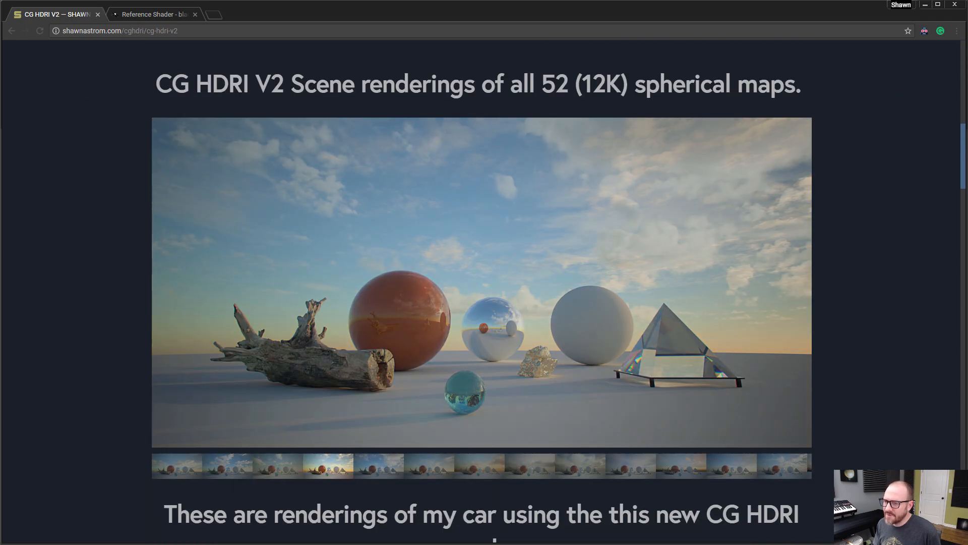
scroll(482, 291, down, 8)
scroll(481, 291, up, 20)
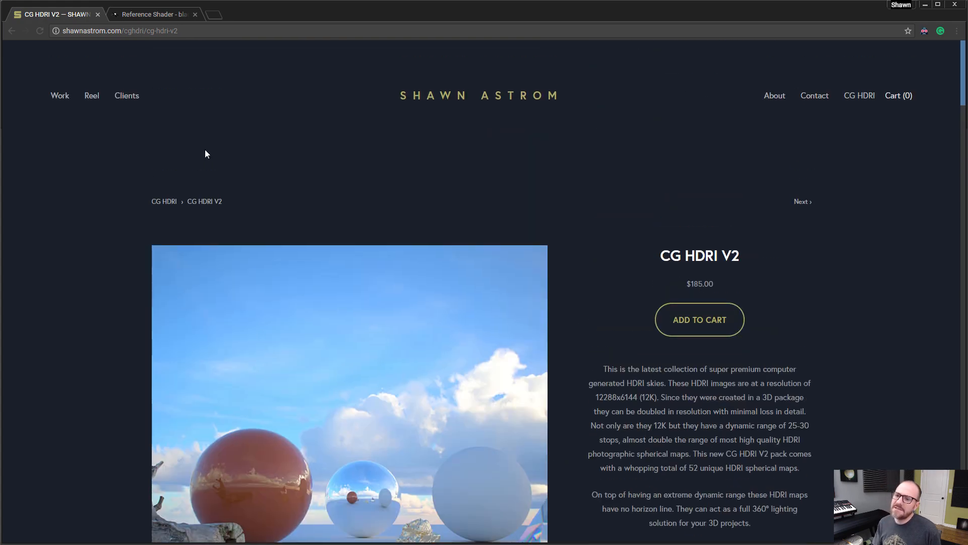
click(11, 31)
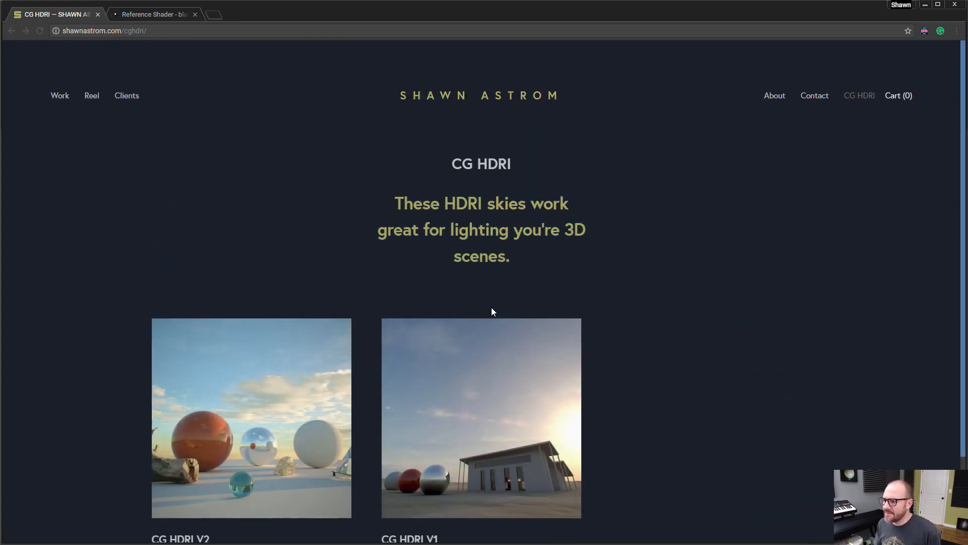
click(438, 510)
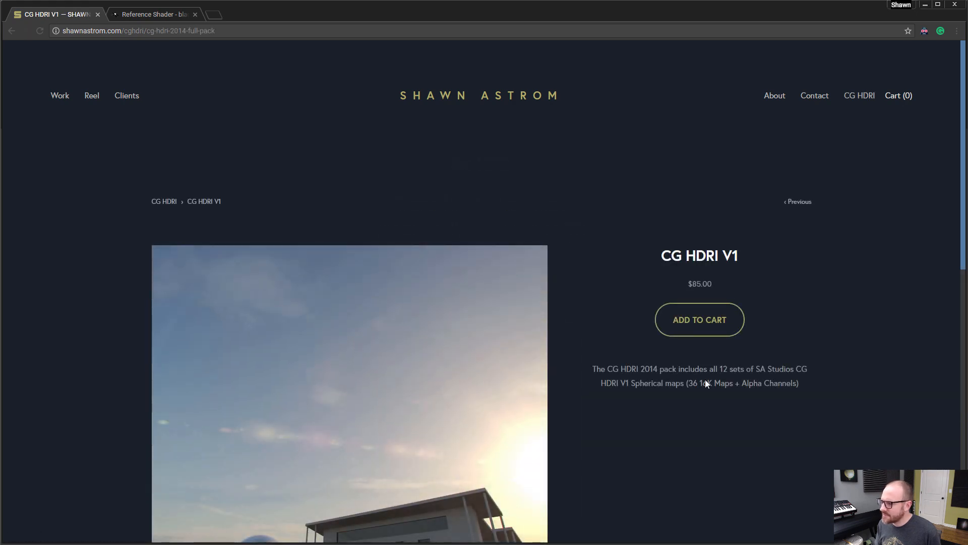
drag(964, 145, 964, 195)
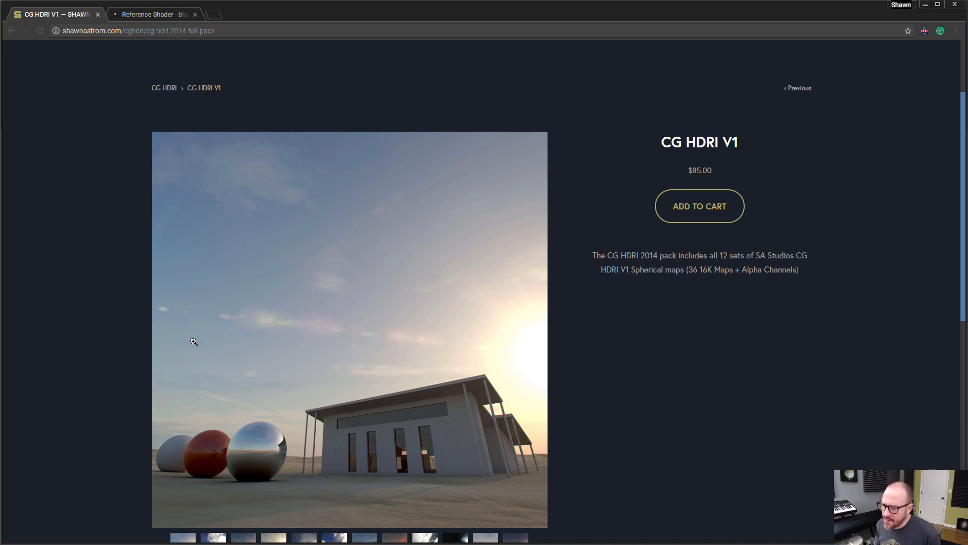
scroll(964, 174, up, 3)
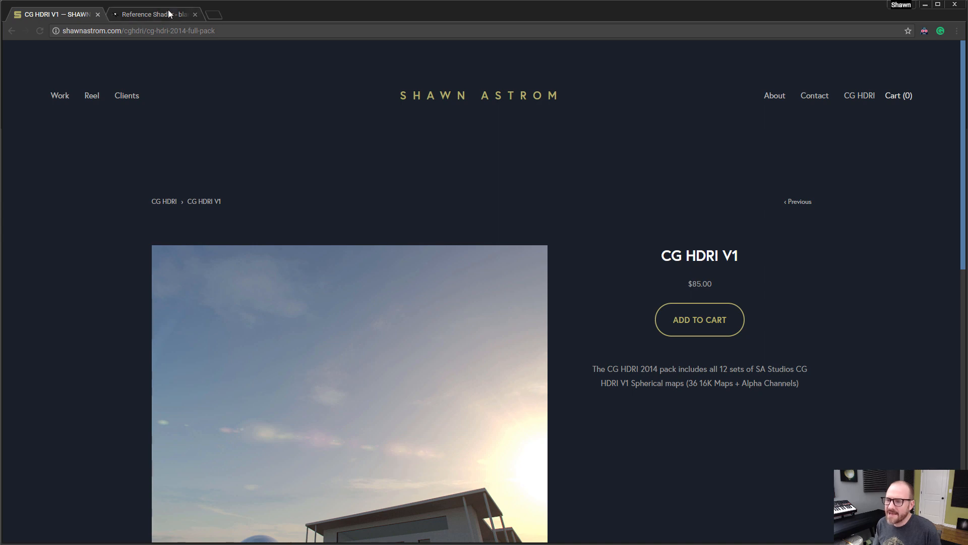
- View the Reference Shader plugin page and return to the running render in Cinema 4D
click(122, 10)
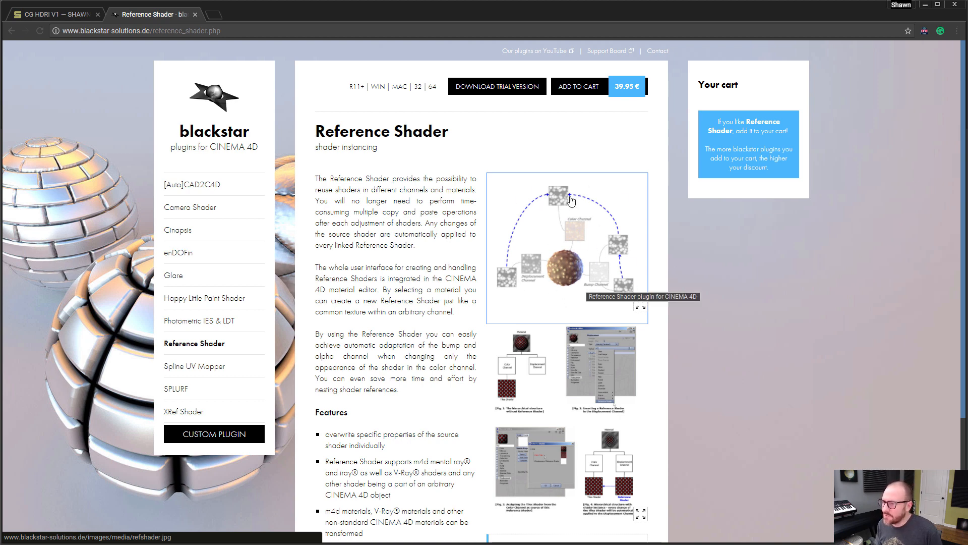
click(926, 6)
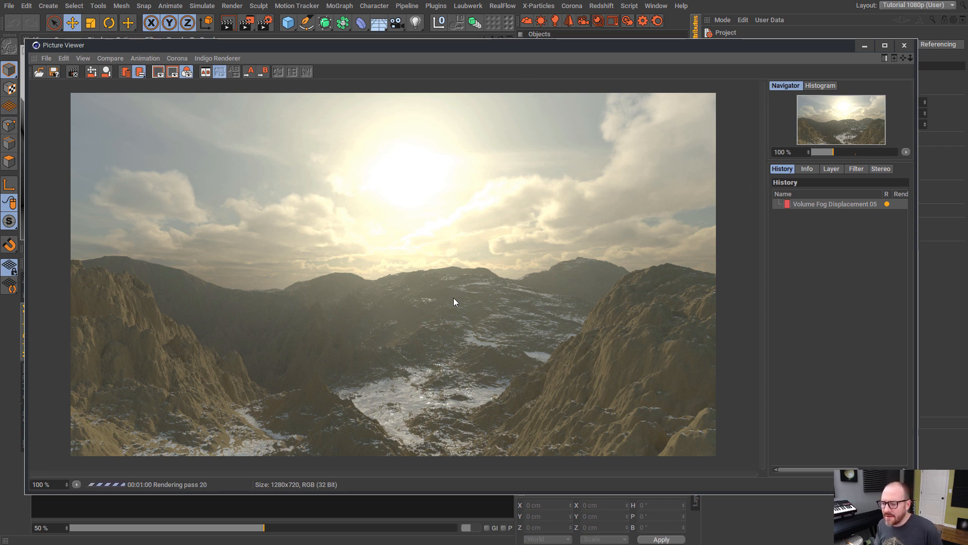
drag(445, 46, 447, 51)
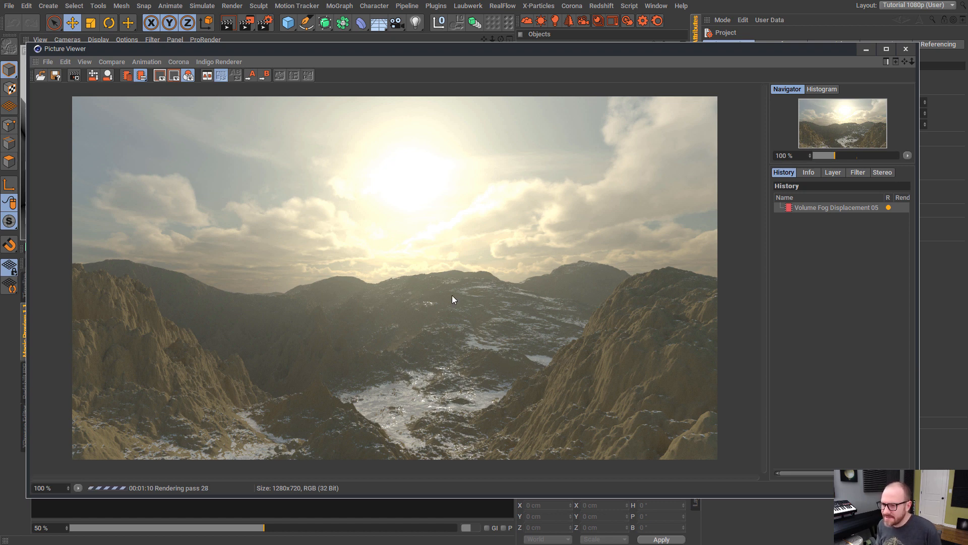
- Open Corona's post-process settings for the render and enable the LUT using the Adanmq_Canon_DSC_S315 preset
click(178, 61)
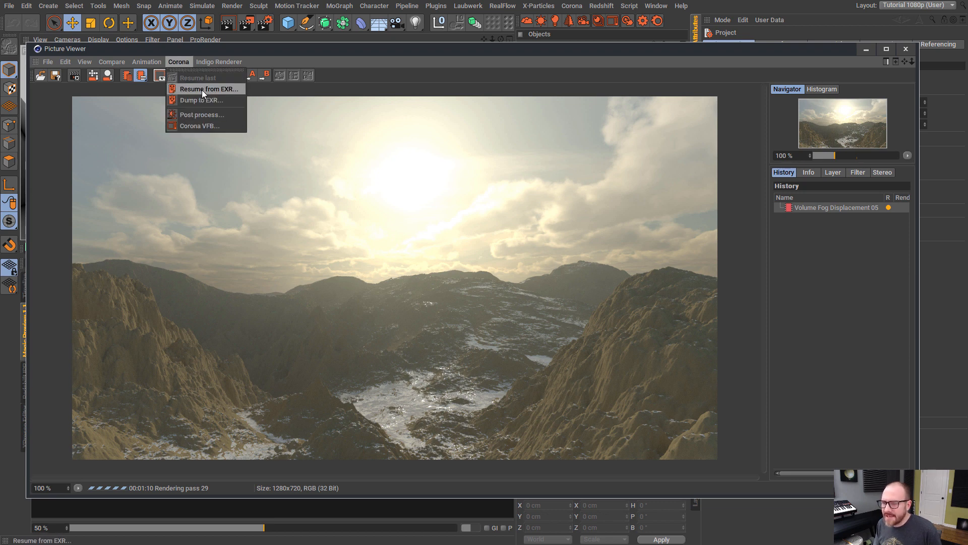
click(200, 115)
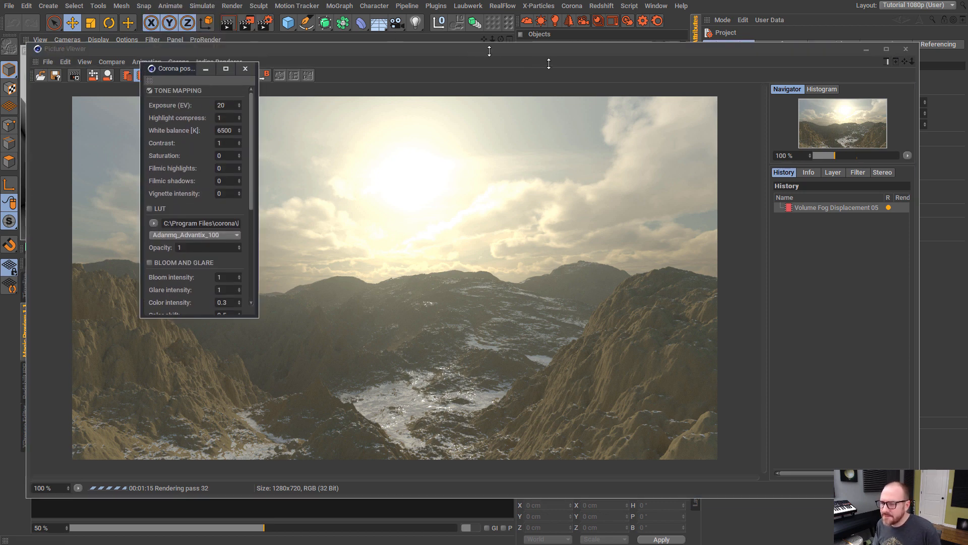
scroll(196, 161, down, 3)
drag(188, 0, 674, 104)
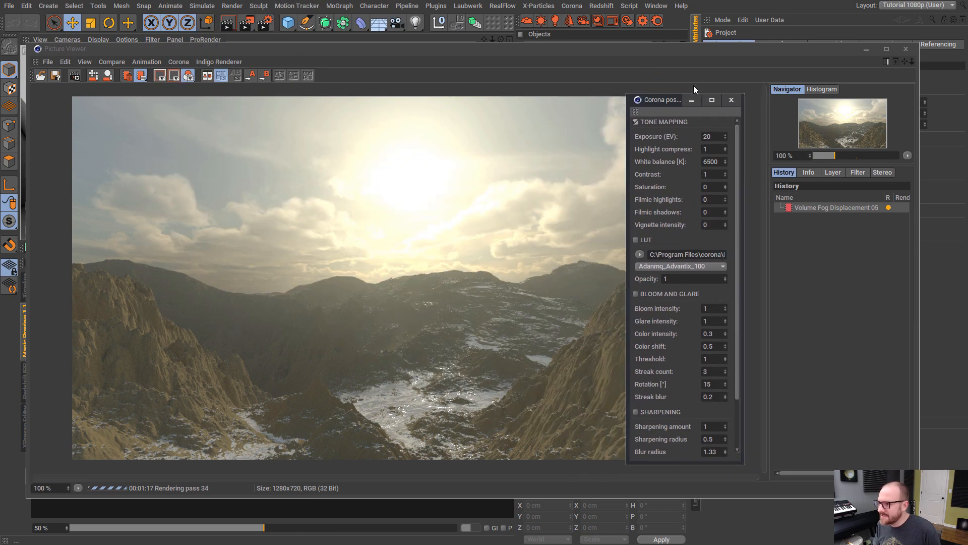
click(674, 266)
click(683, 138)
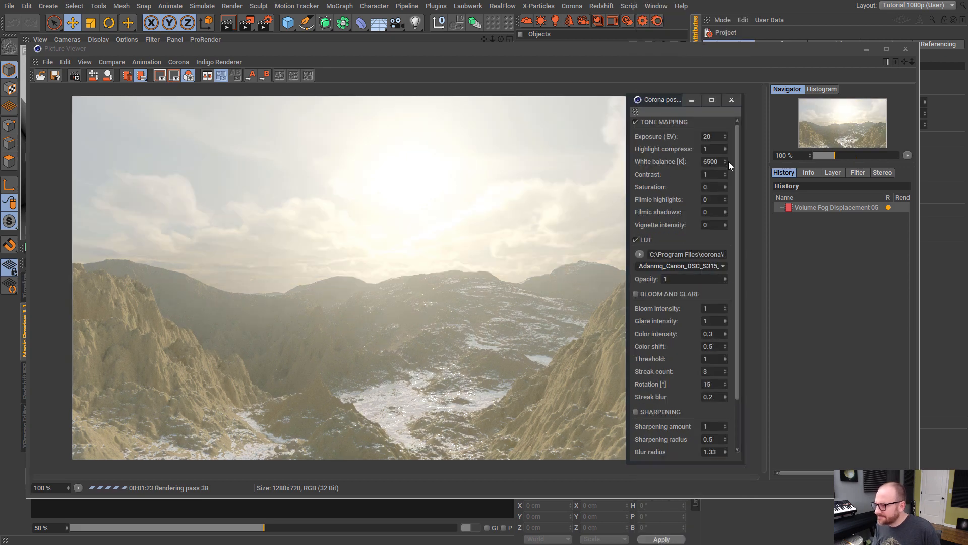
- Set the tone mapping exposure to 20 EV and filmic highlights to 0.81, enlarging the post-process window beside the image
drag(725, 137, 727, 165)
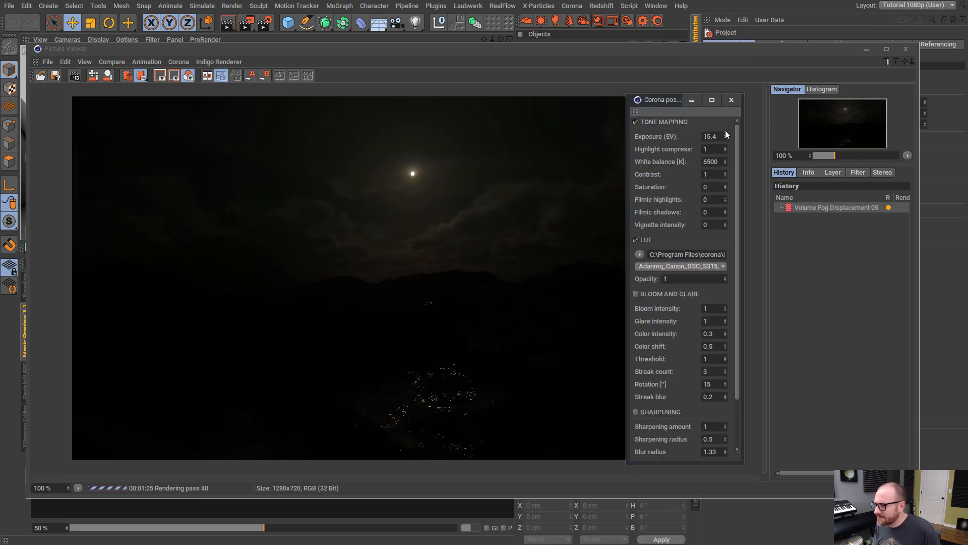
text(20)
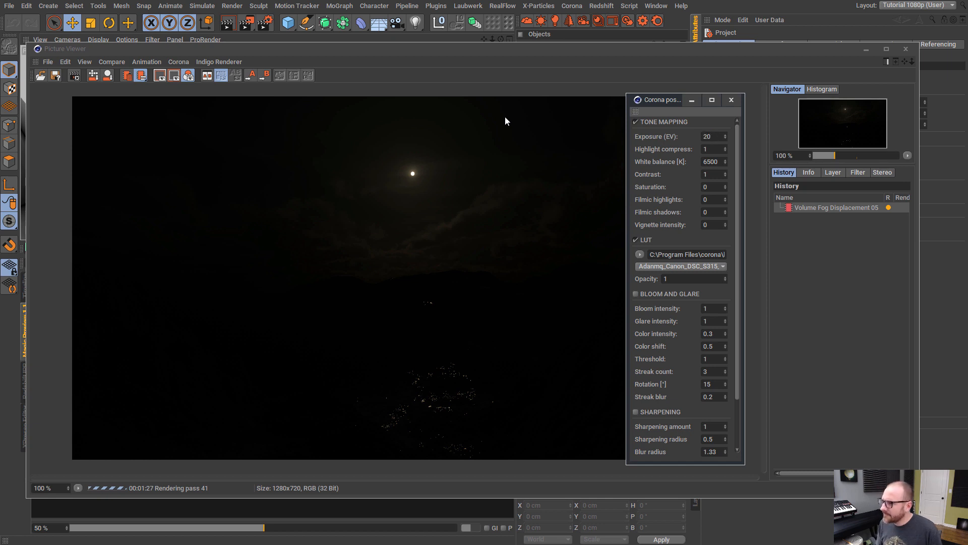
key(Return)
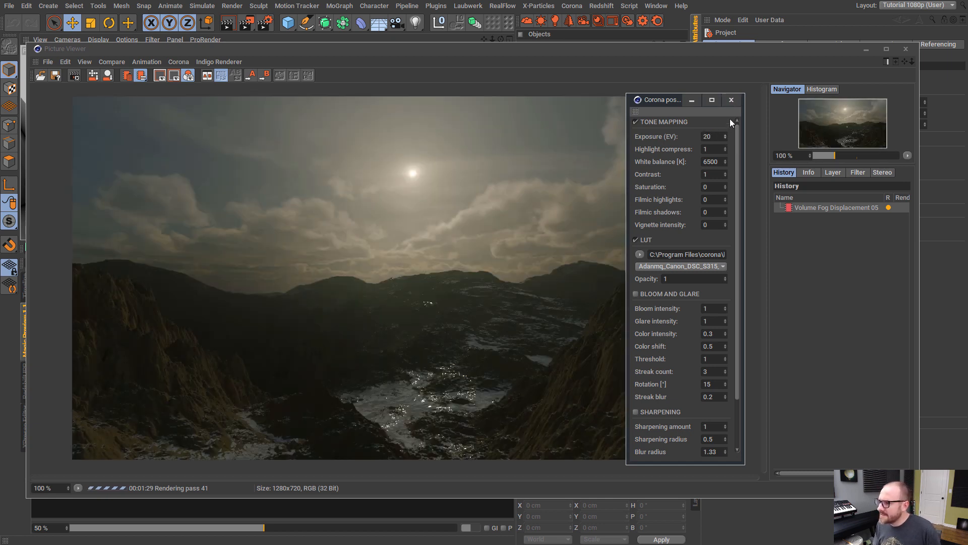
drag(667, 99, 782, 98)
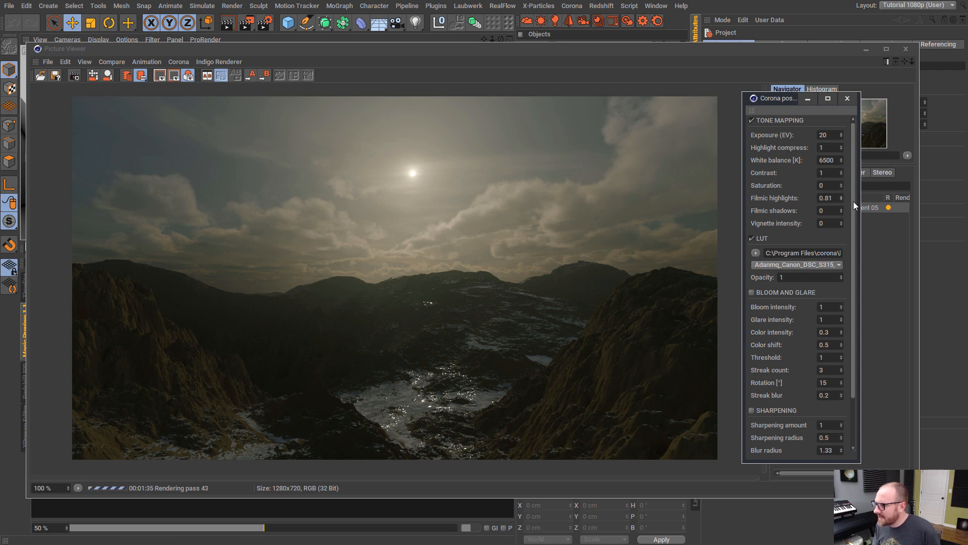
drag(858, 460, 911, 501)
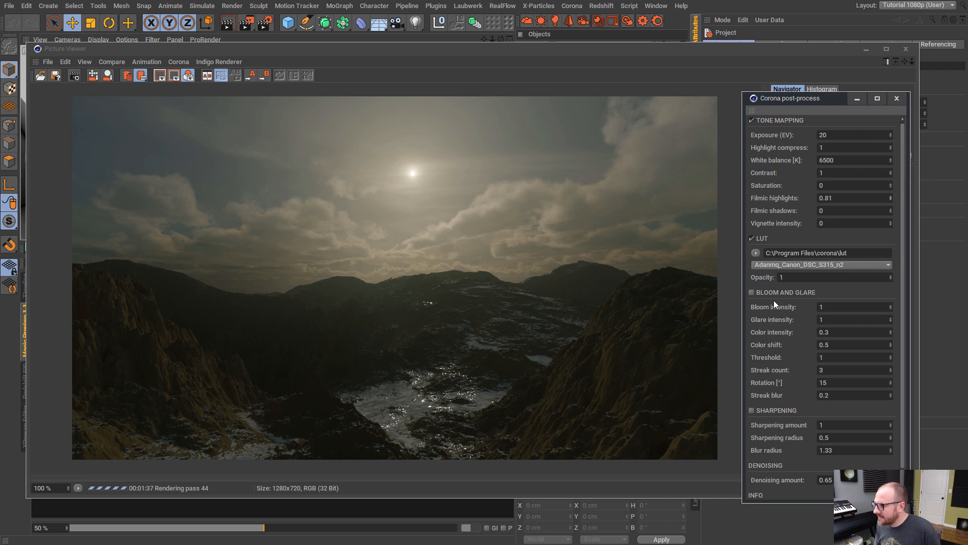
- Enable bloom and glare and set the bloom intensity to 10 after trying 5
click(841, 308)
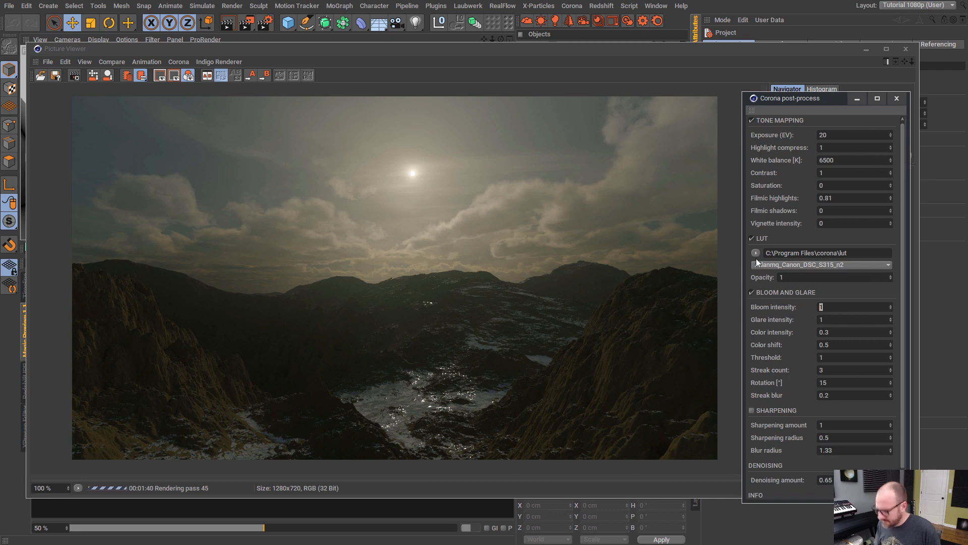
text(5)
key(Return)
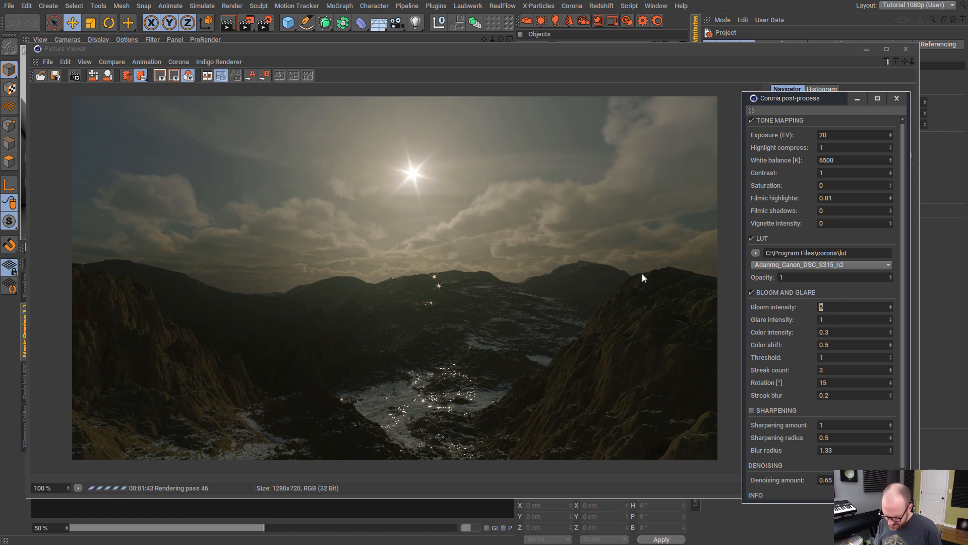
text(10)
key(Return)
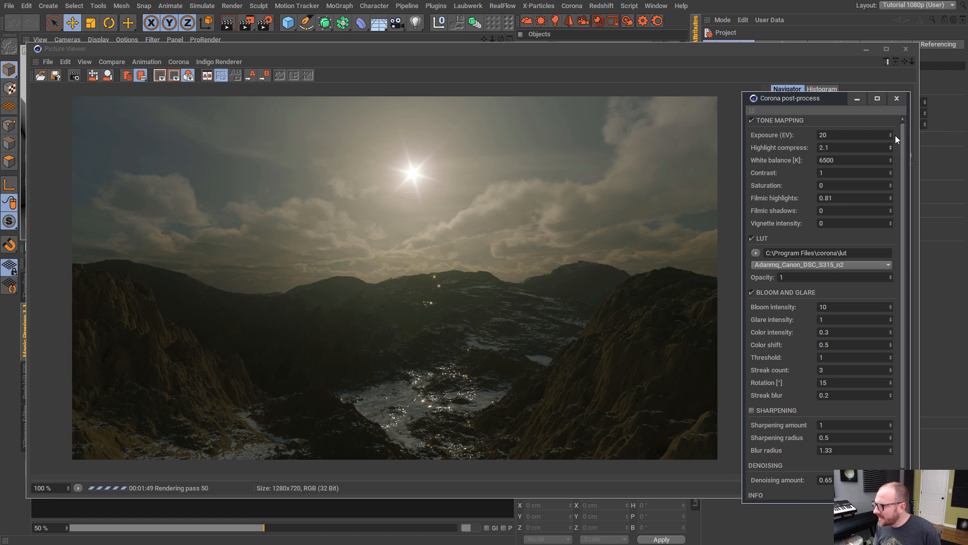
- Set the tone mapping highlight compression to 3.7, white balance to 5500 K and contrast to 2.8
drag(895, 141, 892, 135)
double_click(827, 161)
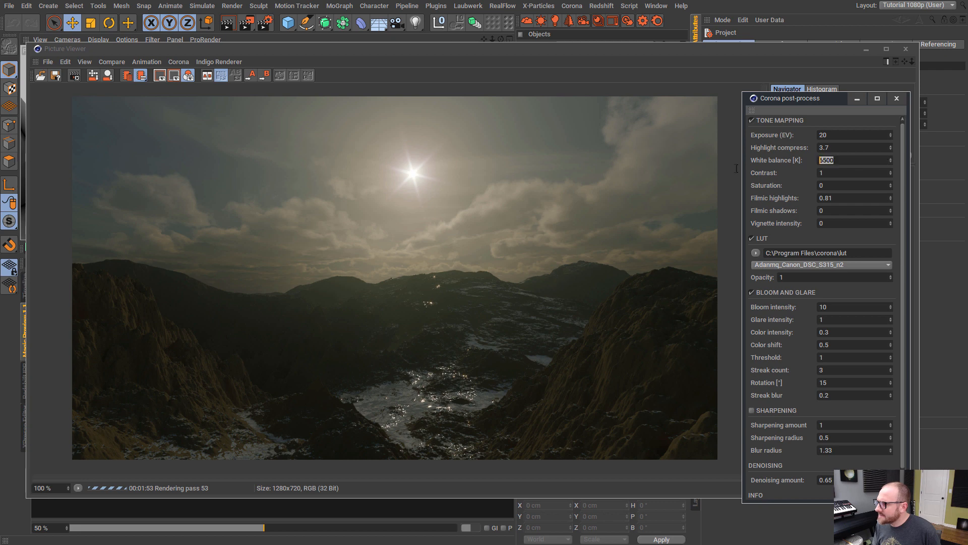
text(5)
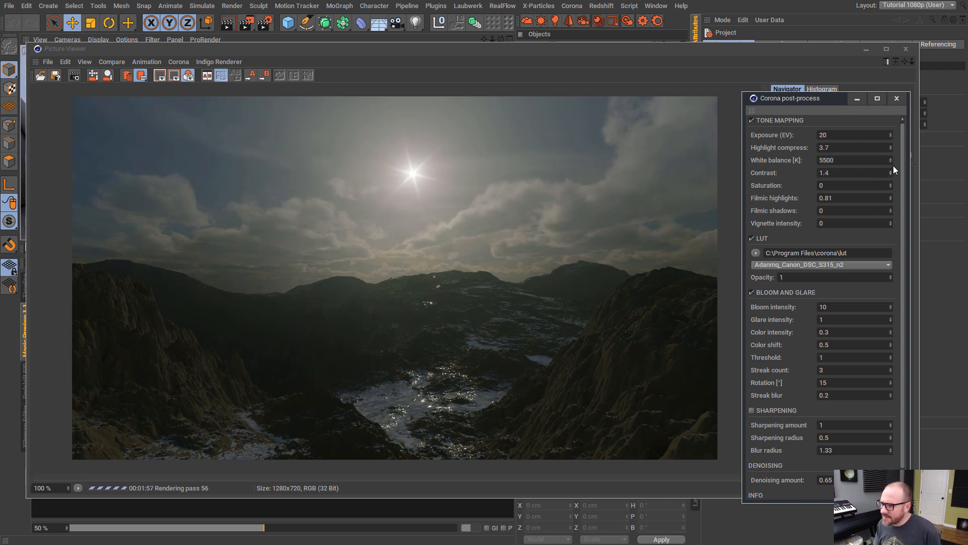
drag(894, 165, 894, 160)
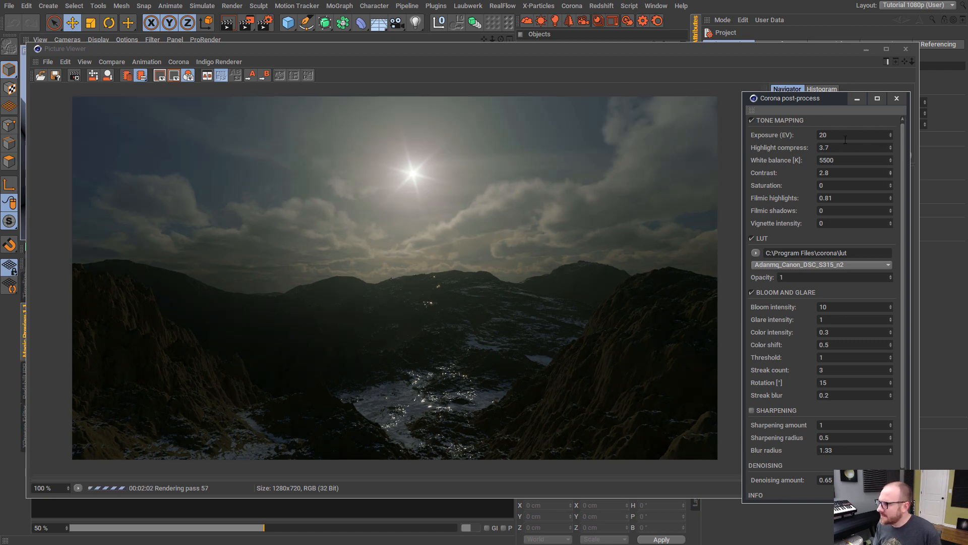
- Close the post-process settings, minimize the render window and open the camera's Corona Camera tag properties
drag(891, 136, 803, 83)
click(896, 99)
click(865, 49)
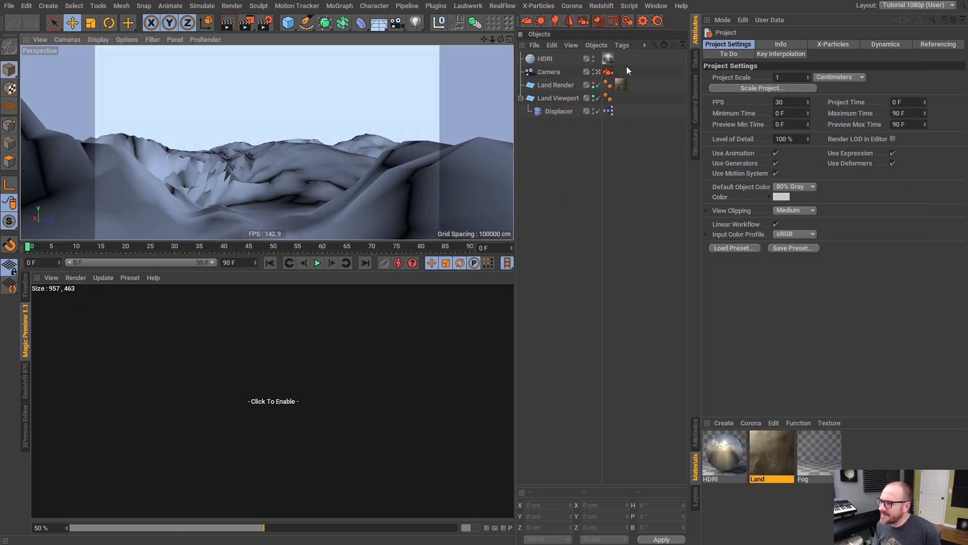
click(609, 71)
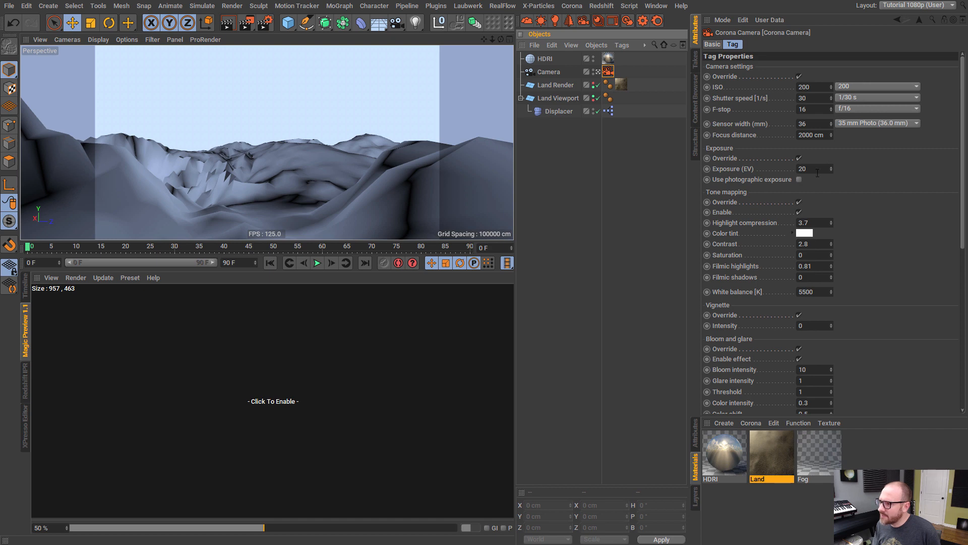
- Try an exposure of 37.8 EV on the Corona Camera tag and check it in the running render
drag(831, 166, 840, 158)
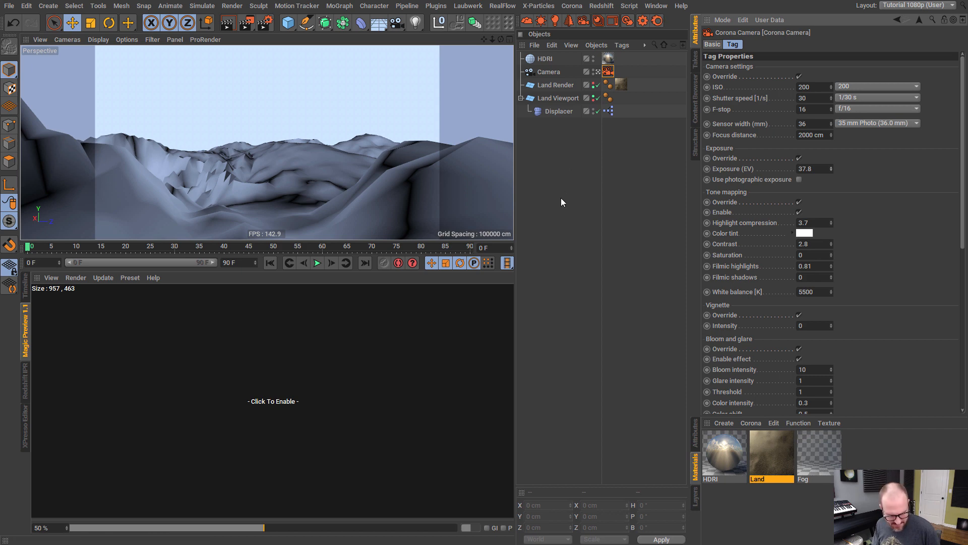
key(shift+r)
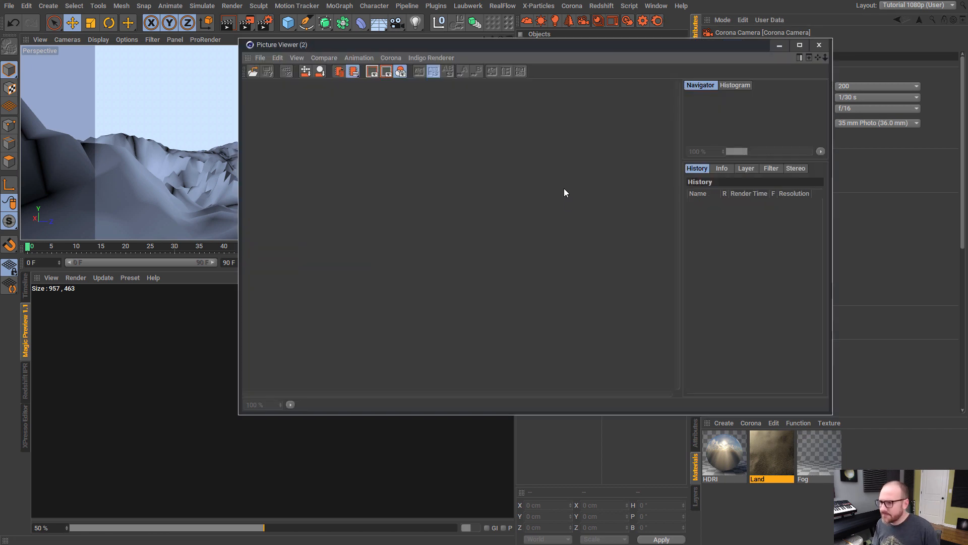
click(819, 45)
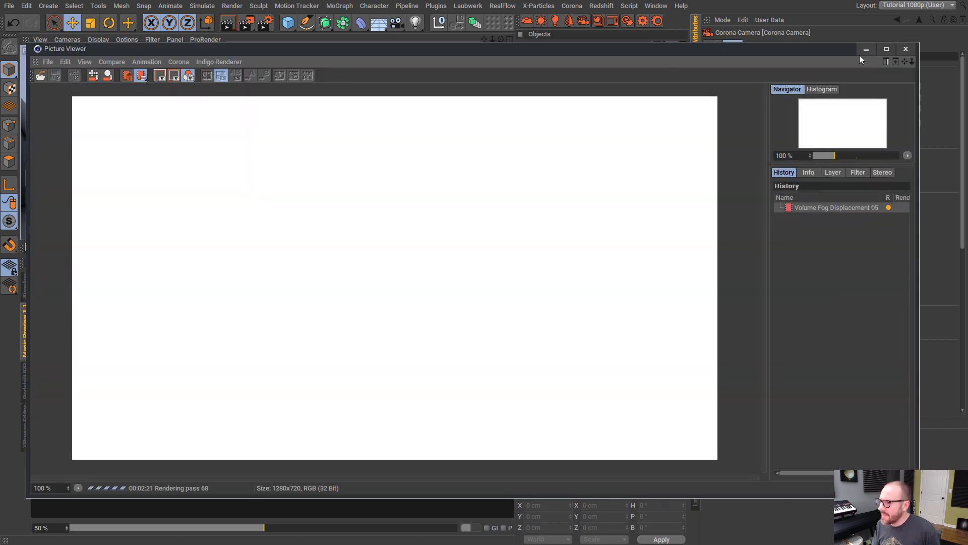
click(864, 50)
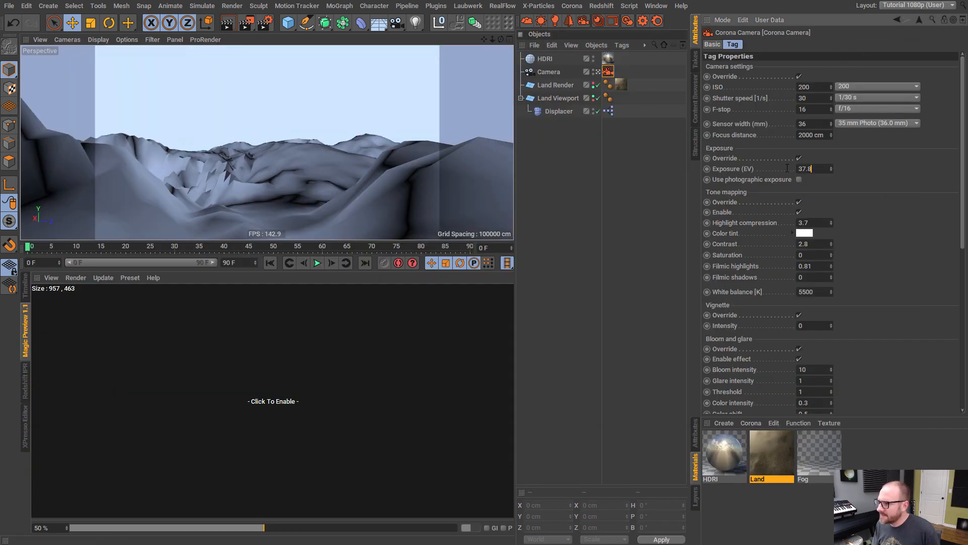
- Set the Corona Camera tag's exposure to 23 EV, check the render, and enter a lower exposure value
drag(787, 169, 592, 126)
text(2)
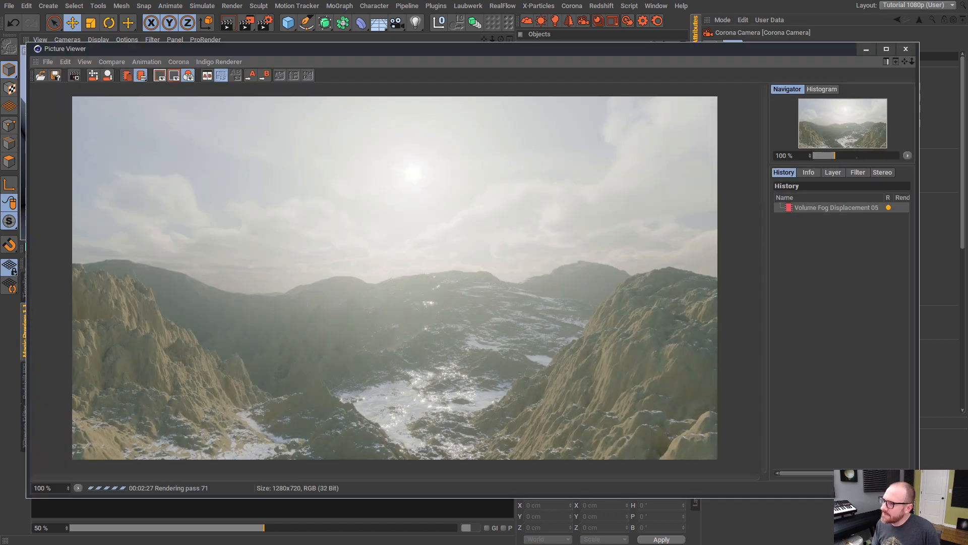
drag(537, 56, 533, 75)
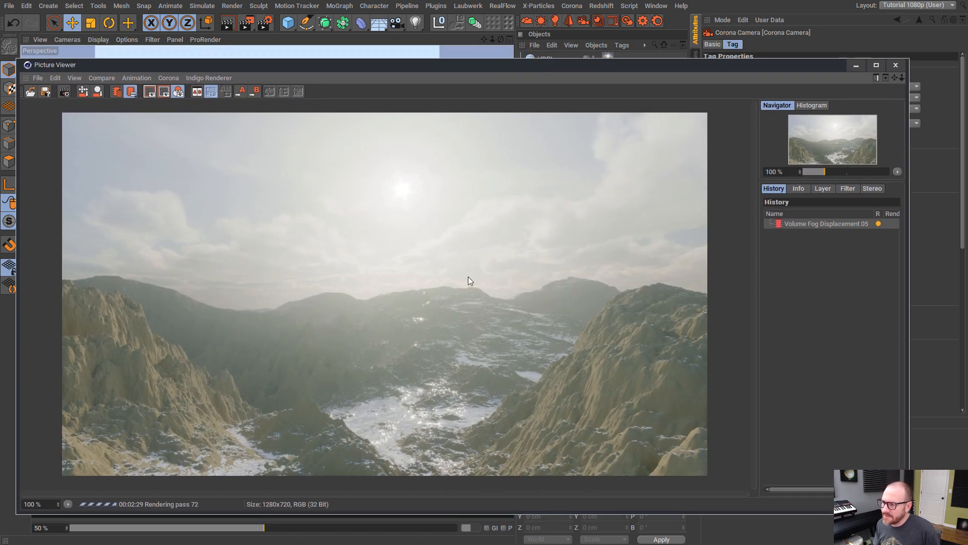
click(857, 66)
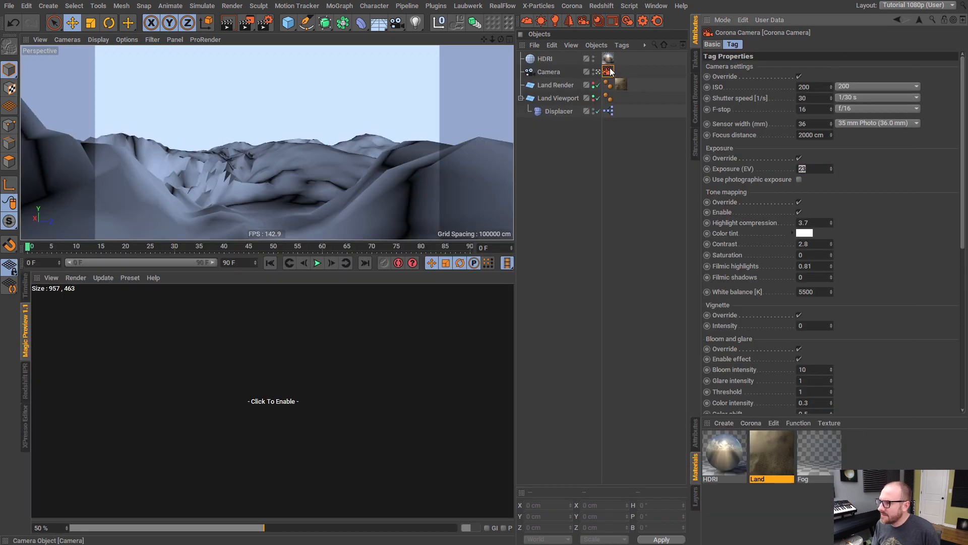
text(2)
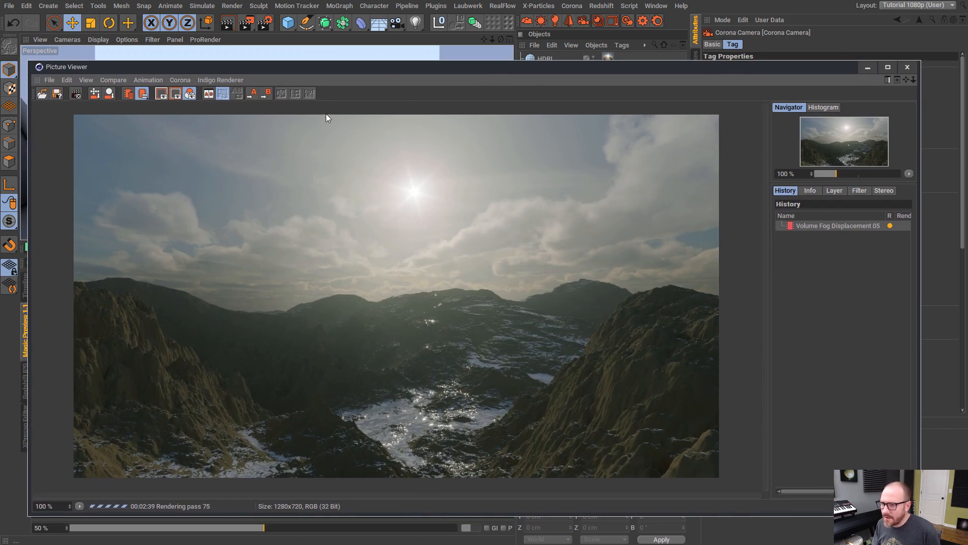
- Enable sharpening in the Corona post-process settings and set the bloom intensity to 15 and glare intensity to 2
click(180, 80)
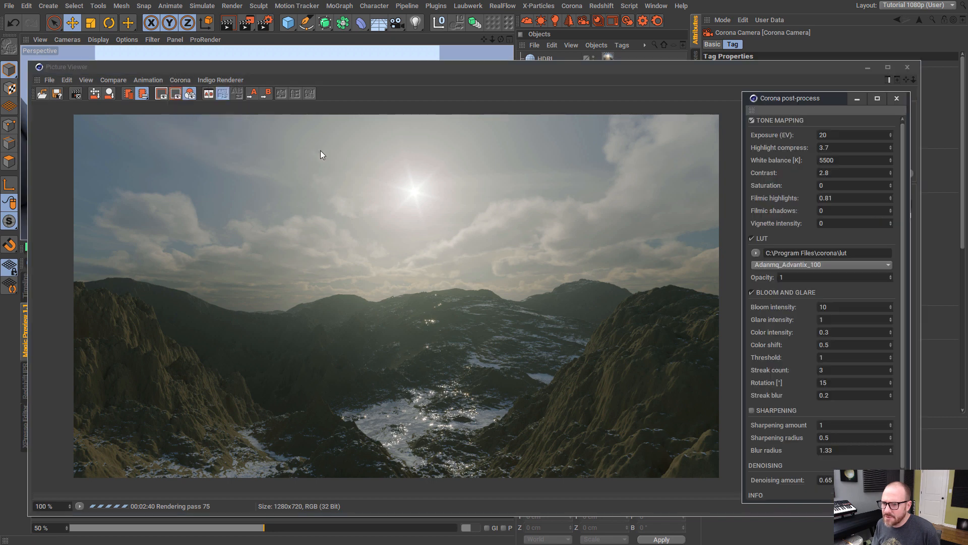
click(195, 132)
scroll(876, 386, down, 1)
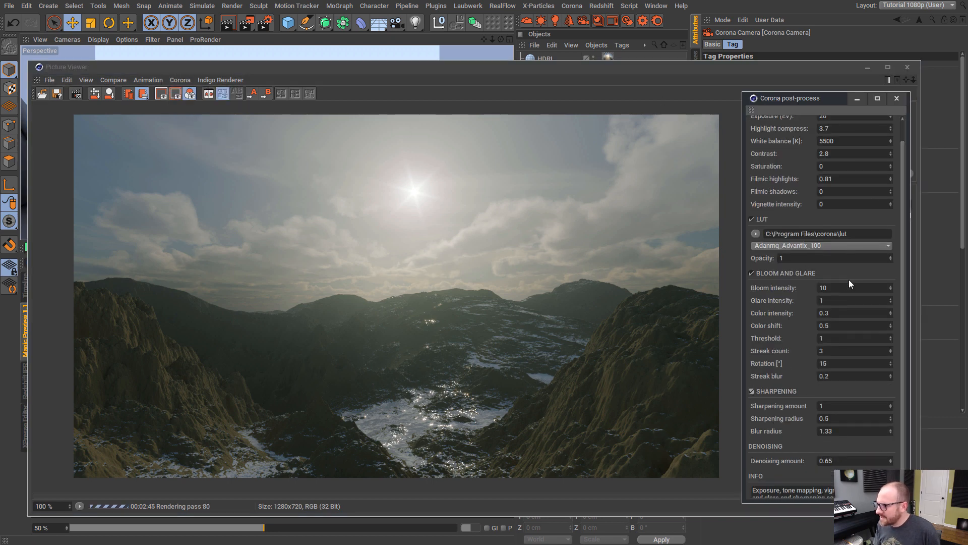
drag(840, 288, 651, 255)
text(15)
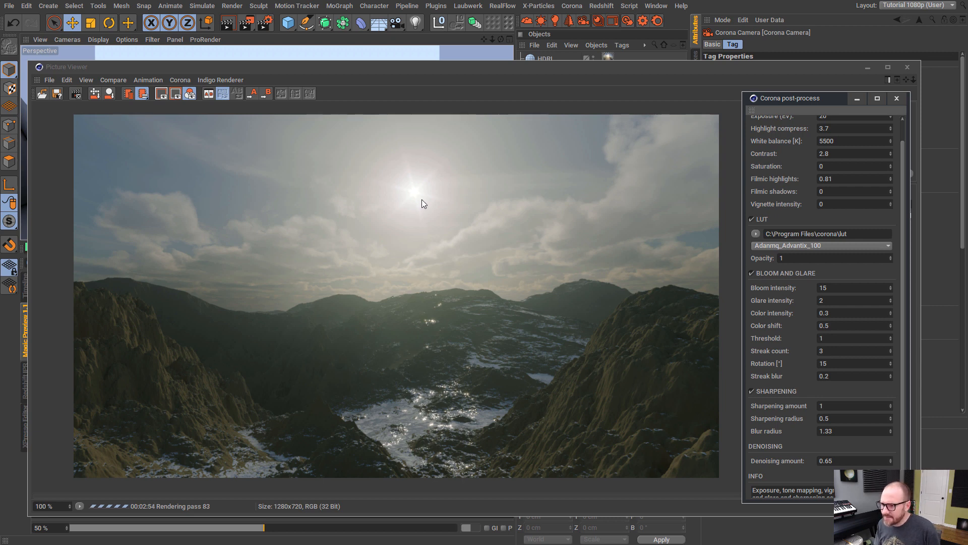
- Stop the render and change the post-process LUT to Adanmq_Canon_DSC_S315_n3, closing the settings when done
click(76, 93)
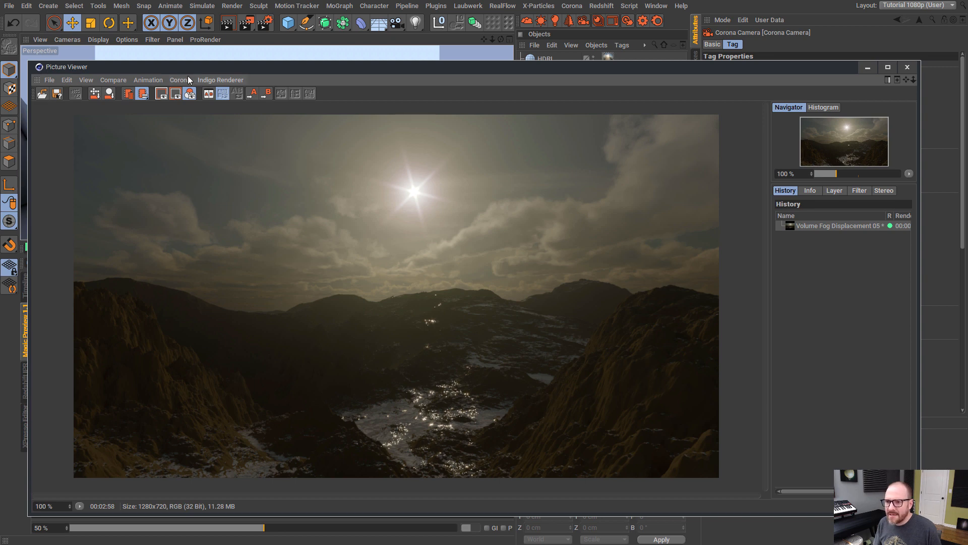
click(182, 80)
click(201, 133)
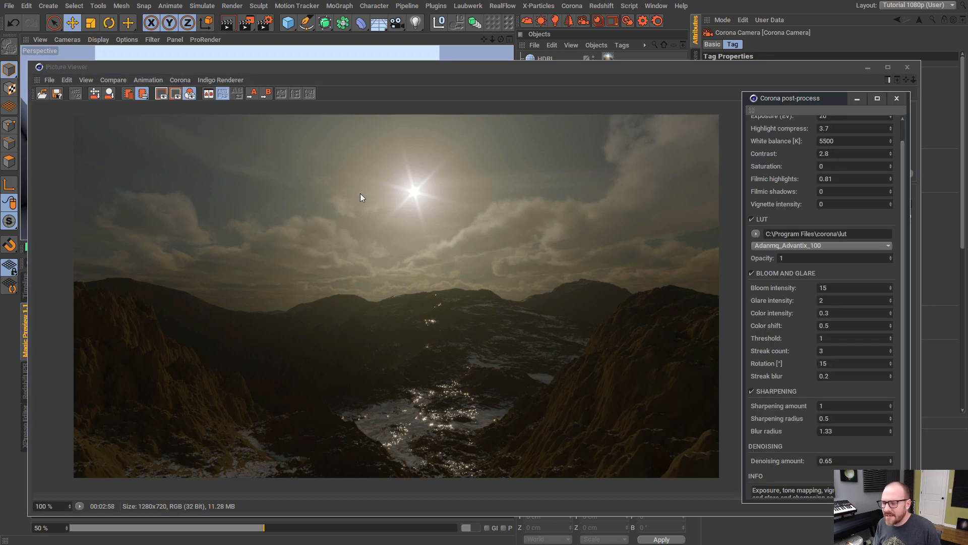
click(797, 245)
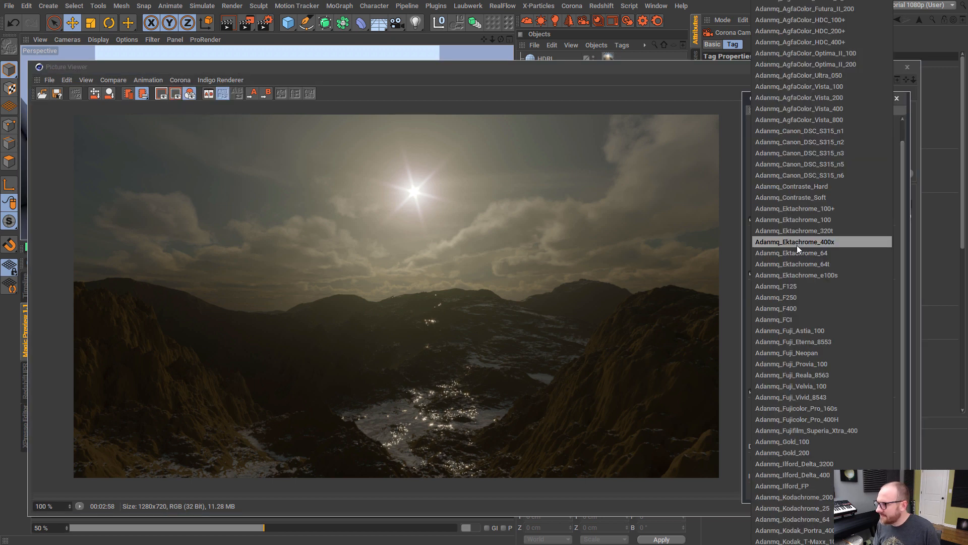
click(818, 142)
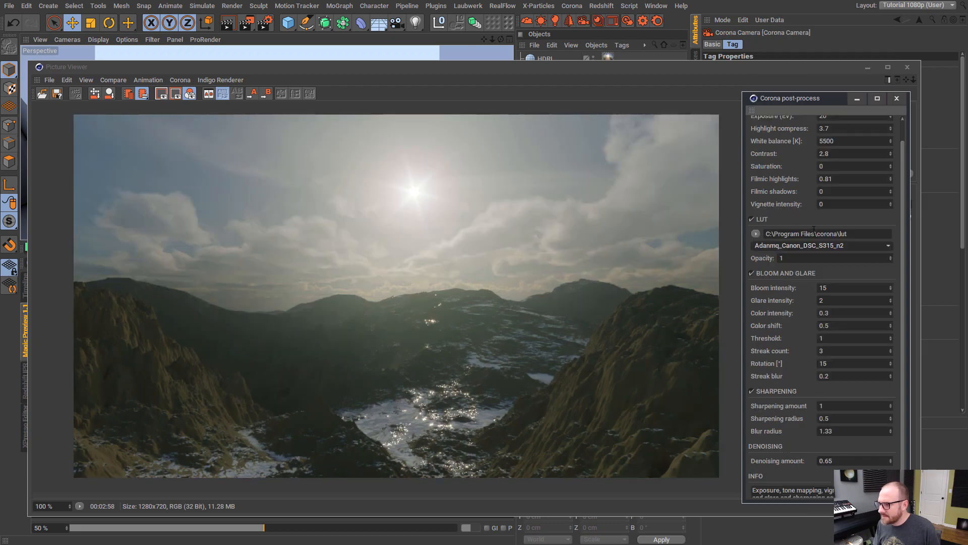
scroll(846, 250, down, 1)
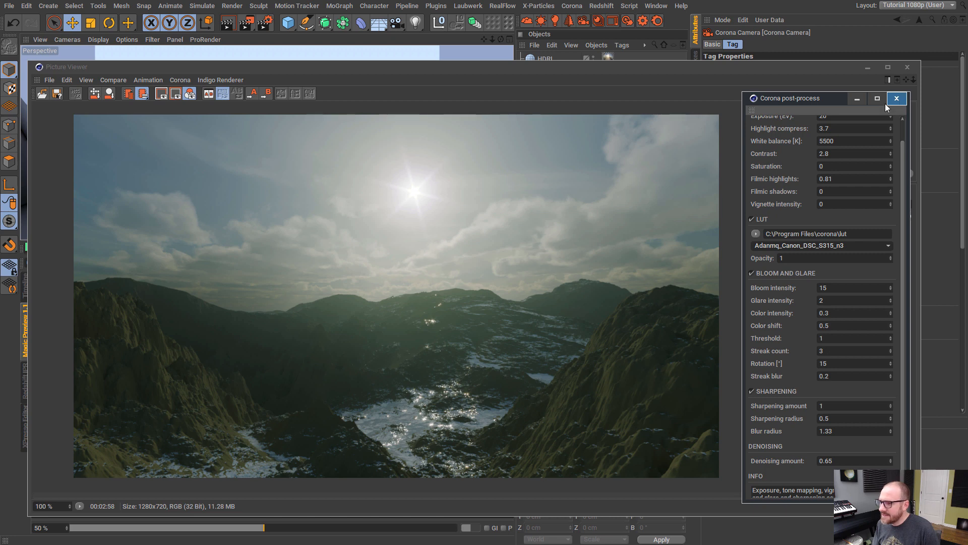
click(896, 99)
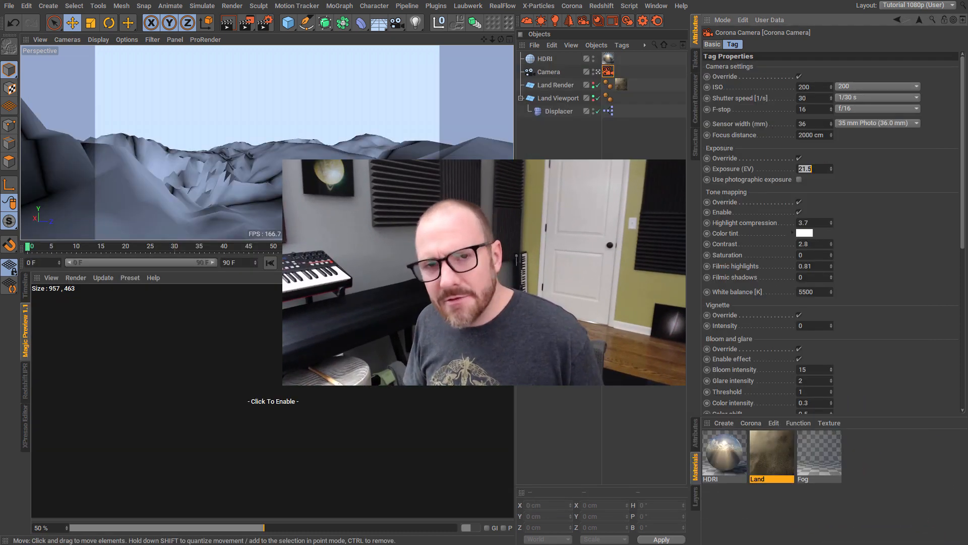
click(524, 125)
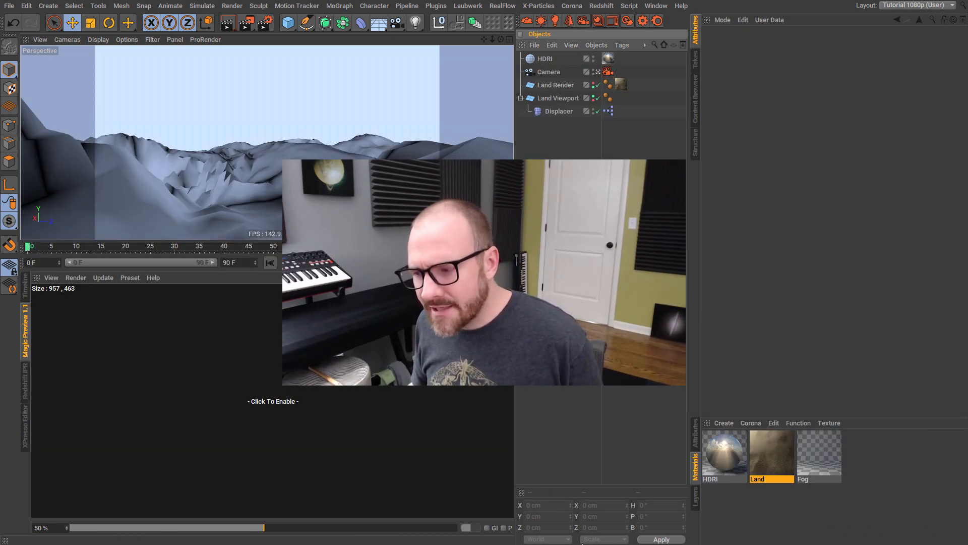